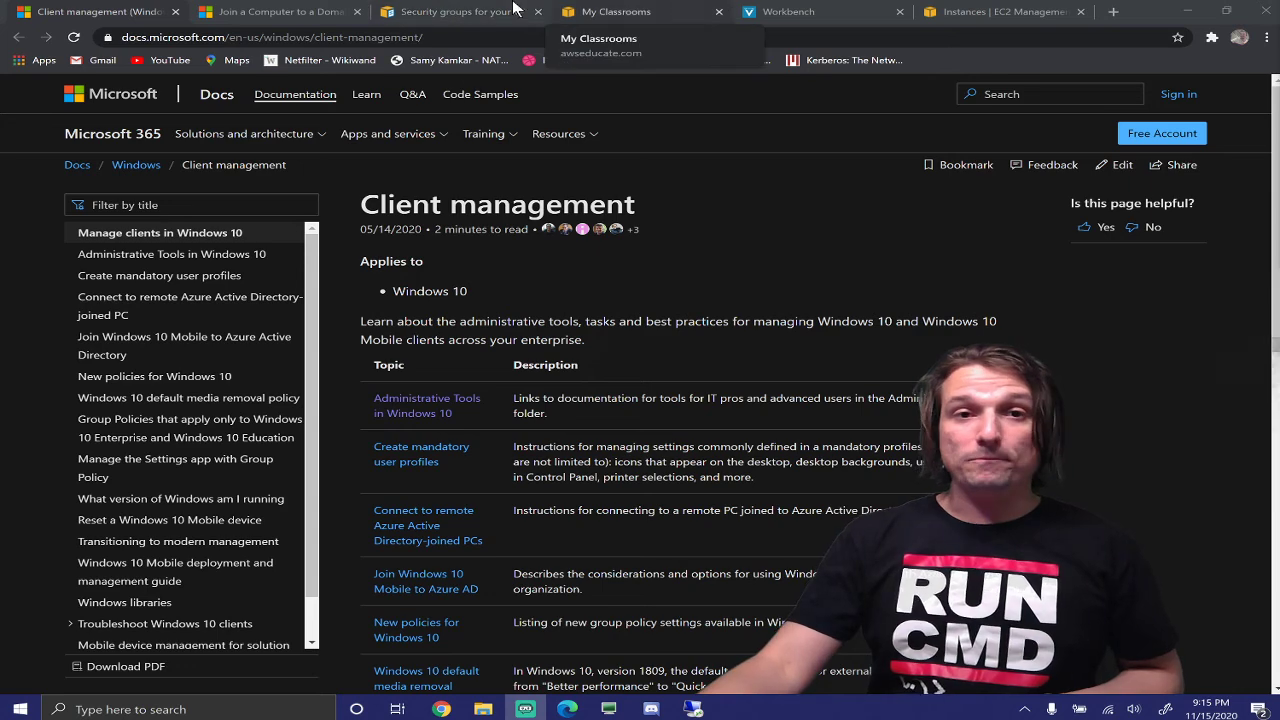
Glance at the AWS security groups guide, then return to the EC2 instances list
click(477, 11)
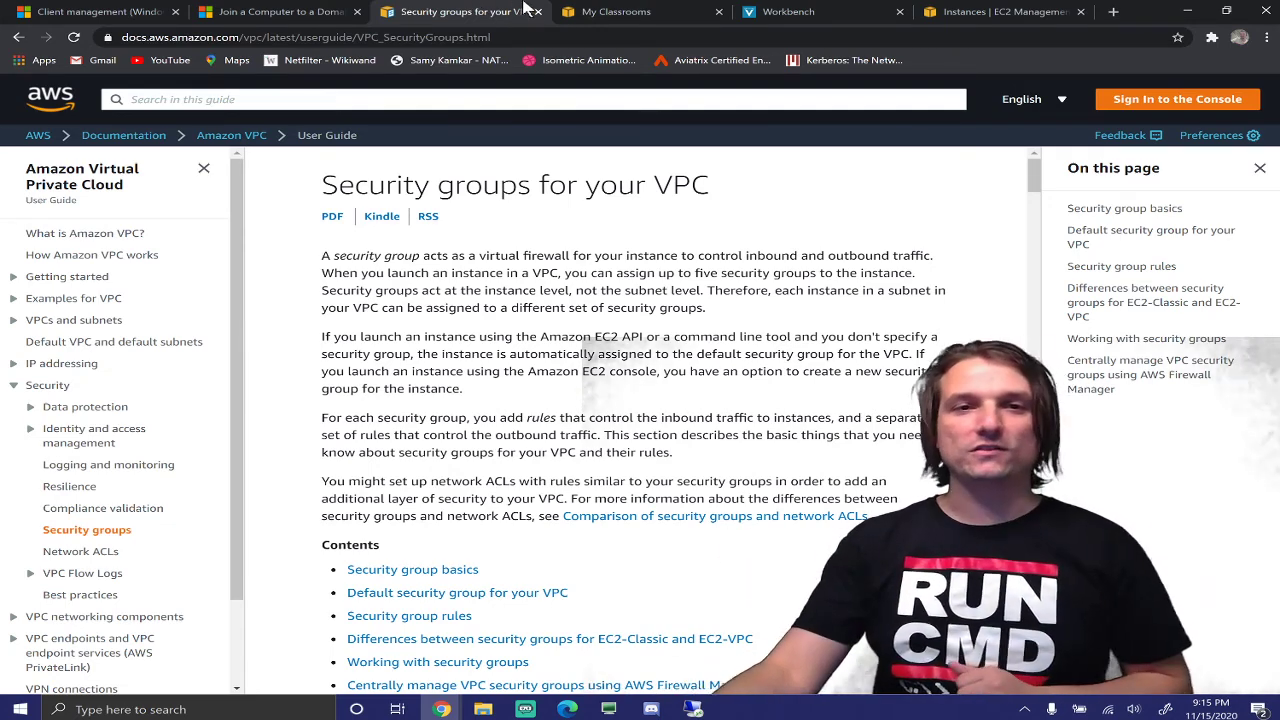
click(966, 12)
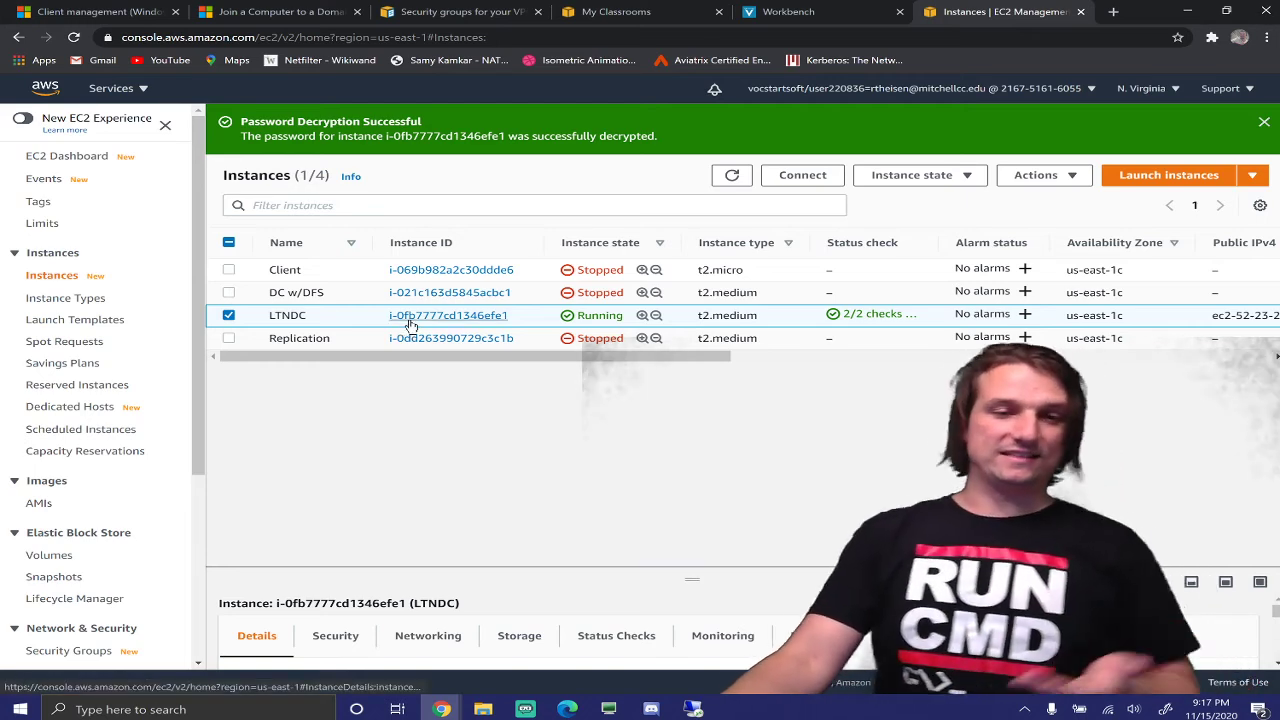
Review the LTNDC instance summary, go back to the Instances list, and expand the Launch instances menu
click(442, 324)
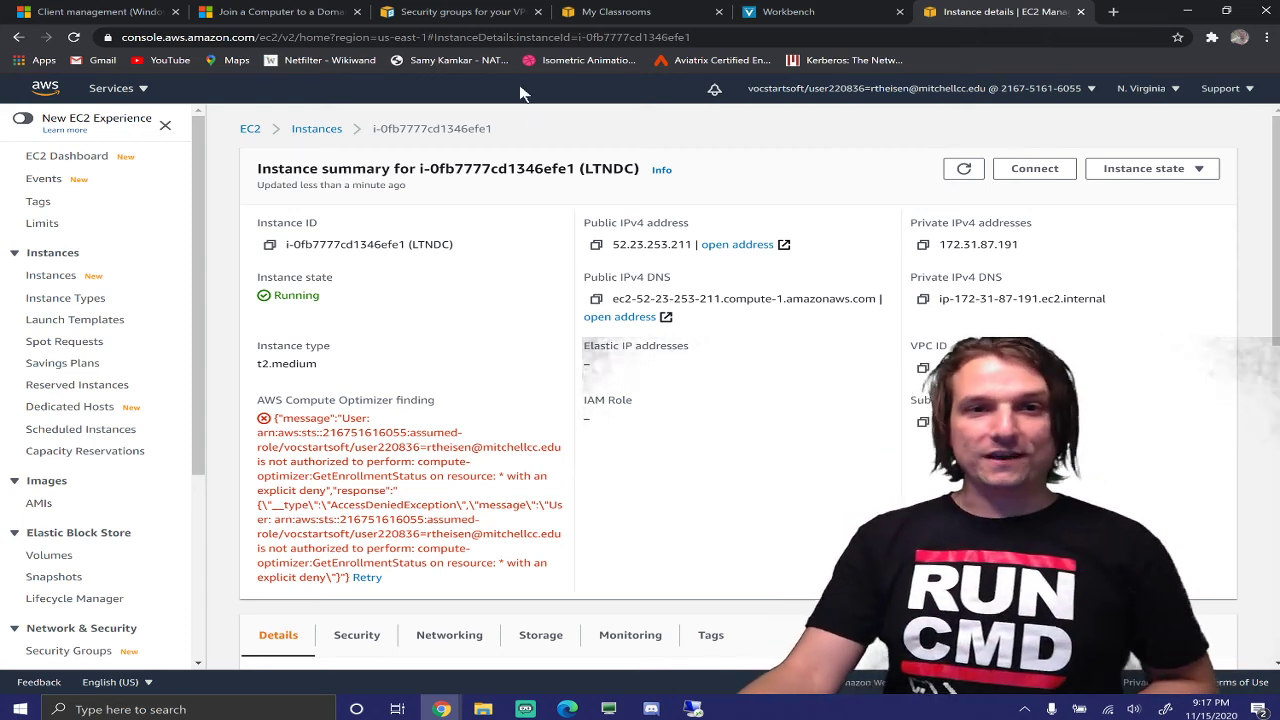
click(317, 133)
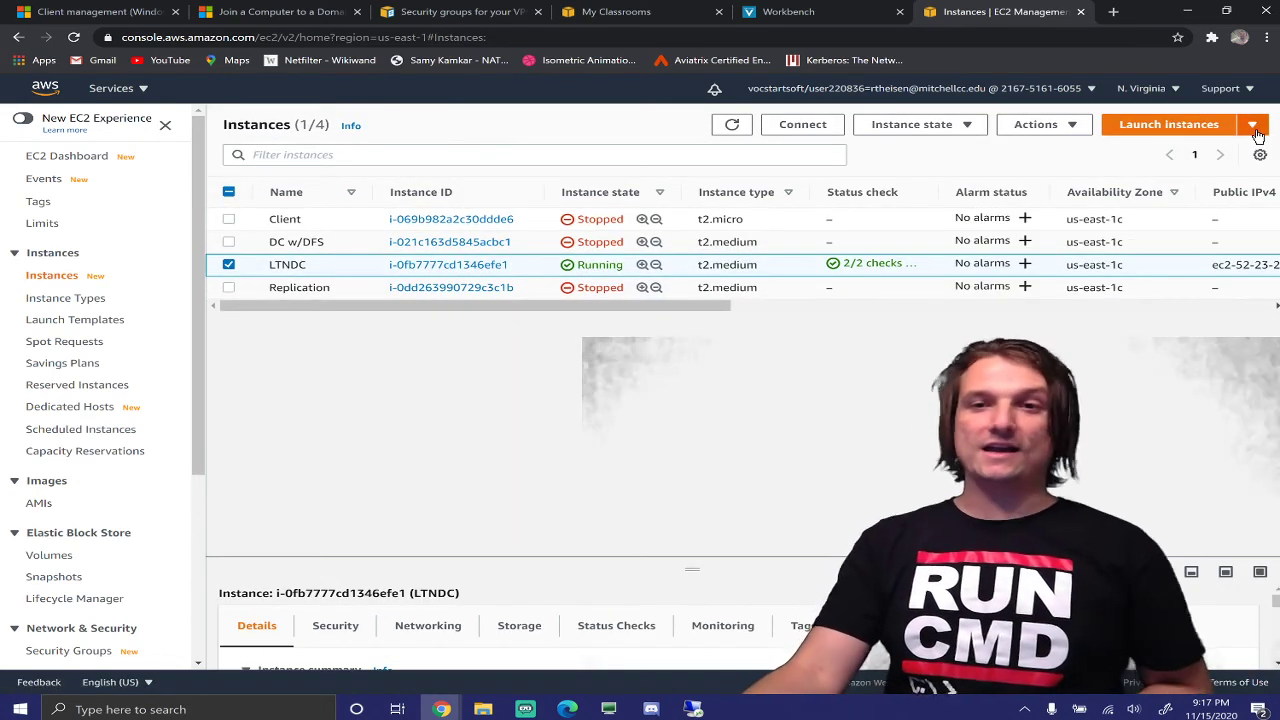
click(1257, 131)
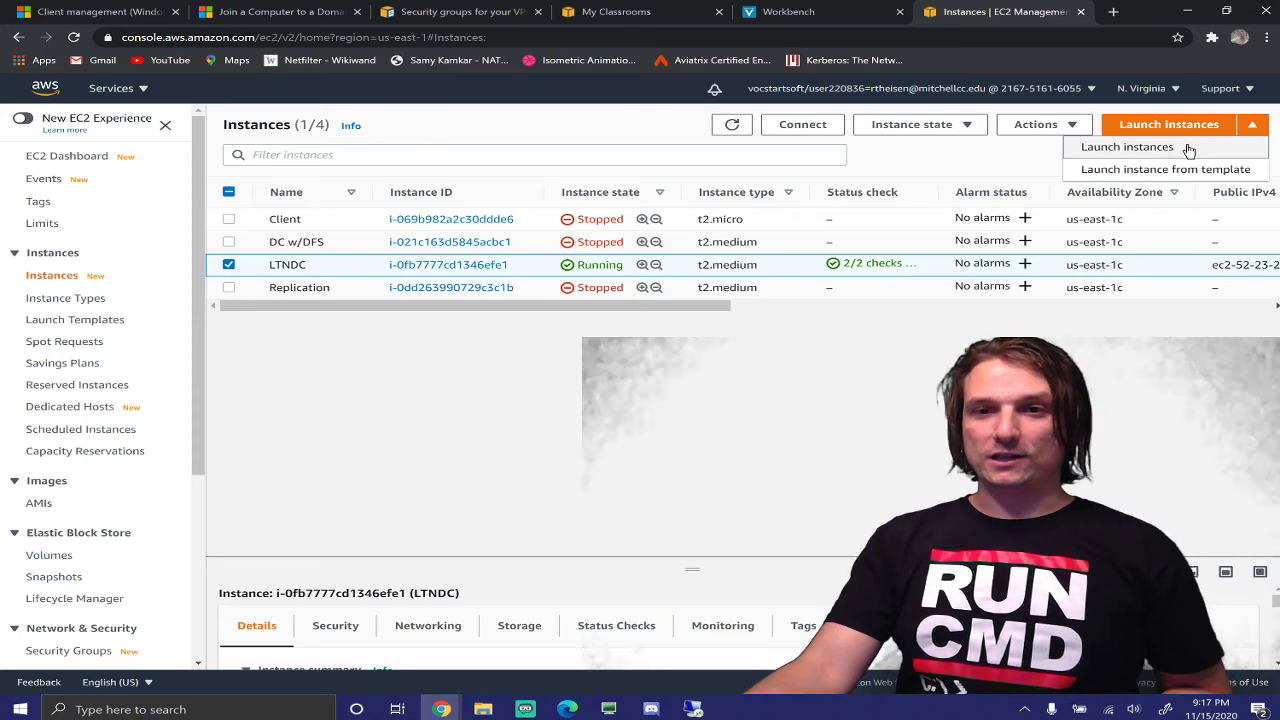
Launch a new instance from the Microsoft Windows Server 2019 Base image, sized t2.small (1 vCPU, 2 GiB)
click(1145, 148)
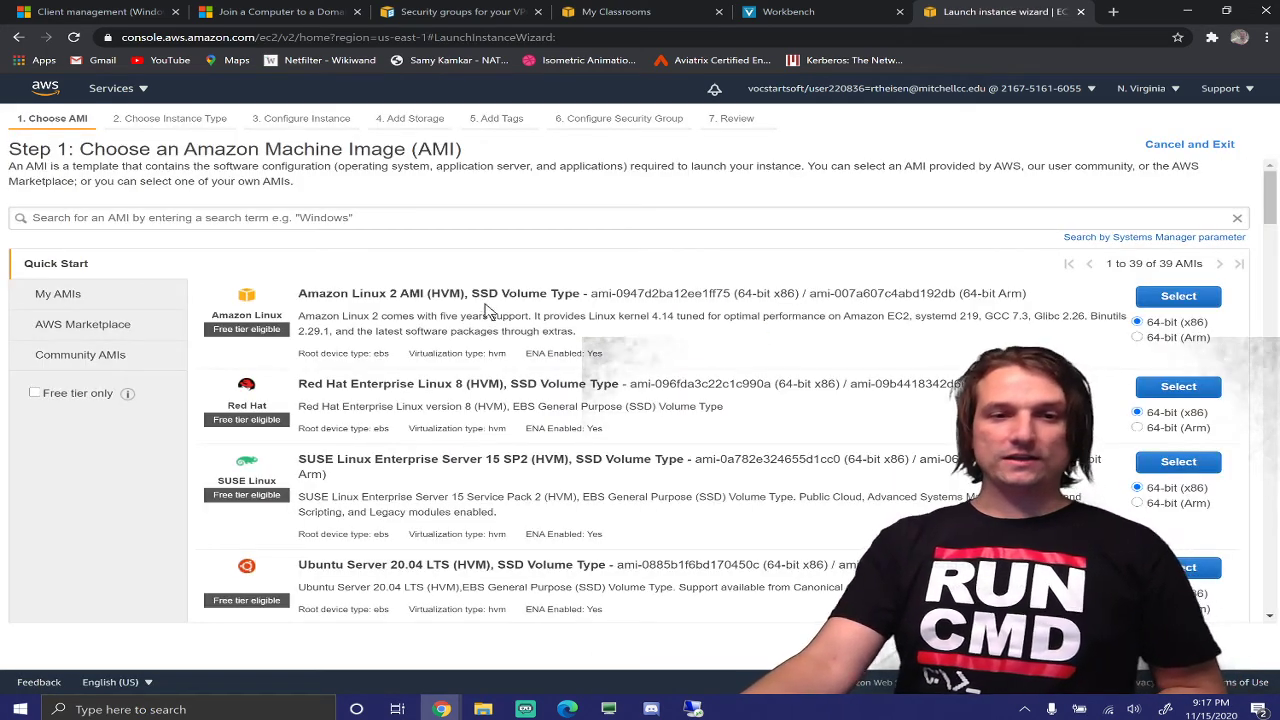
scroll(487, 305, down, 3)
scroll(487, 310, down, 3)
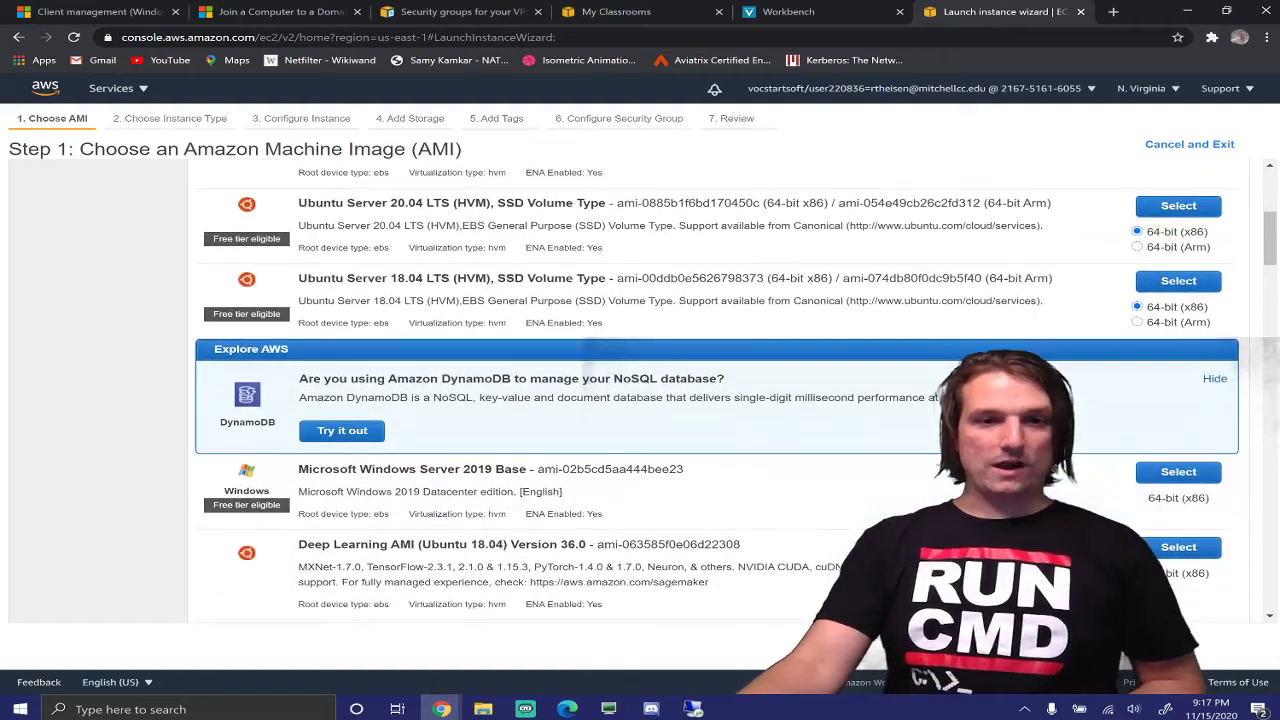
click(1176, 331)
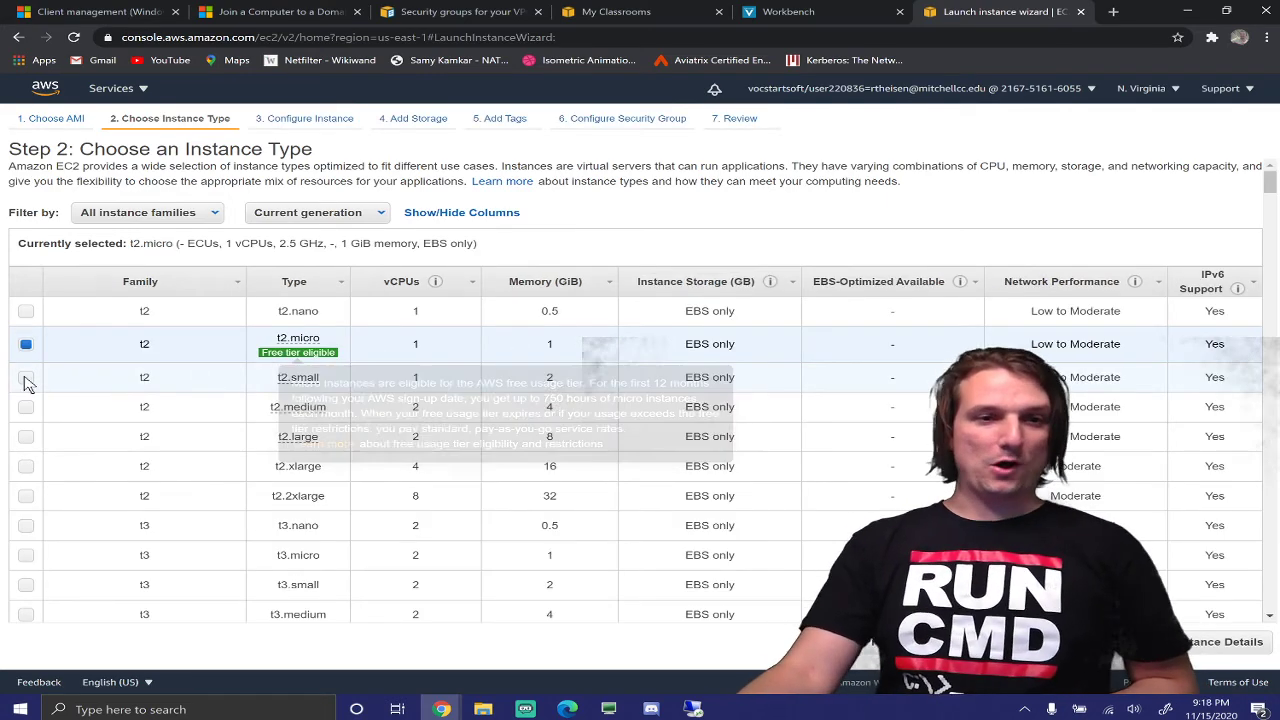
click(113, 376)
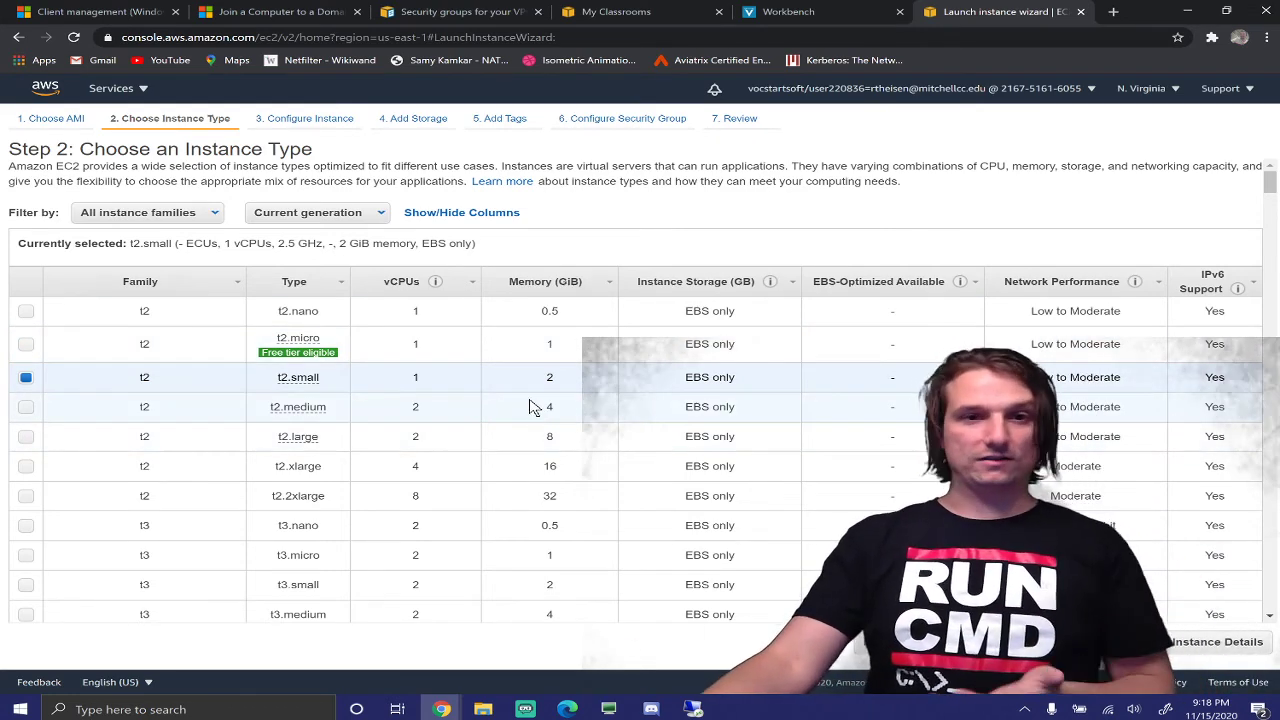
Put the new instance in subnet-629f3043 (us-east-1c) and advance to the 30 GiB storage step
click(1225, 650)
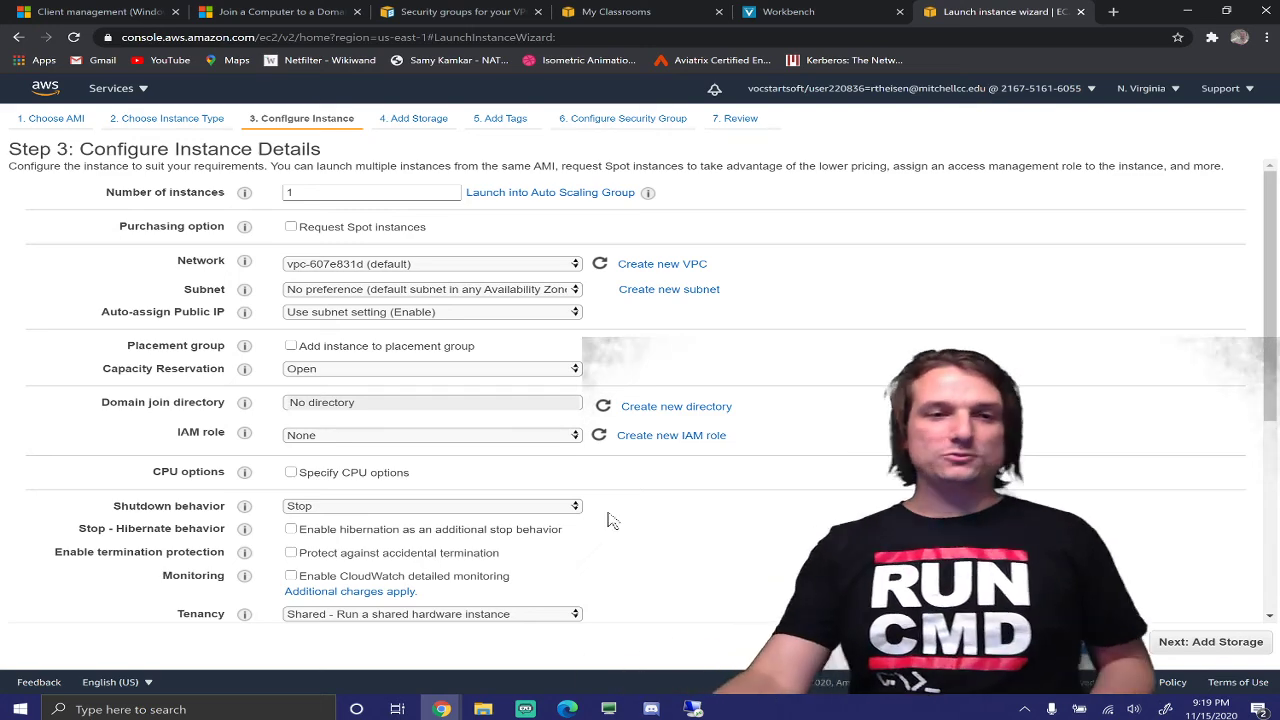
click(483, 292)
click(483, 302)
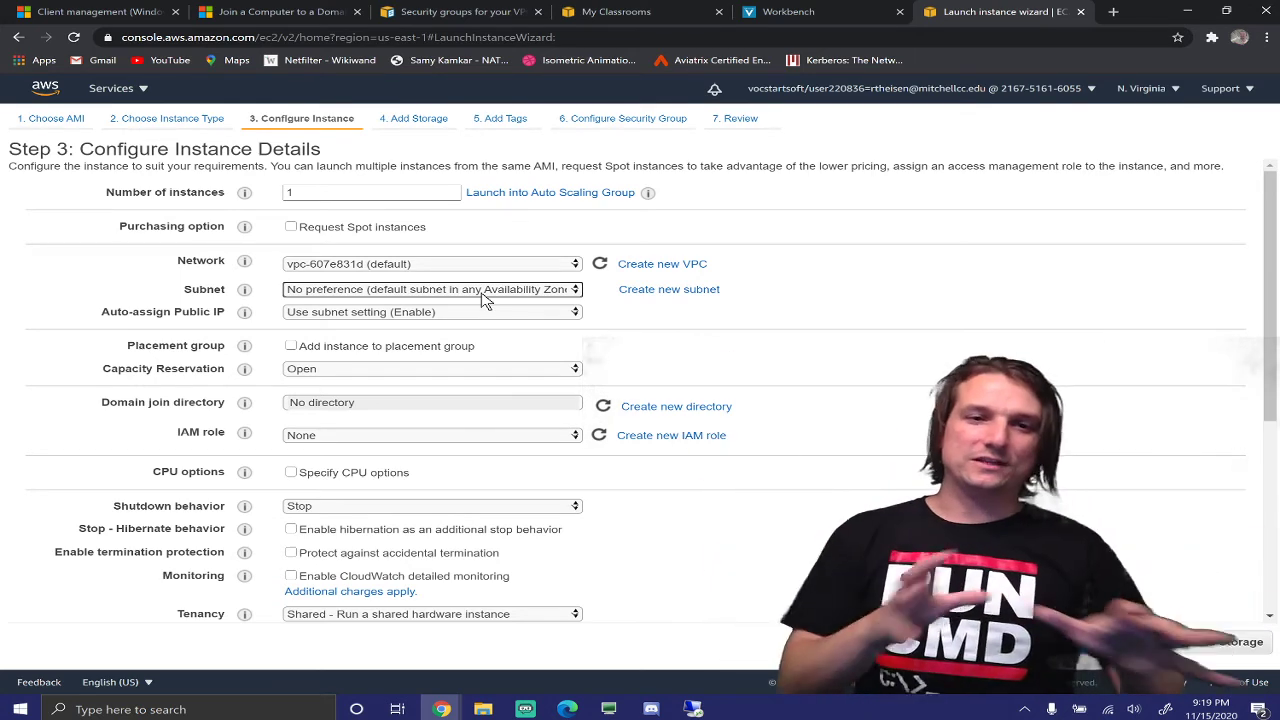
click(483, 298)
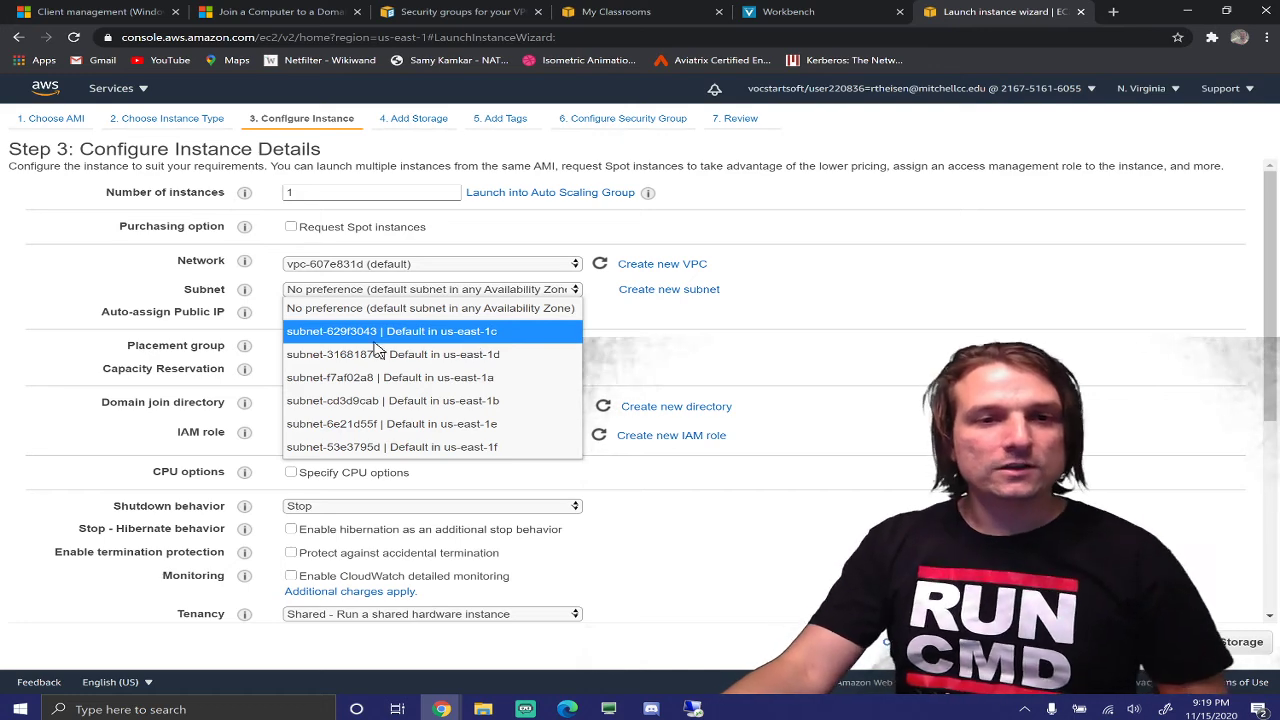
click(377, 338)
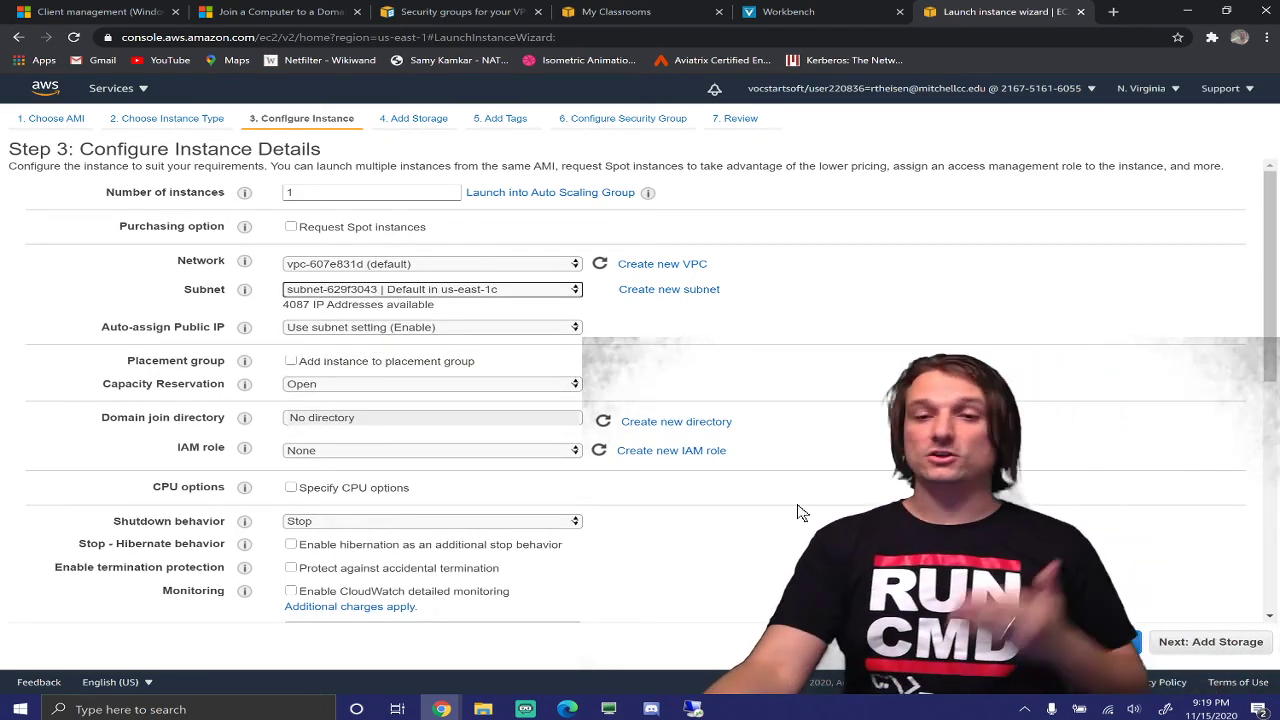
click(1218, 645)
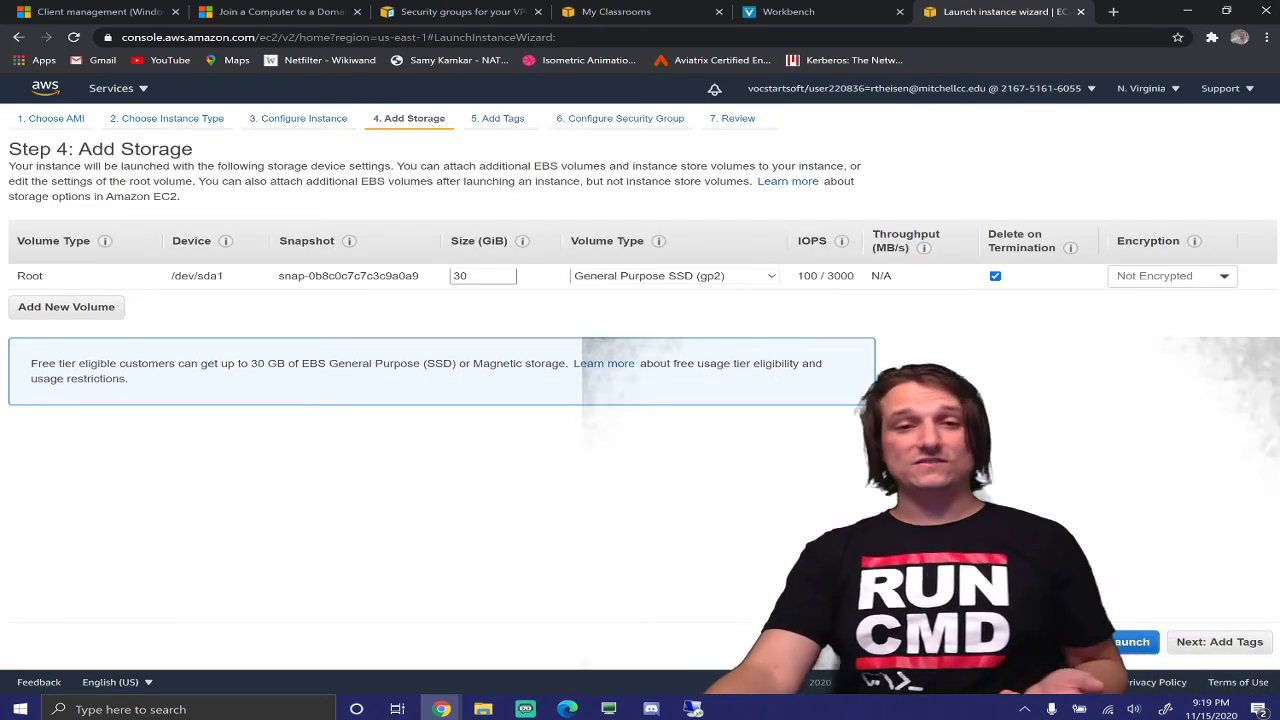
Skip storage and tags to the launch-wizard-10 RDP security group step, then view the security groups docs
click(1238, 645)
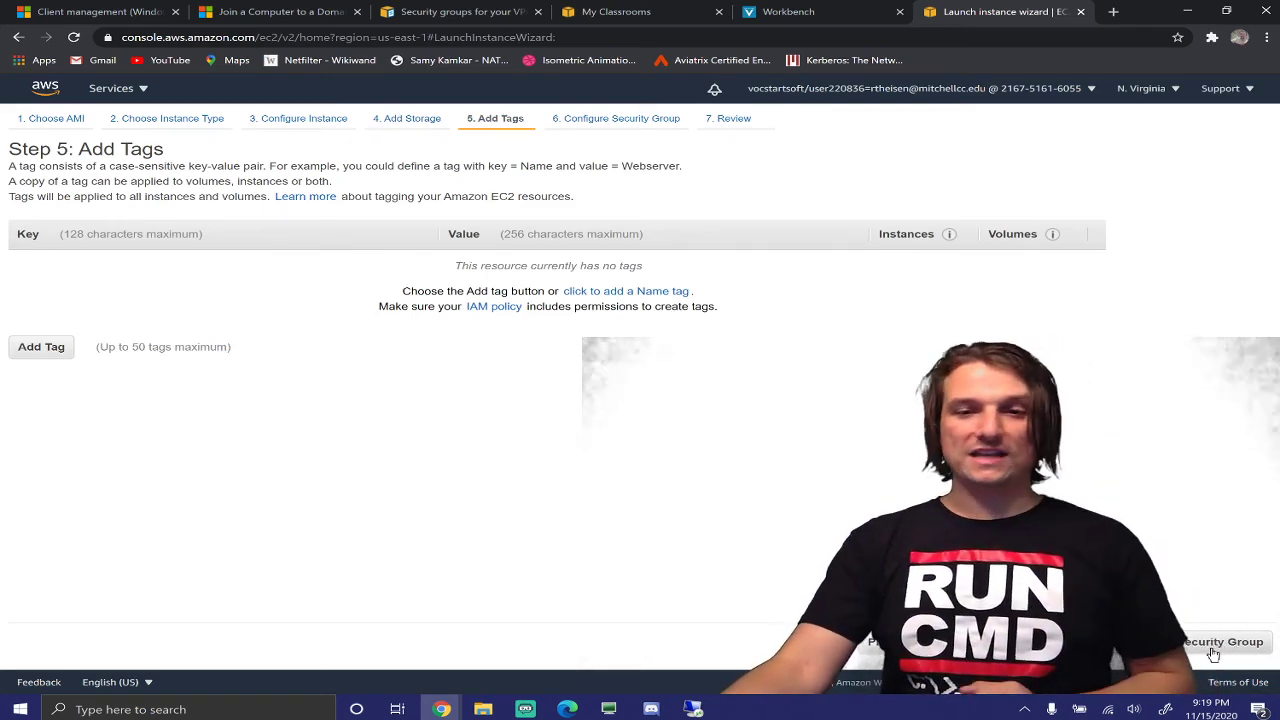
click(1213, 648)
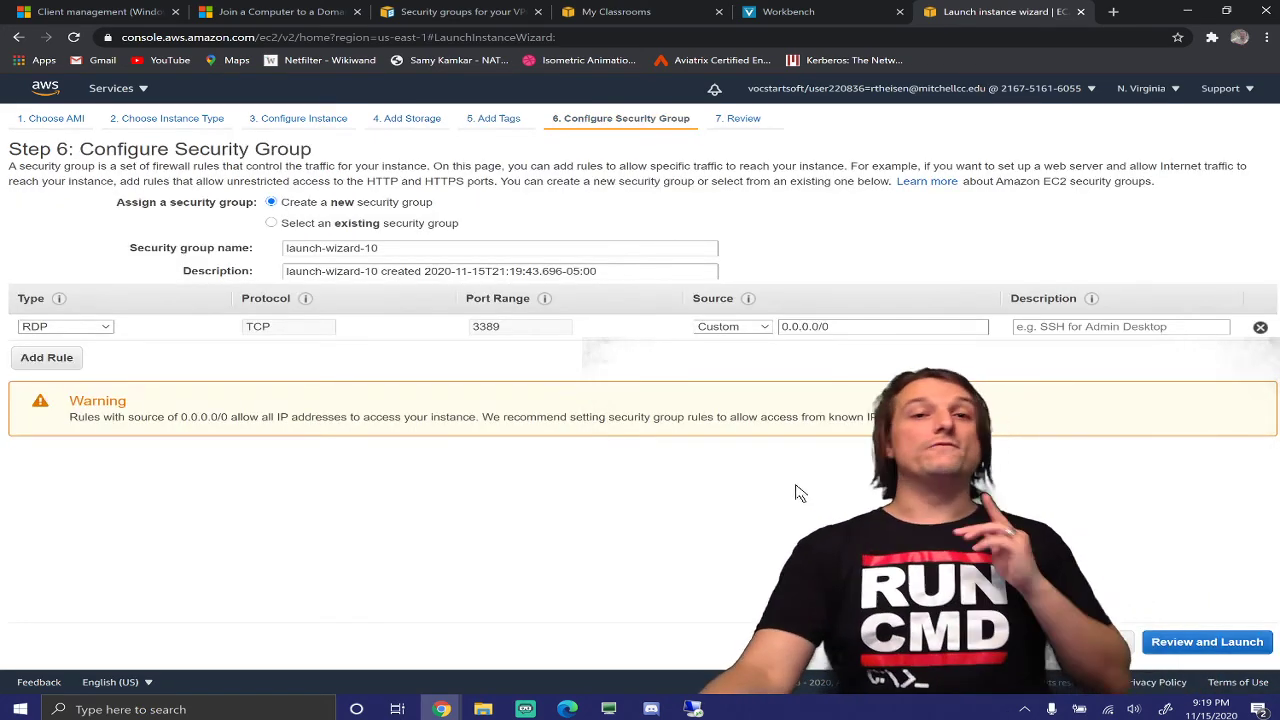
click(446, 9)
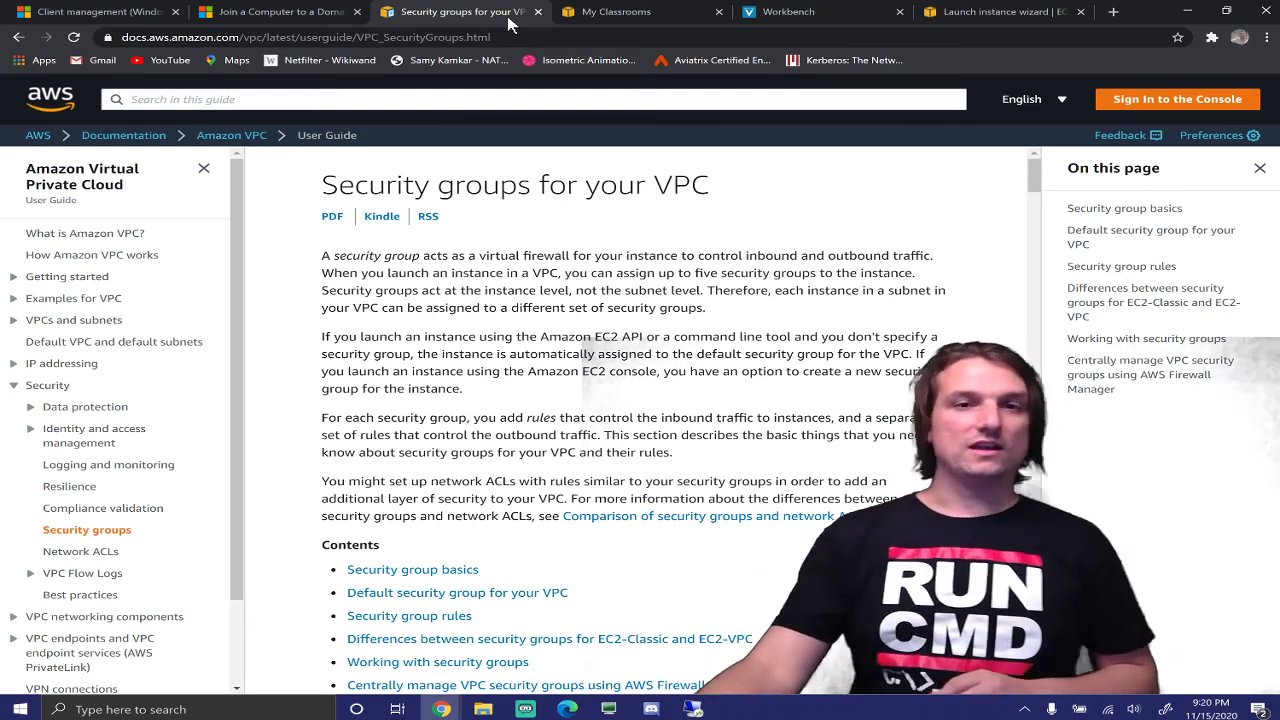
Flip through the My Classrooms and documentation tabs, ending back in the launch wizard
click(585, 10)
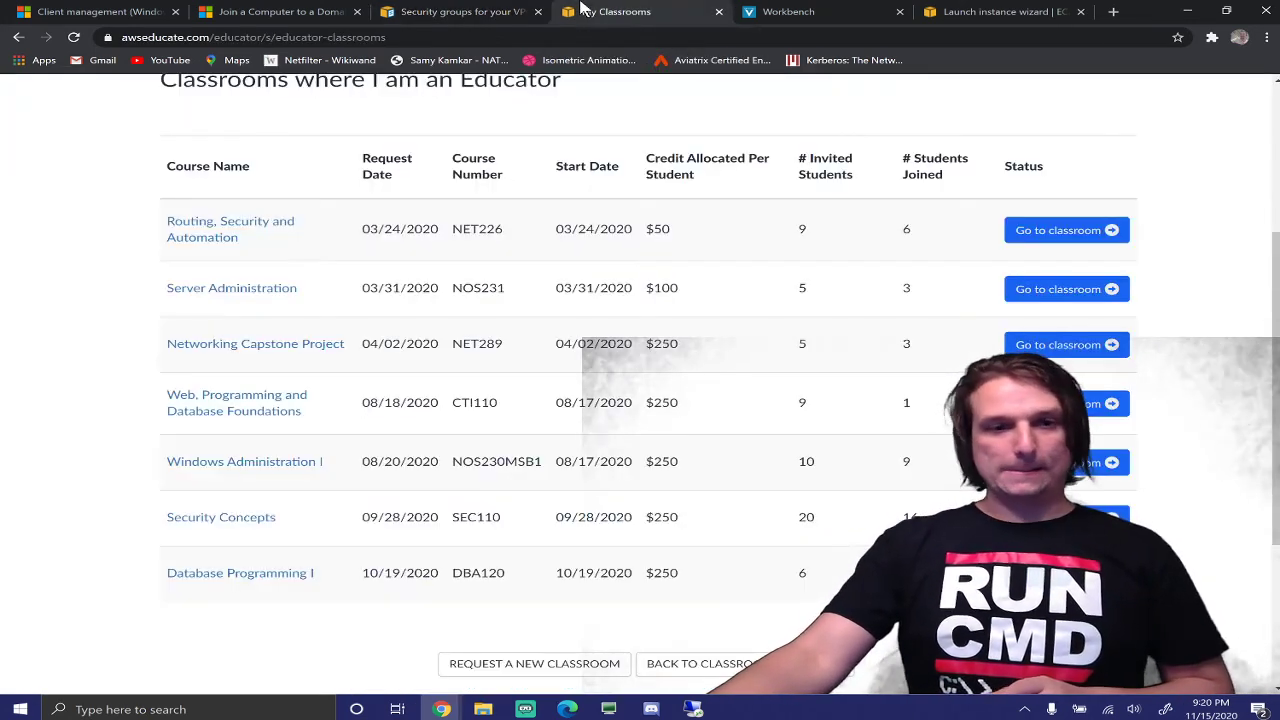
click(473, 10)
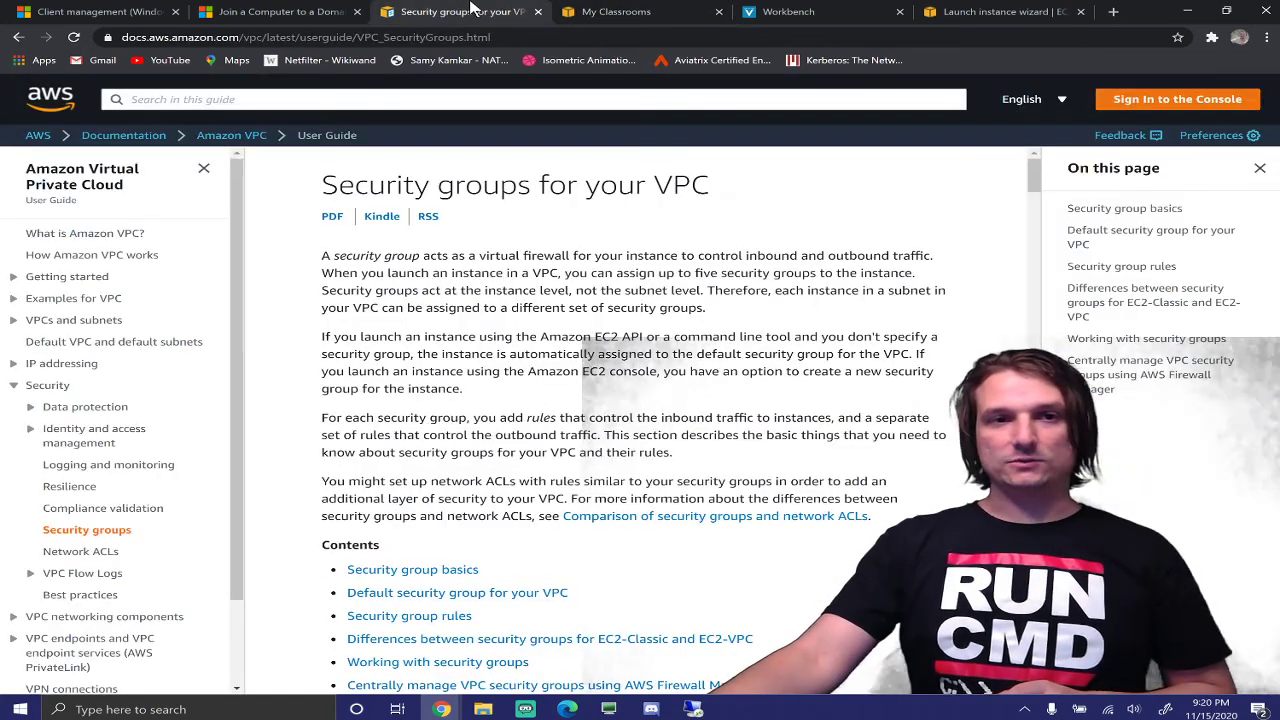
click(990, 11)
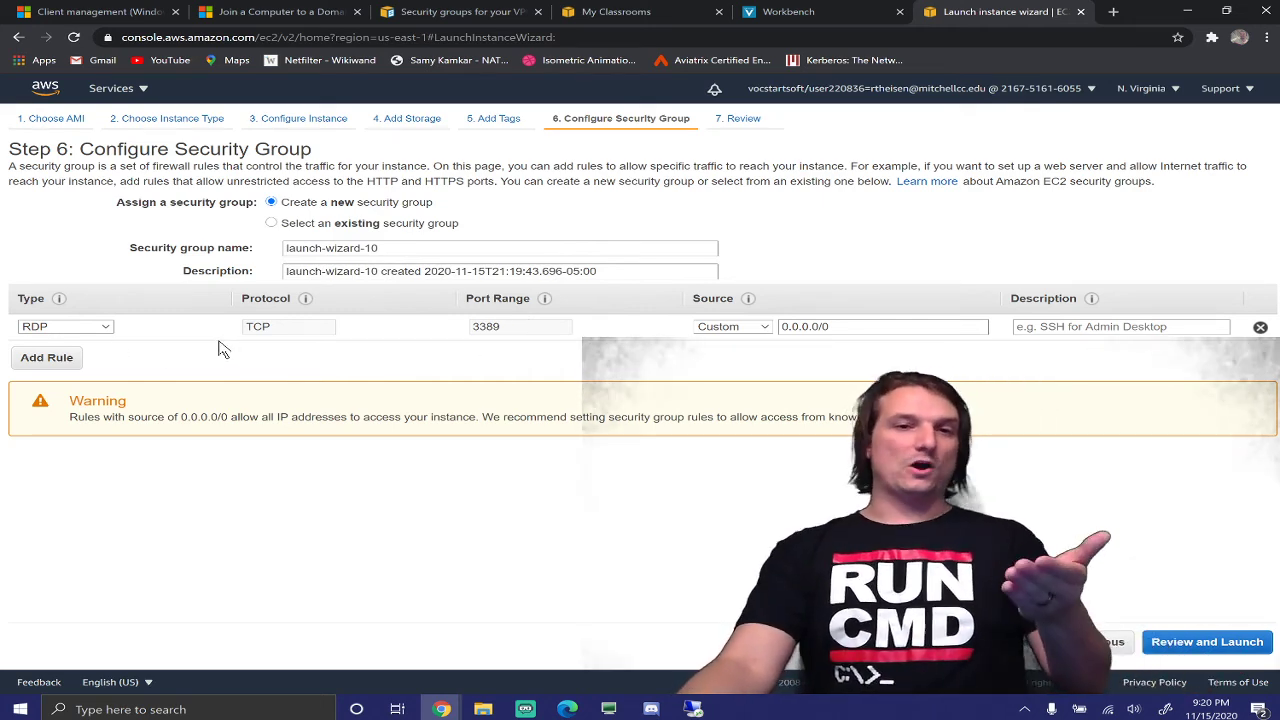
Keep the RDP rule source at 0.0.0.0/0 and proceed to the launch review
triple_click(786, 334)
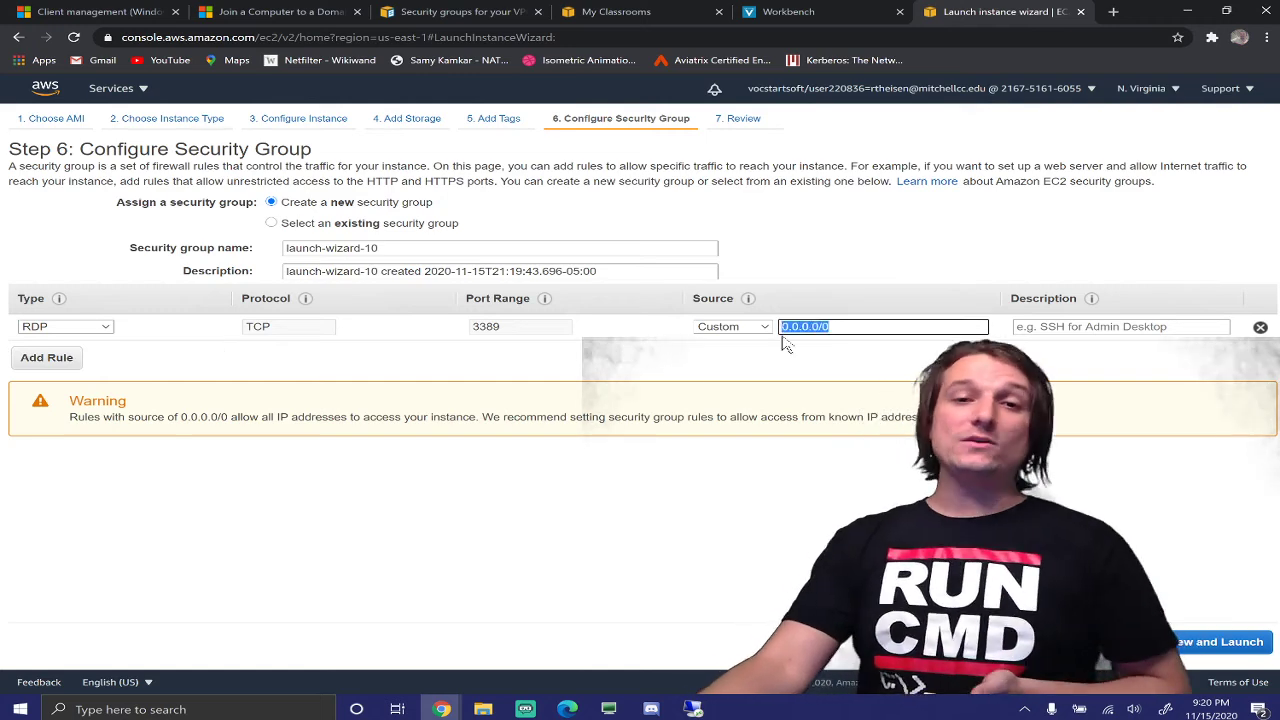
text(0.0.0.0/0)
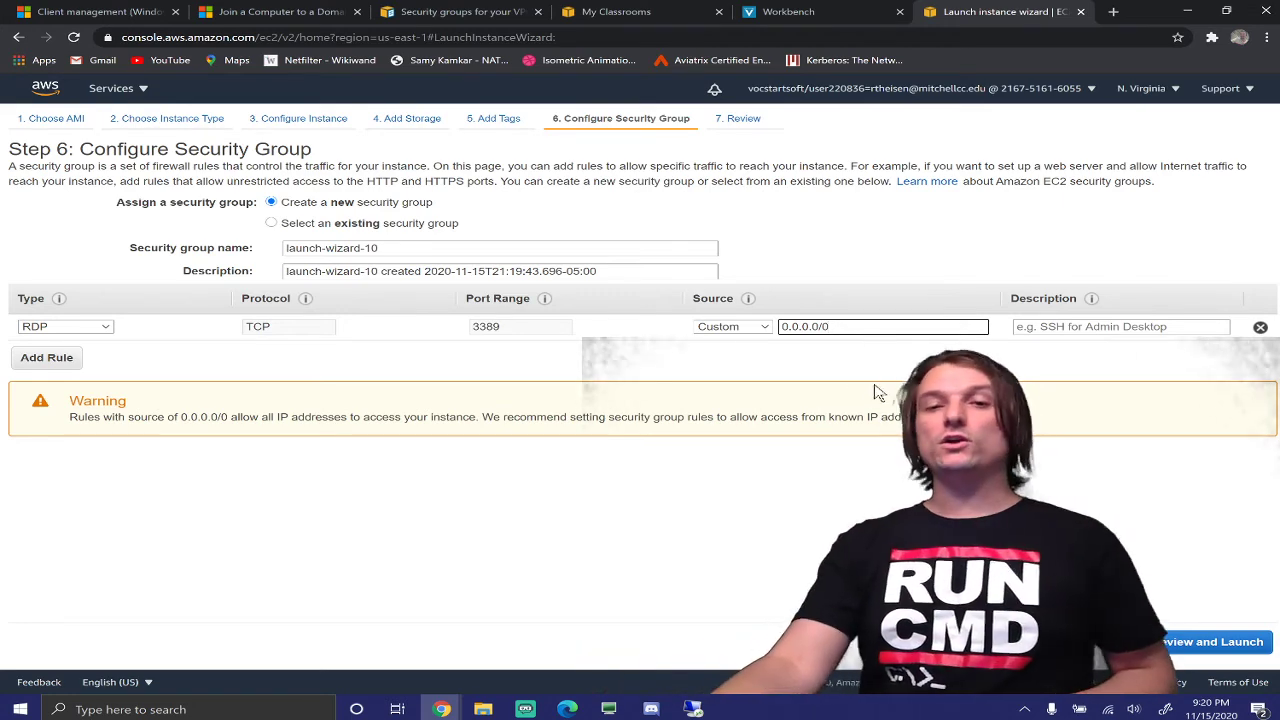
drag(831, 327, 780, 327)
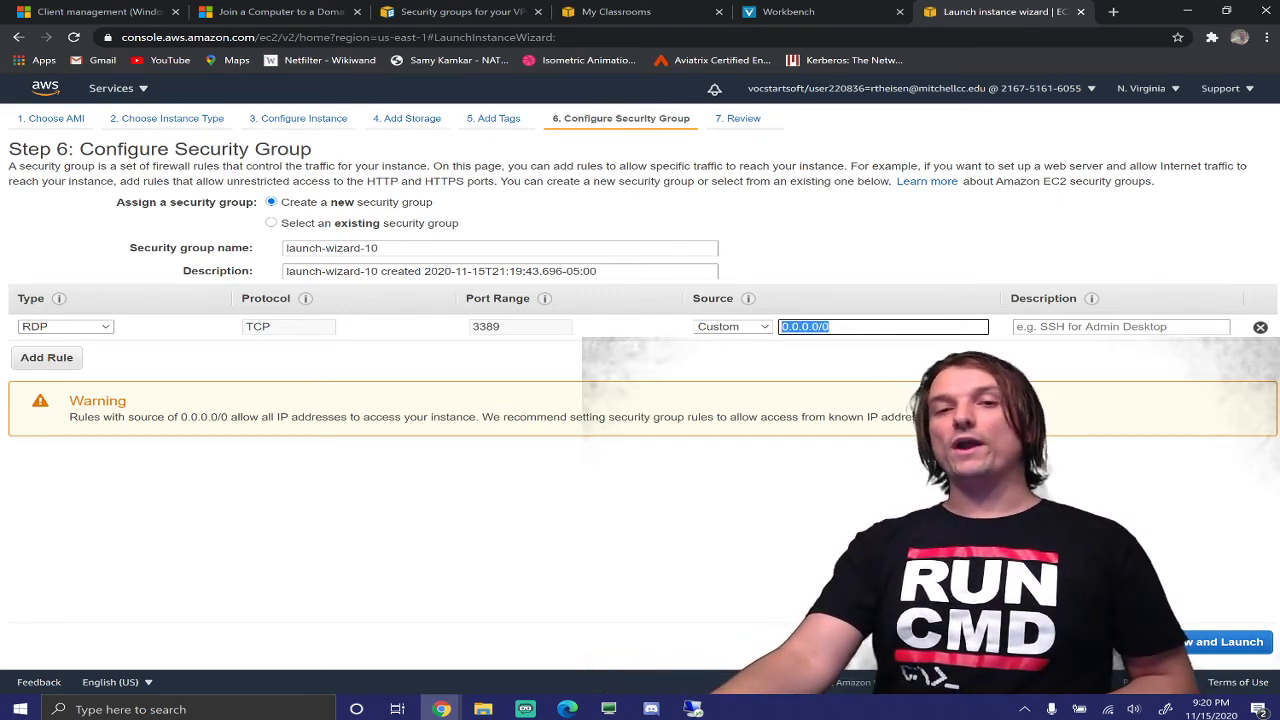
click(831, 327)
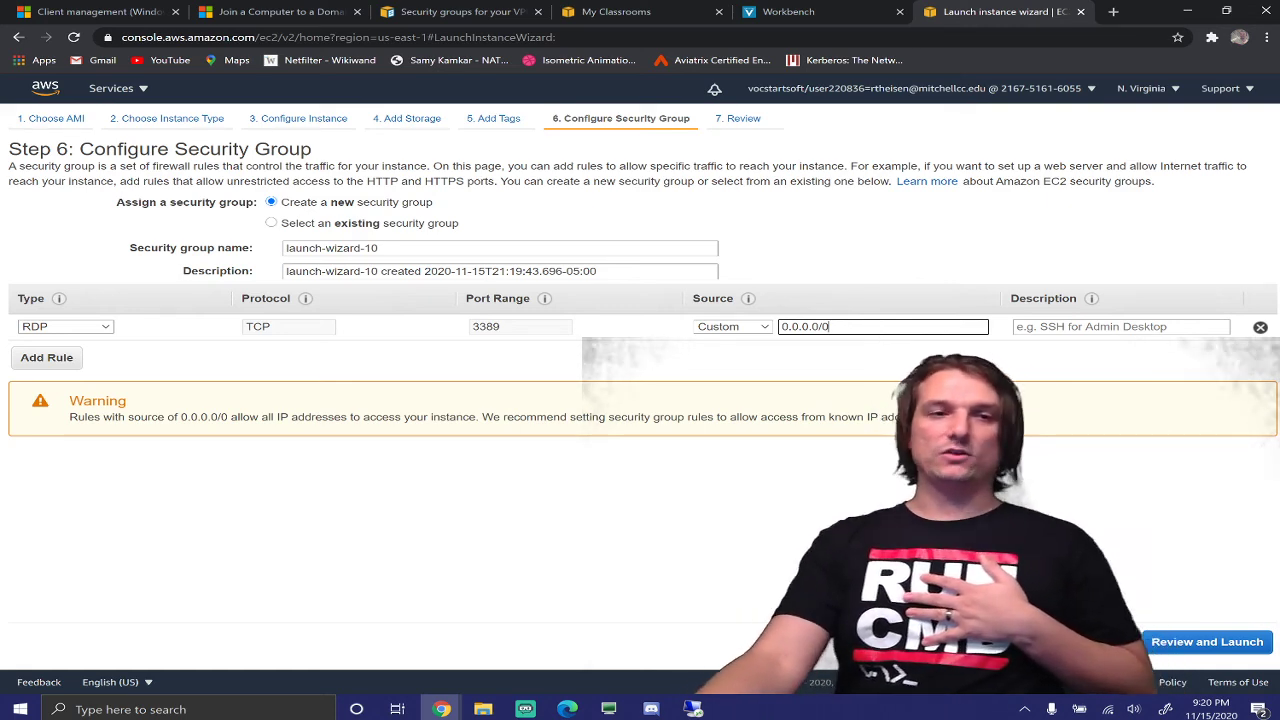
drag(831, 327, 780, 327)
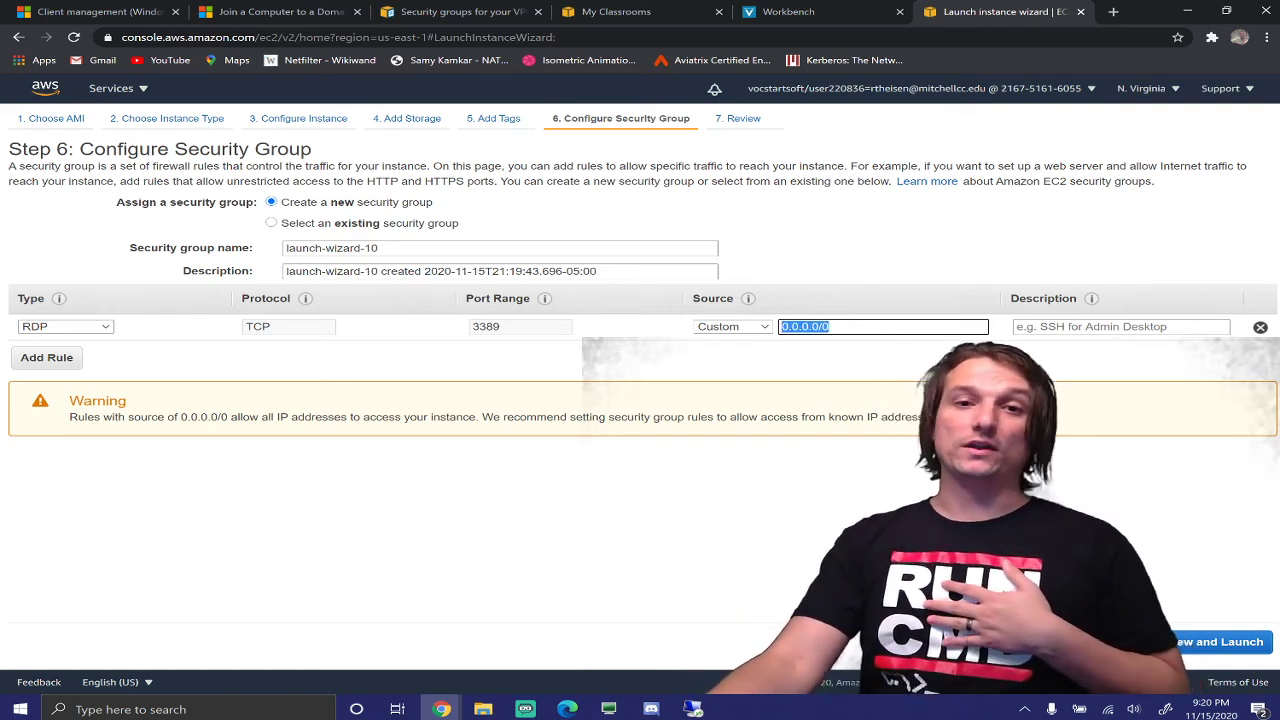
click(831, 327)
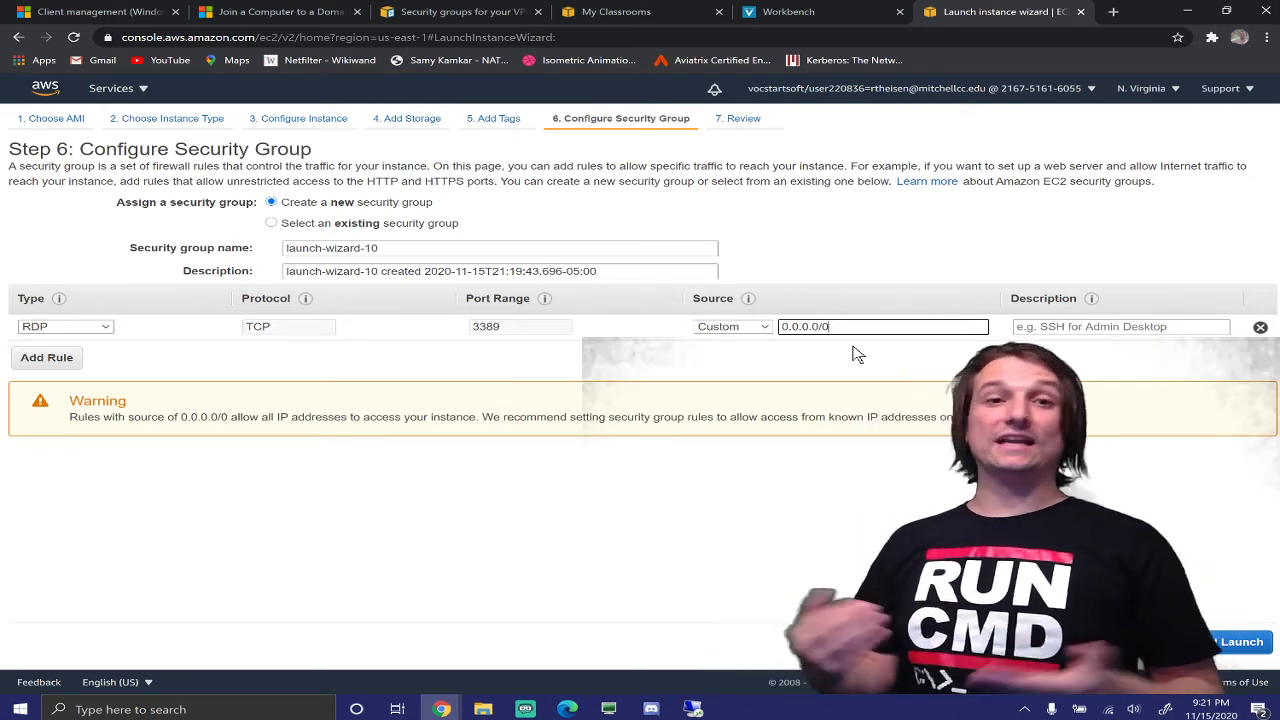
click(1230, 650)
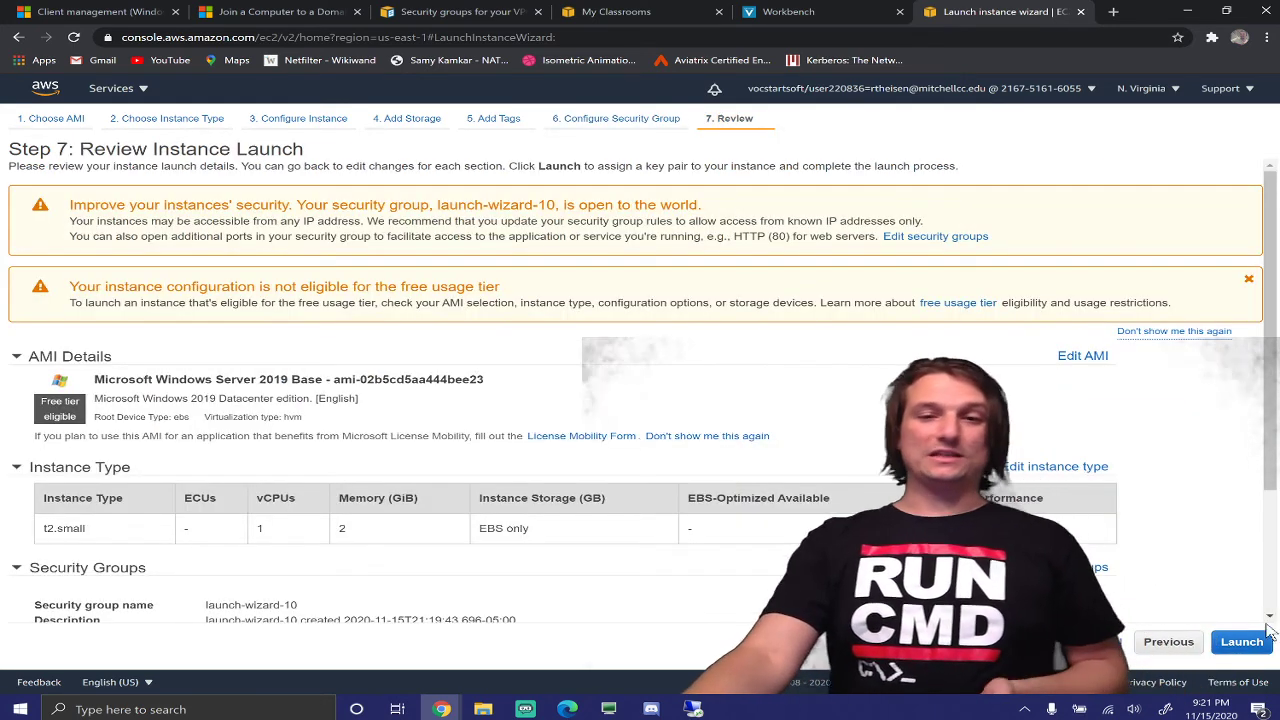
Launch the Windows Server 2019 t2.small instance using the existing LTN key pair
click(1236, 645)
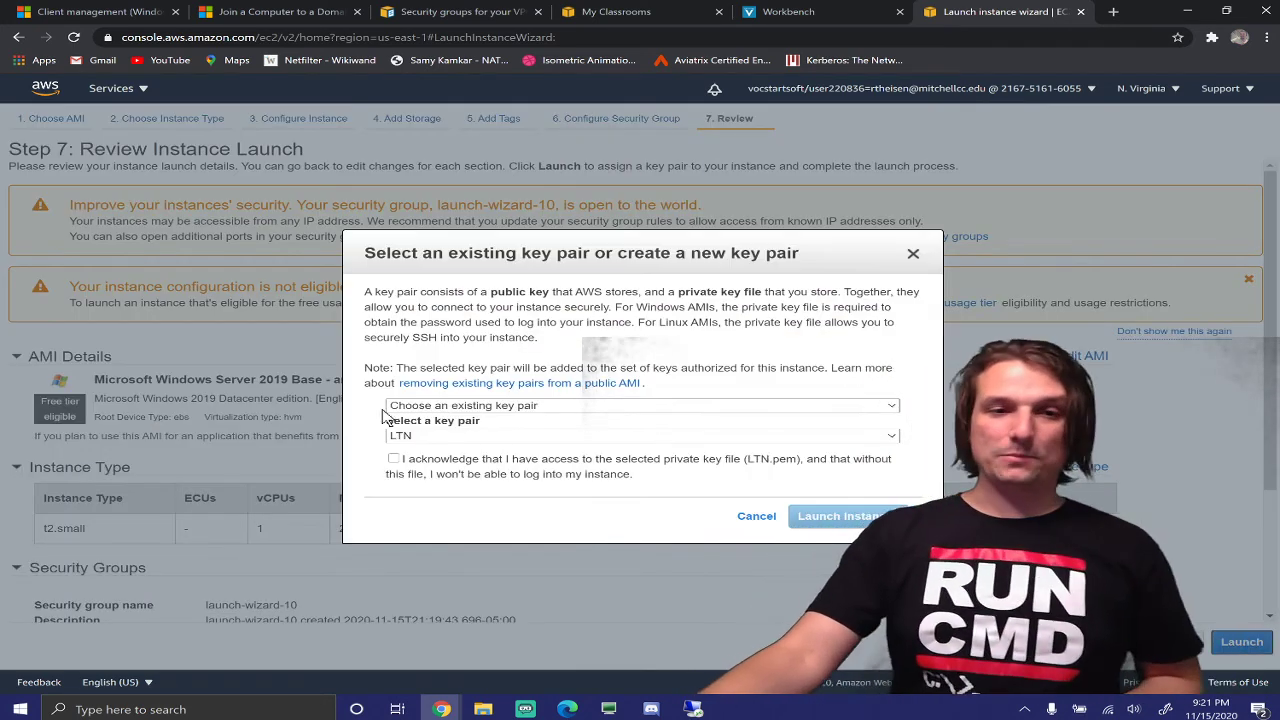
click(393, 458)
click(838, 516)
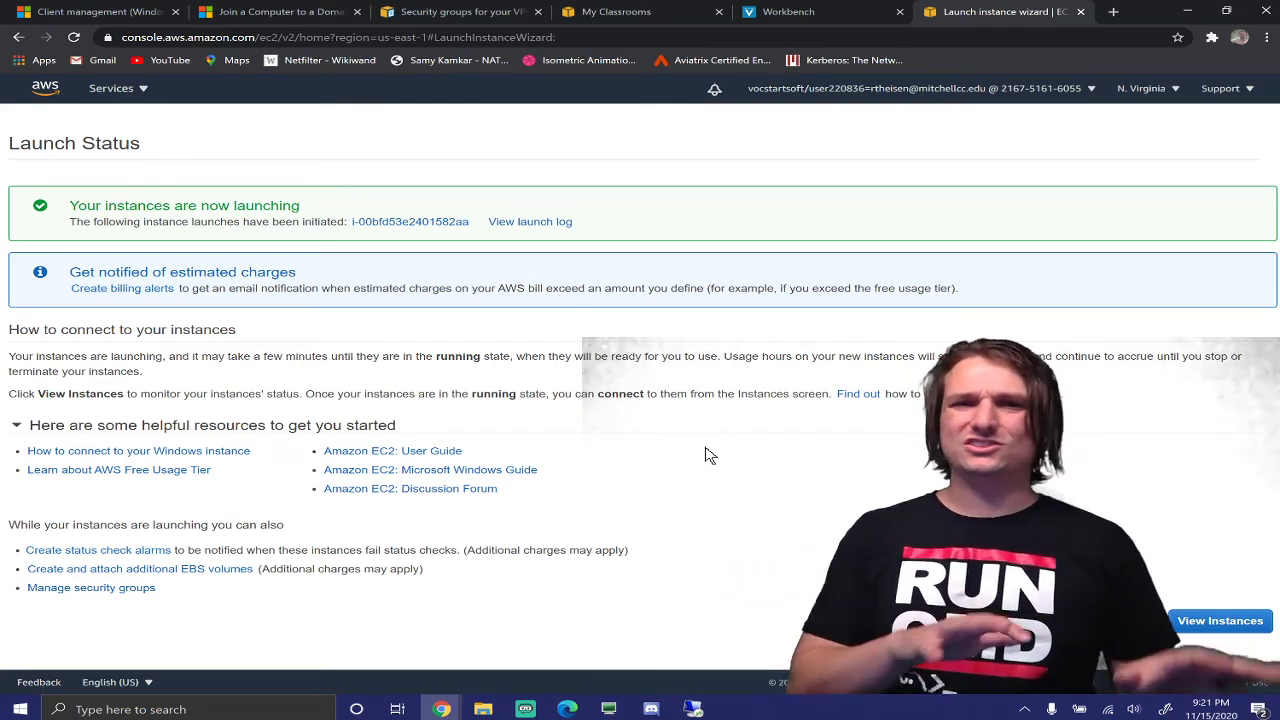
Bring the Remote Desktop Connection to LTNDC back in front of the Launch Status page
click(693, 709)
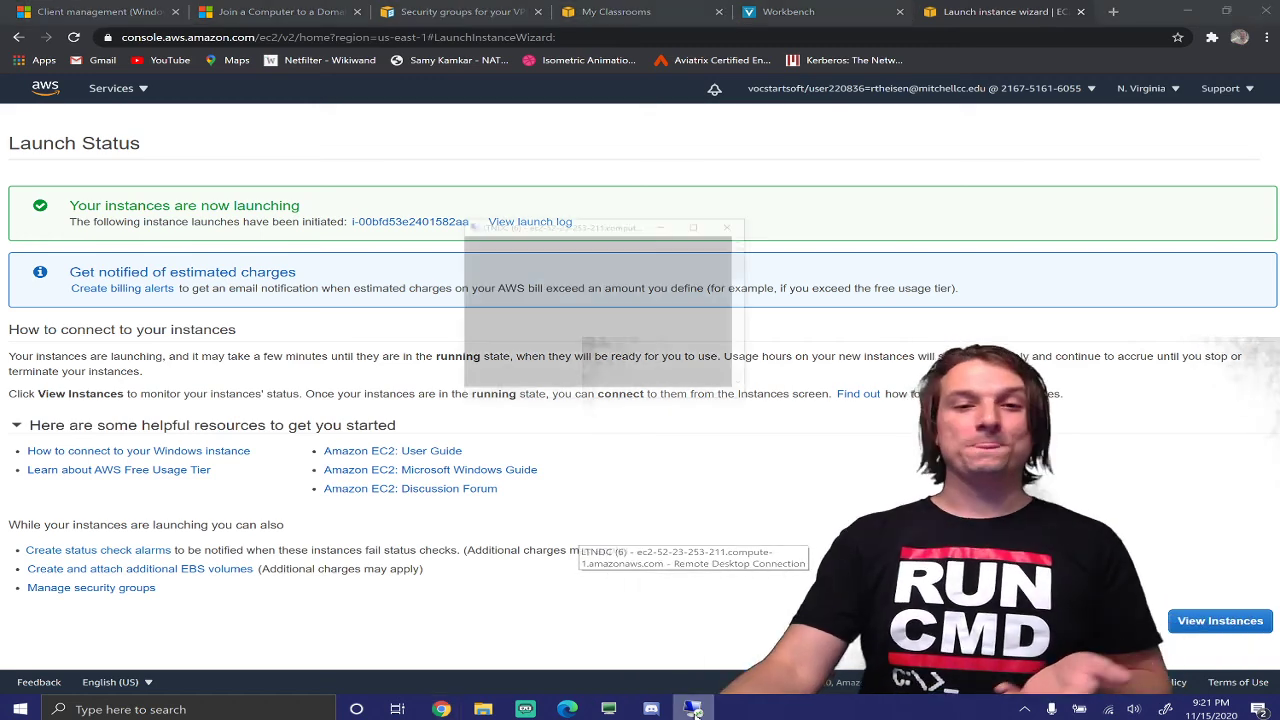
Maximize the LTNDC remote desktop and bring up its Windows search
click(680, 117)
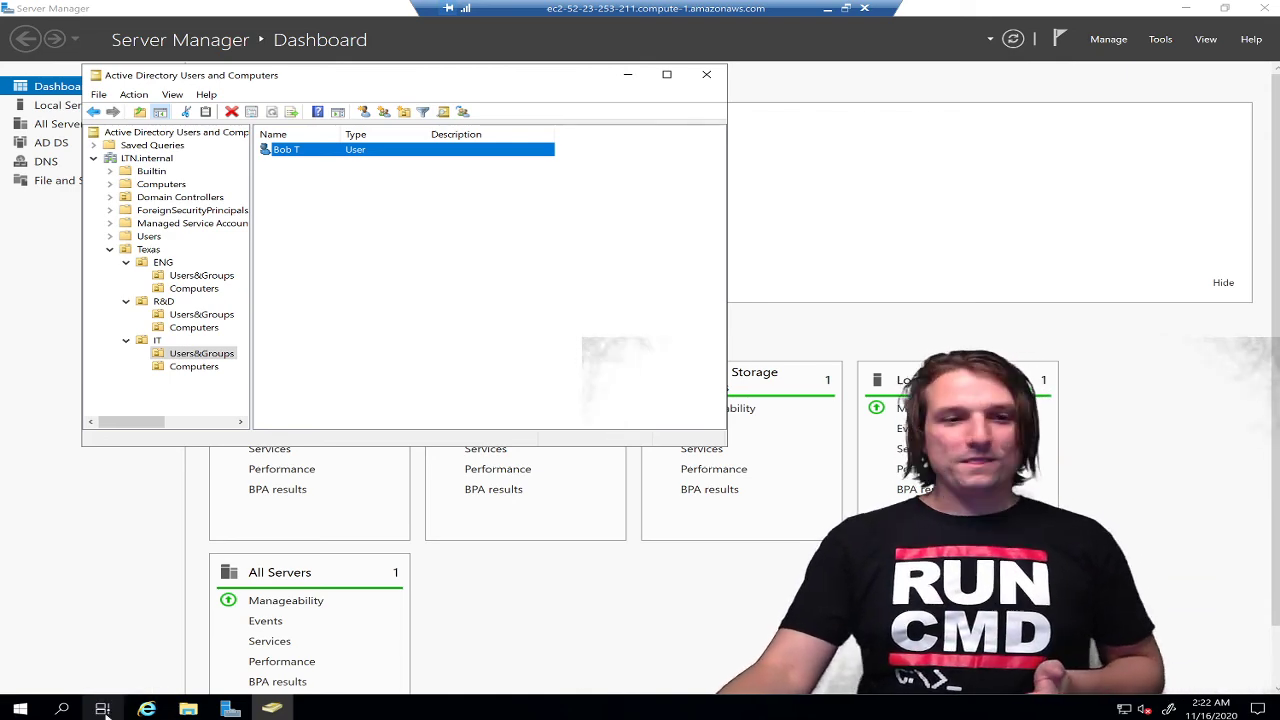
click(64, 709)
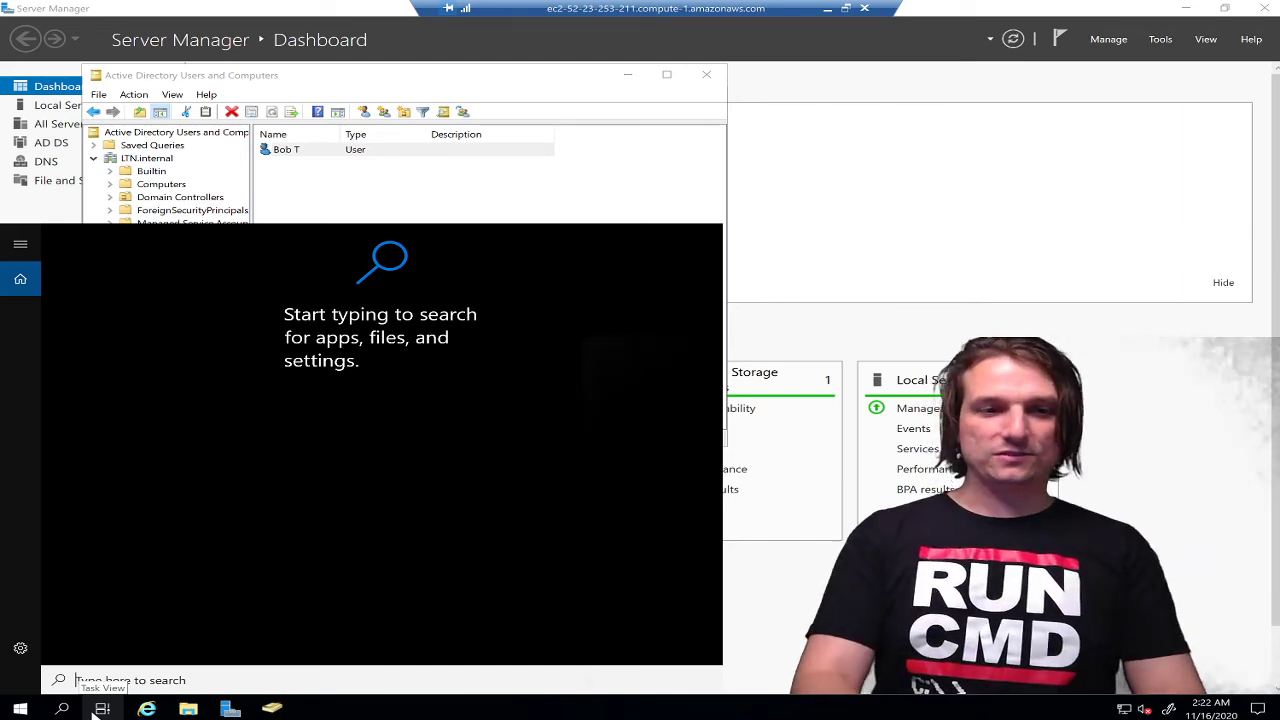
Find 'remote' in search, open Allow remote connections, and dismiss the permission errors
text(remote)
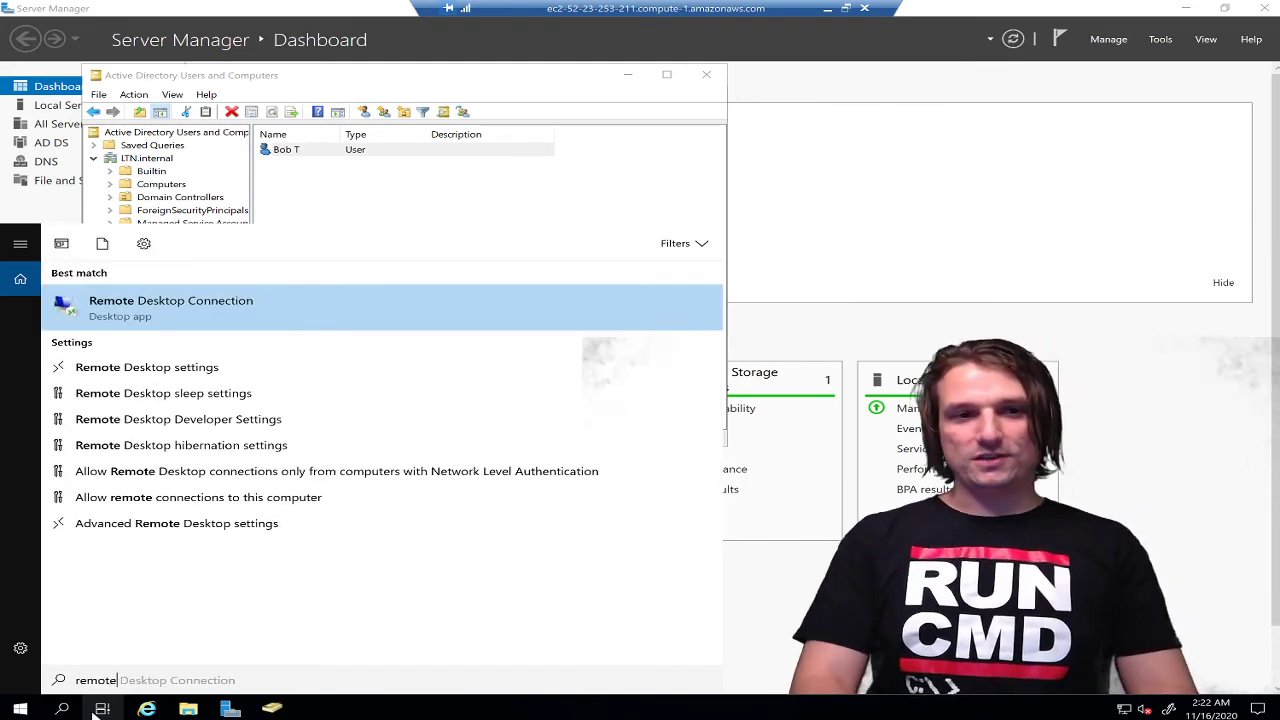
key(Down)
key(Down)
key(Down)
key(Down)
key(Down)
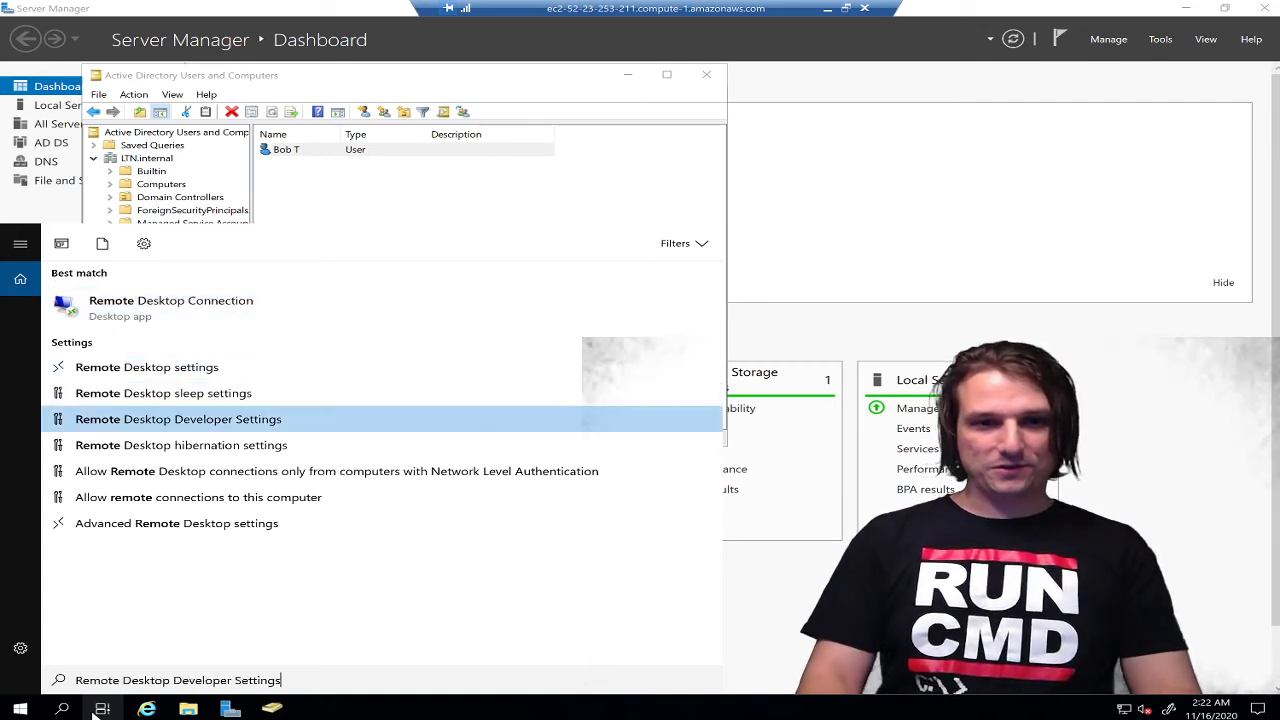
key(Down)
key(Return)
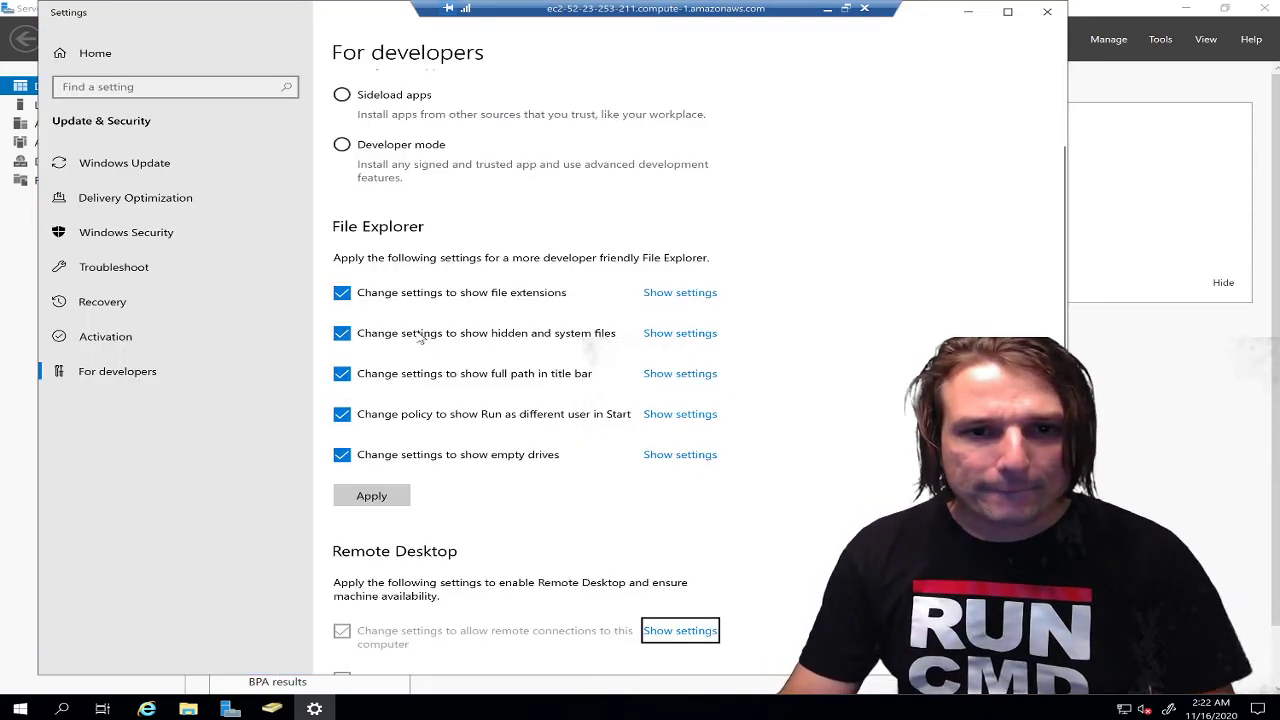
scroll(668, 530, down, 2)
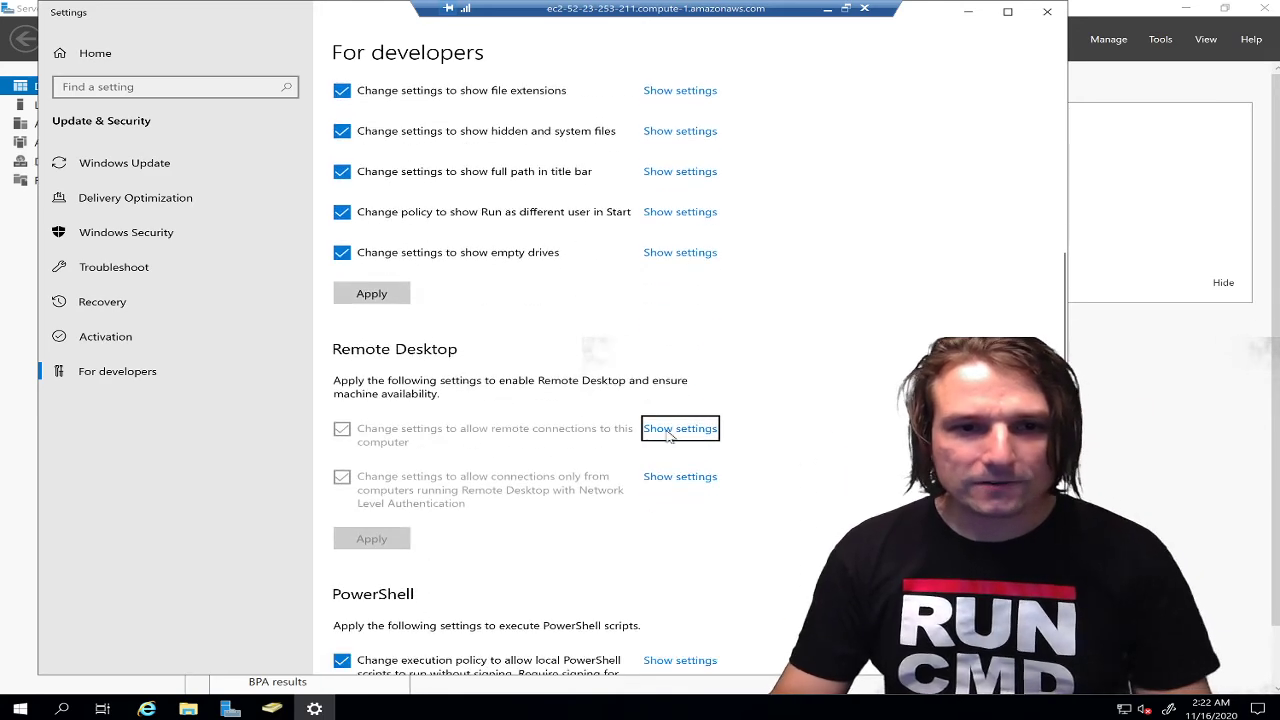
click(837, 357)
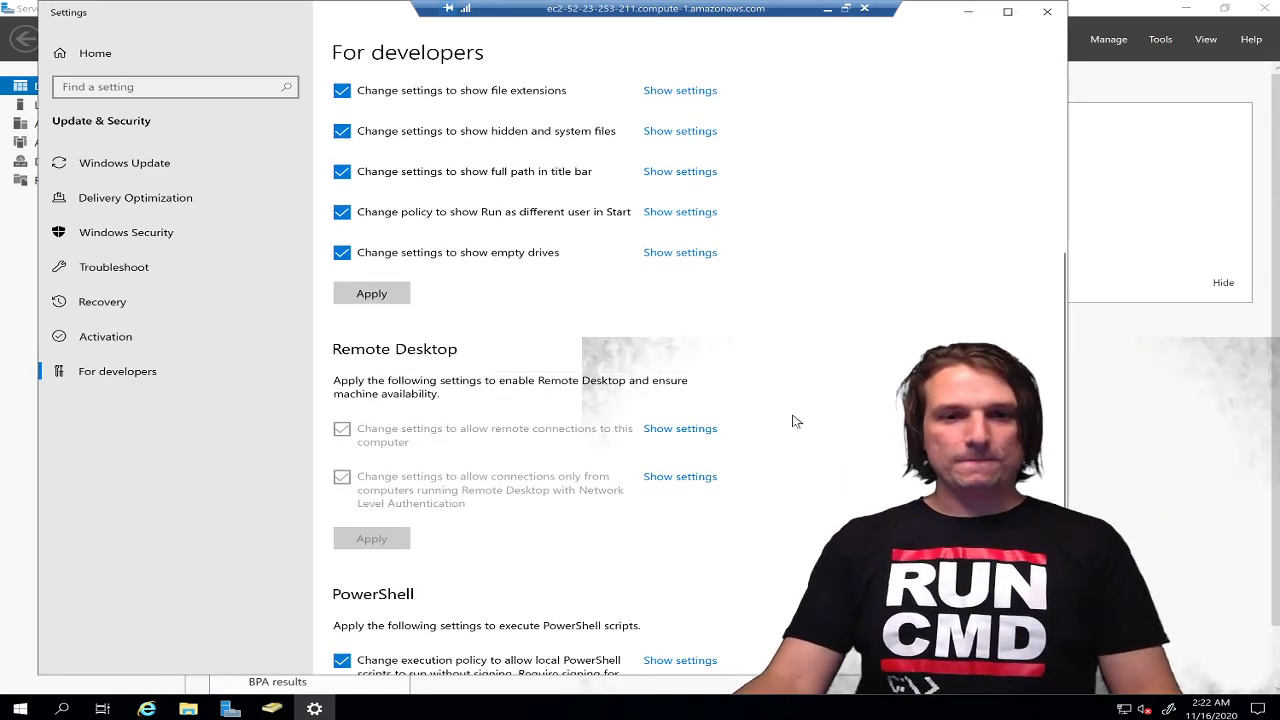
click(712, 478)
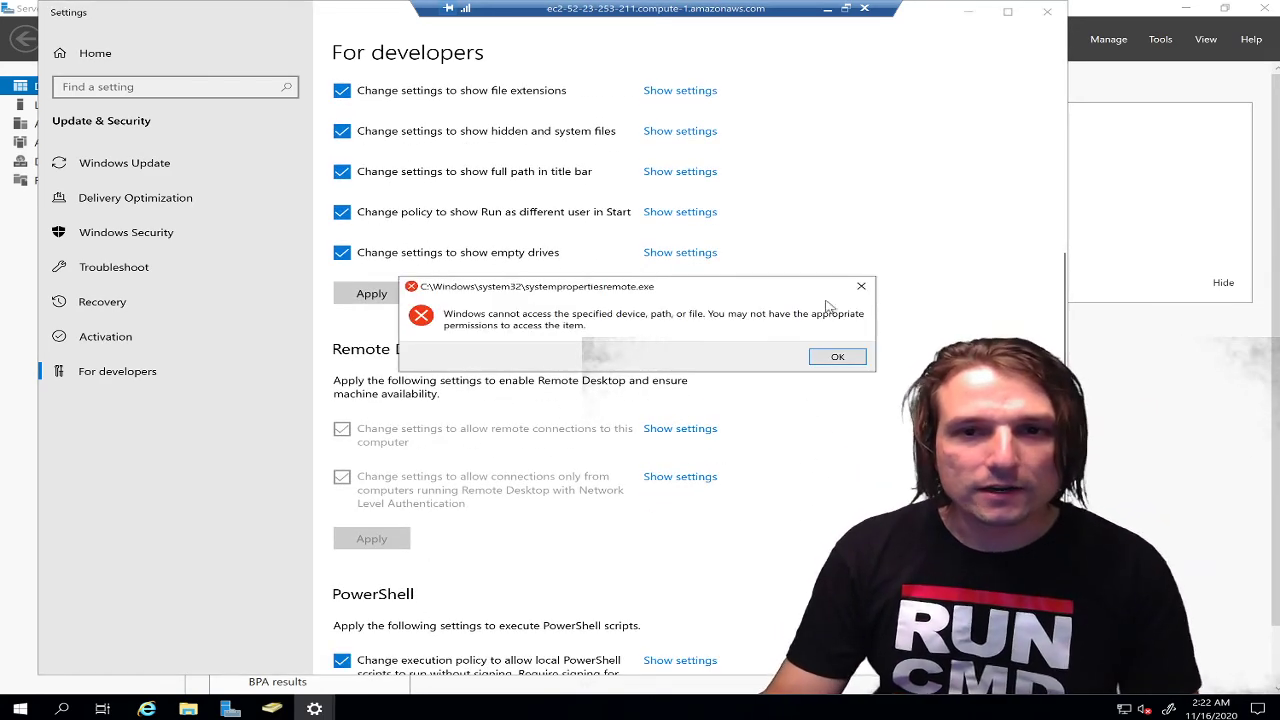
click(860, 288)
click(968, 12)
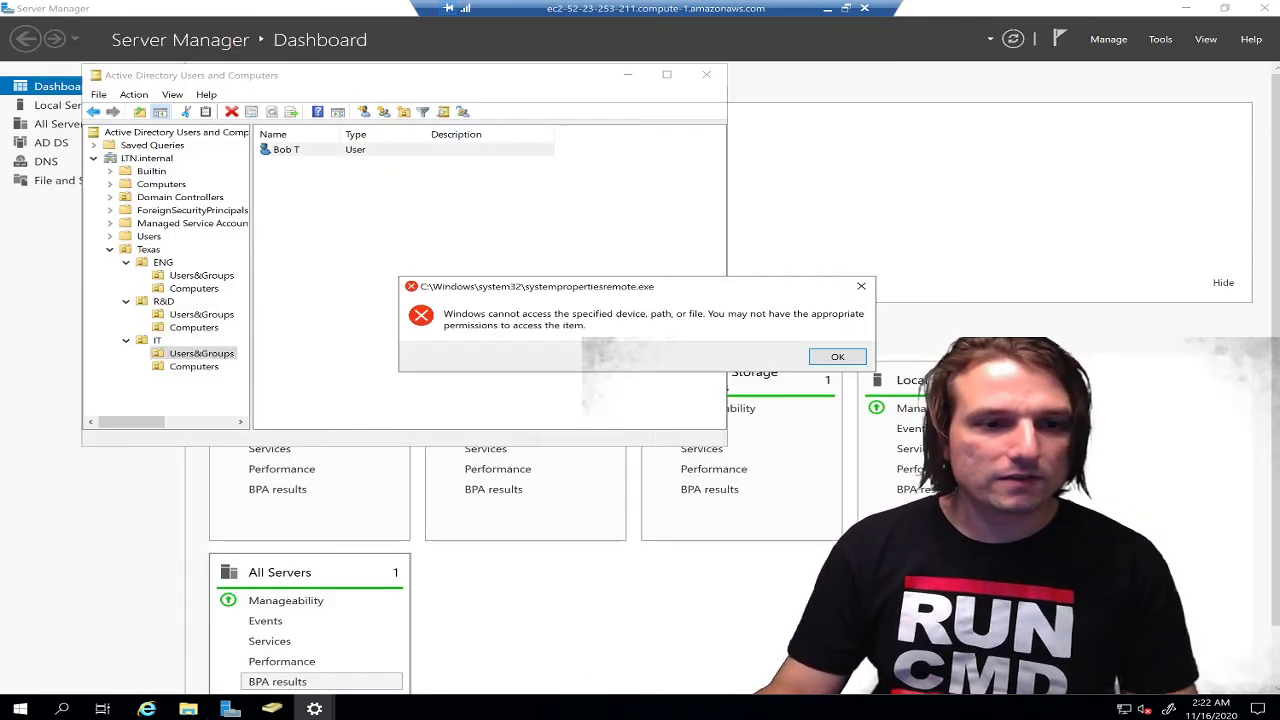
Retry via an 'allow remote' search, dismiss the error, and reposition the Active Directory console
click(60, 708)
text(all)
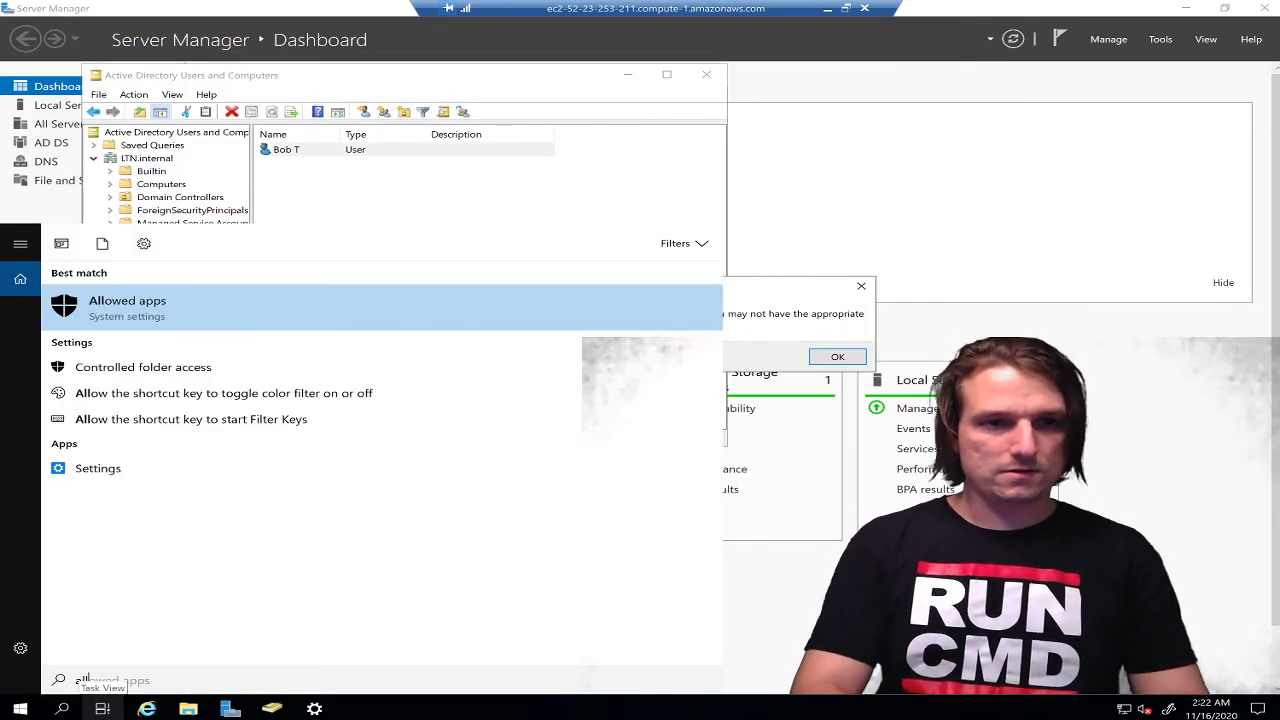
text(ow remote)
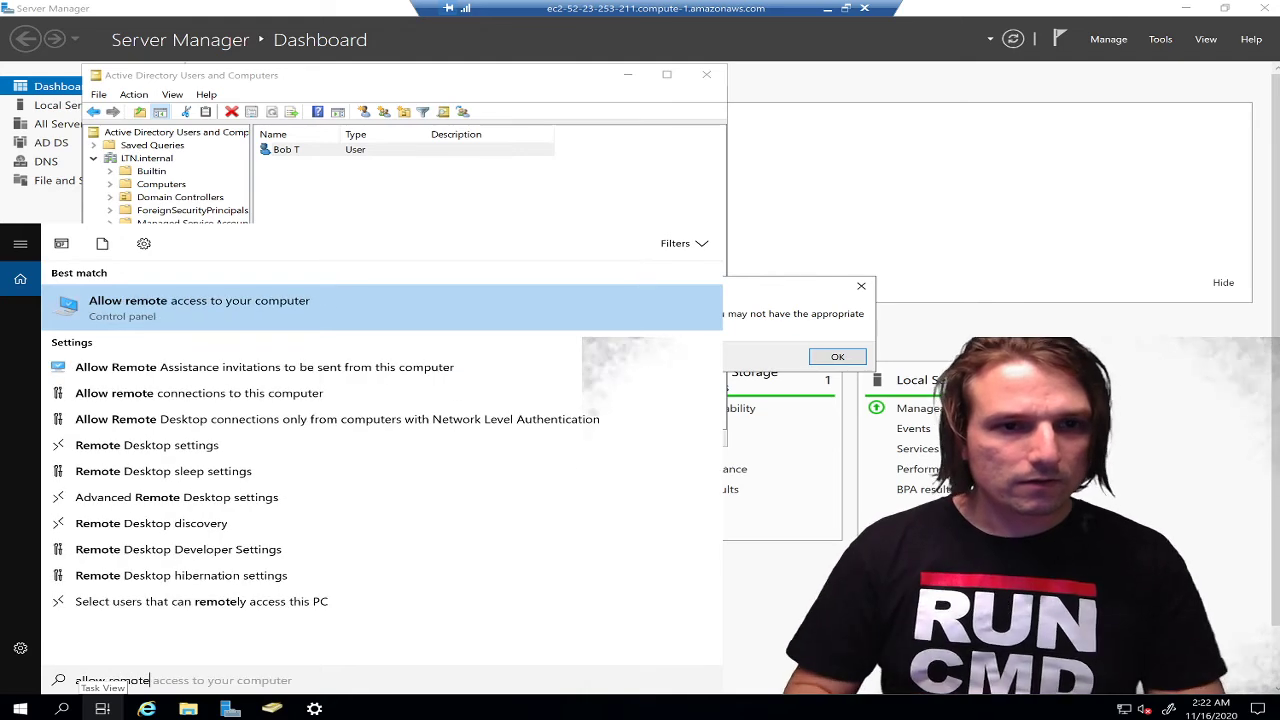
key(Return)
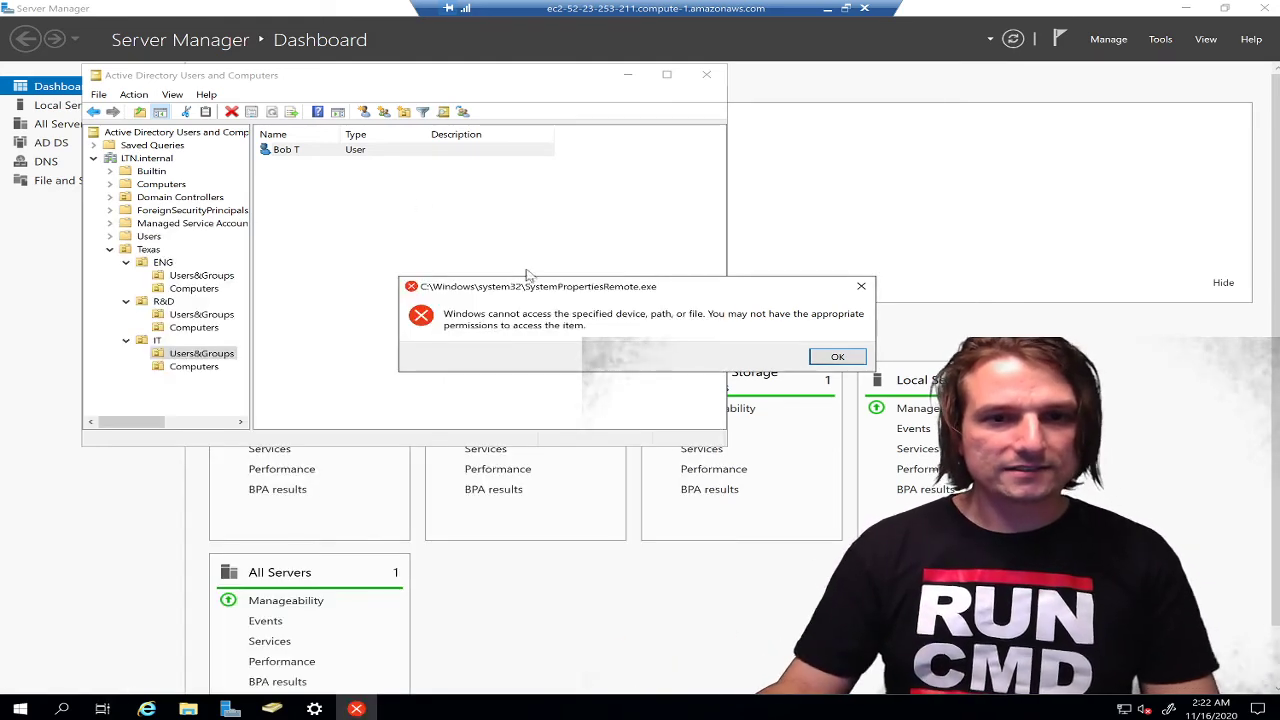
click(836, 357)
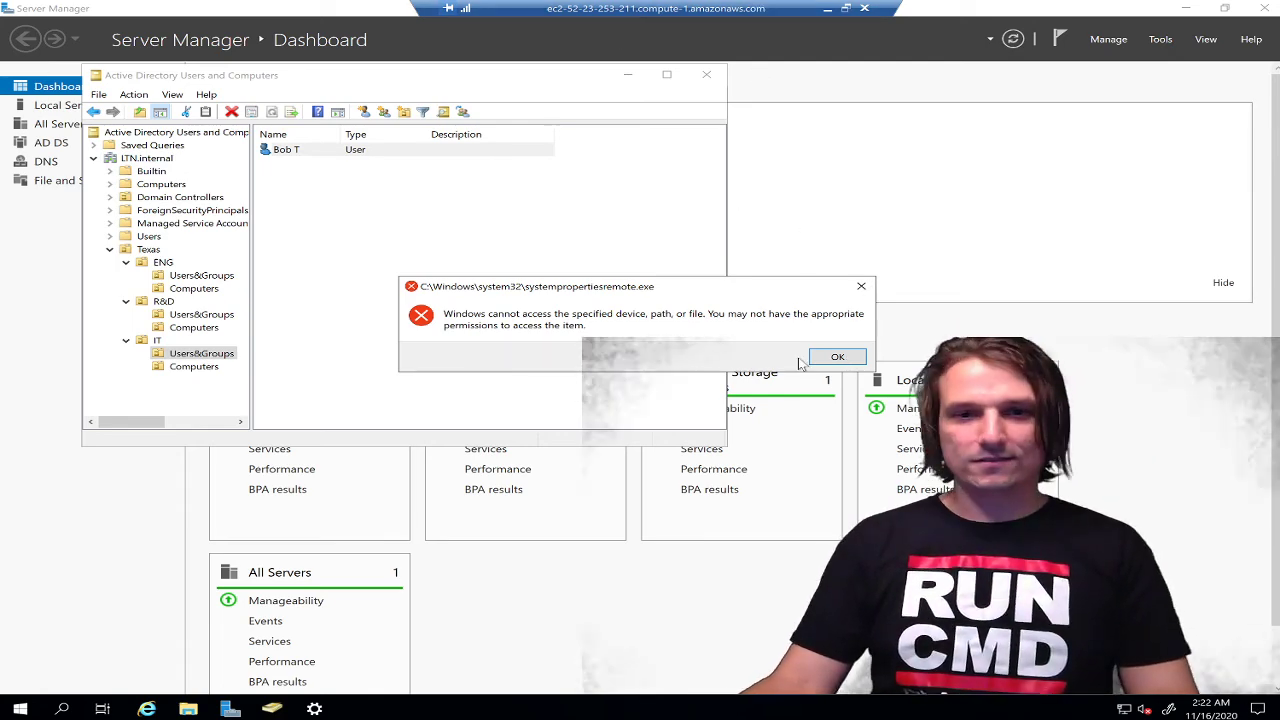
click(601, 267)
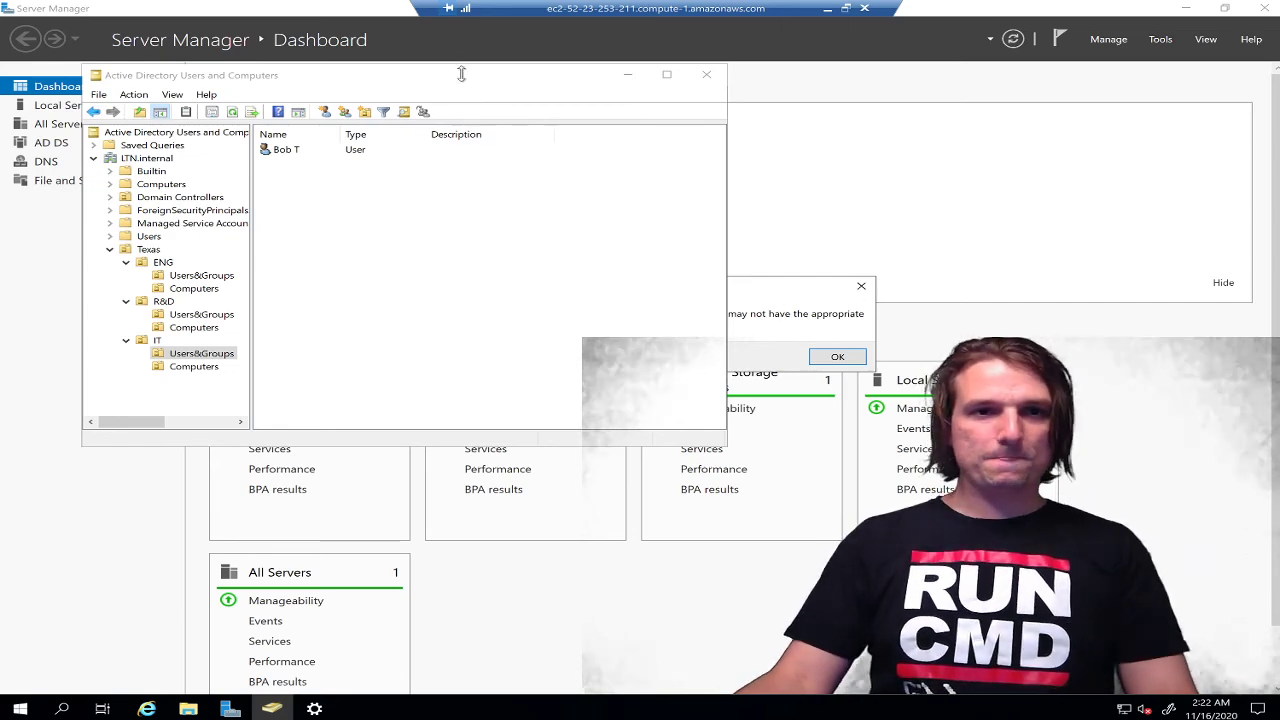
drag(461, 74, 651, 92)
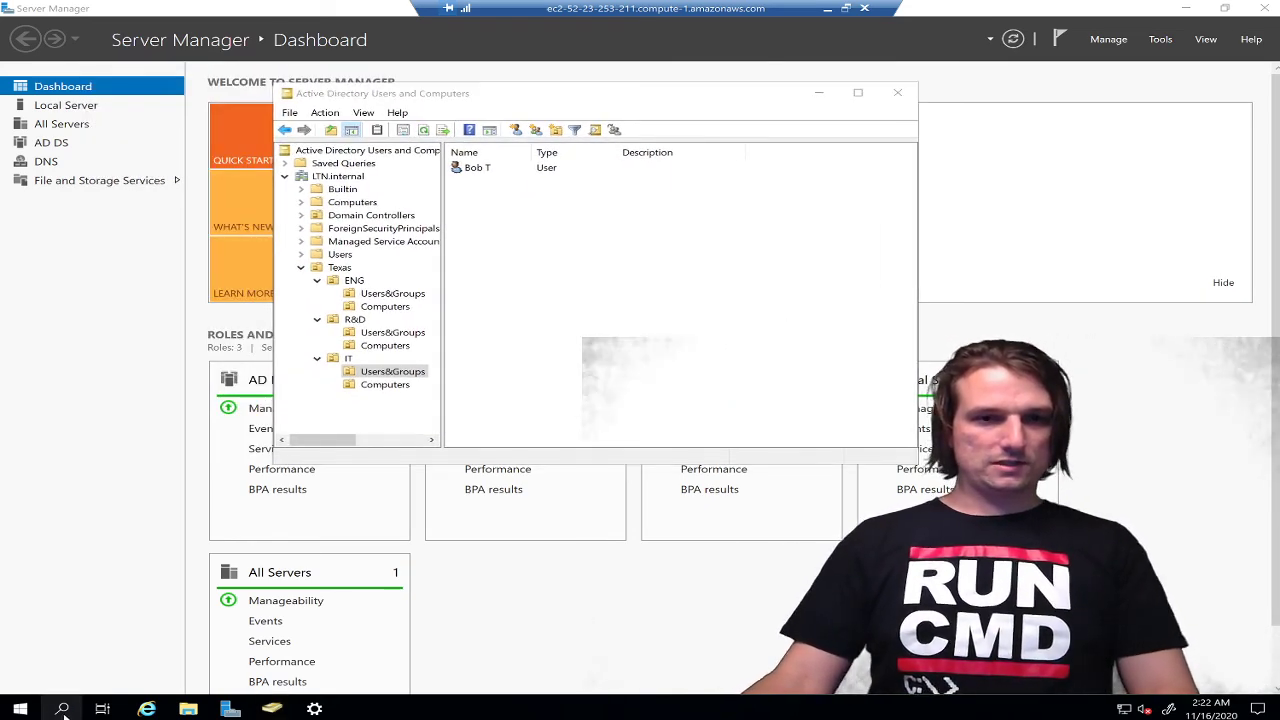
Retry the remote connection system settings once more, dismiss the error, and close Settings
click(62, 709)
text(remote)
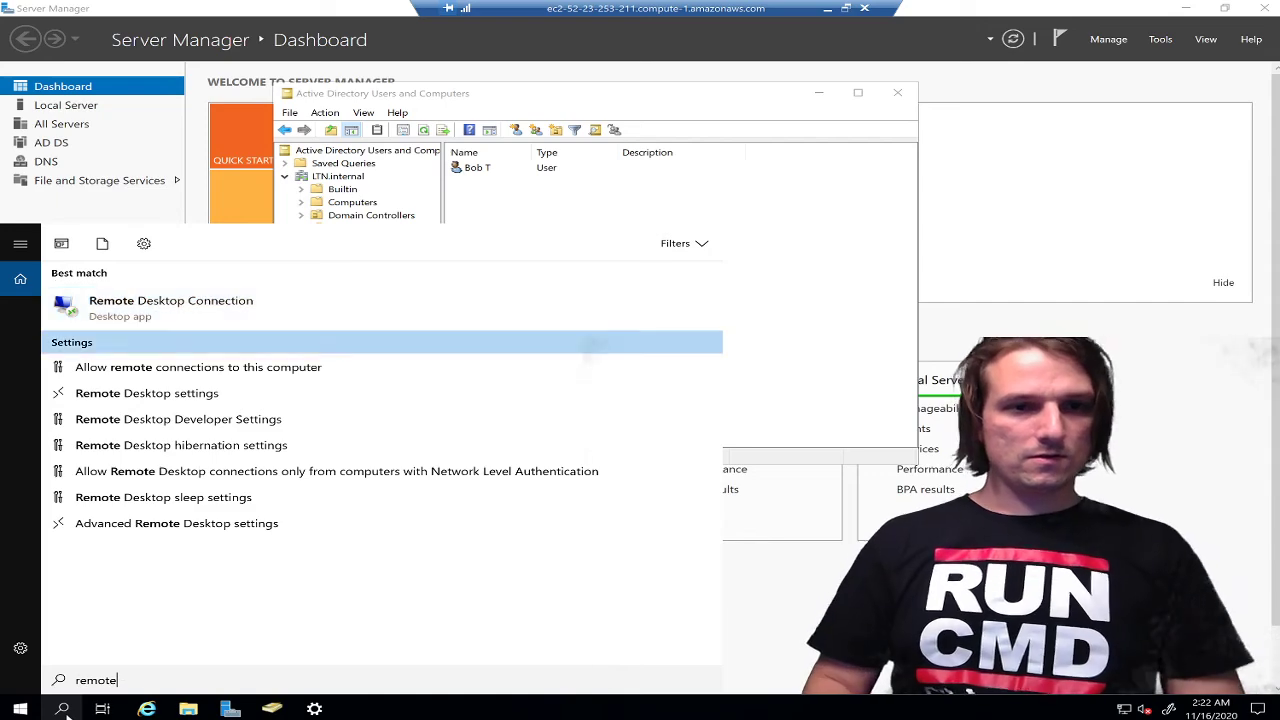
key(Down)
key(Return)
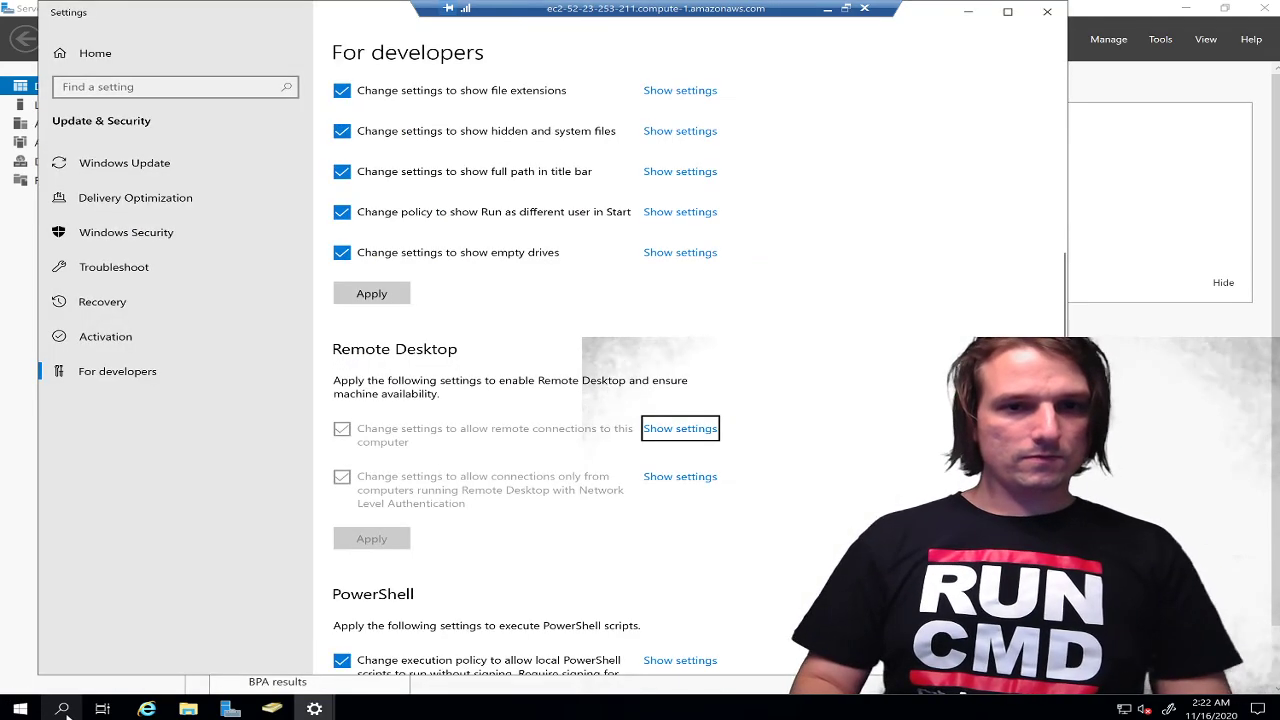
scroll(588, 554, down, 1)
scroll(603, 511, up, 2)
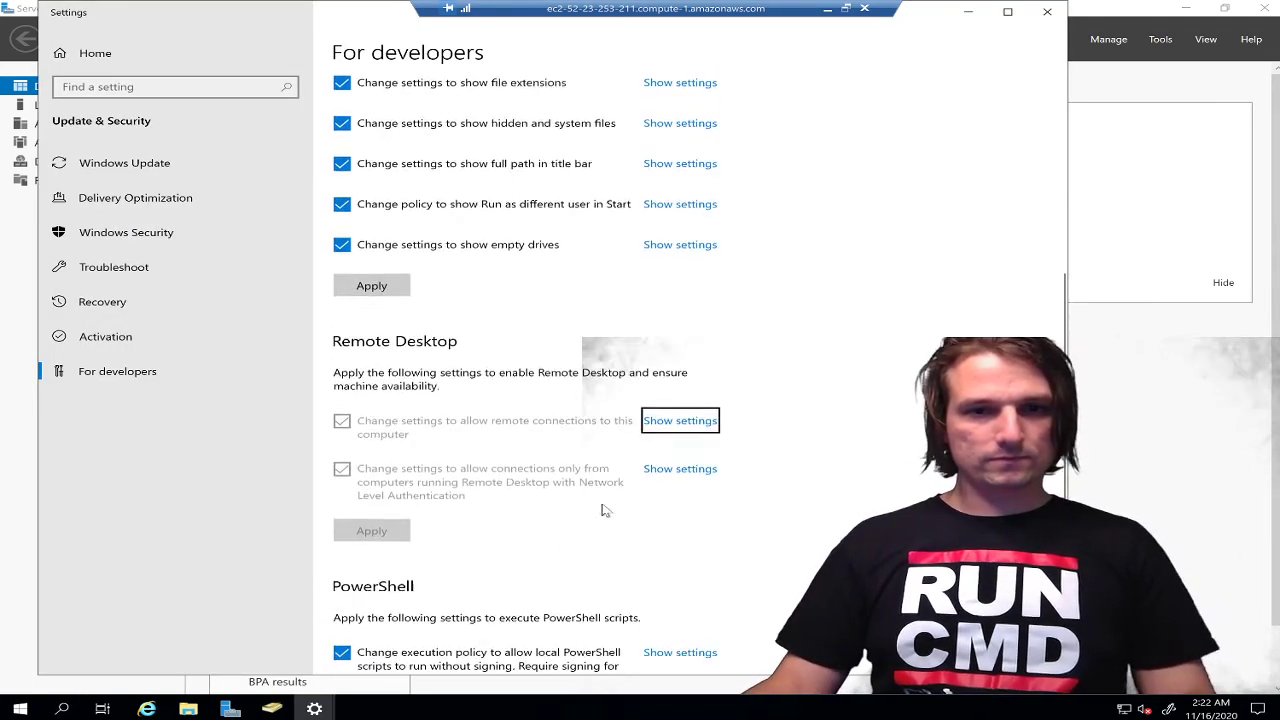
click(687, 529)
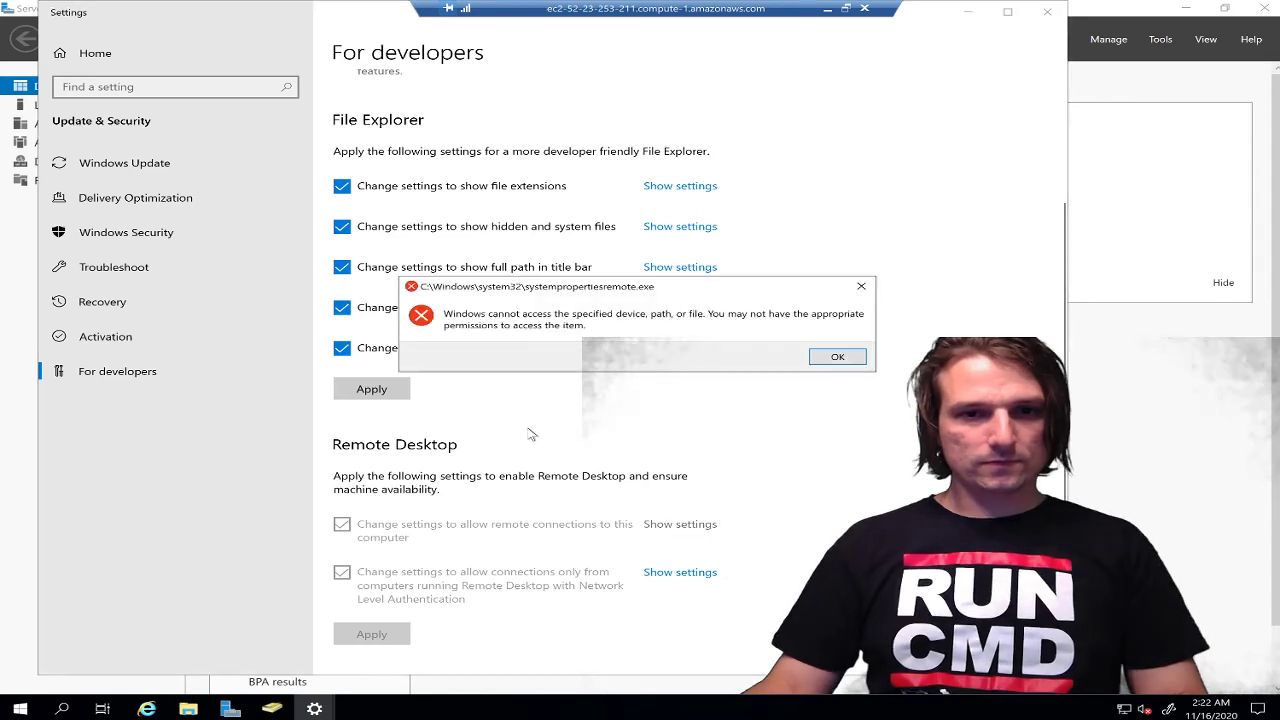
click(836, 357)
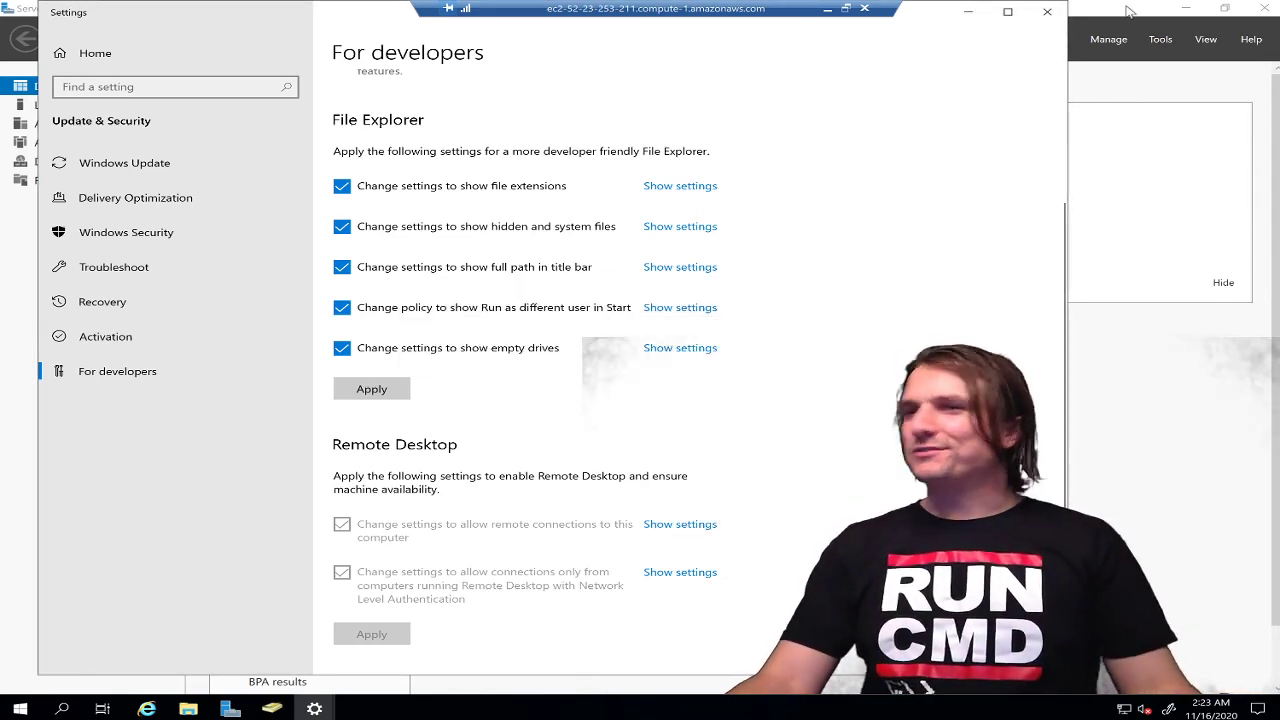
click(1036, 22)
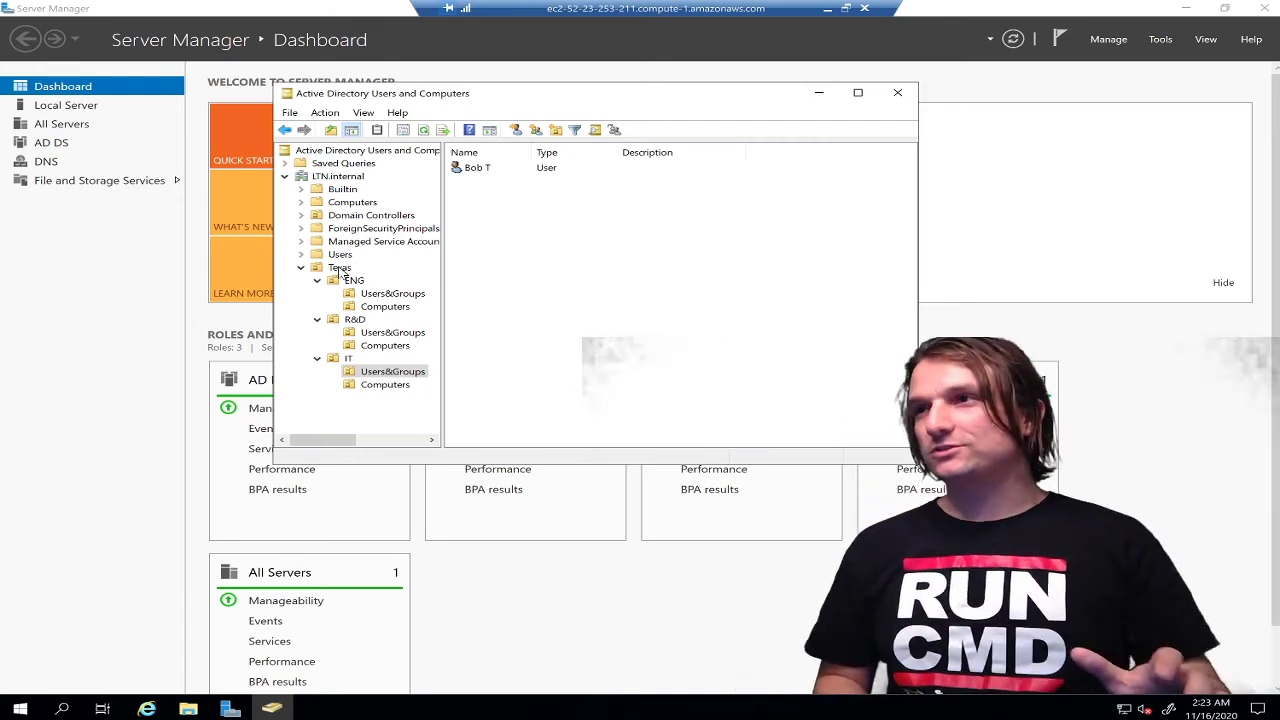
Maximize the Active Directory Users and Computers window showing Texas > IT > Users&Groups
click(857, 92)
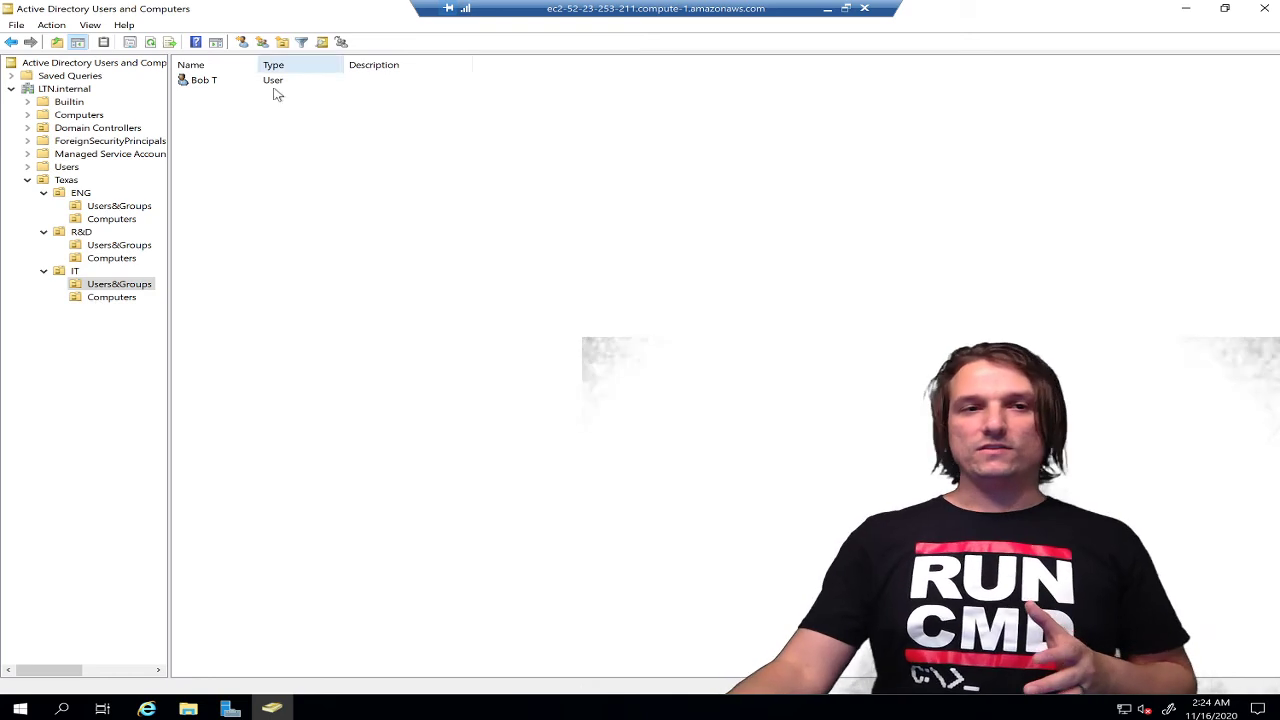
Add a new group named IT, Global scope and Security type, to Users&Groups
right_click(241, 131)
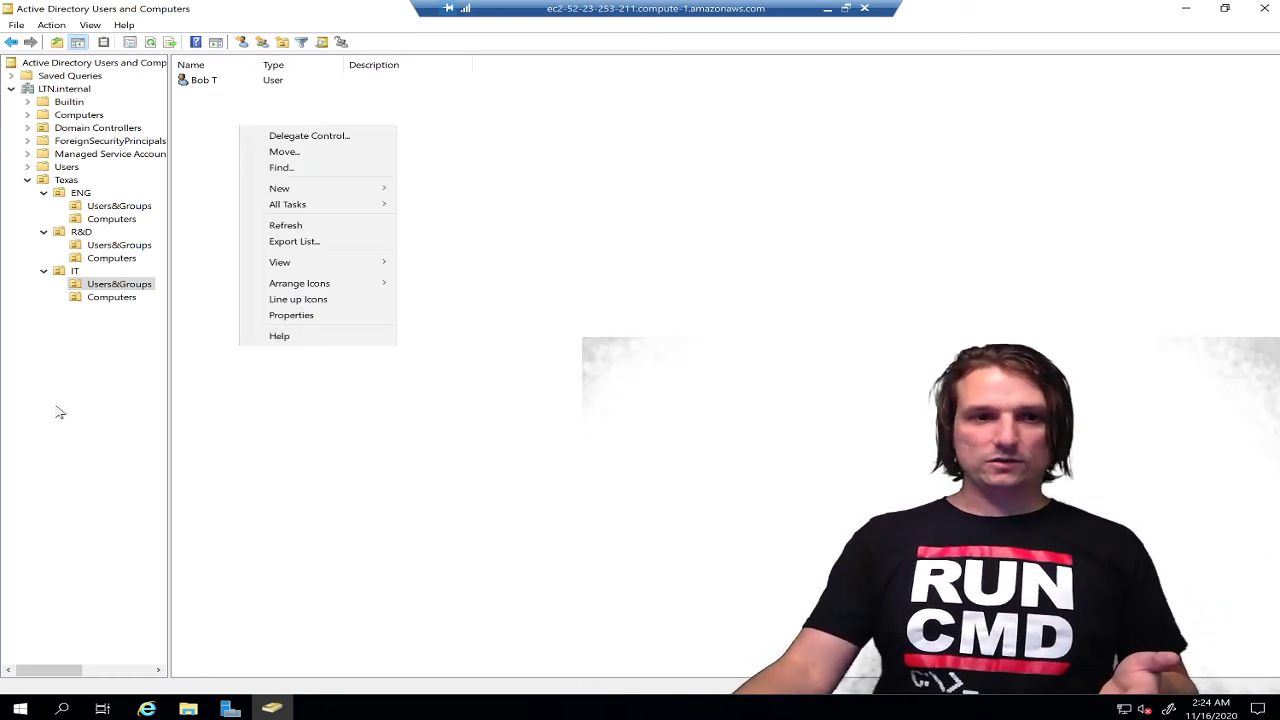
mouse_move(298, 188)
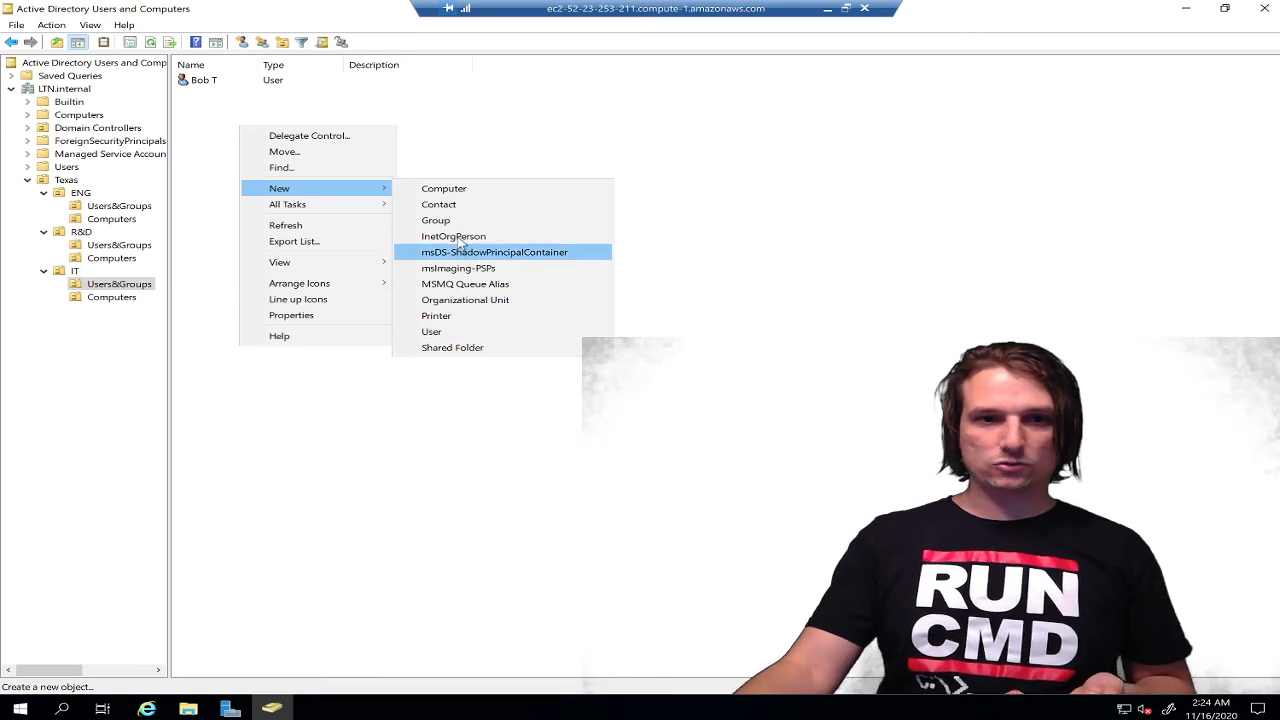
click(450, 222)
text(IT)
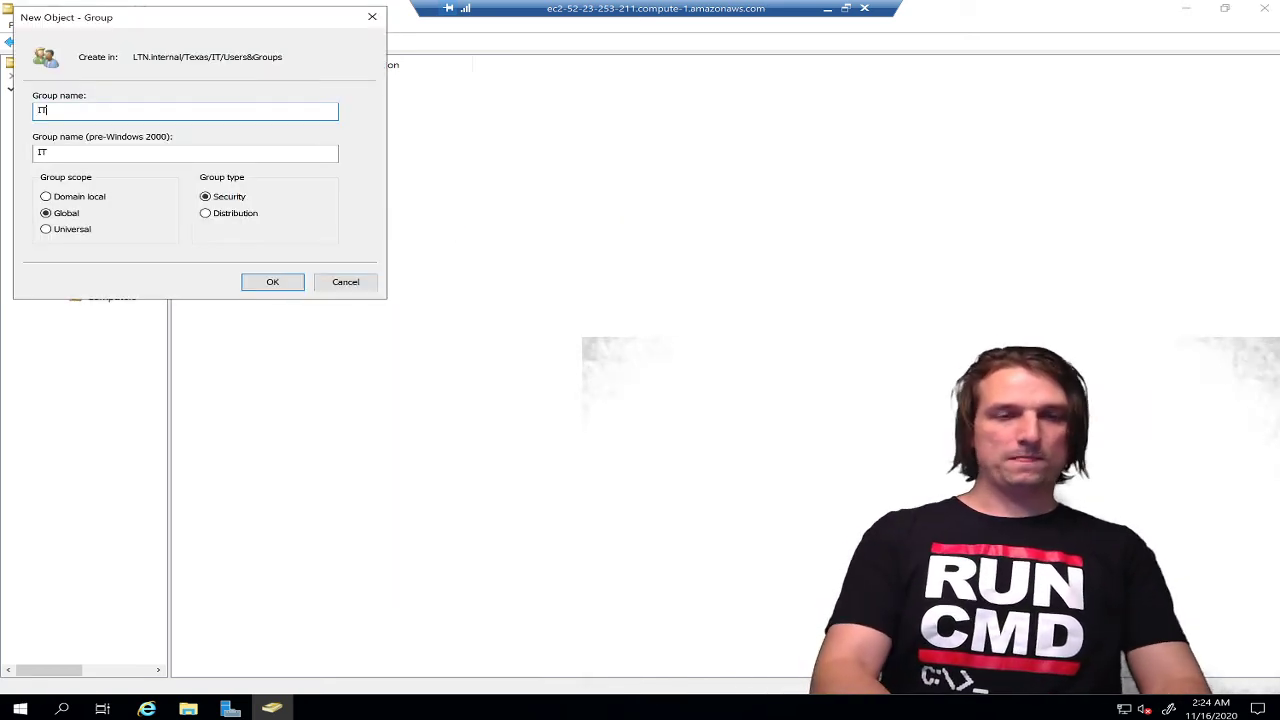
click(268, 282)
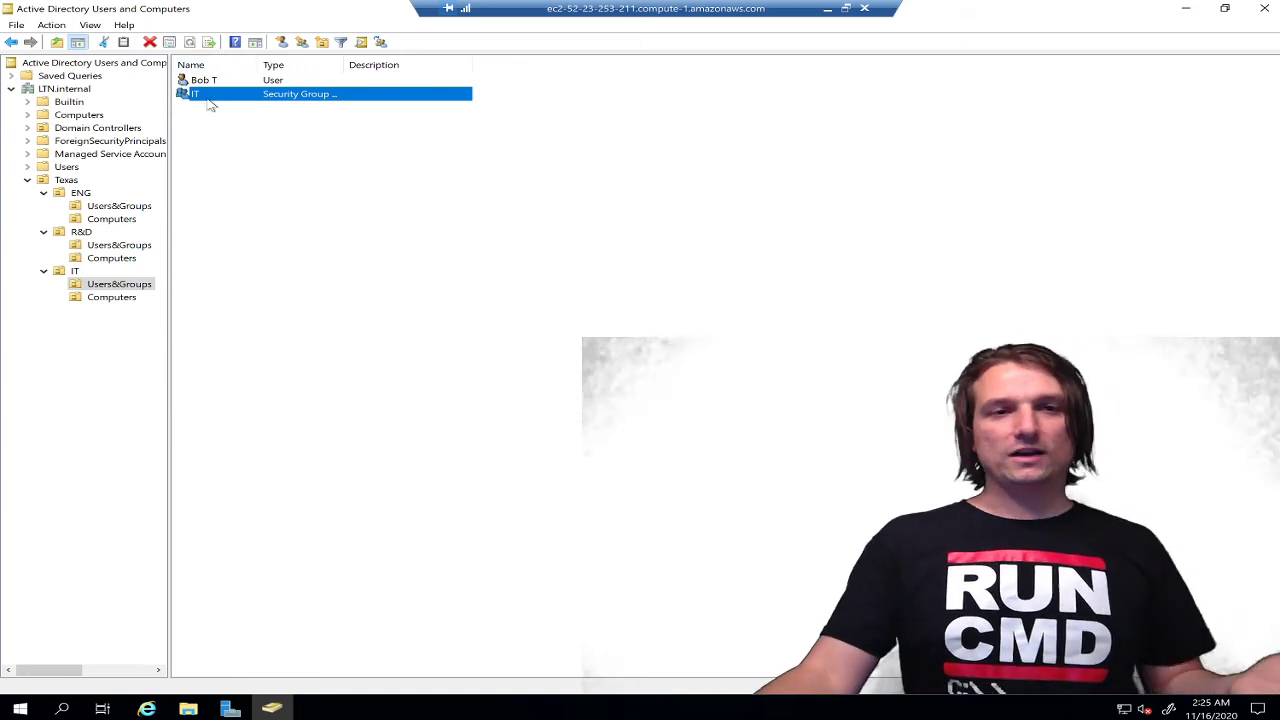
Try adding a member to the IT group with a logon name that isn't found
double_click(210, 95)
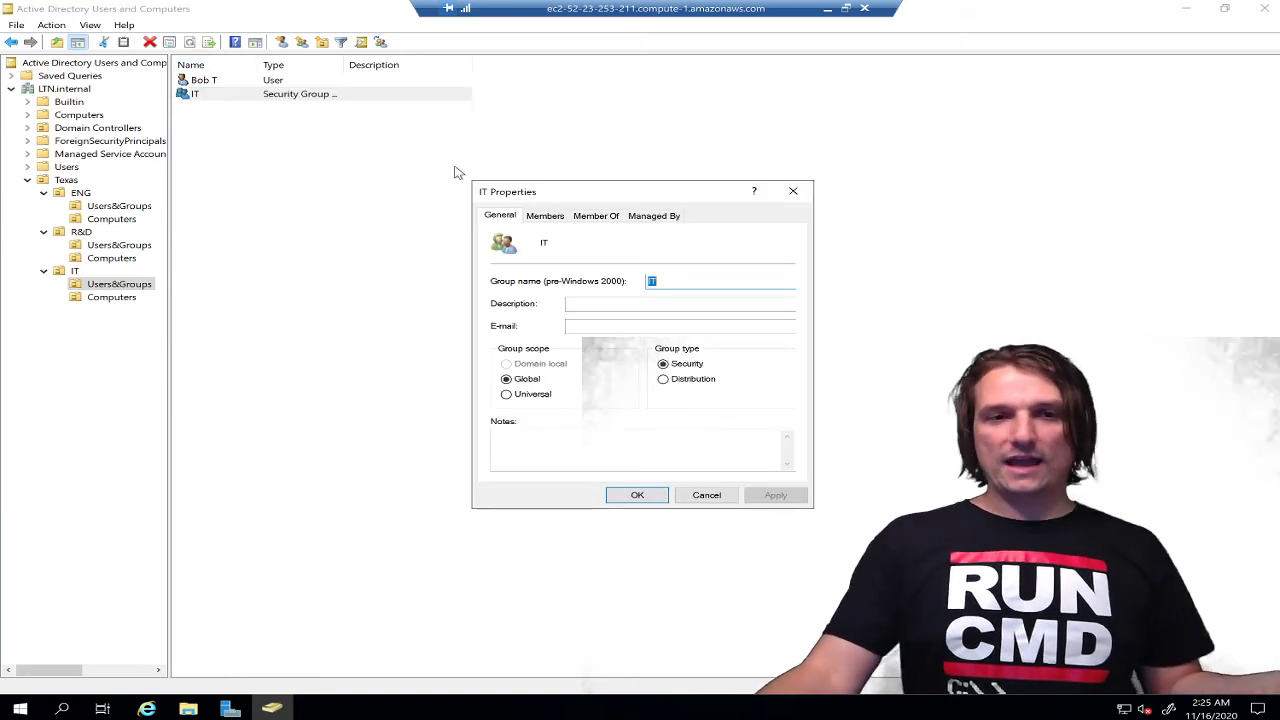
click(547, 217)
click(539, 458)
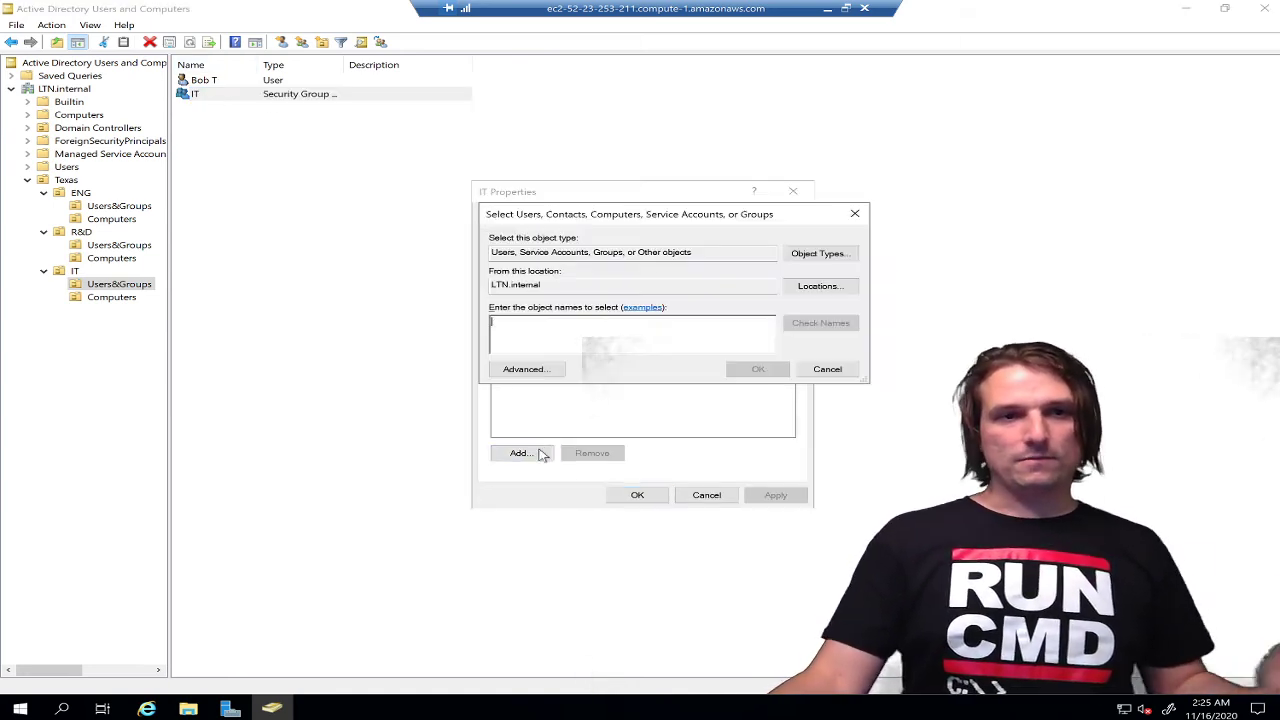
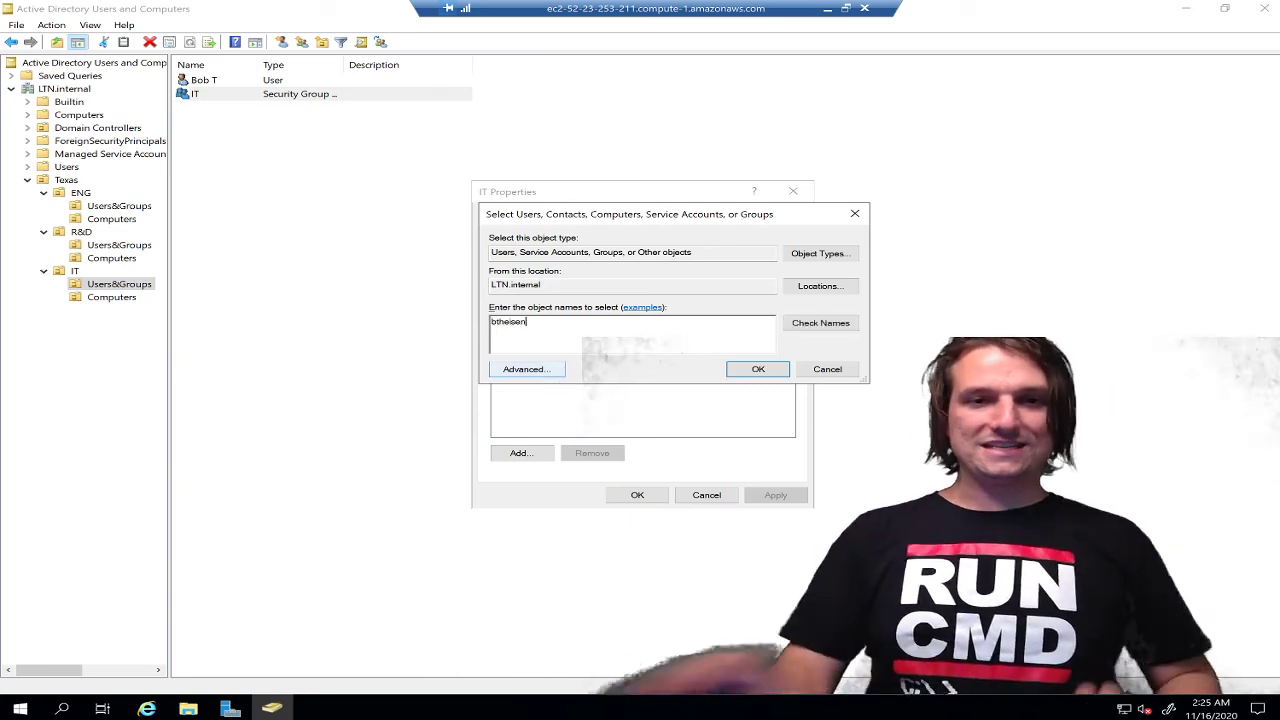
click(830, 325)
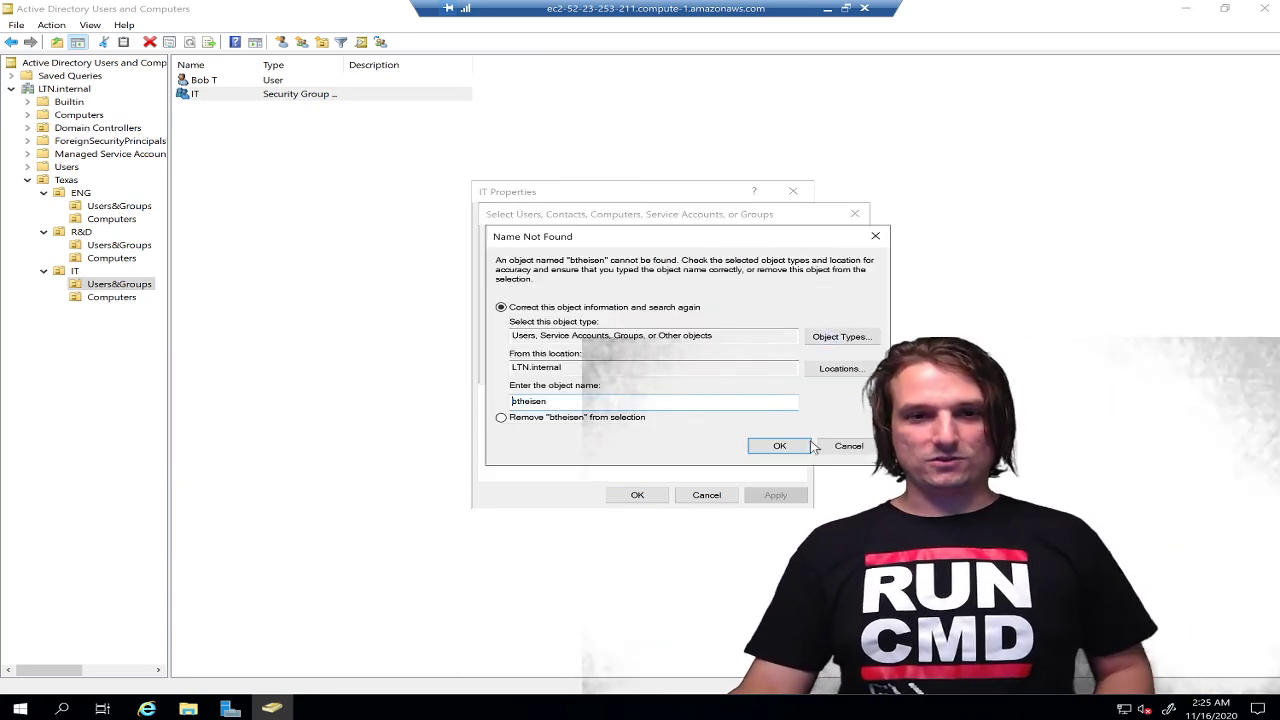
click(848, 446)
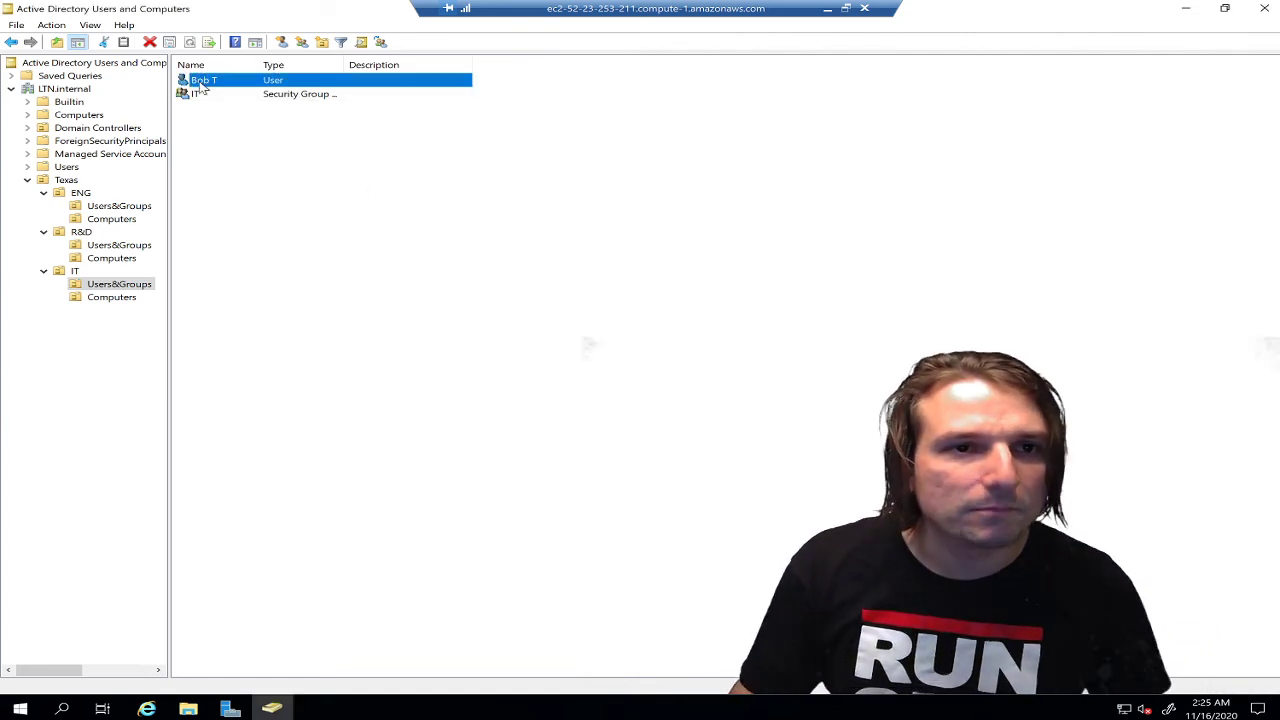
Look up the user account's logon name in its properties, closing without changes
right_click(200, 80)
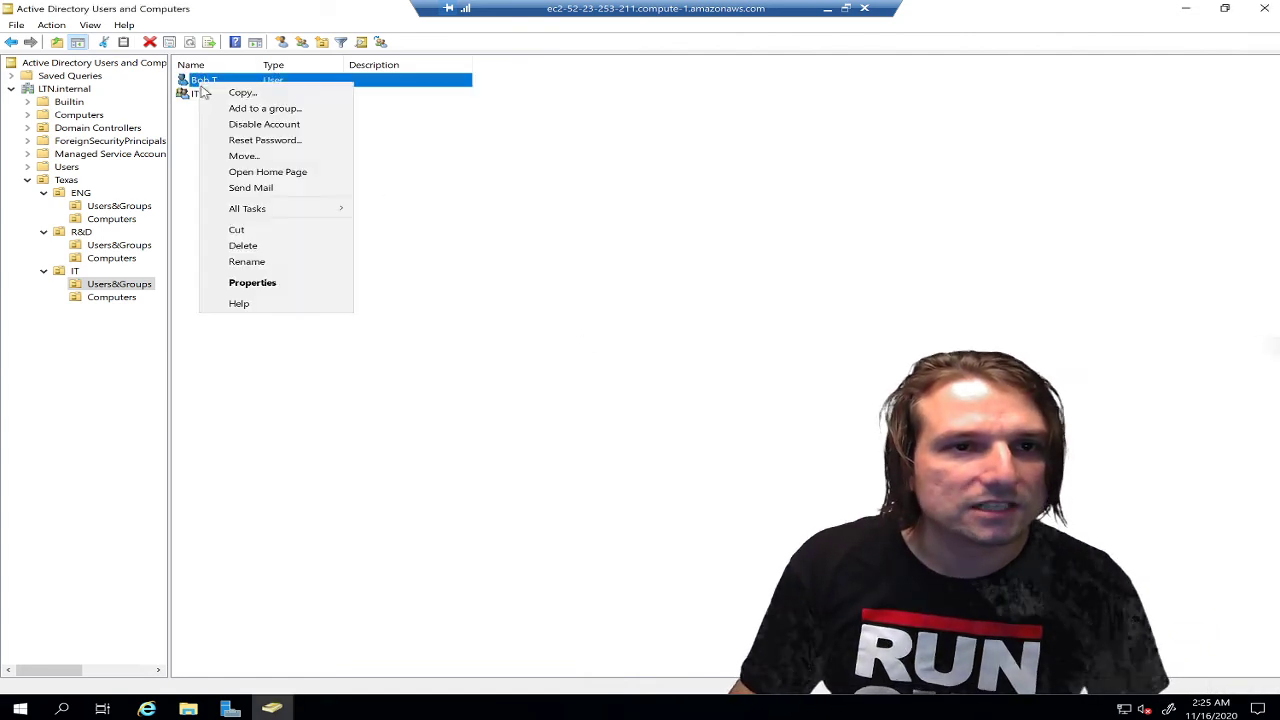
click(288, 282)
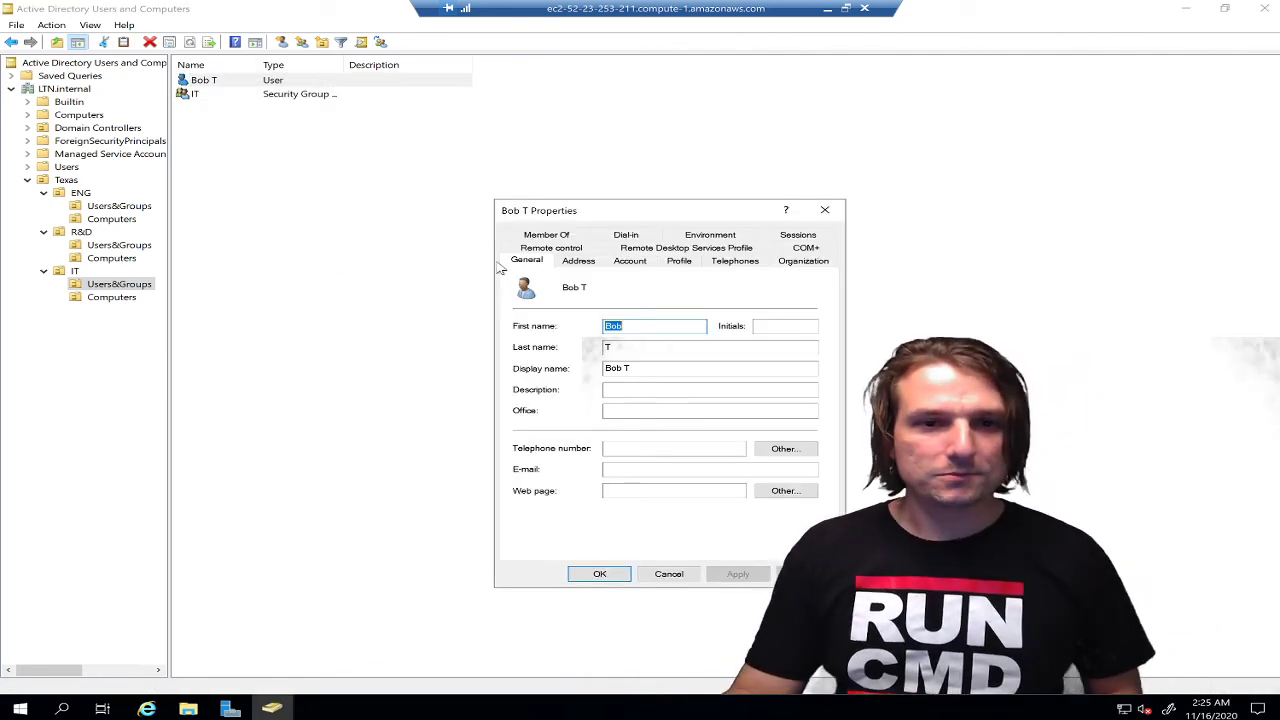
click(631, 261)
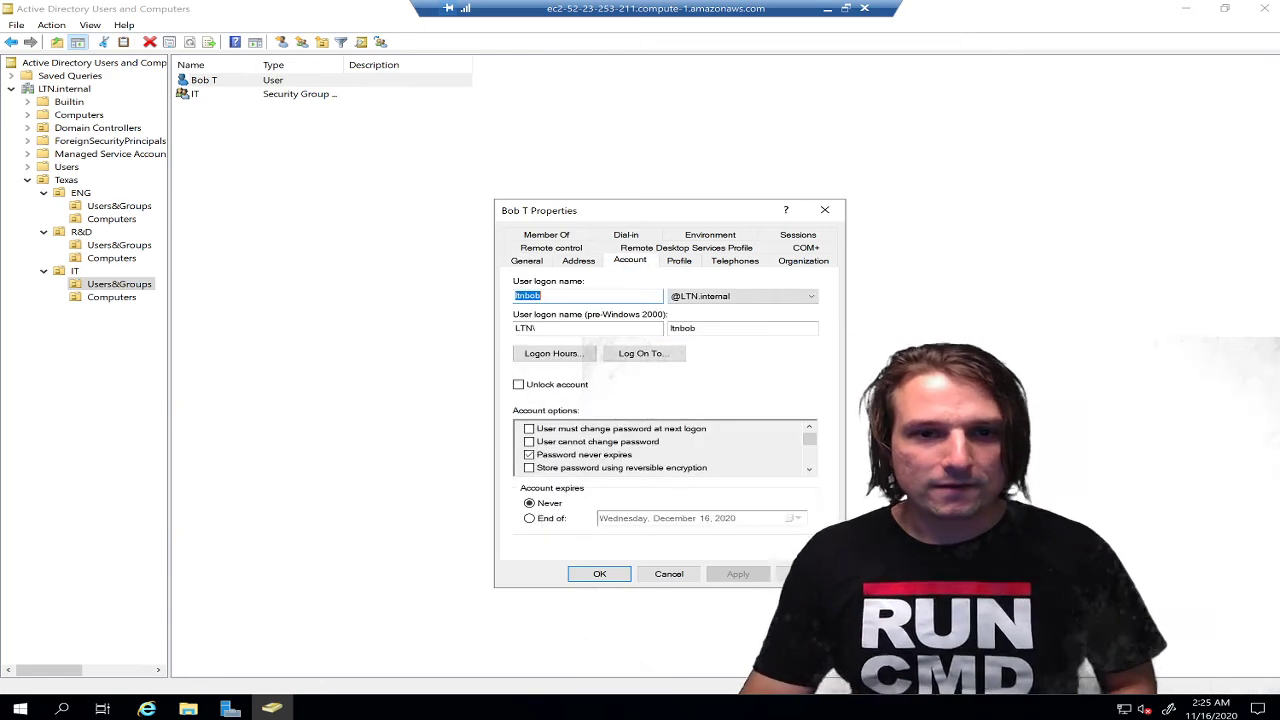
click(594, 297)
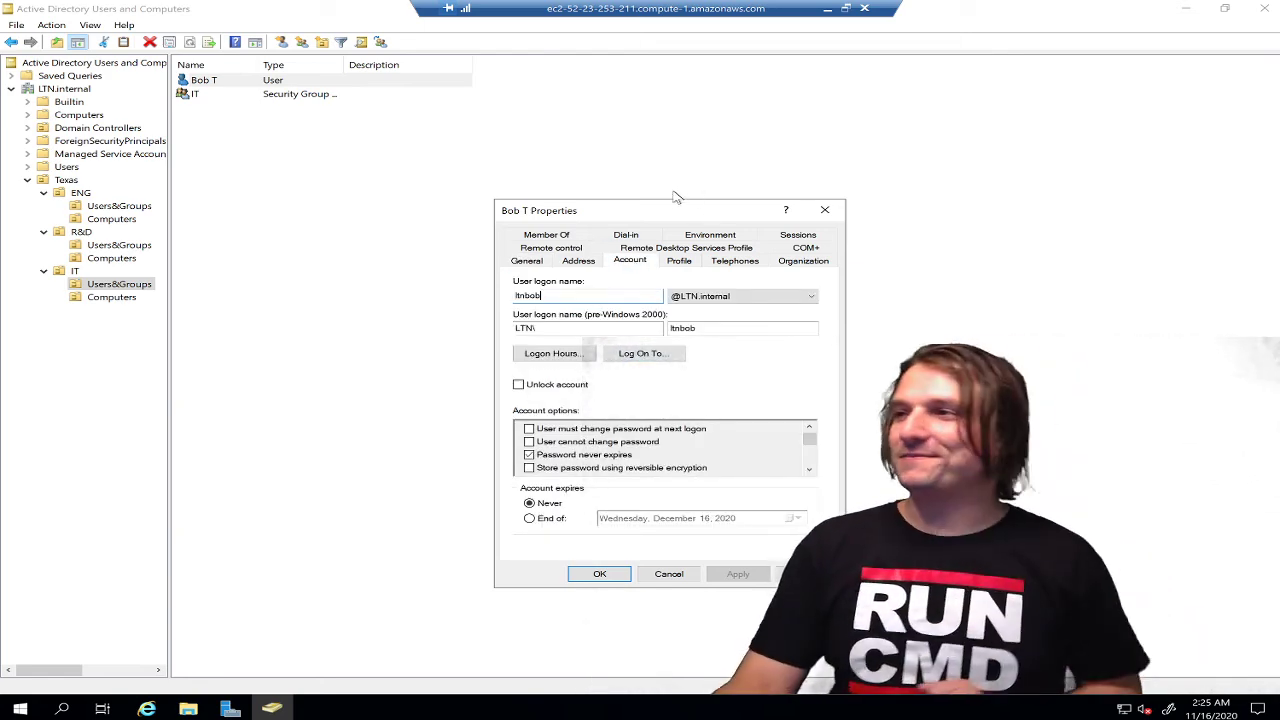
click(825, 210)
Add the user to IT's members using the correct logon name, then apply and close
click(198, 93)
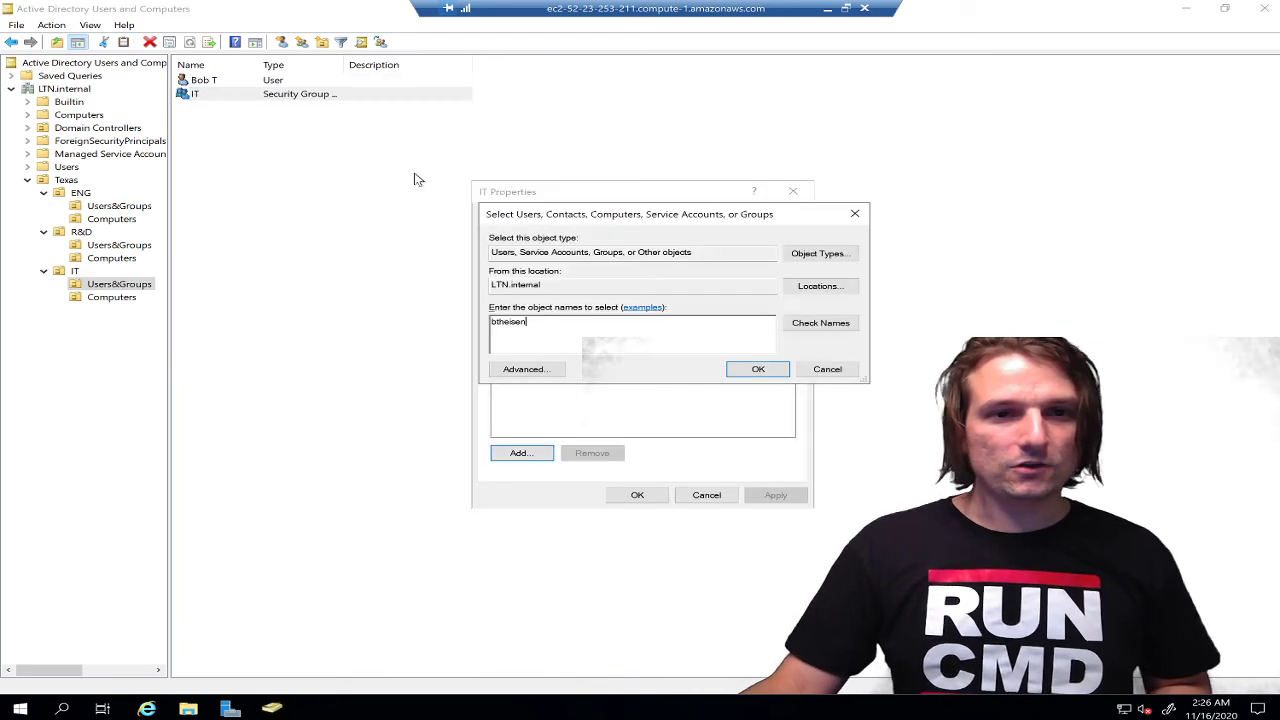
double_click(675, 330)
text(ltnbob)
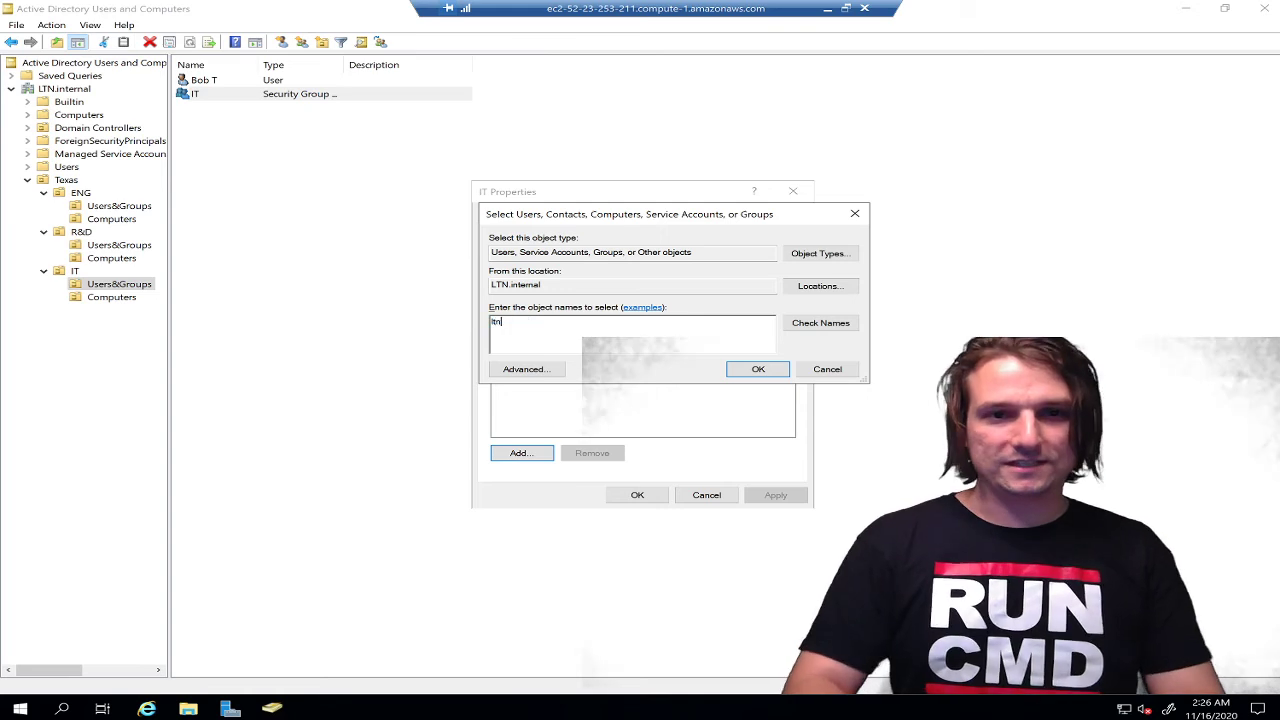
click(820, 332)
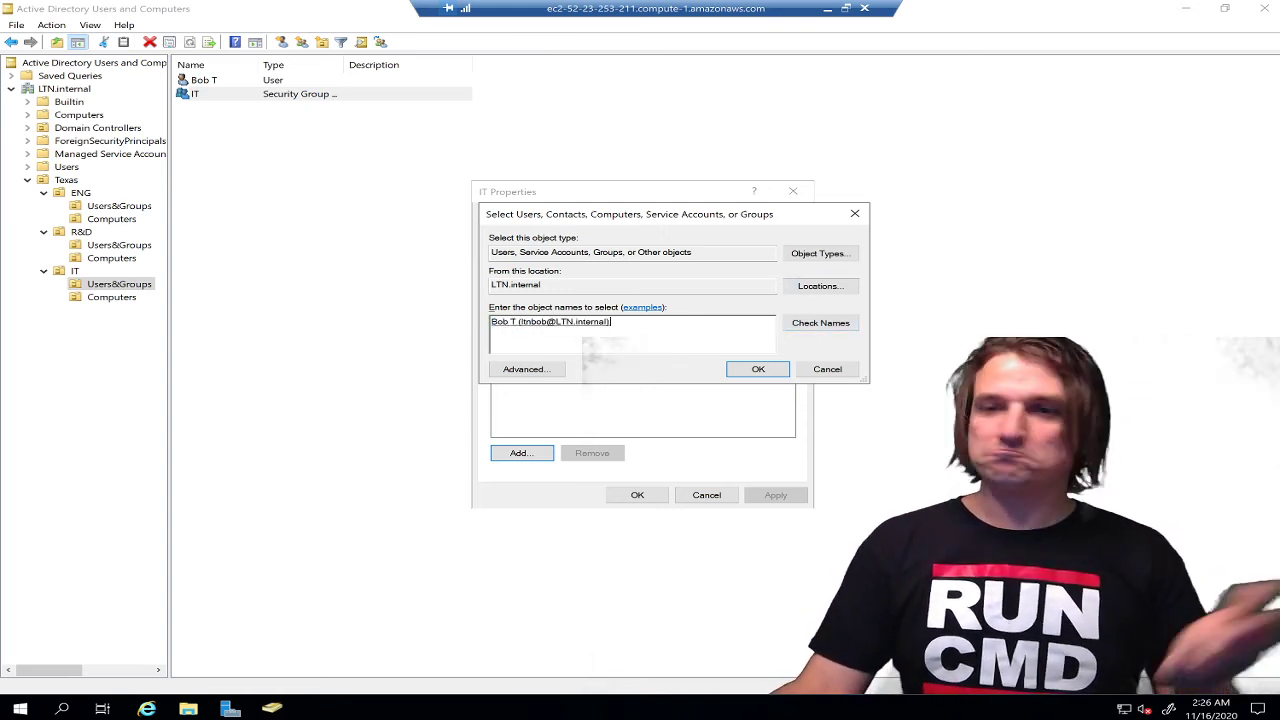
click(752, 372)
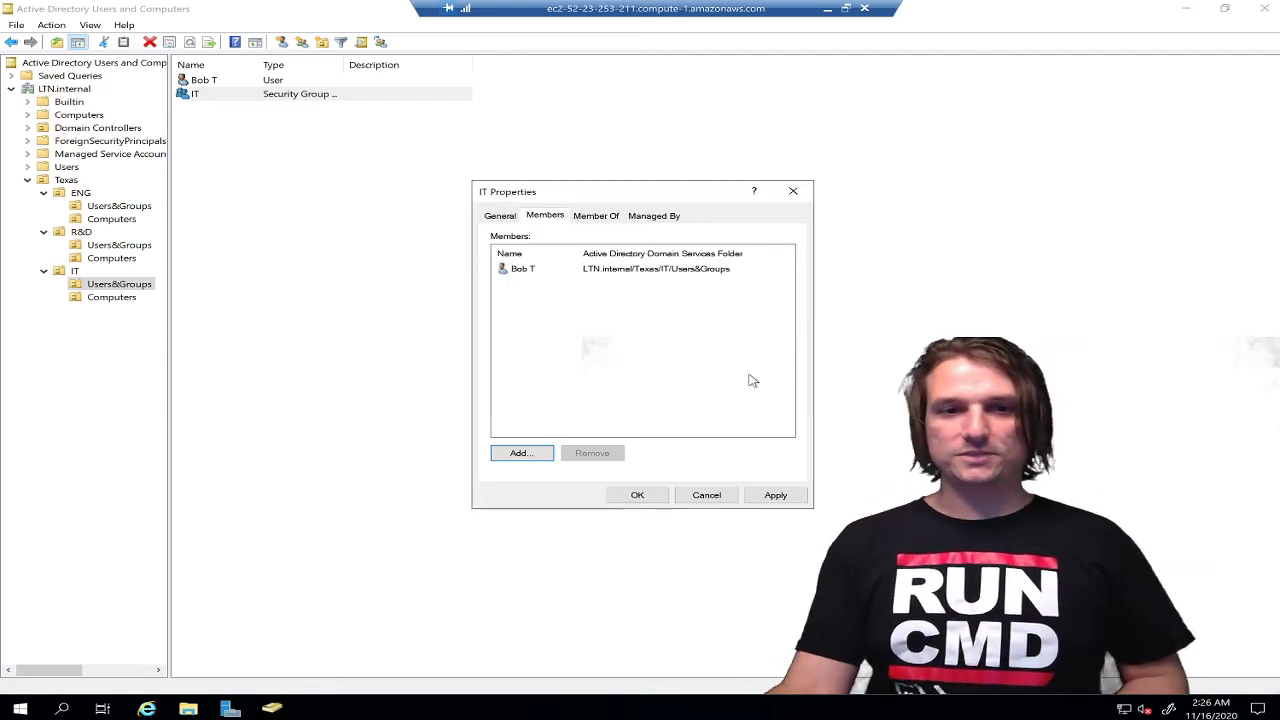
click(777, 497)
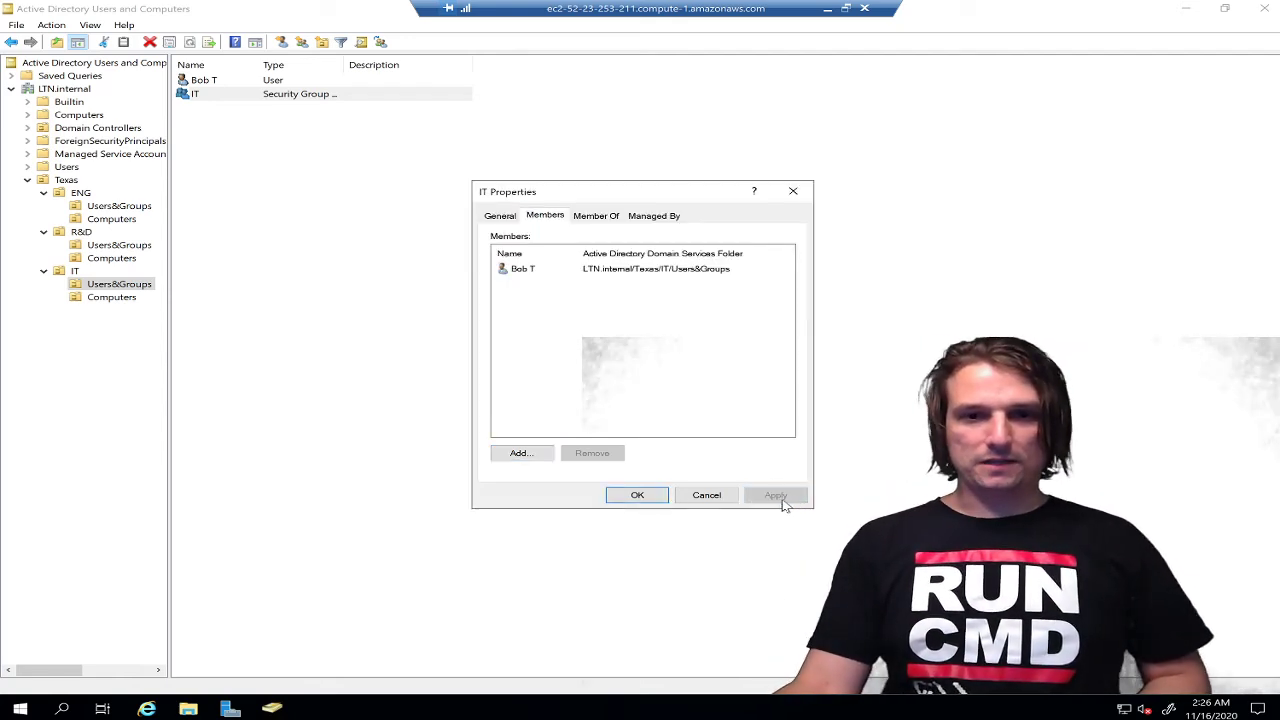
click(636, 495)
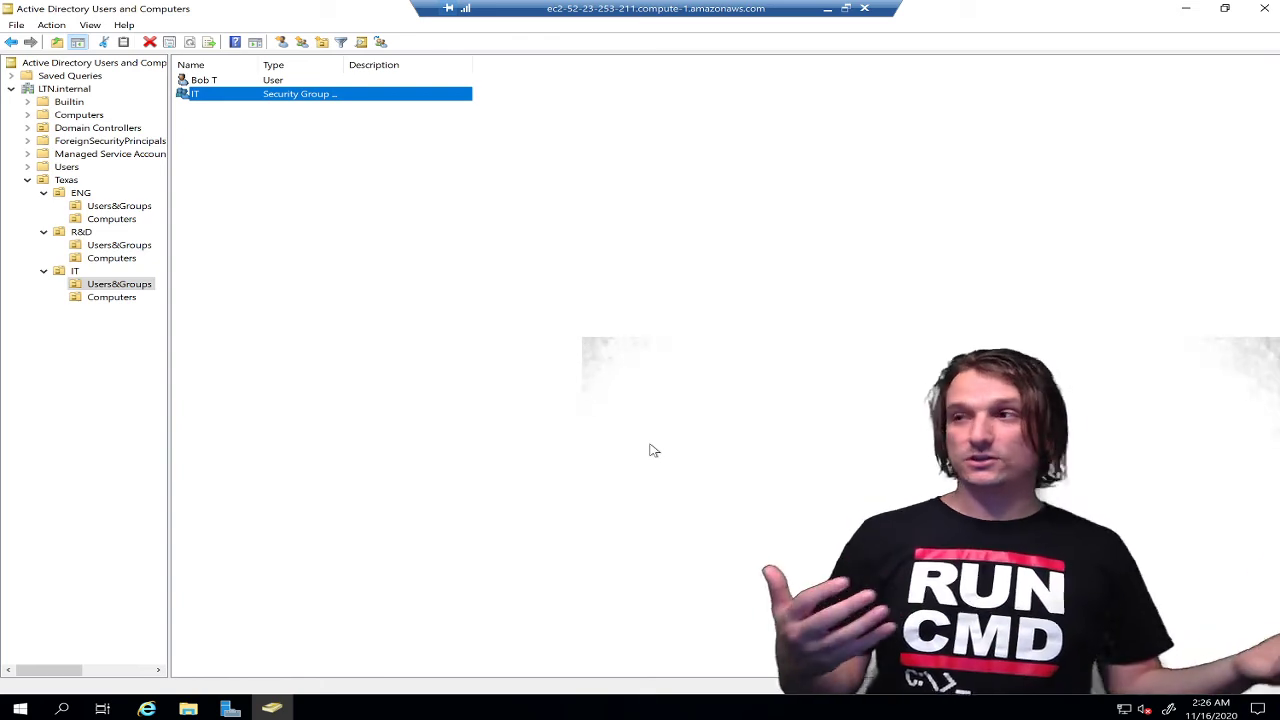
click(620, 340)
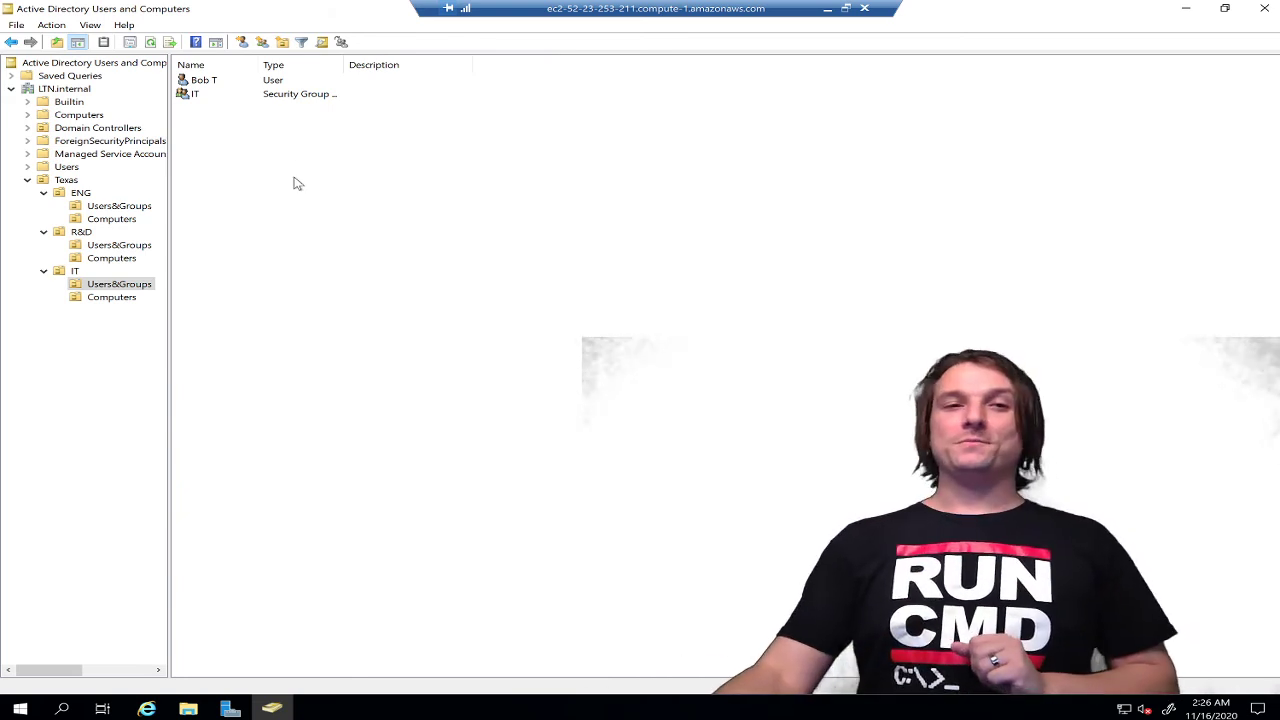
Add Domain Admins to the user account's Member Of list and apply the change
double_click(203, 84)
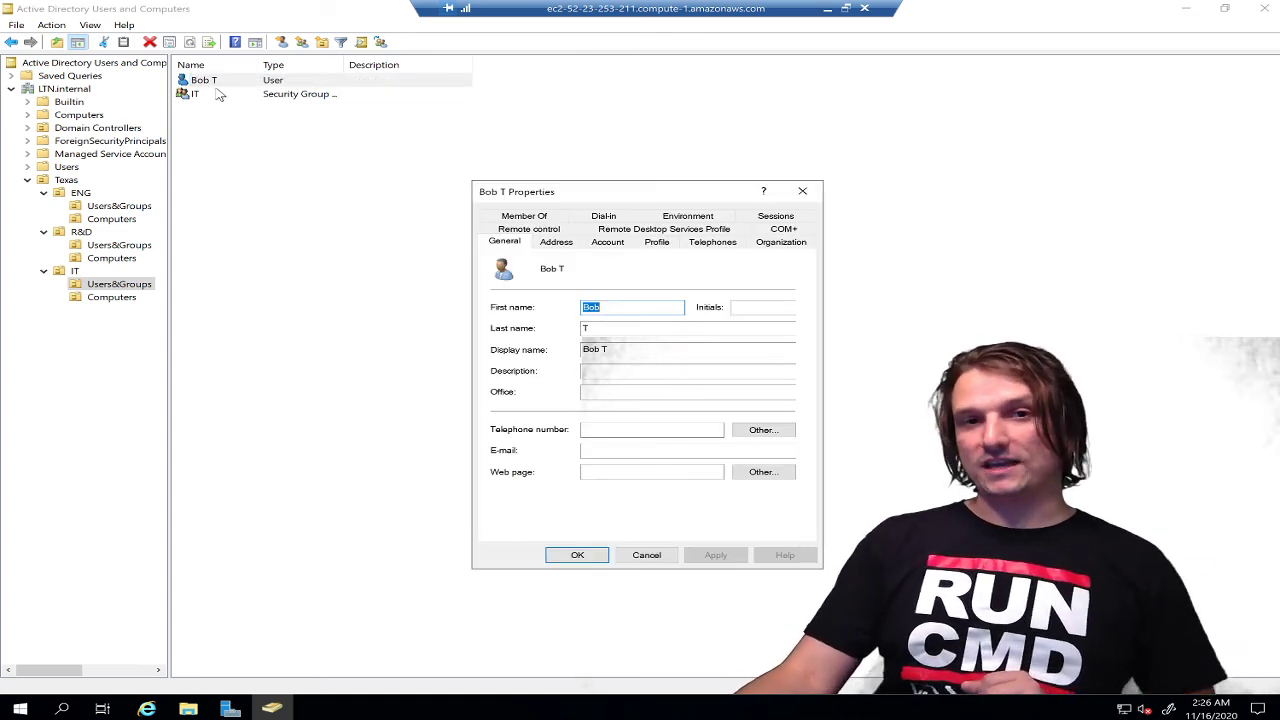
click(549, 218)
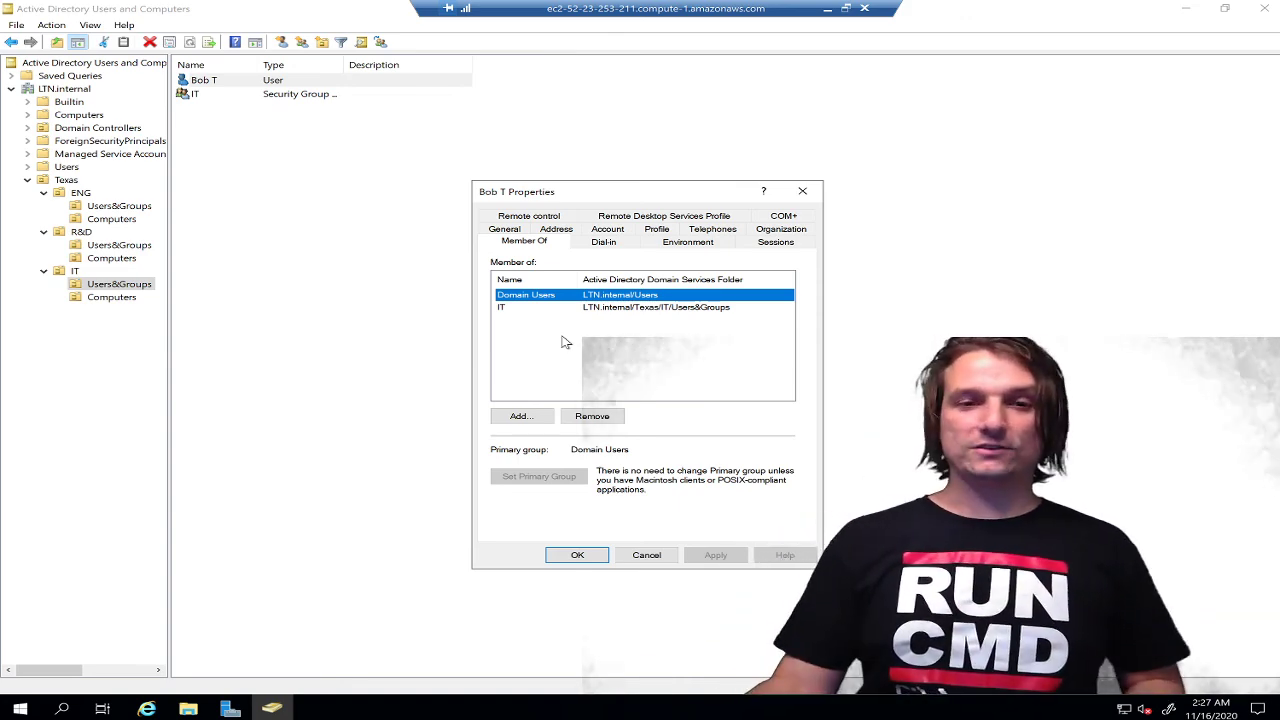
click(611, 334)
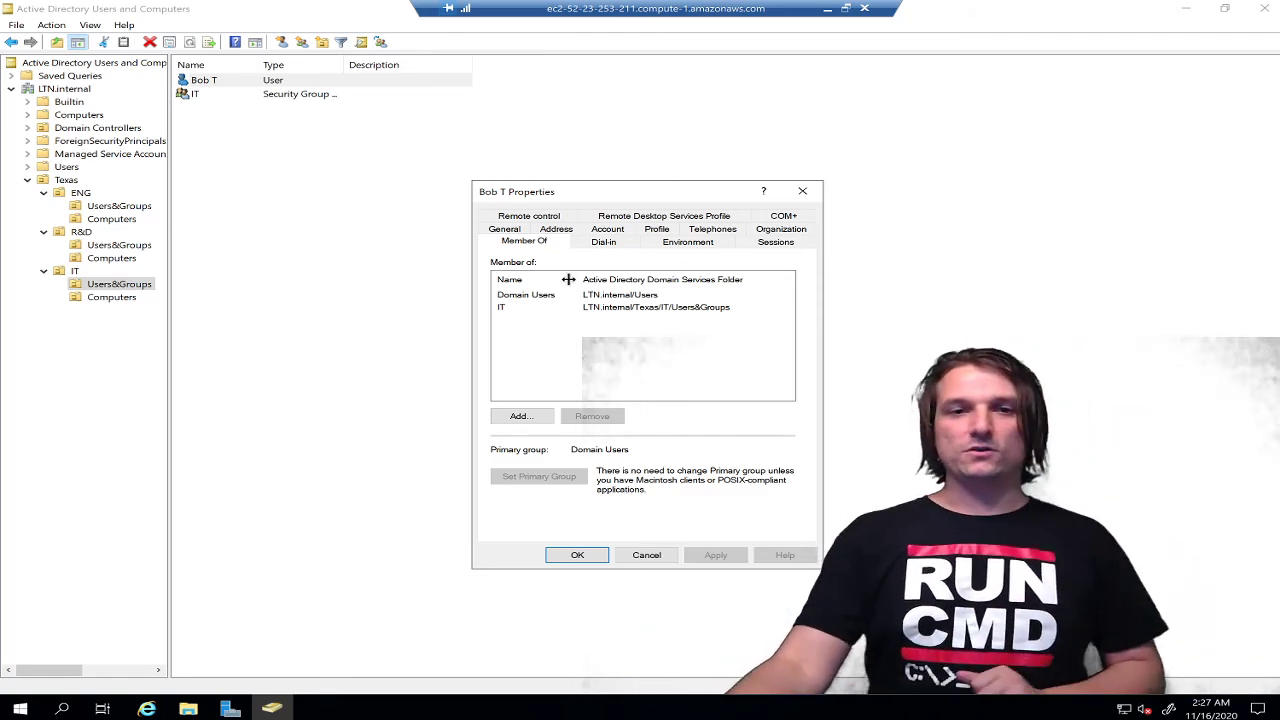
click(521, 415)
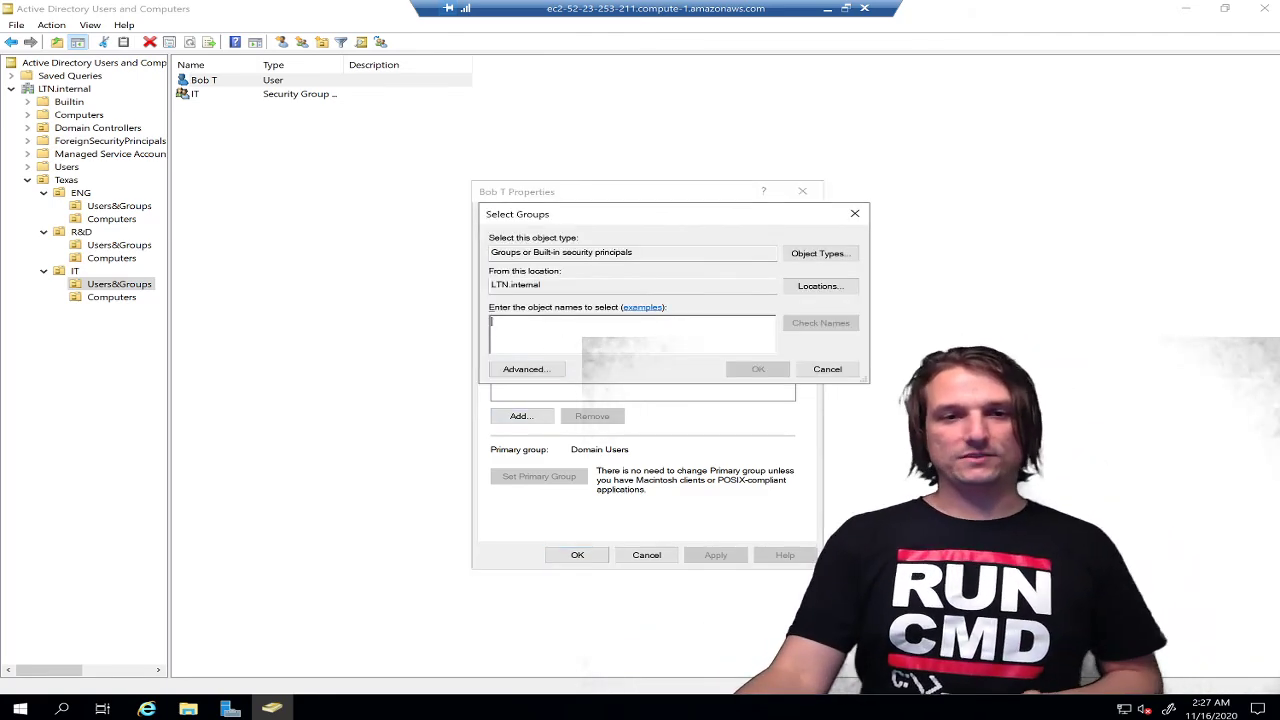
text(domain adm)
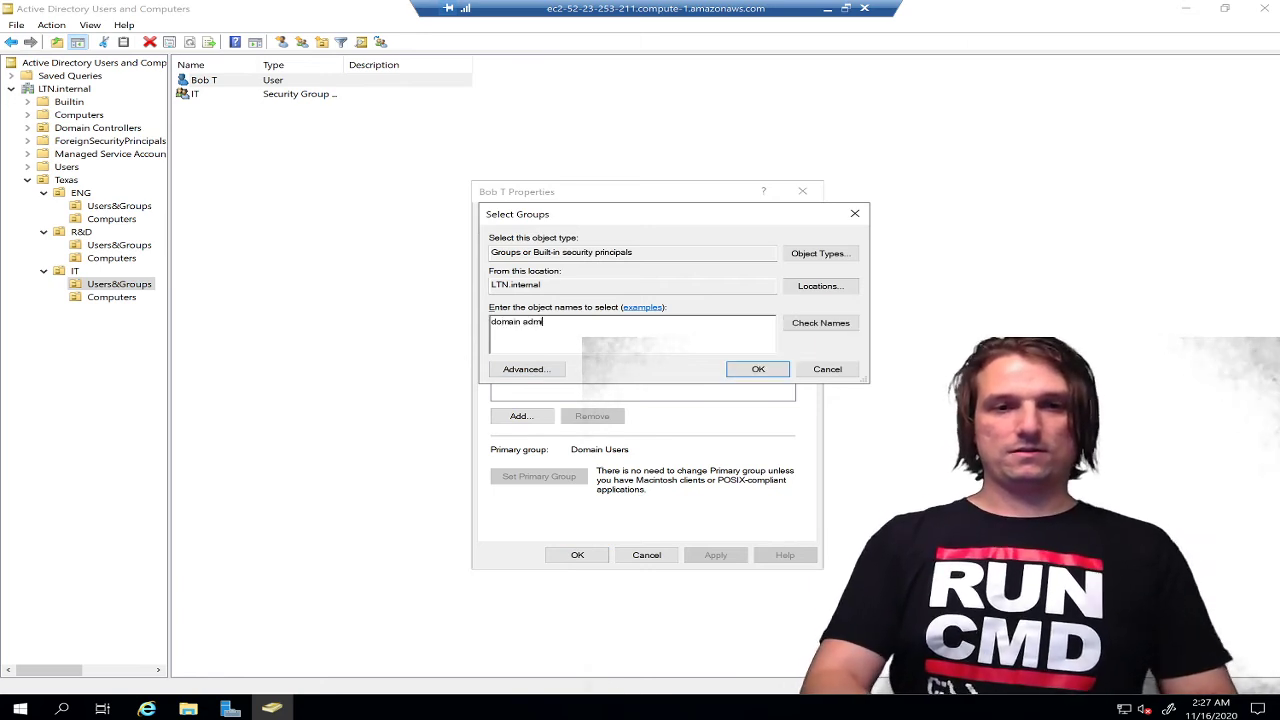
text(ins)
click(836, 325)
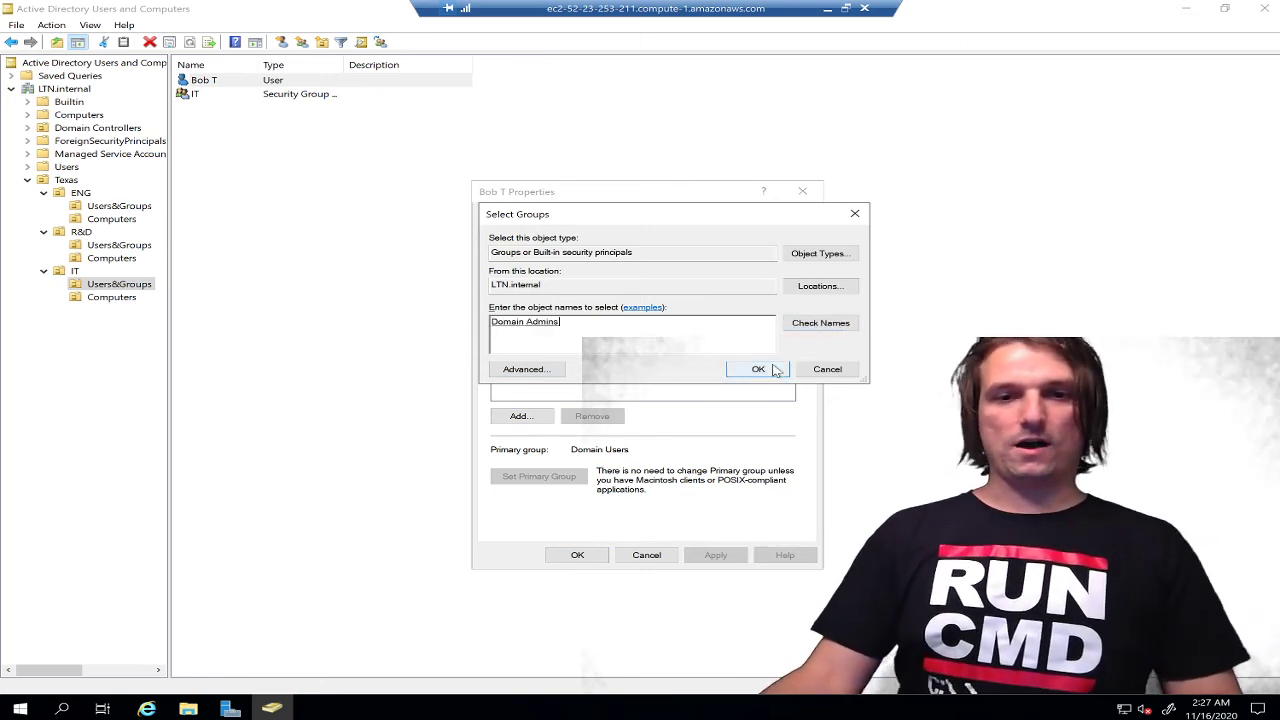
click(758, 369)
click(718, 553)
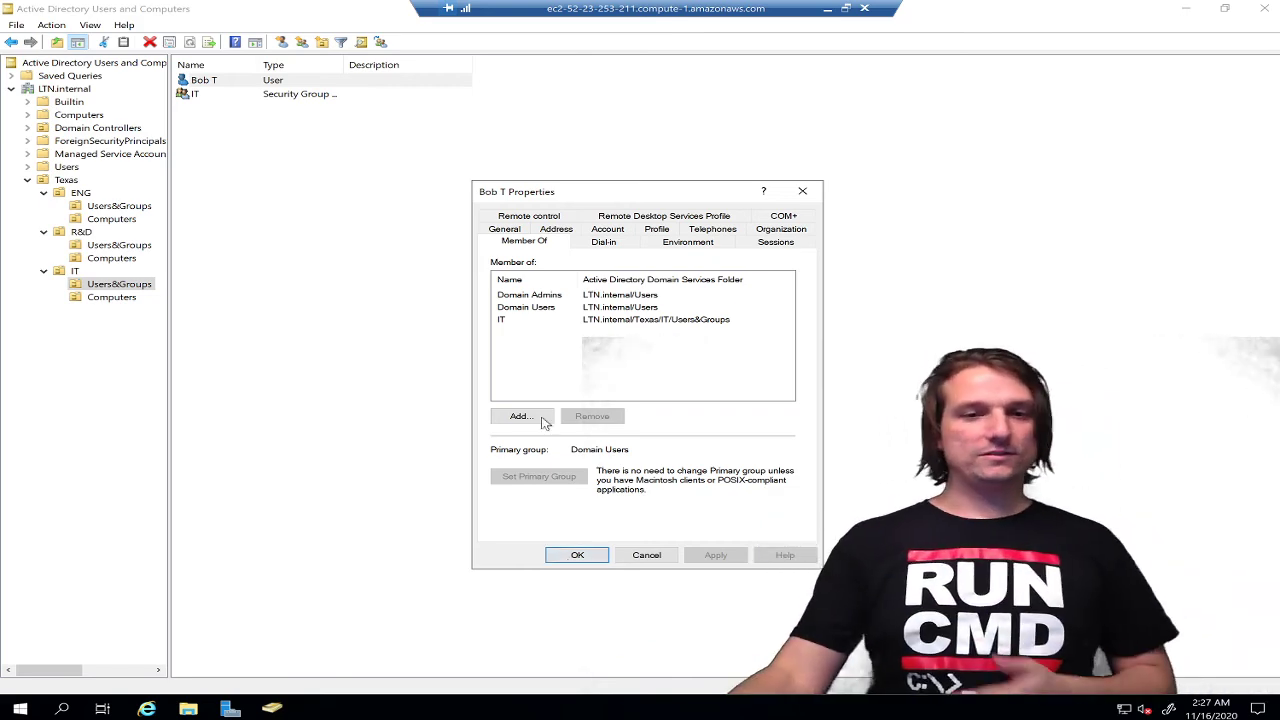
click(578, 556)
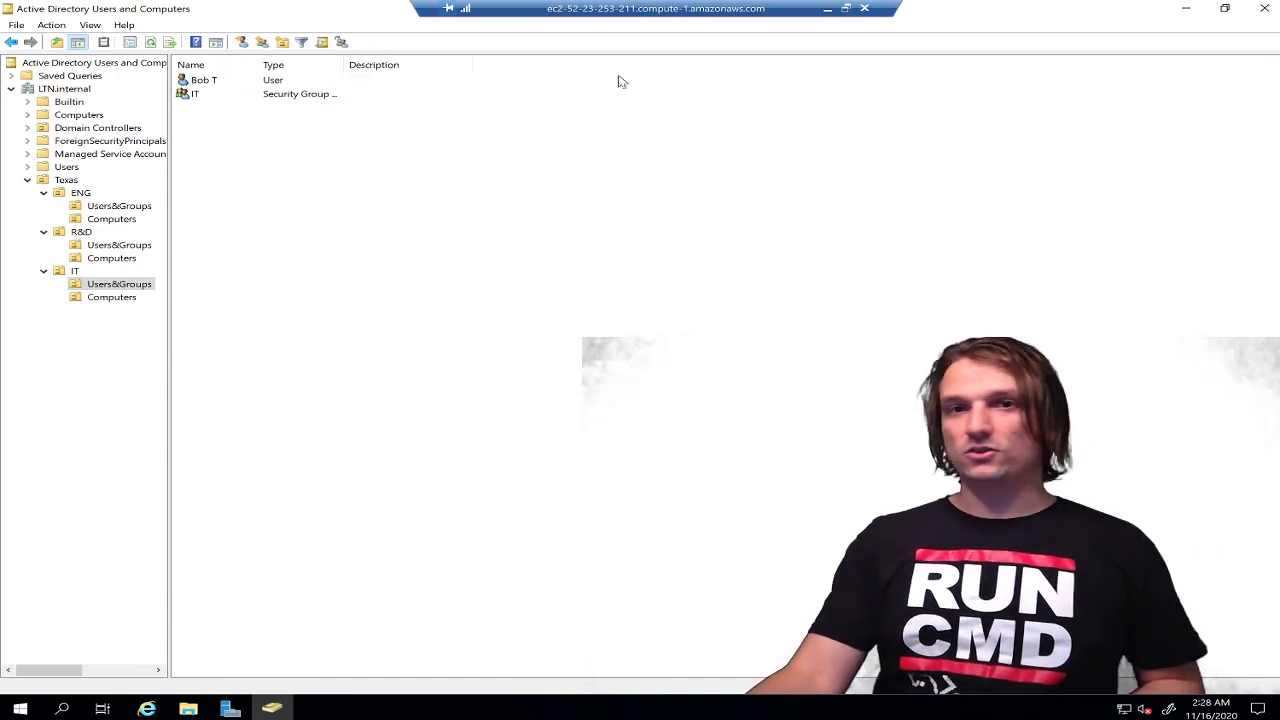
Window the remote session, return to Chrome, and open View Instances from Launch Status
double_click(726, 14)
drag(712, 86, 823, 170)
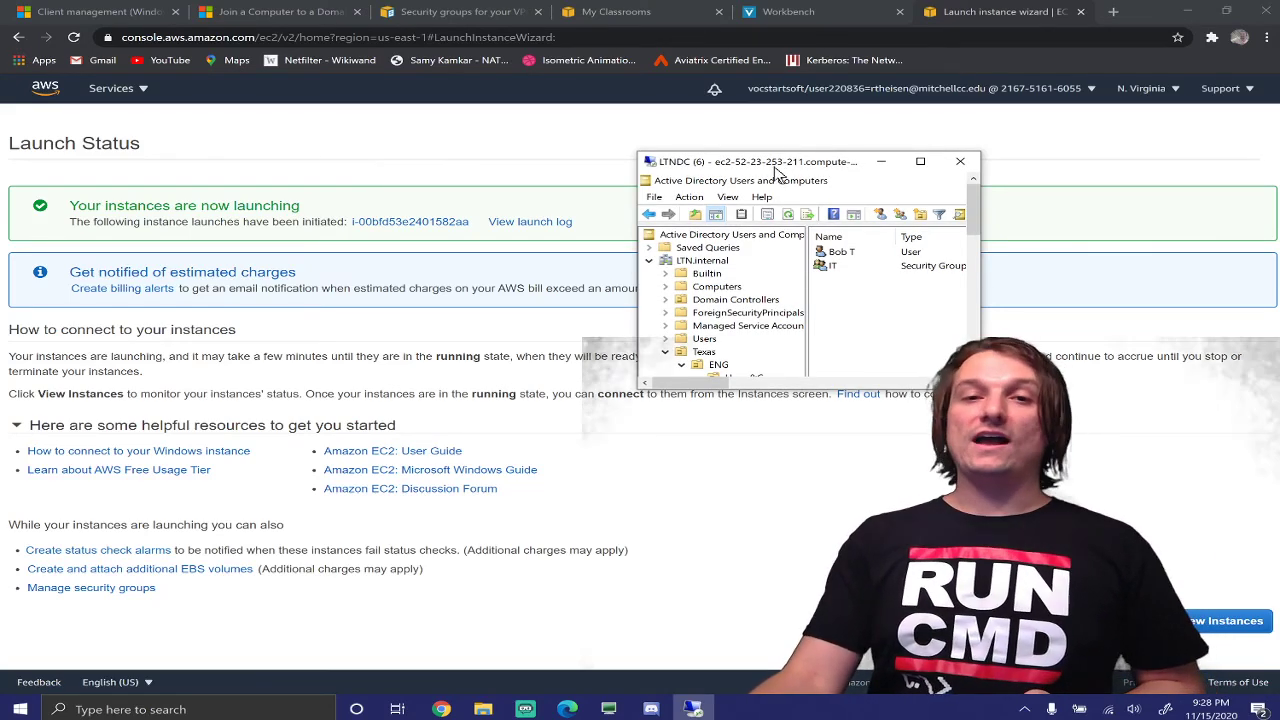
drag(778, 173, 403, 216)
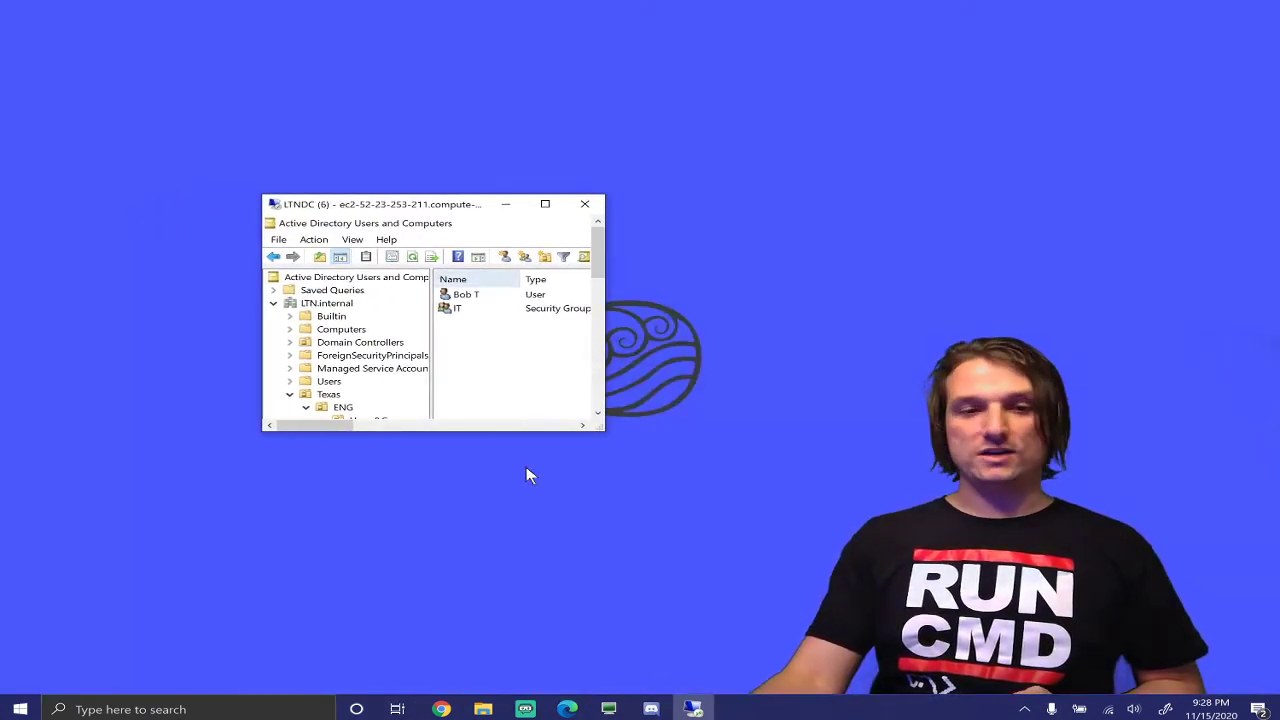
click(458, 709)
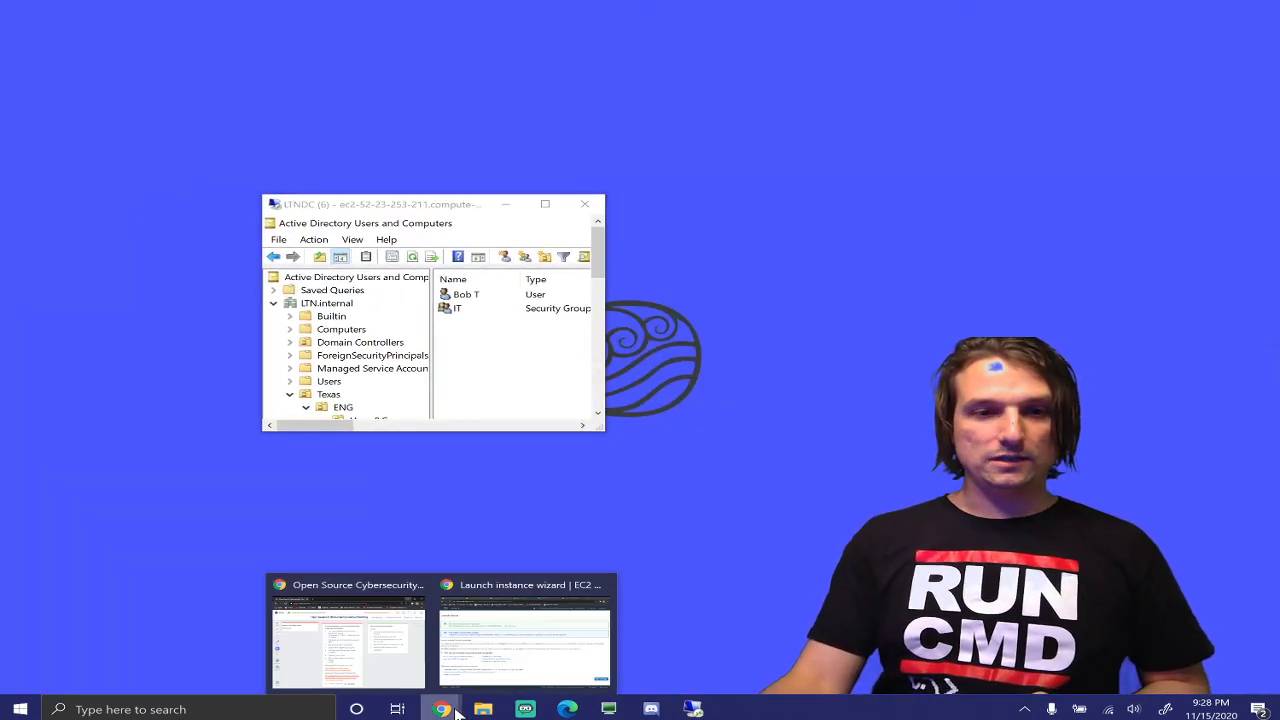
click(529, 633)
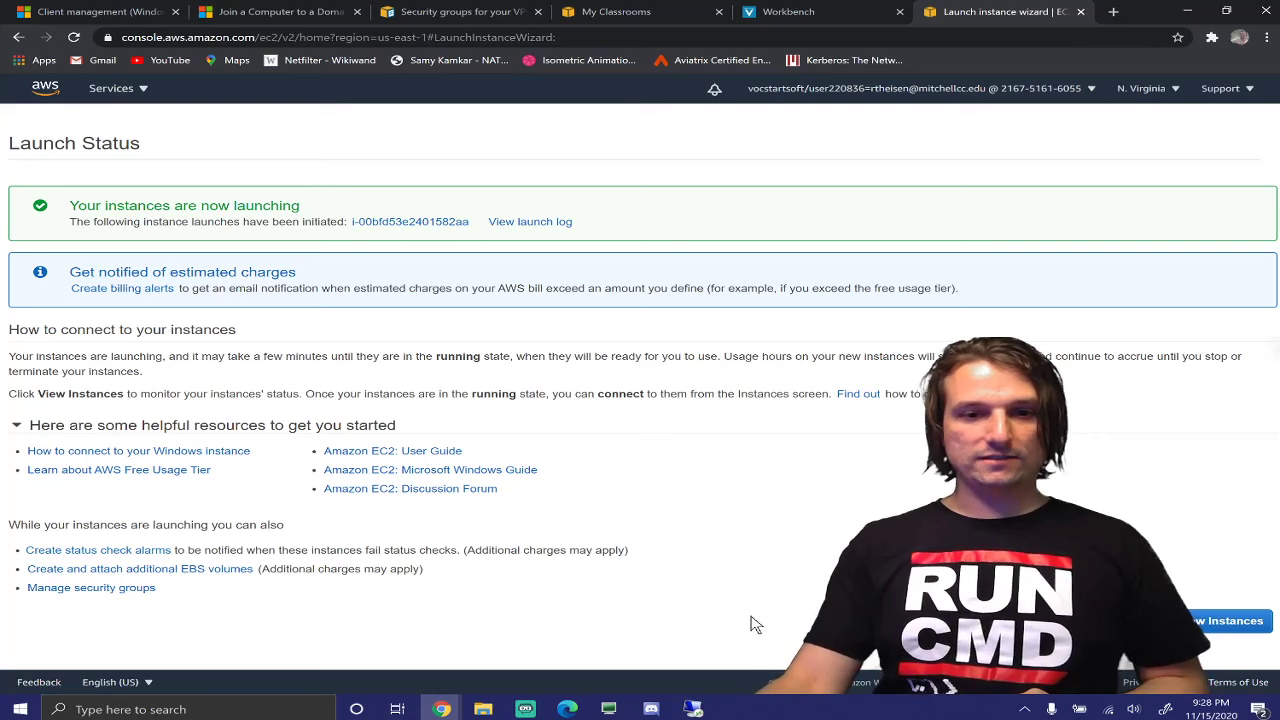
click(525, 709)
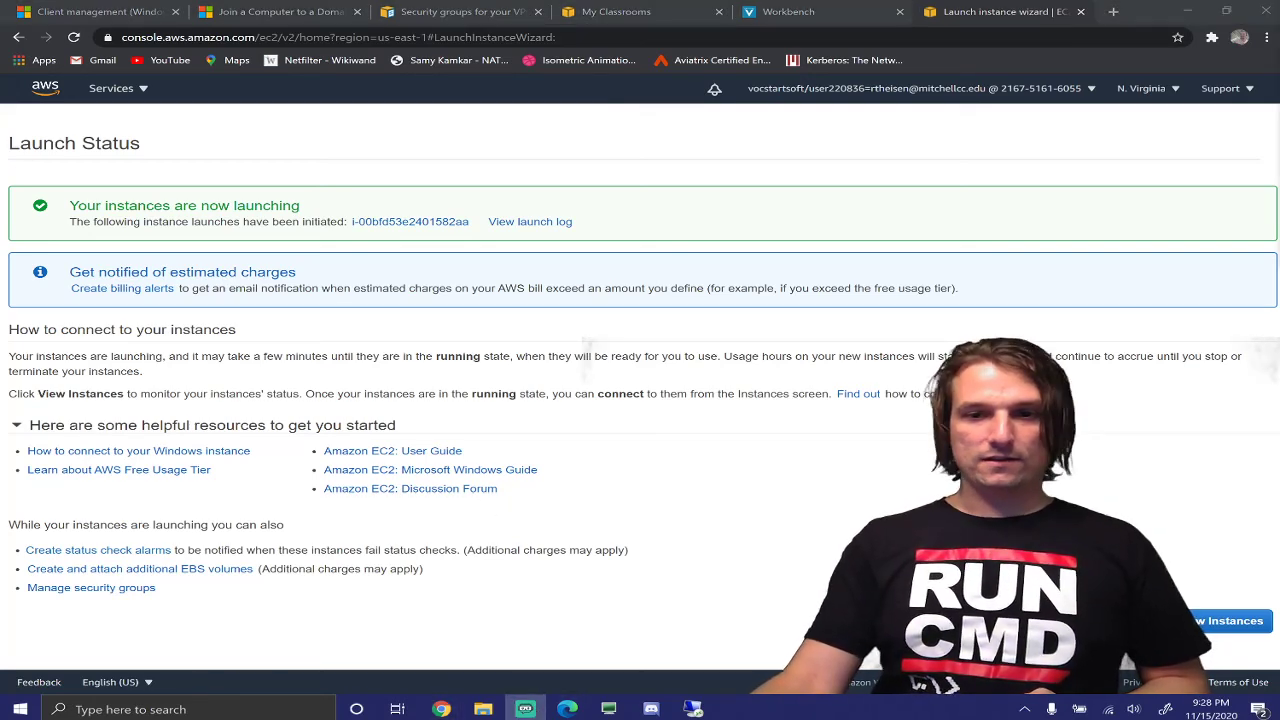
click(1200, 622)
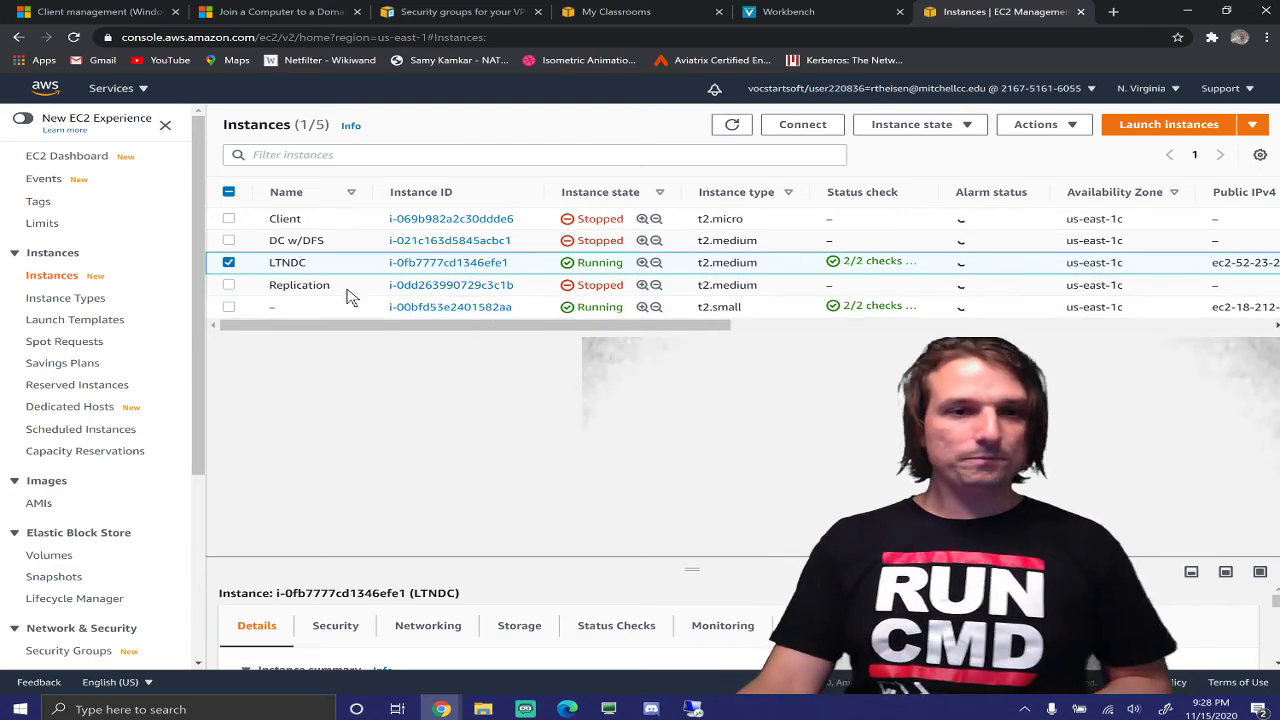
Name the new unnamed instance LTNCLIENT
click(285, 312)
text(LTNCLIENT)
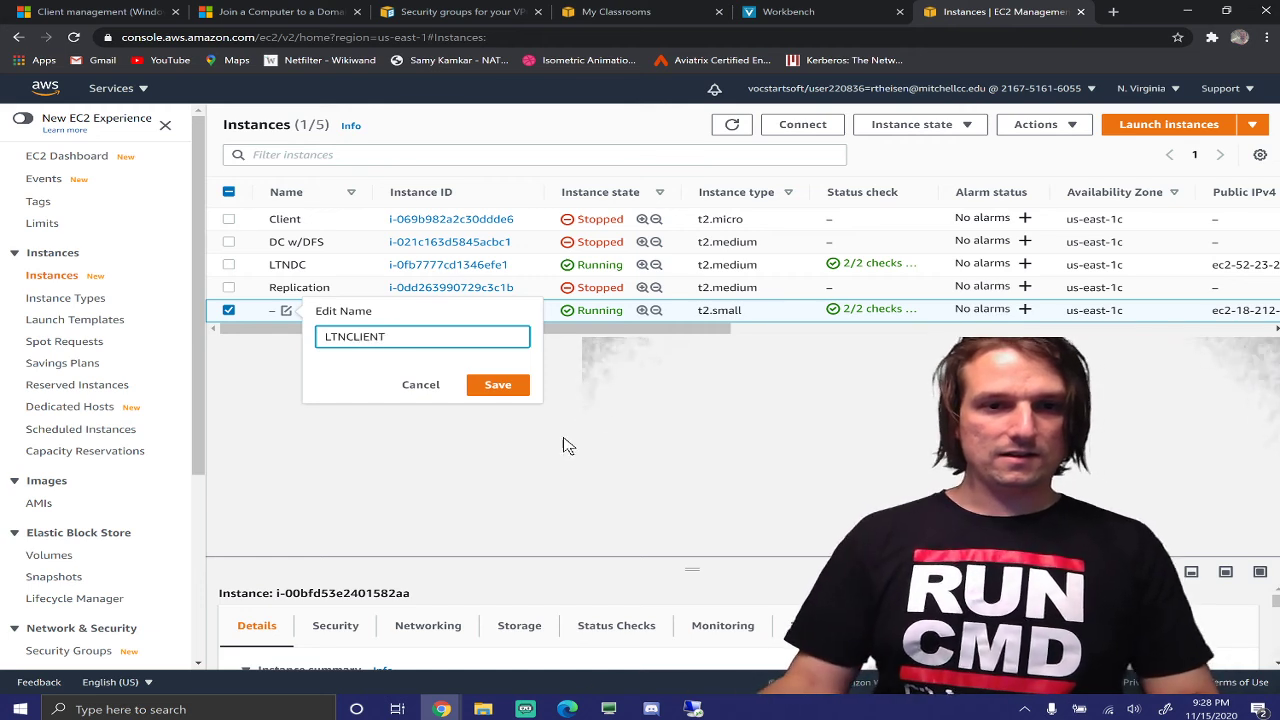
click(499, 384)
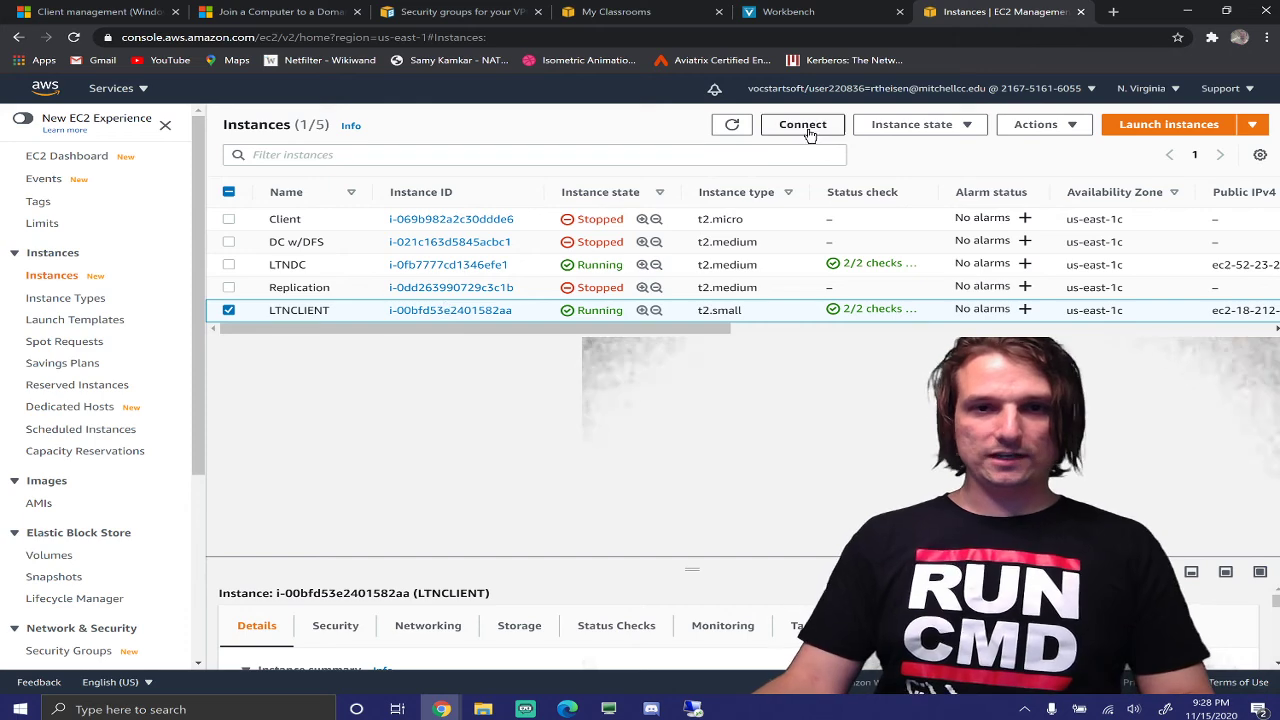
From Connect > RDP client, download LTNCLIENT's remote desktop file and go to Get password
right_click(330, 310)
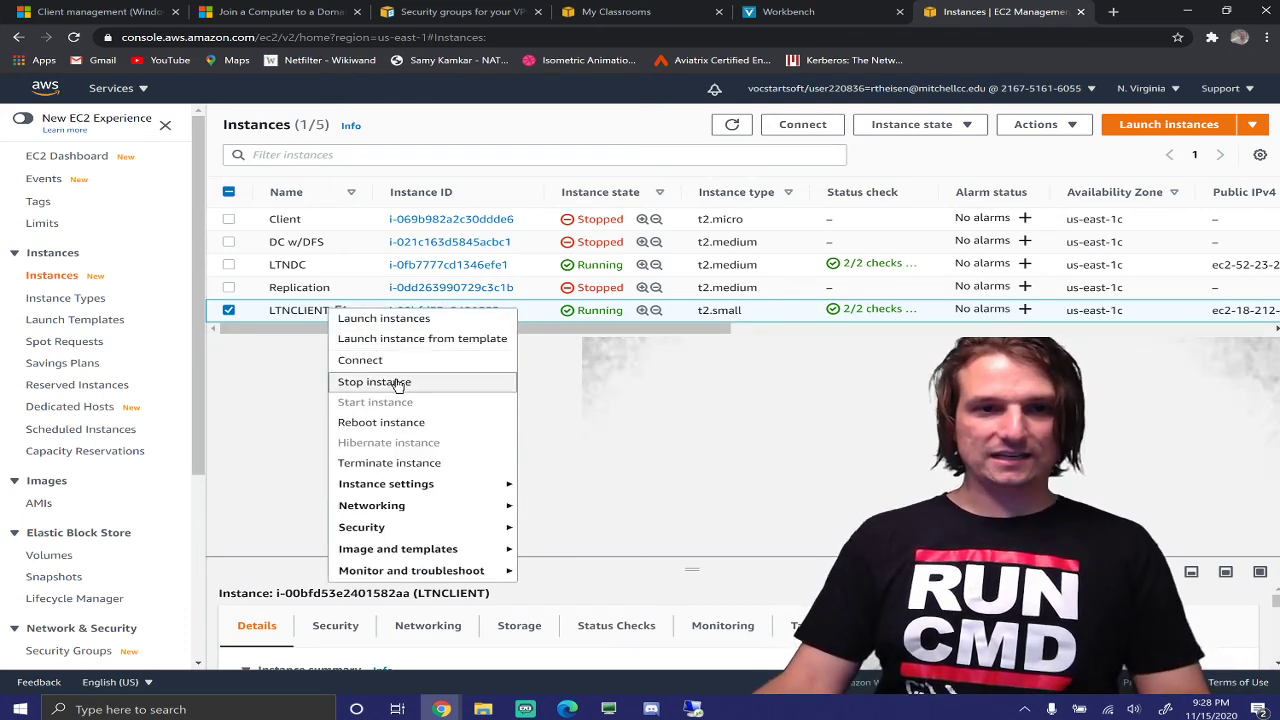
click(396, 362)
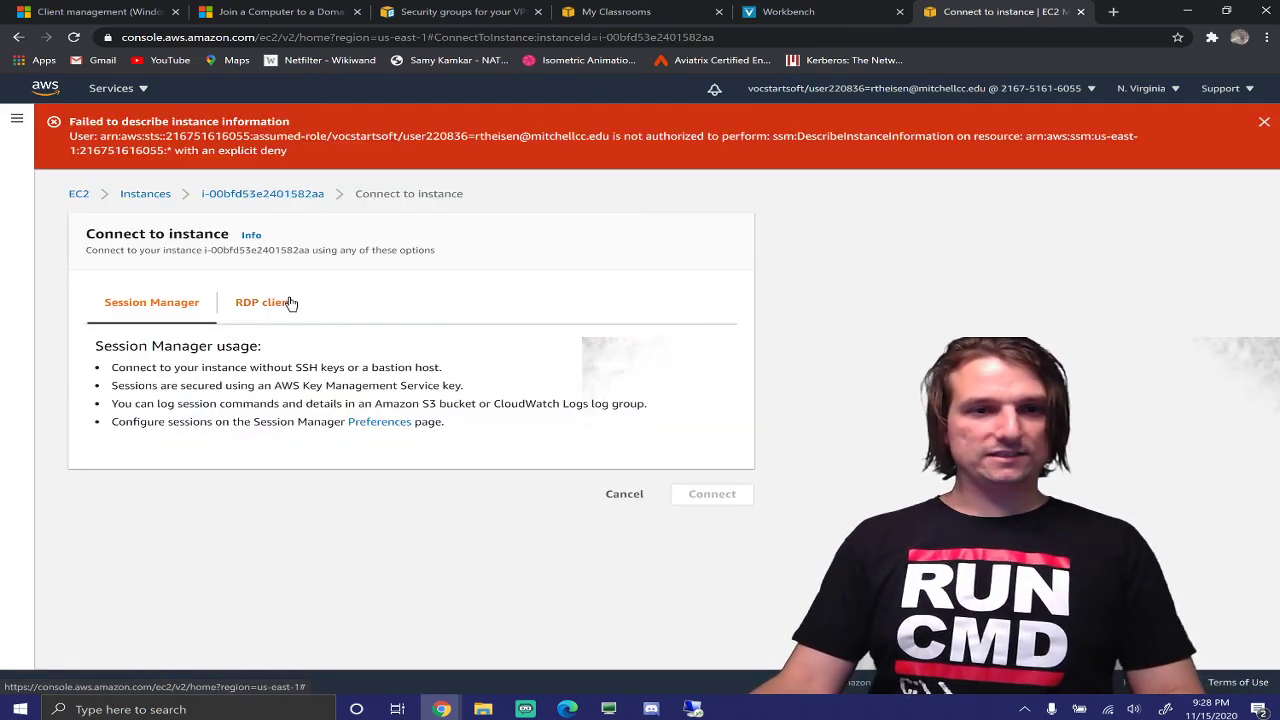
click(290, 303)
click(250, 395)
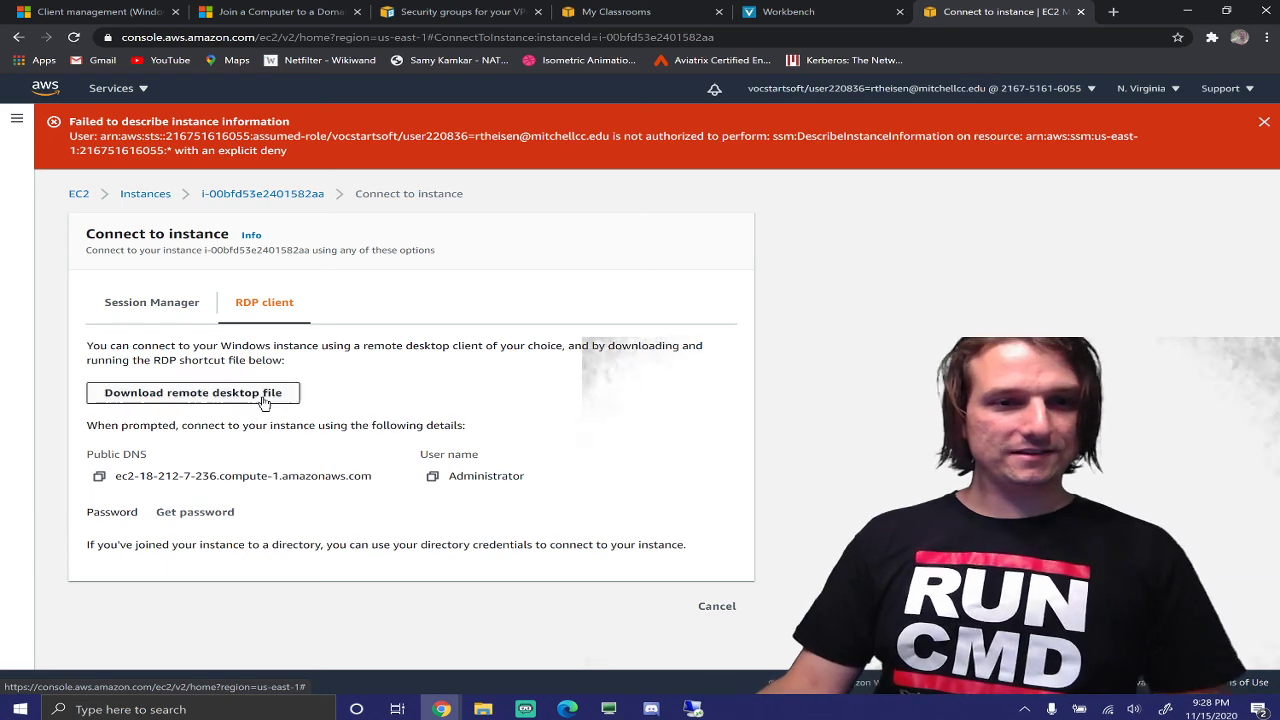
click(200, 511)
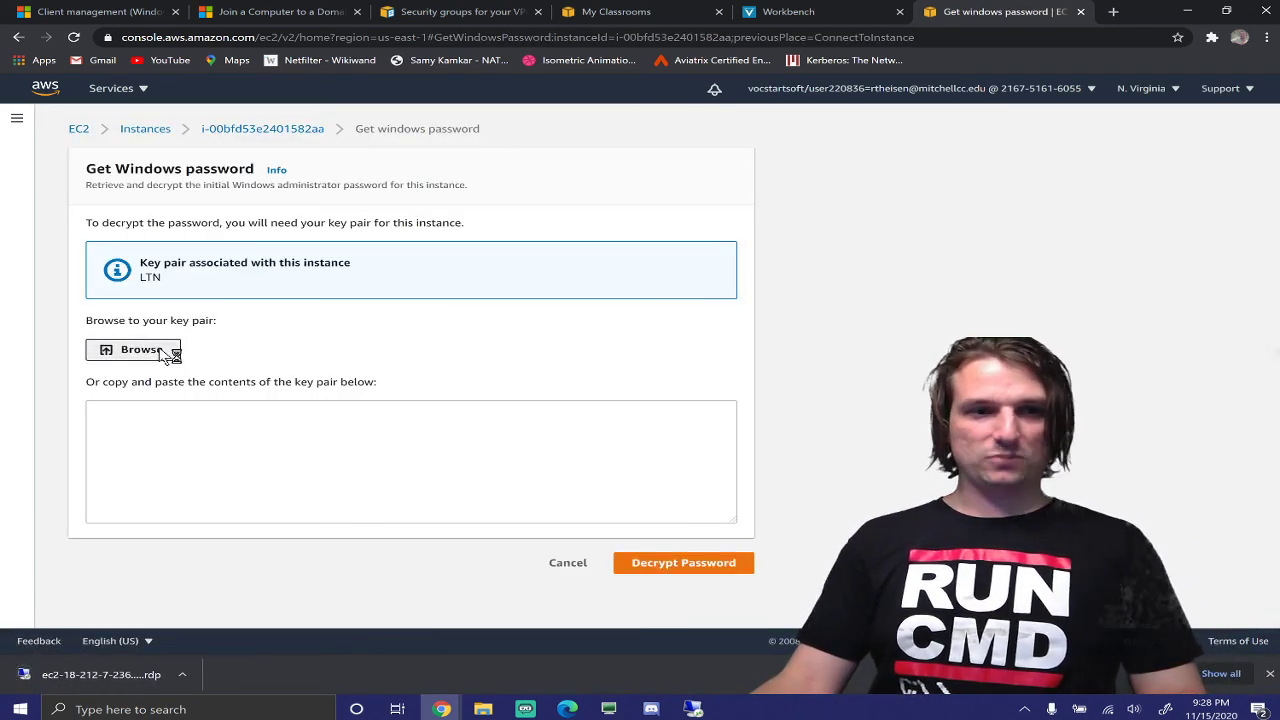
Load LTN.pem from Downloads as the key pair and decrypt the Administrator password
click(165, 355)
click(219, 140)
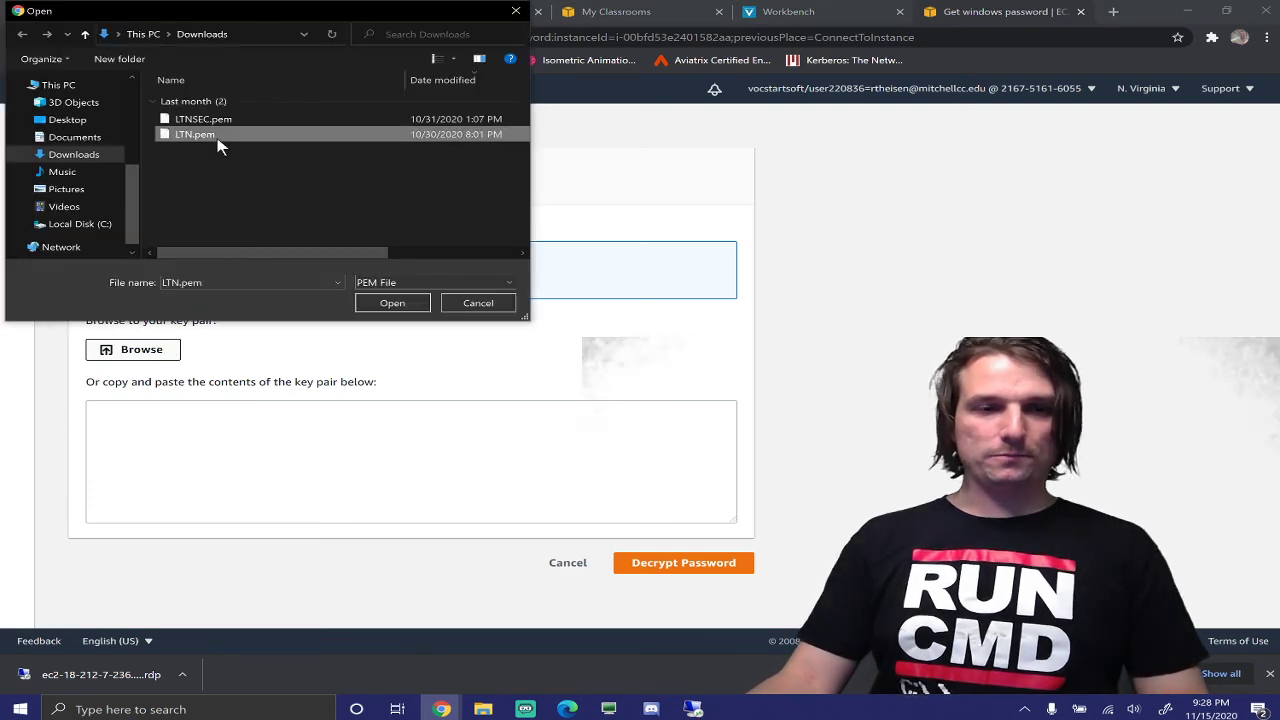
double_click(219, 140)
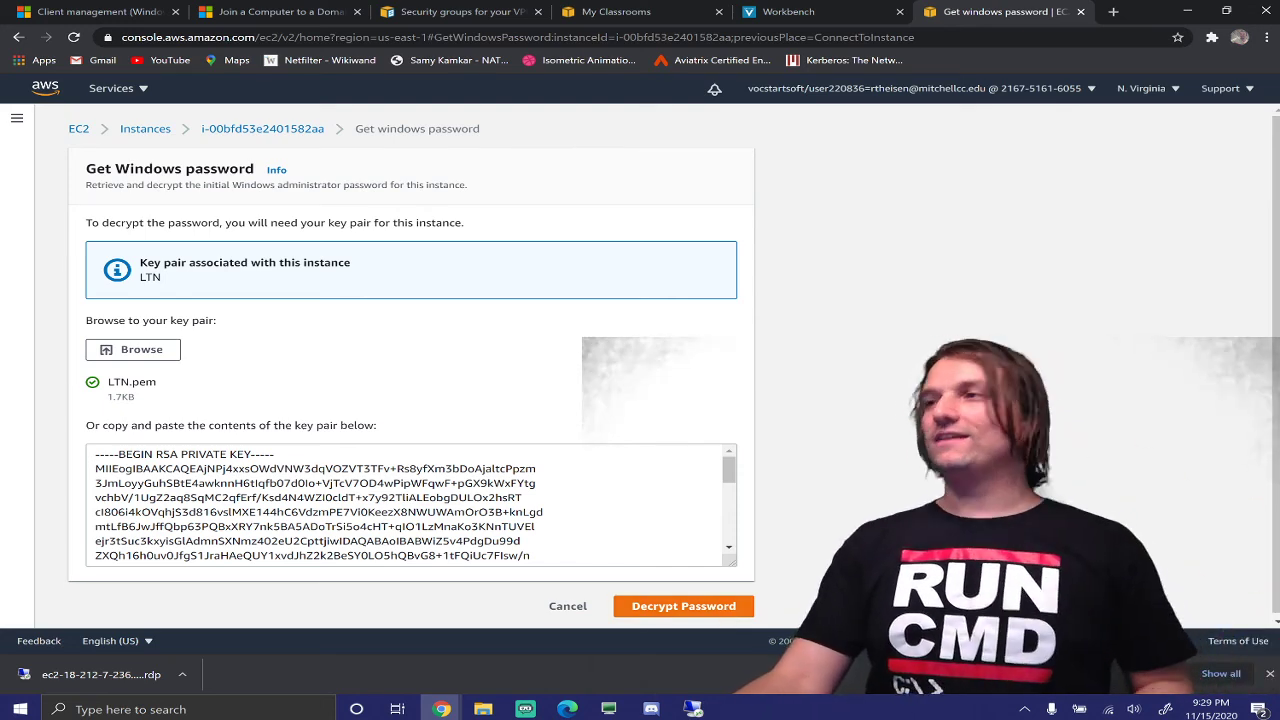
click(699, 612)
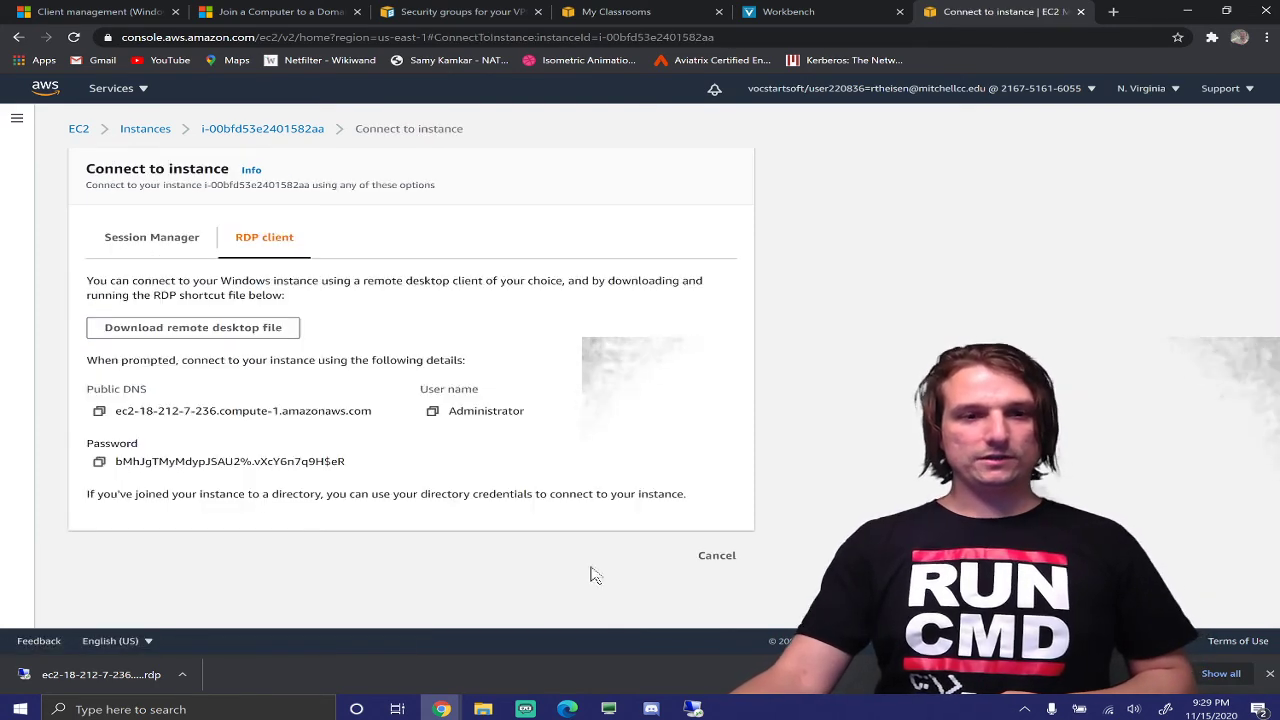
Copy the password, launch the downloaded .rdp file, and sign in as Administrator, accepting the certificate
click(99, 462)
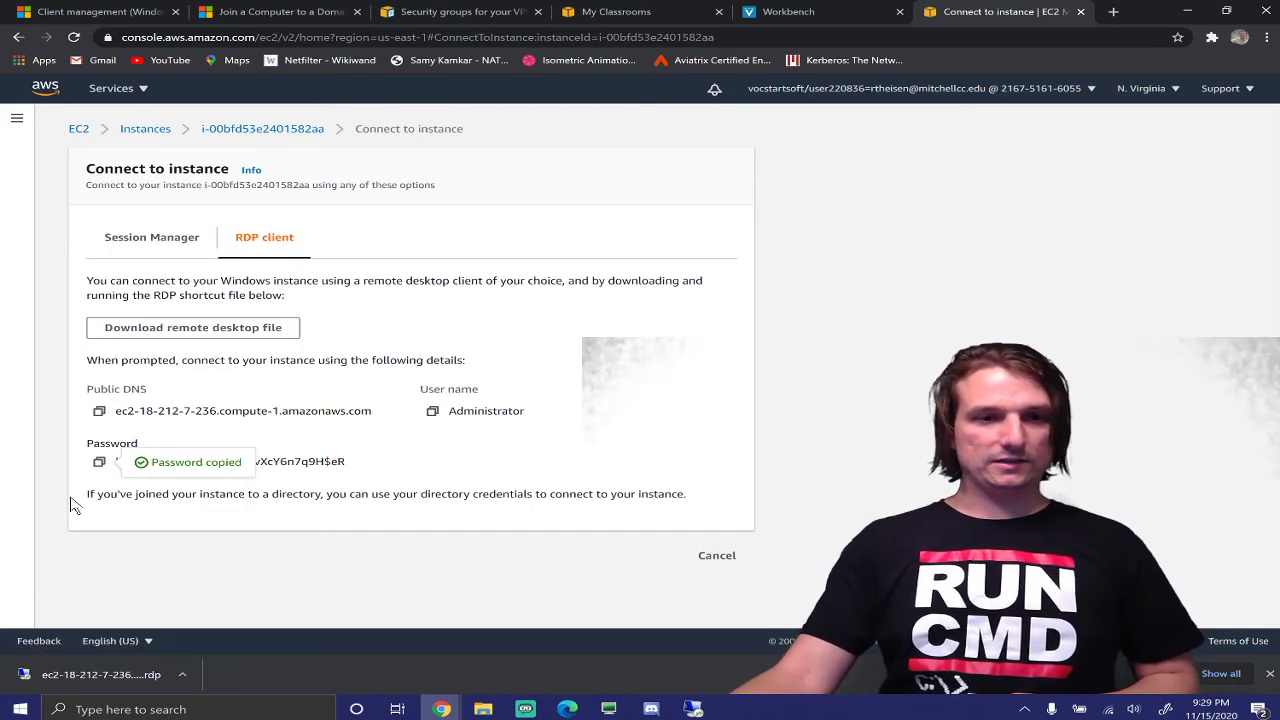
click(78, 684)
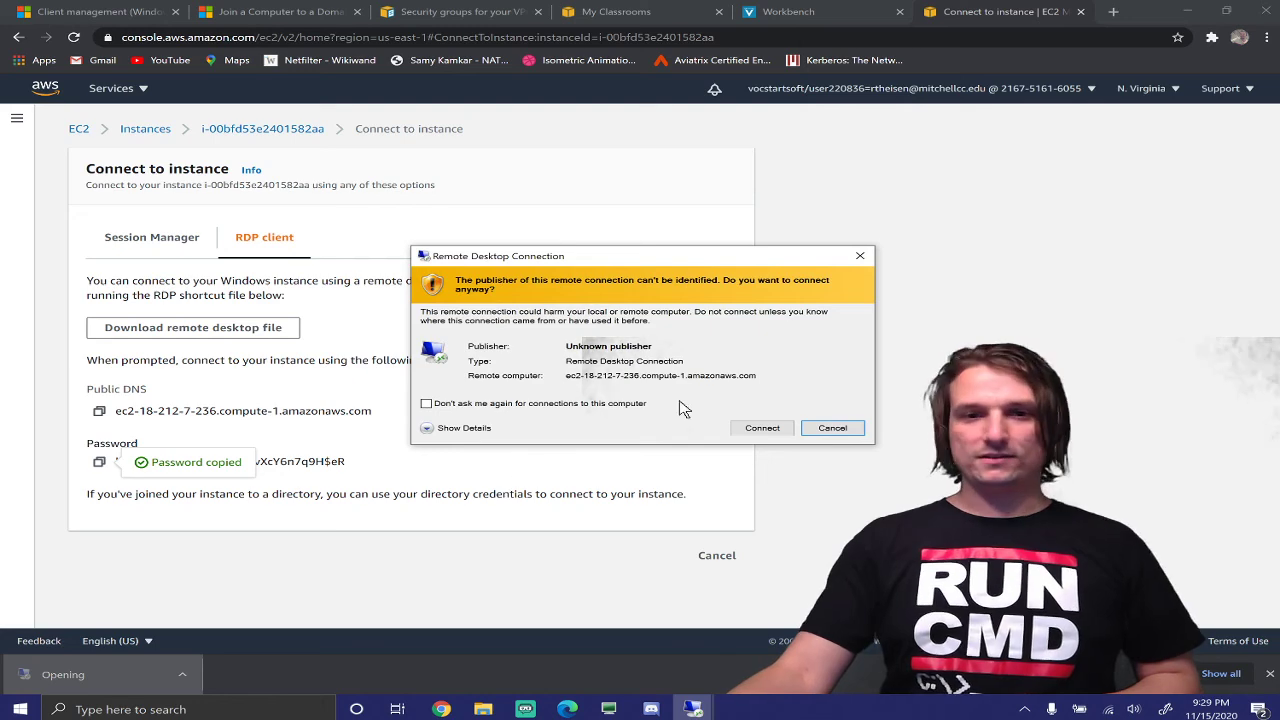
click(760, 428)
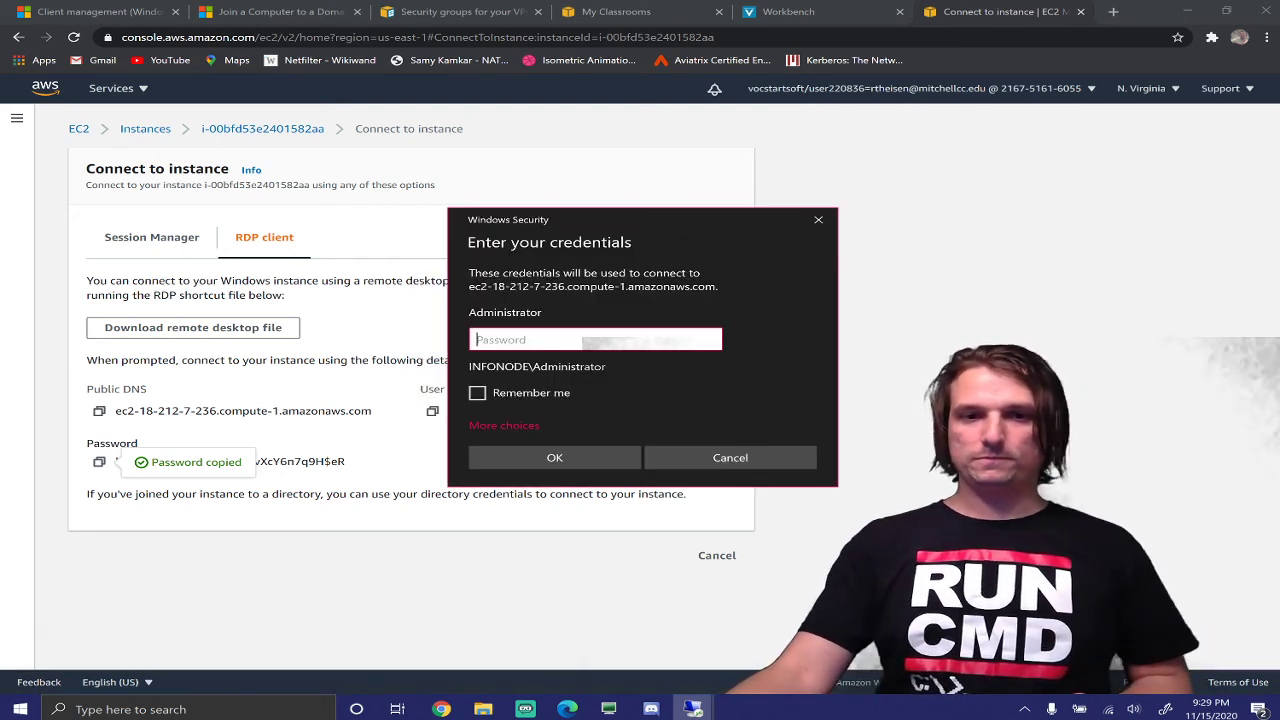
right_click(616, 342)
click(660, 360)
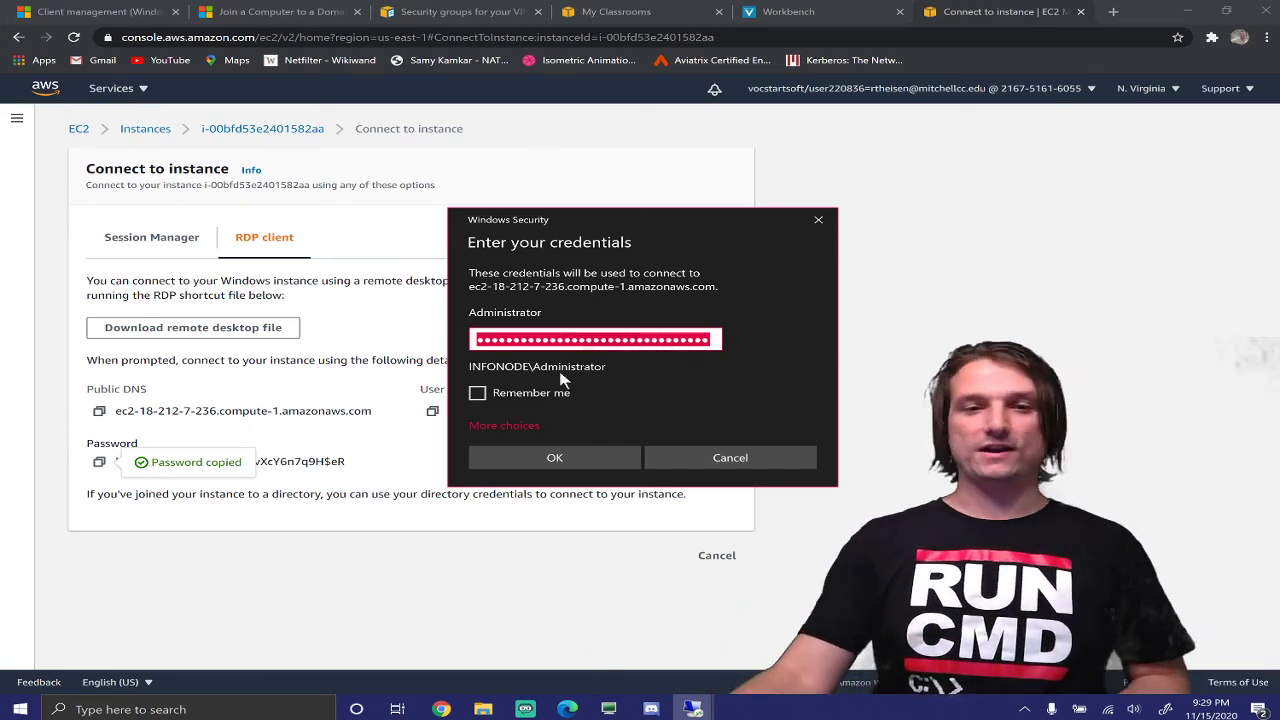
click(599, 450)
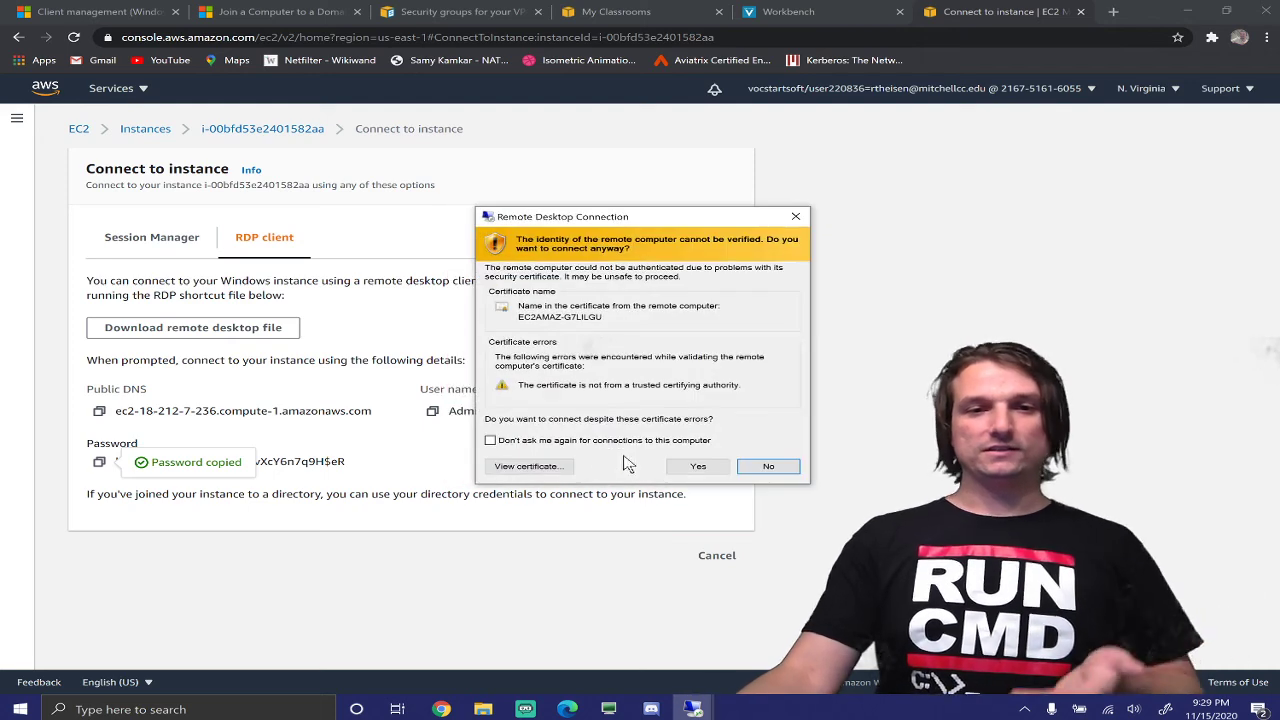
click(690, 467)
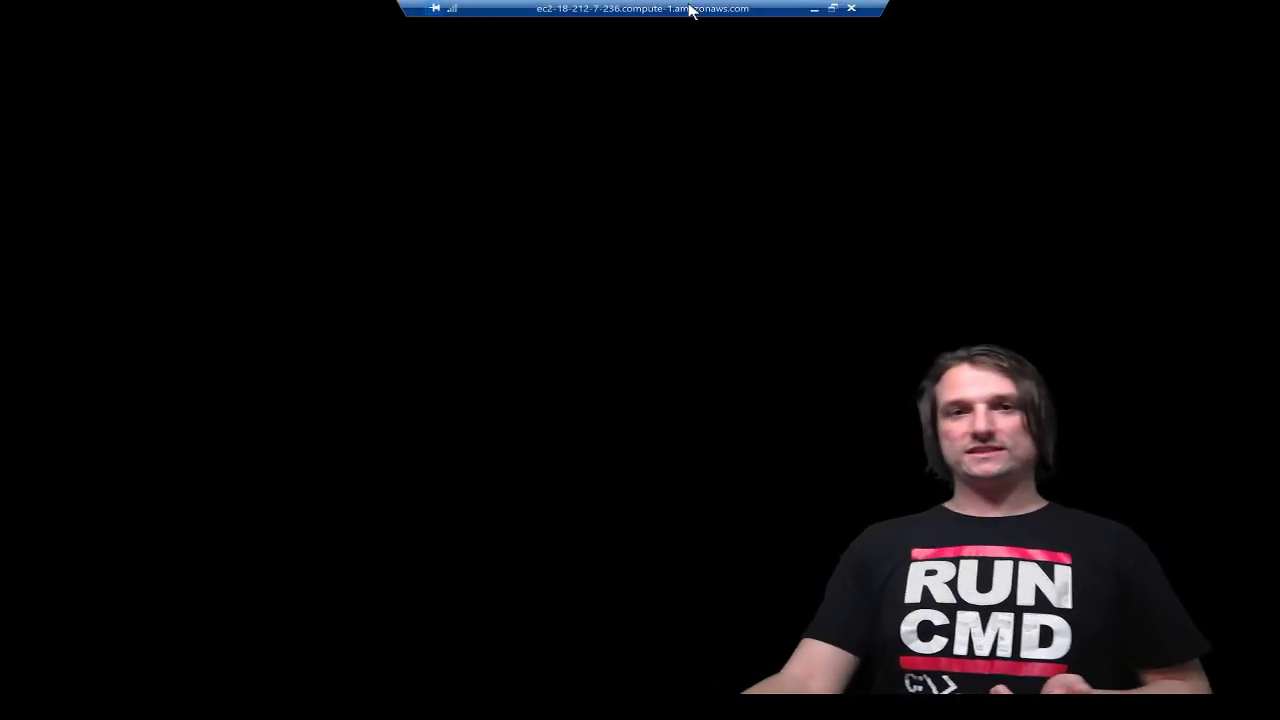
Snap the LTNDC session to the left half and the LTNCLIENT session to the right
click(832, 8)
drag(880, 69, 945, 230)
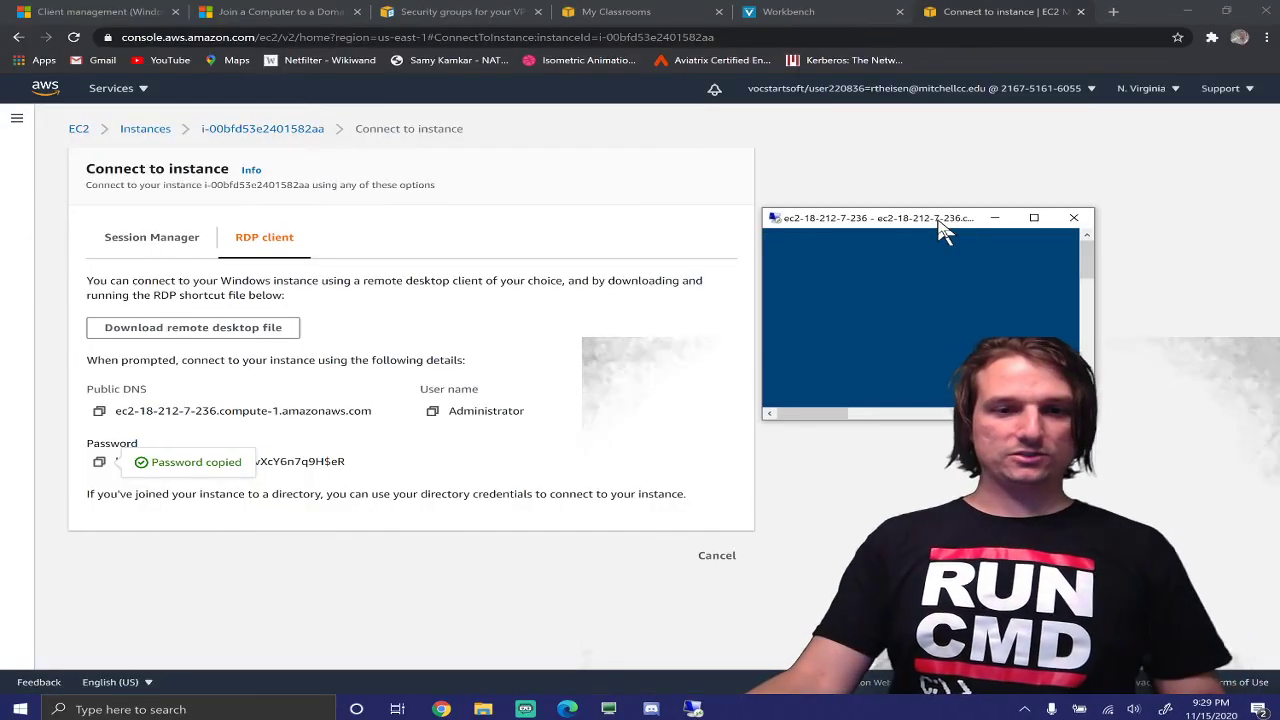
click(700, 709)
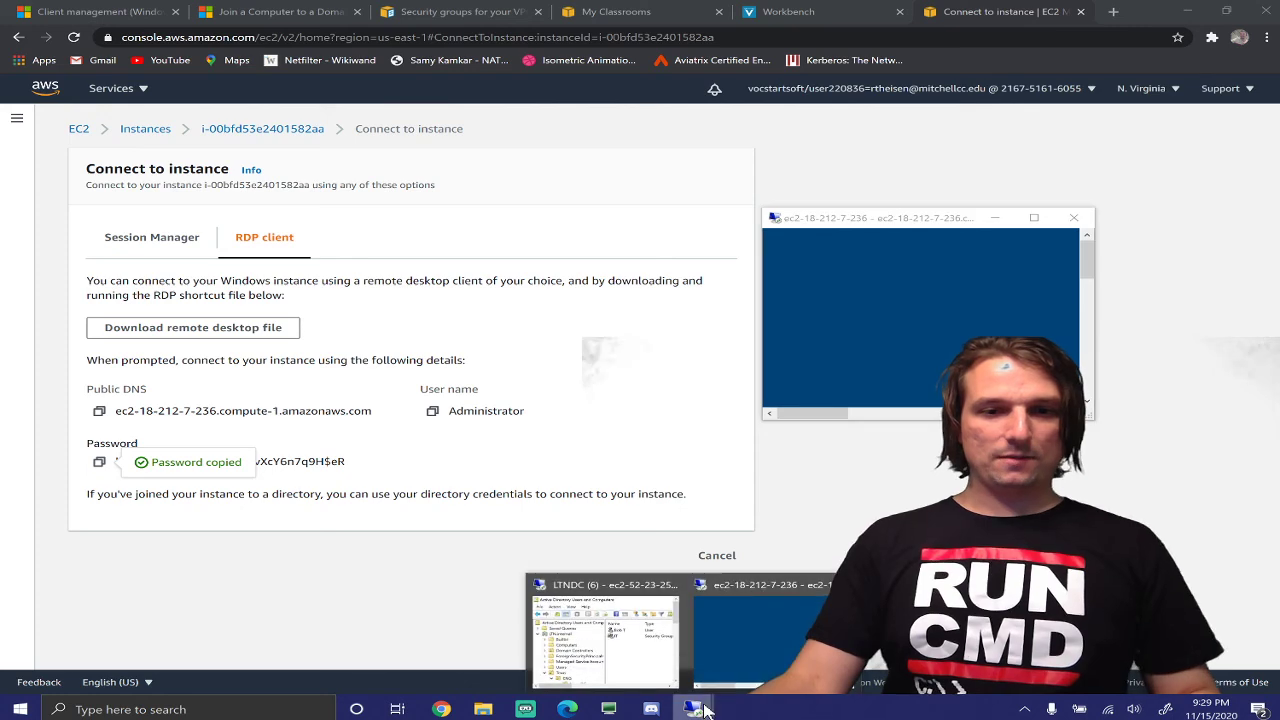
click(604, 640)
drag(488, 204, 5, 207)
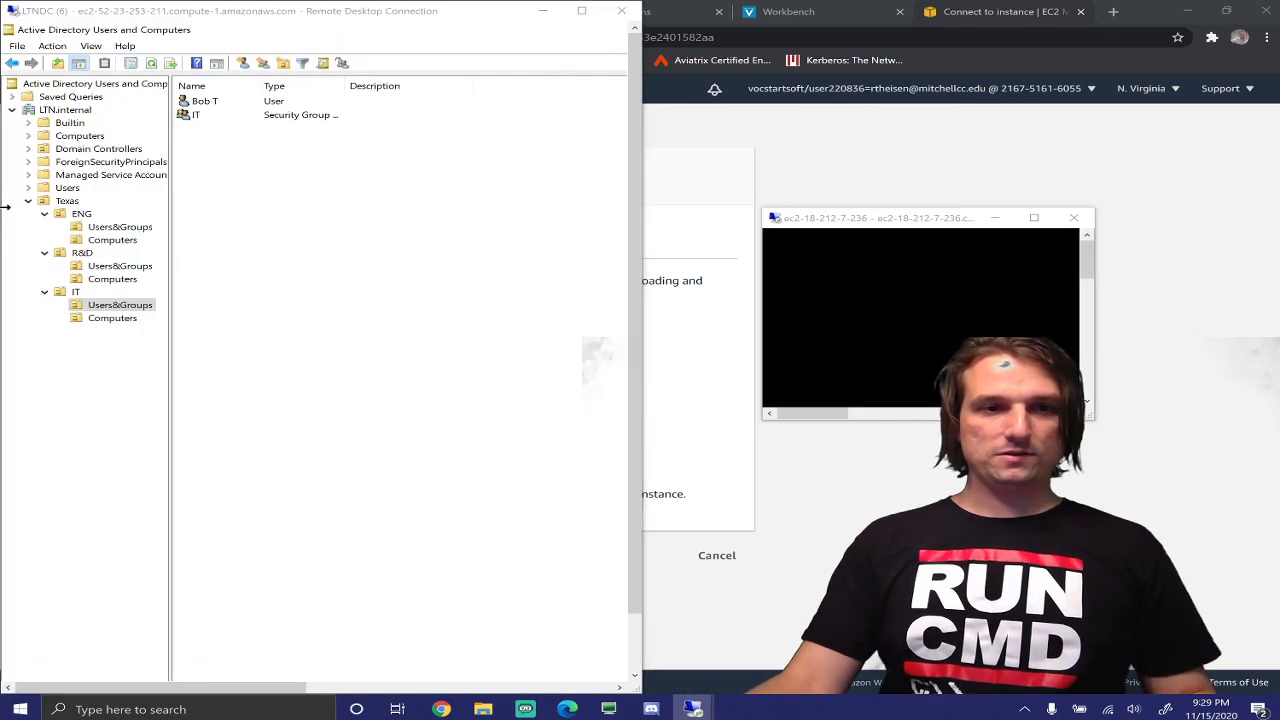
click(908, 243)
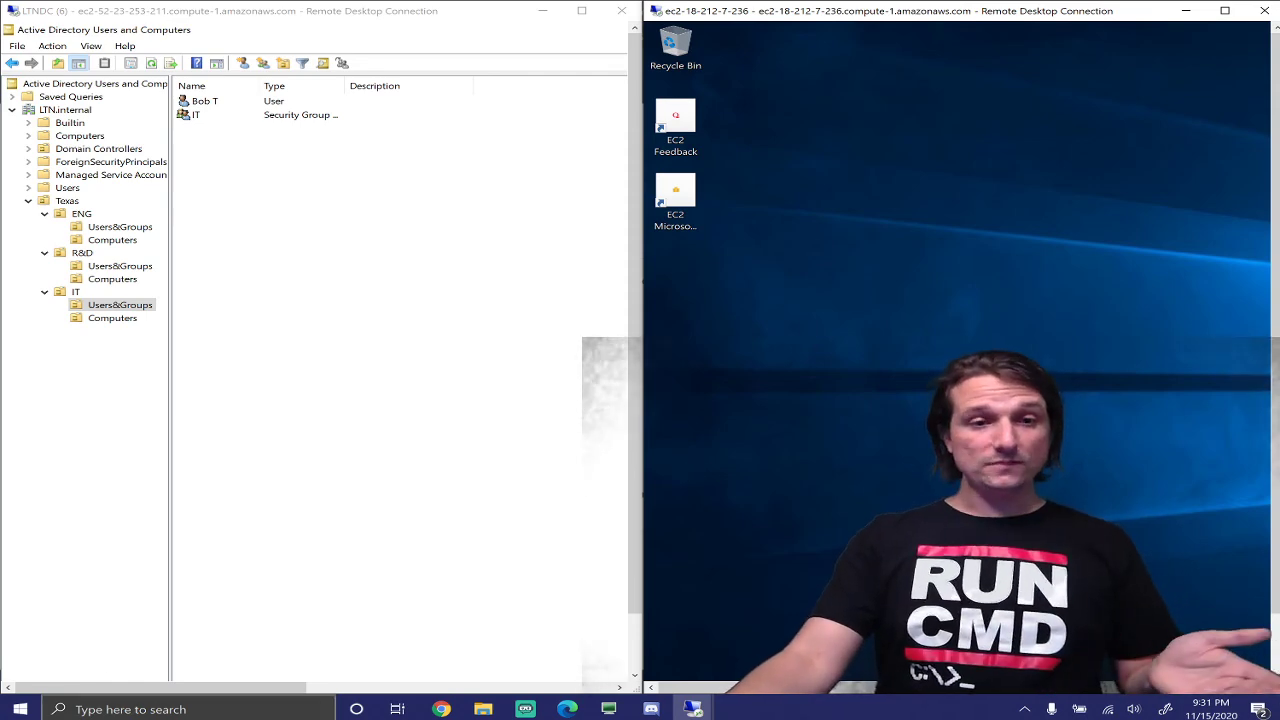
click(133, 670)
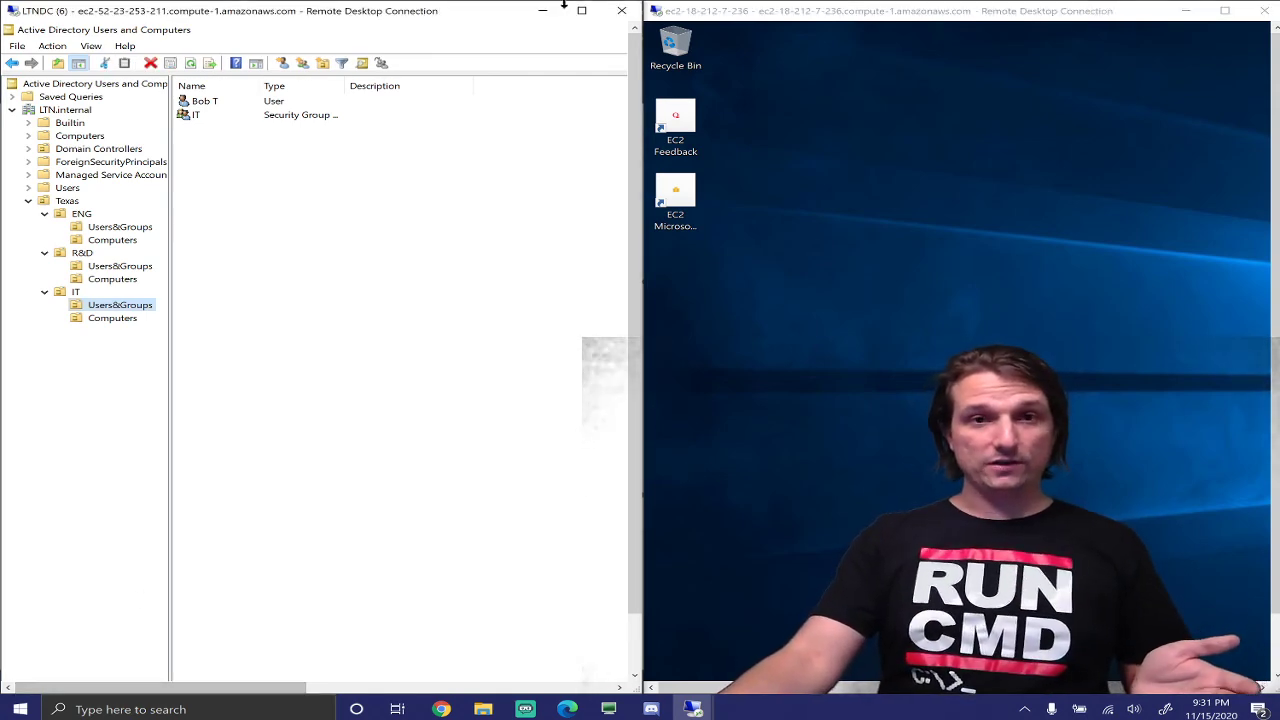
Minimize Active Directory Users and Computers and re-snap the LTNDC session to the left half
double_click(400, 29)
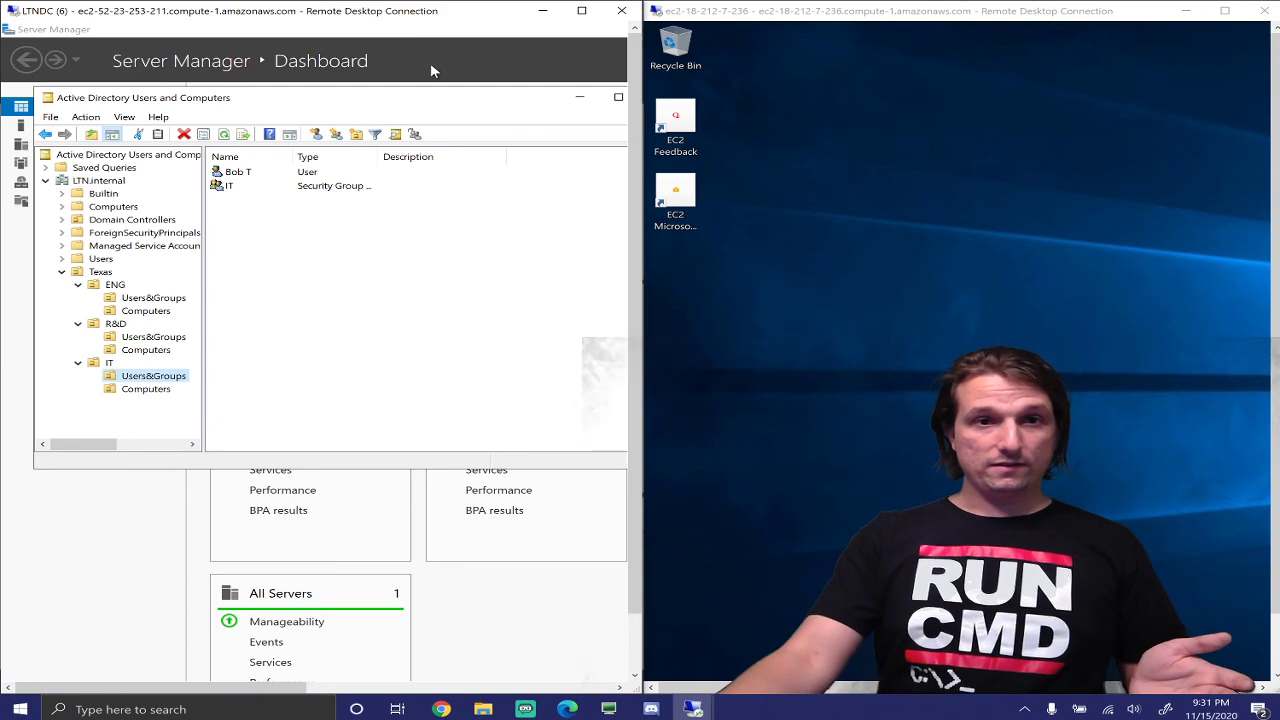
click(580, 98)
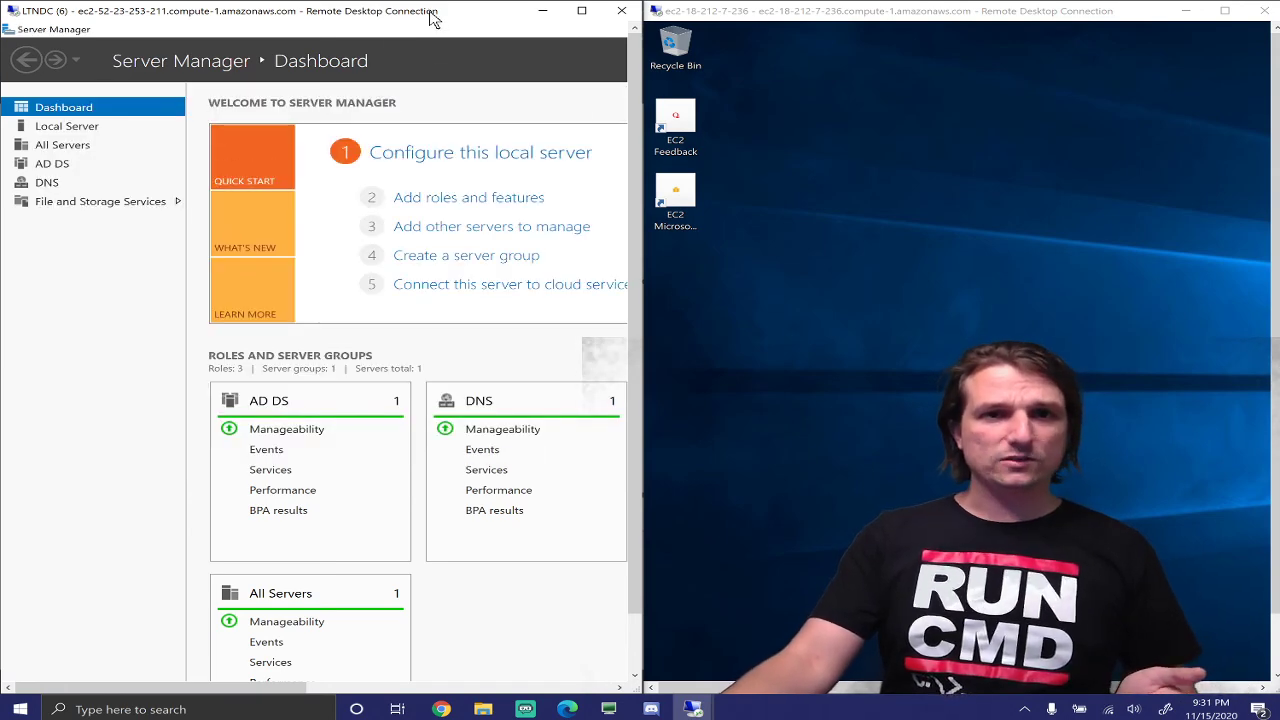
drag(430, 12, 504, 95)
click(540, 63)
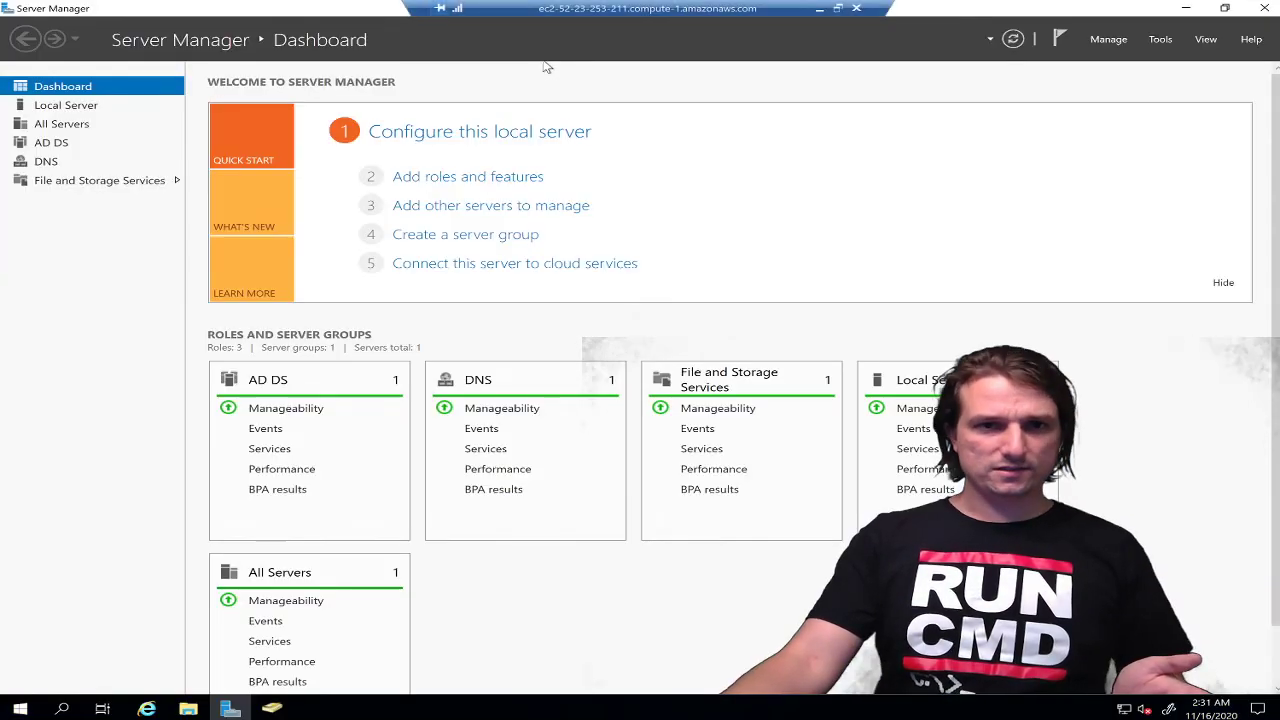
double_click(573, 14)
drag(515, 62, 2, 92)
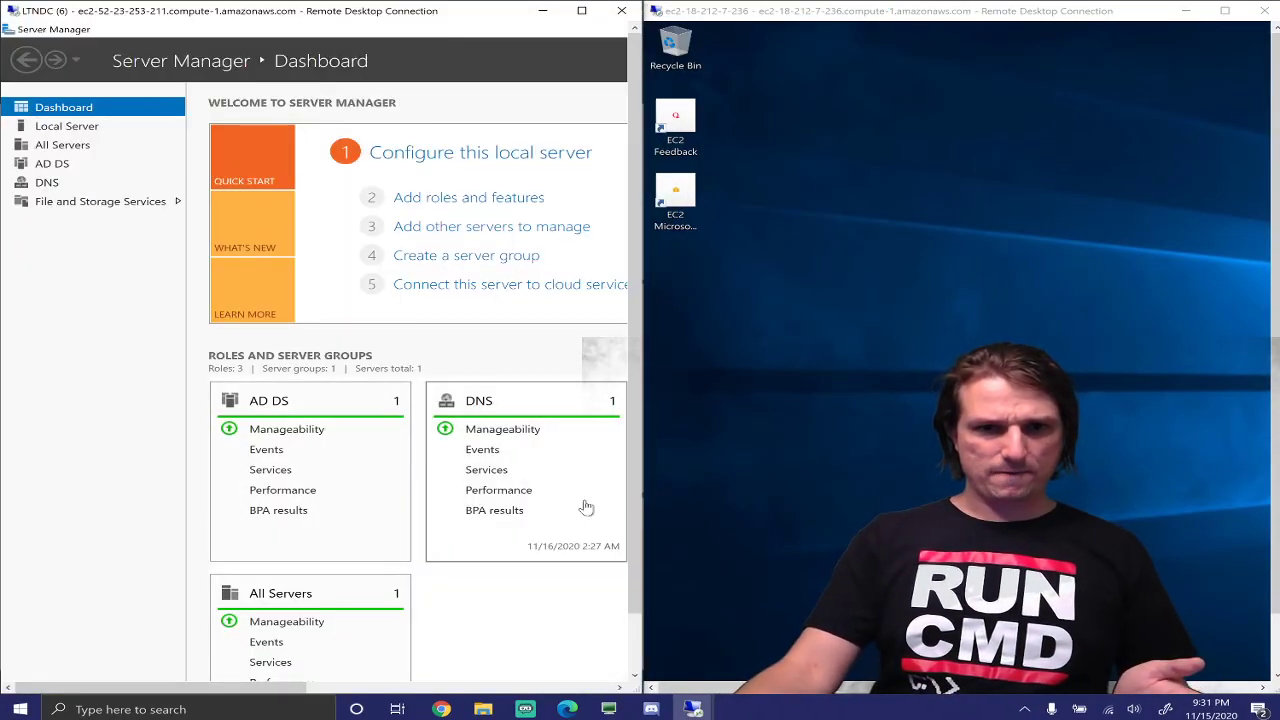
drag(637, 500, 629, 598)
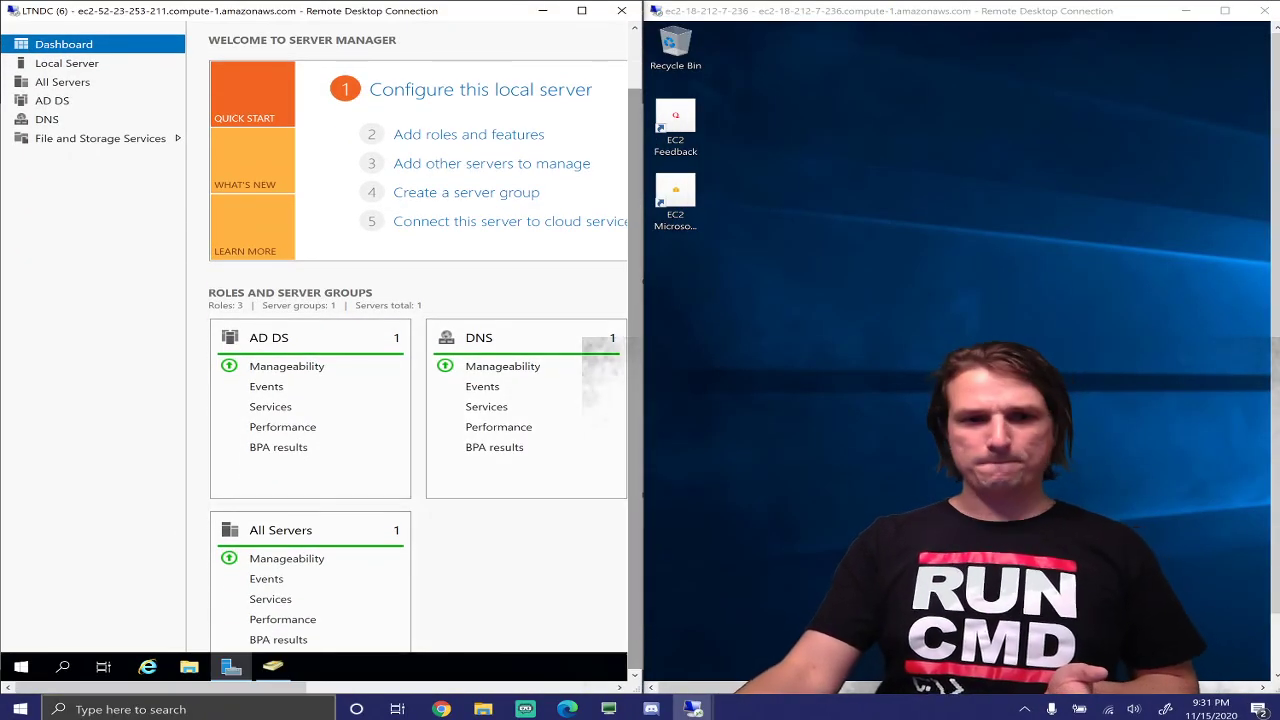
Run ipconfig in a Command Prompt on LTNDC, showing IPv4 address 172.31.87.191
click(63, 667)
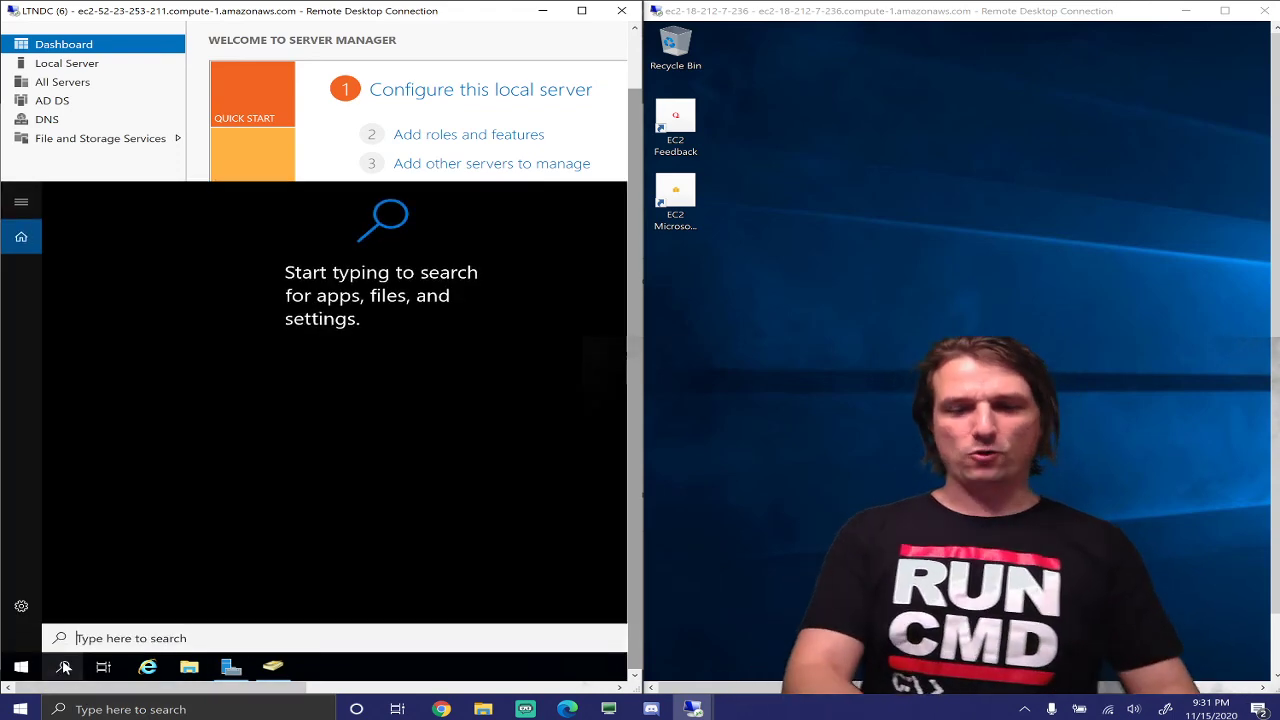
text(cmd)
key(Return)
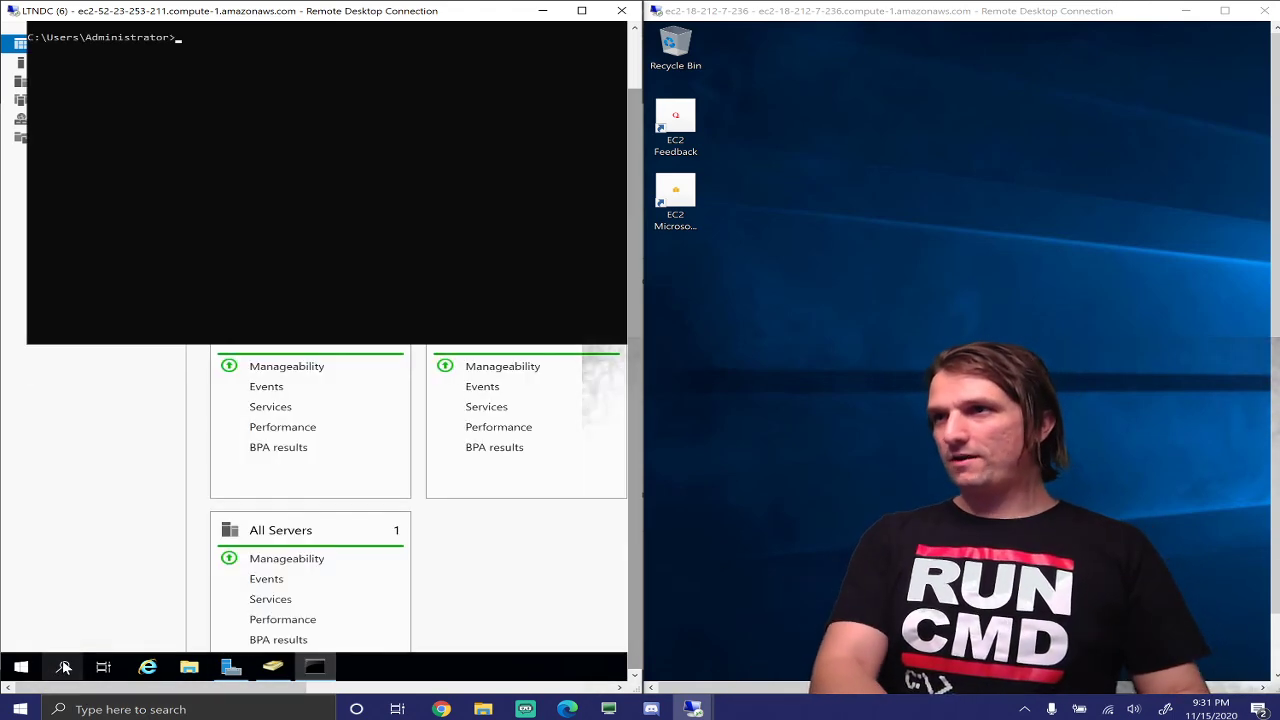
text(ipconfig)
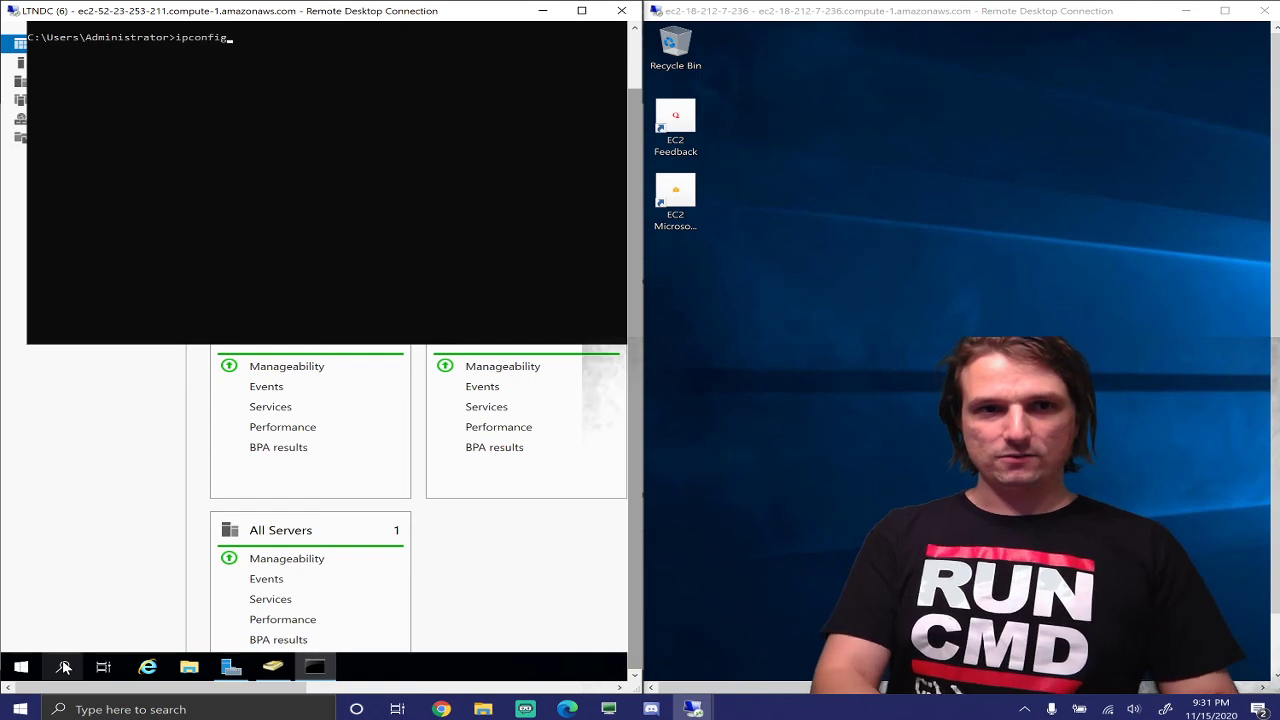
key(Return)
drag(636, 291, 640, 206)
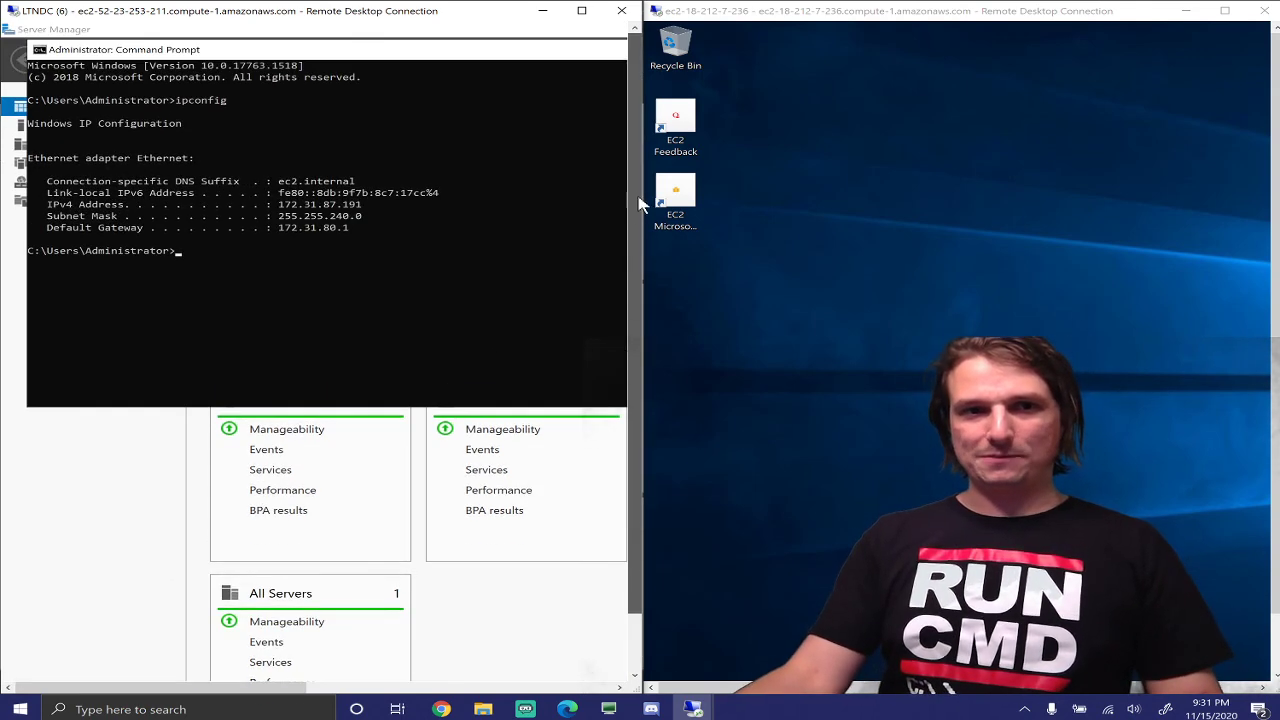
drag(253, 58, 2, 98)
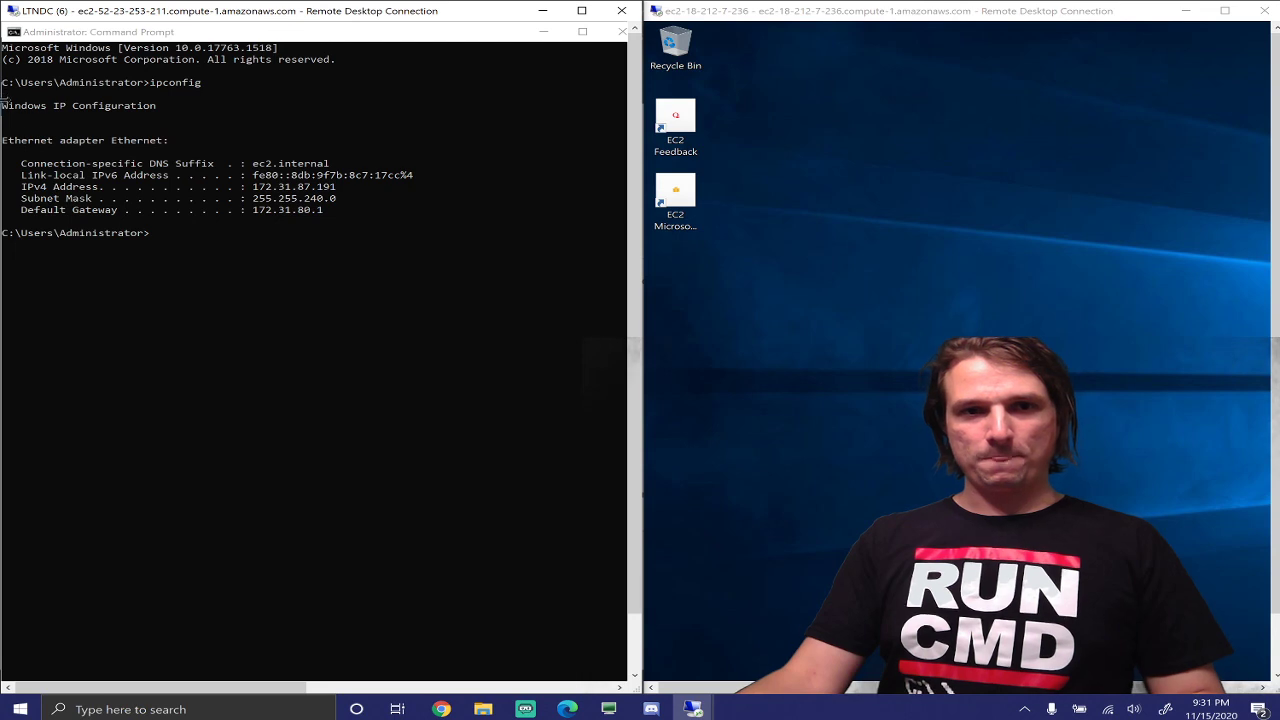
click(322, 190)
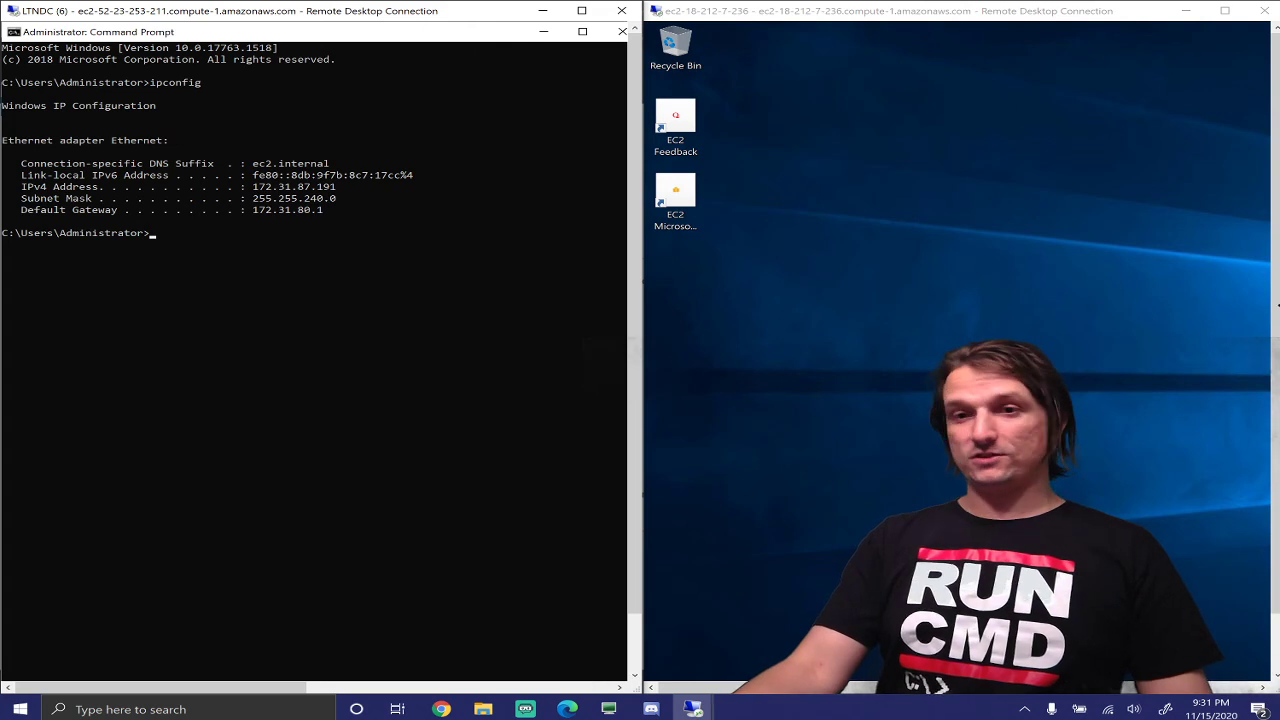
Open the client's Network & Internet settings from its tray network icon
drag(1276, 307, 1276, 378)
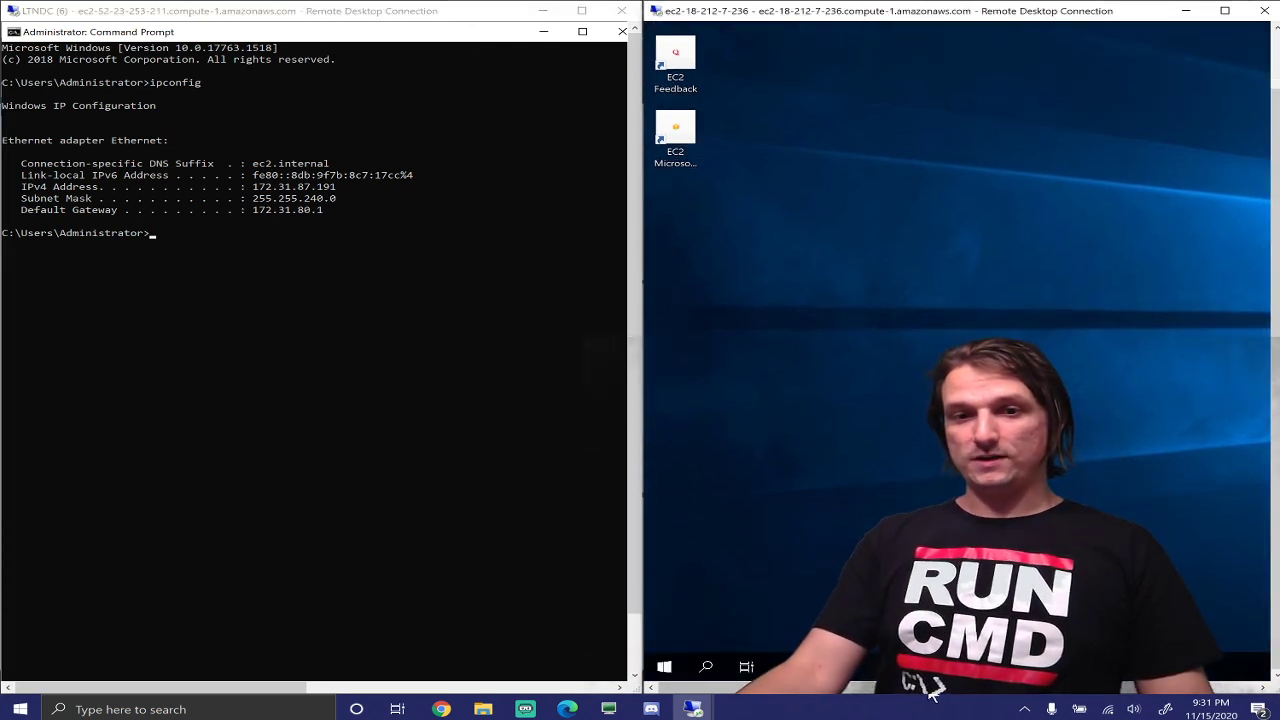
drag(929, 688, 1238, 691)
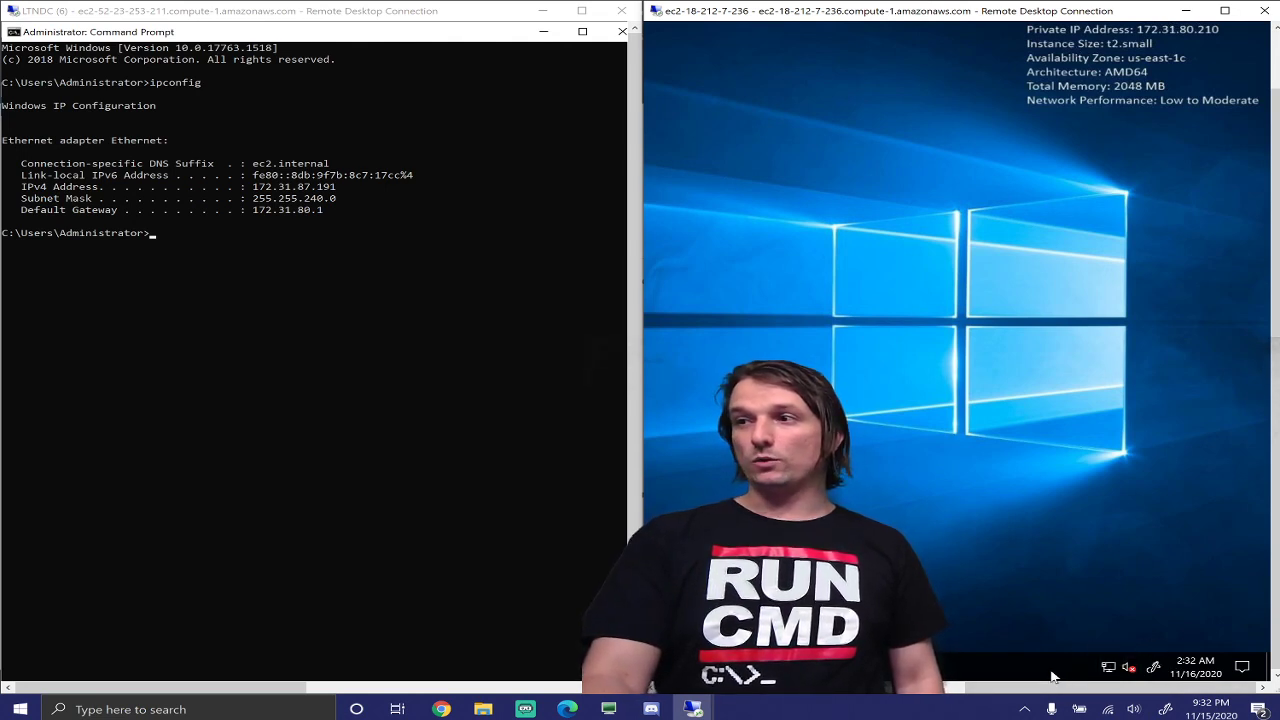
right_click(1110, 672)
click(1109, 655)
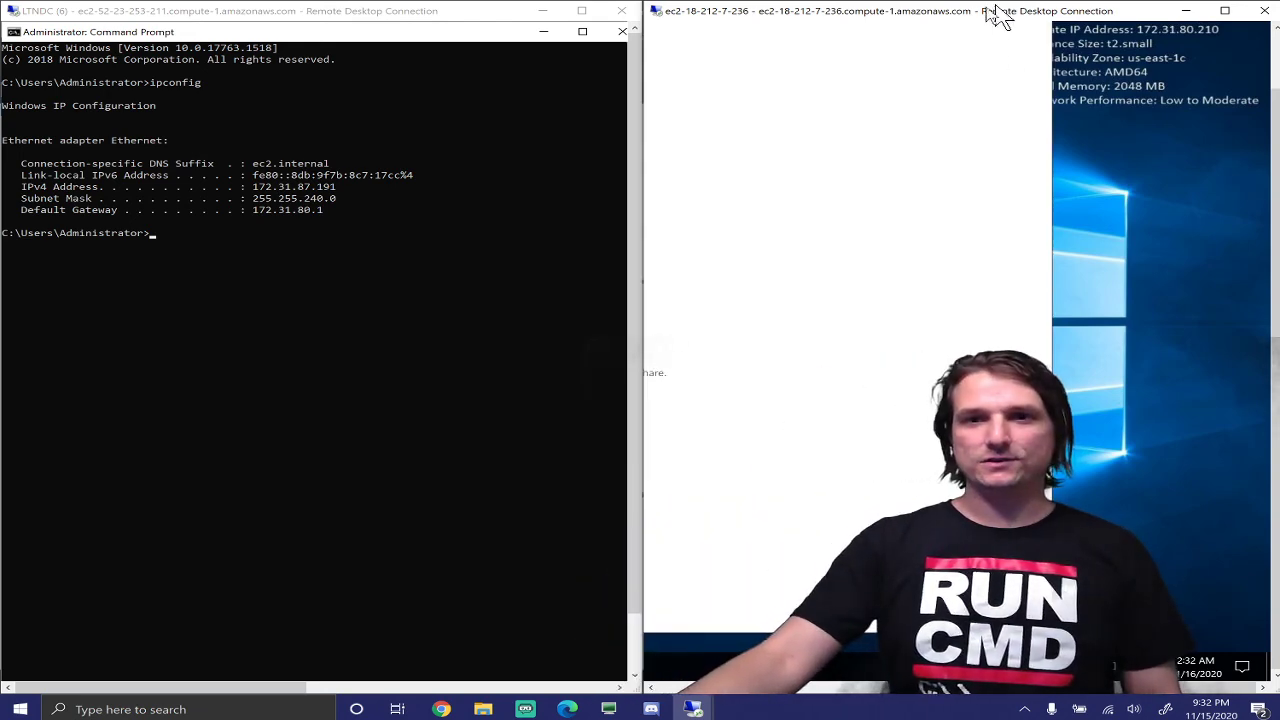
Arrange the client session on the left and the domain controller session on the right
drag(988, 8, 220, 148)
drag(355, 9, 1279, 40)
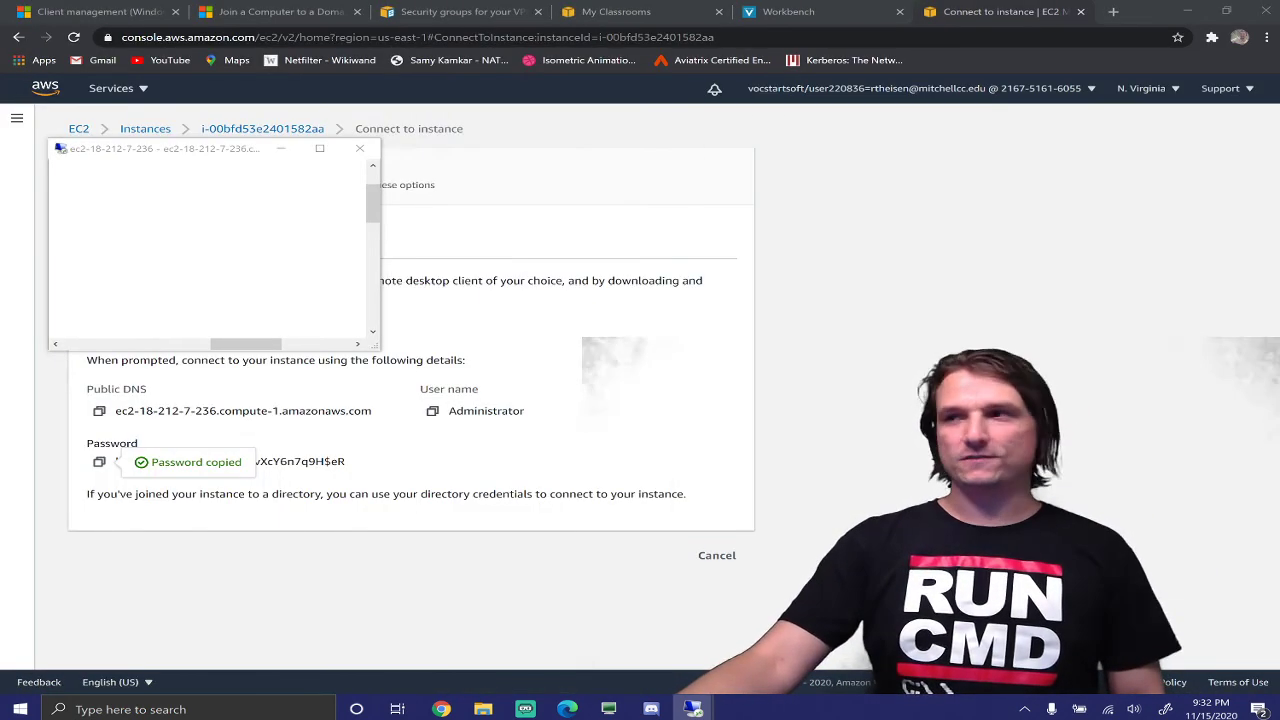
drag(1279, 215, 820, 187)
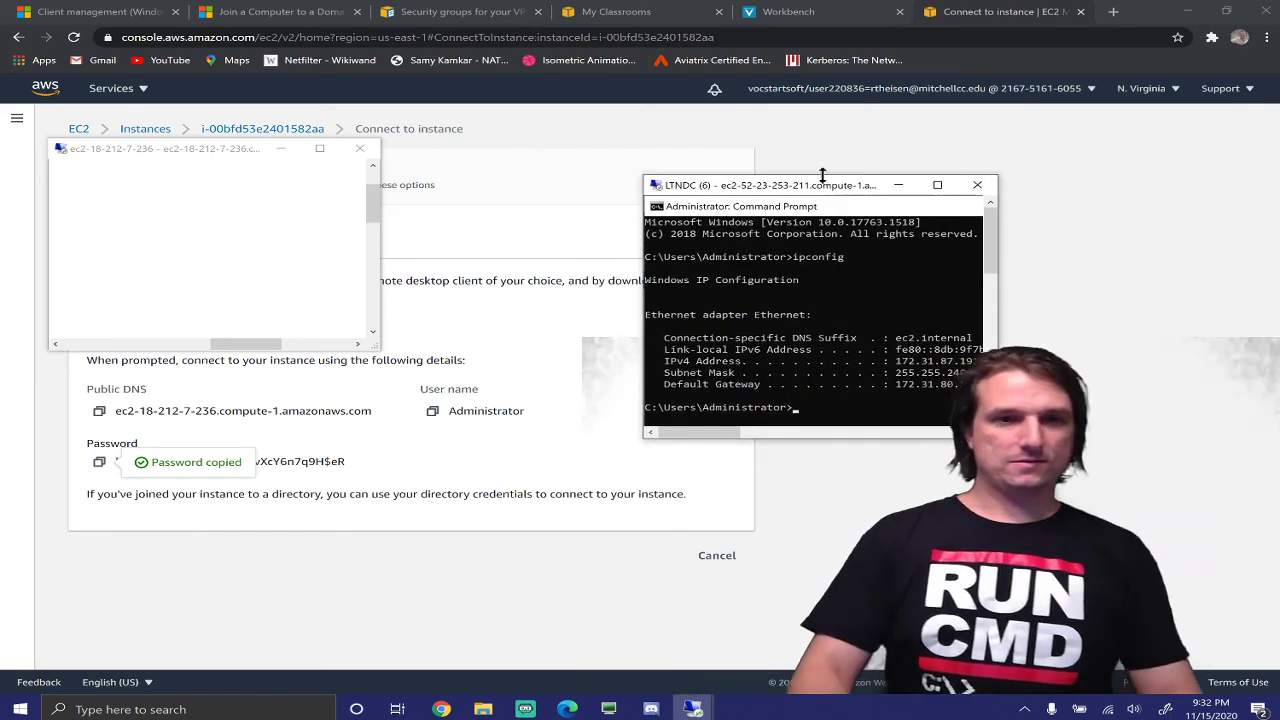
key(super+Right)
click(113, 281)
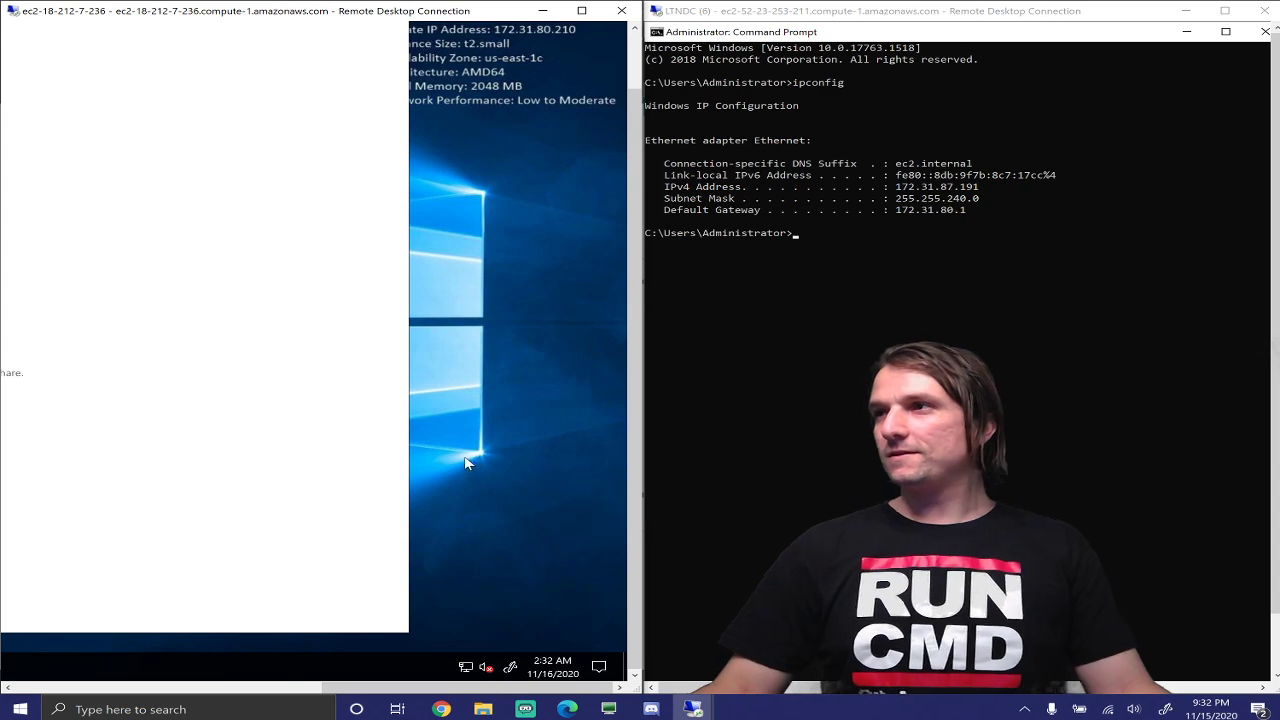
drag(360, 688, 98, 700)
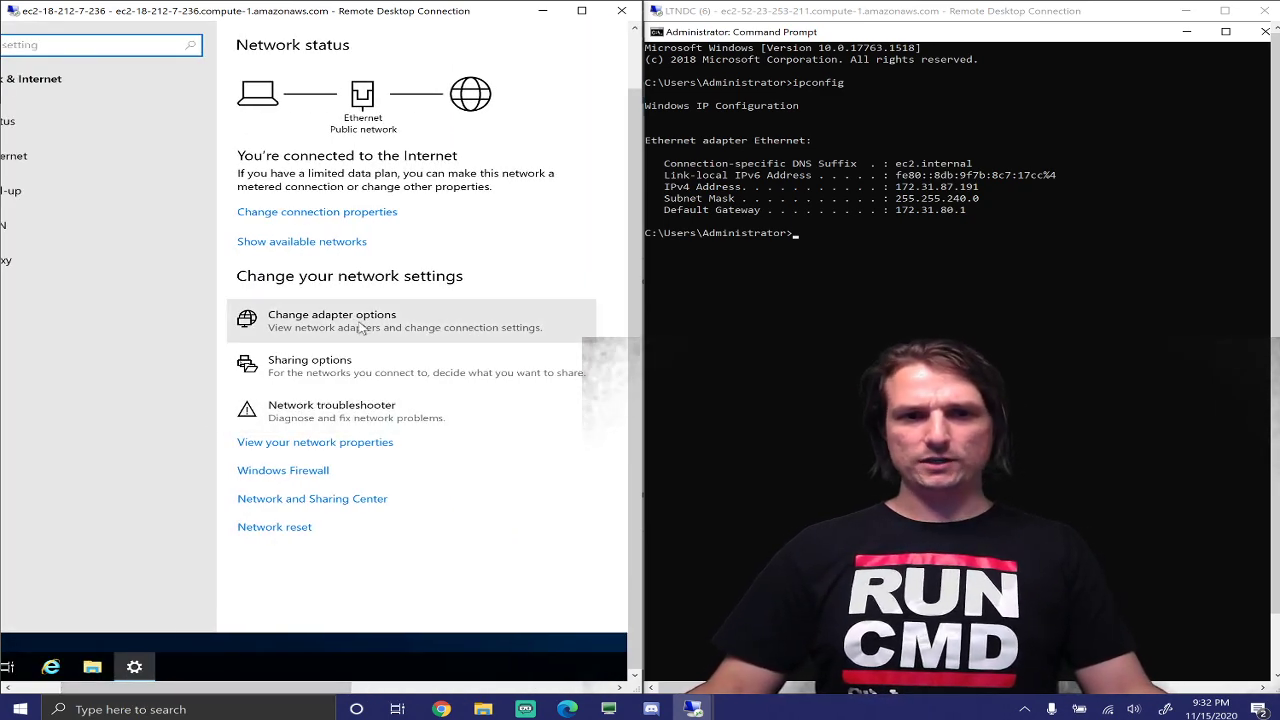
Open the Ethernet adapter's Properties and its Internet Protocol Version 4 (TCP/IPv4) settings
click(449, 310)
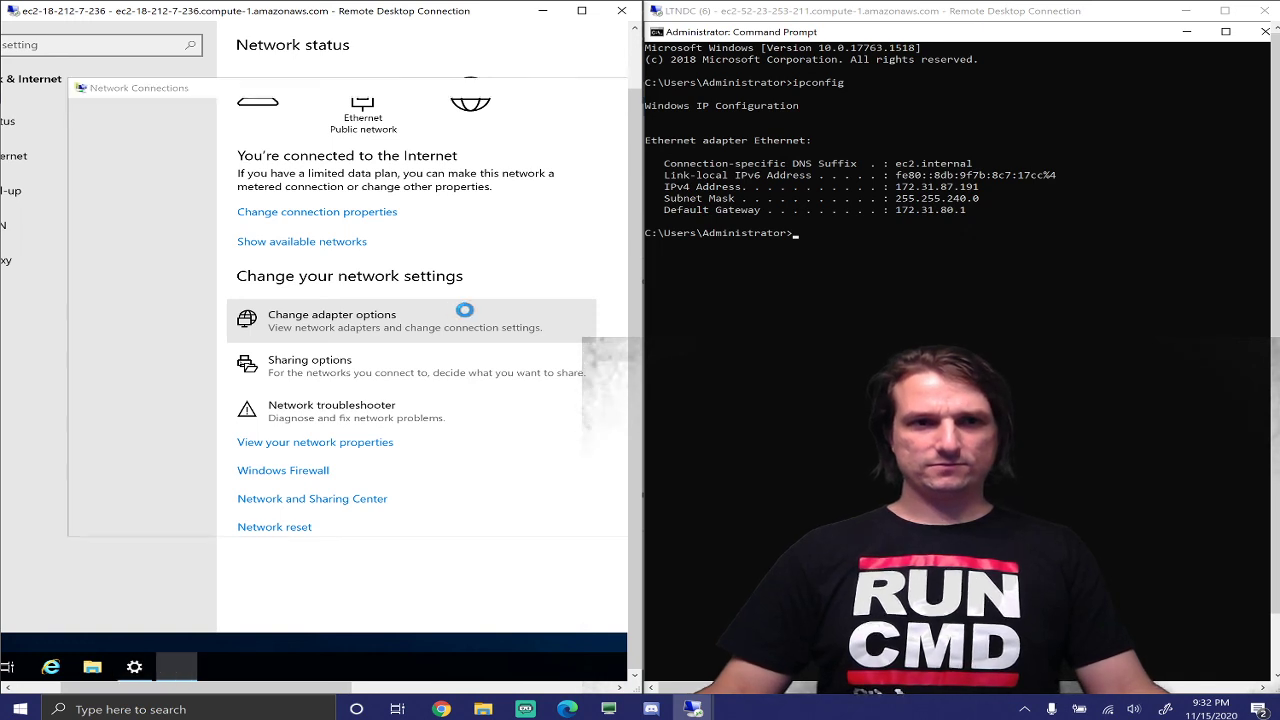
right_click(208, 187)
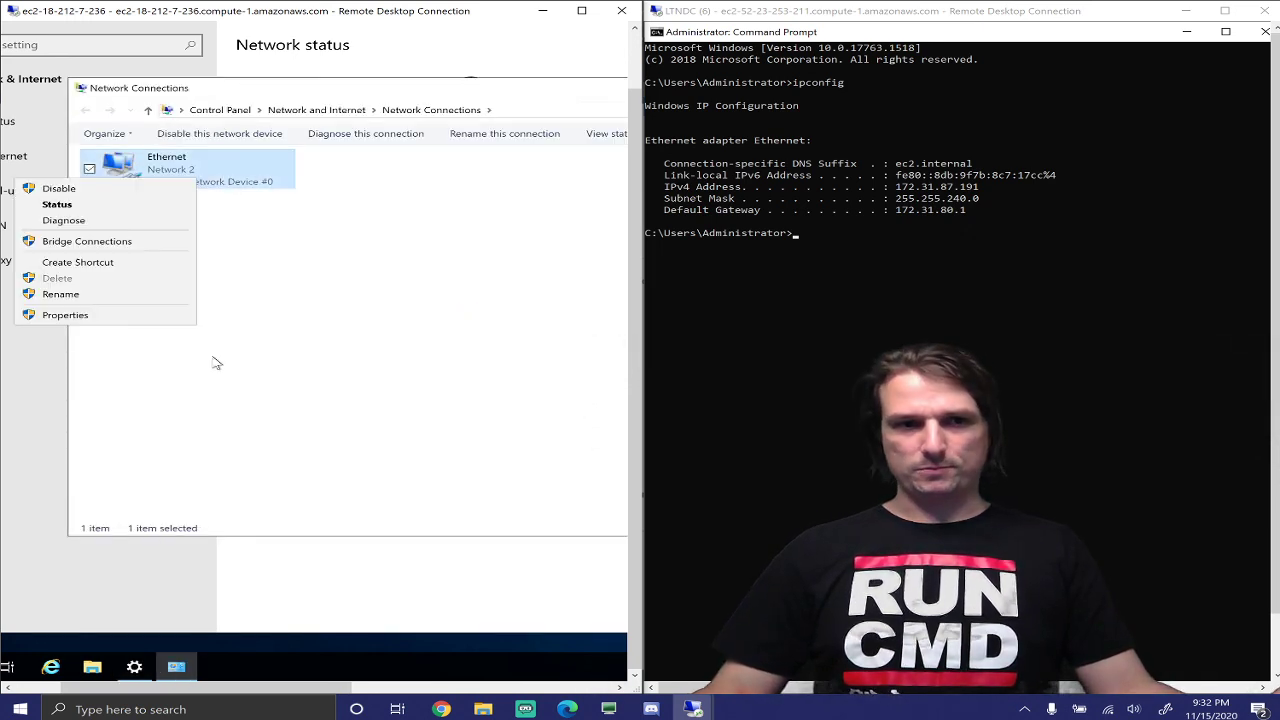
click(99, 317)
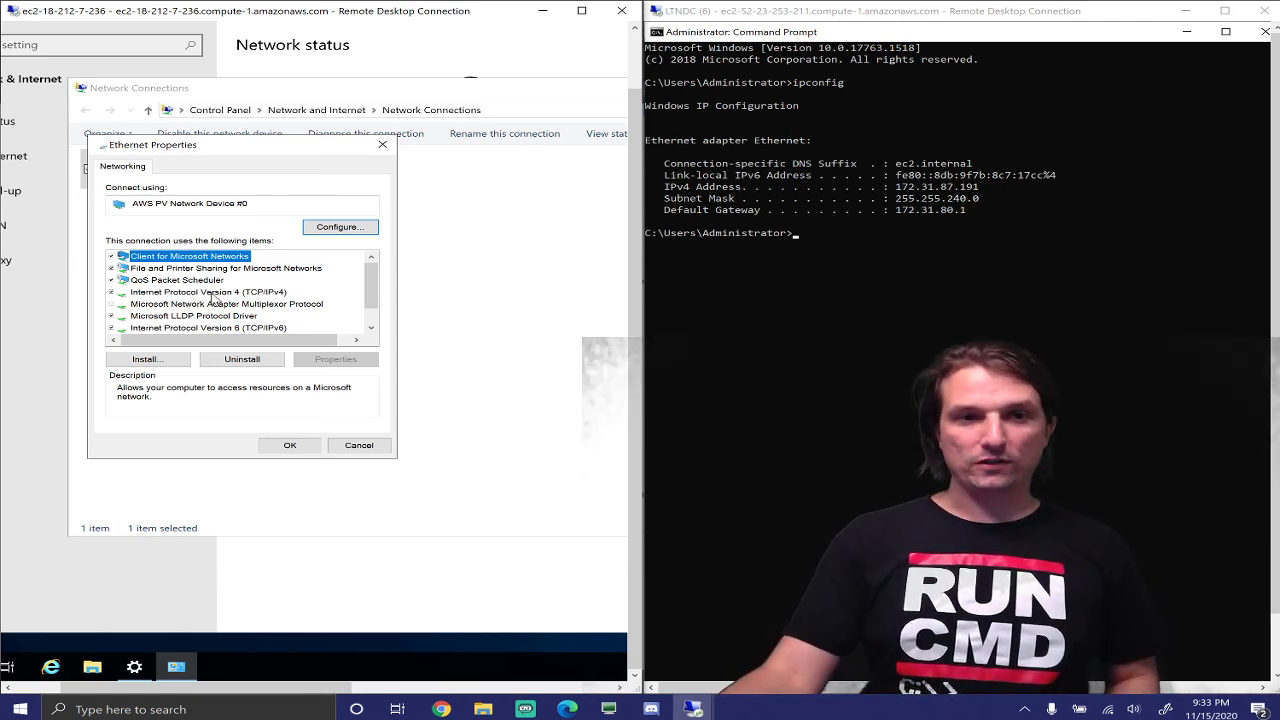
double_click(211, 292)
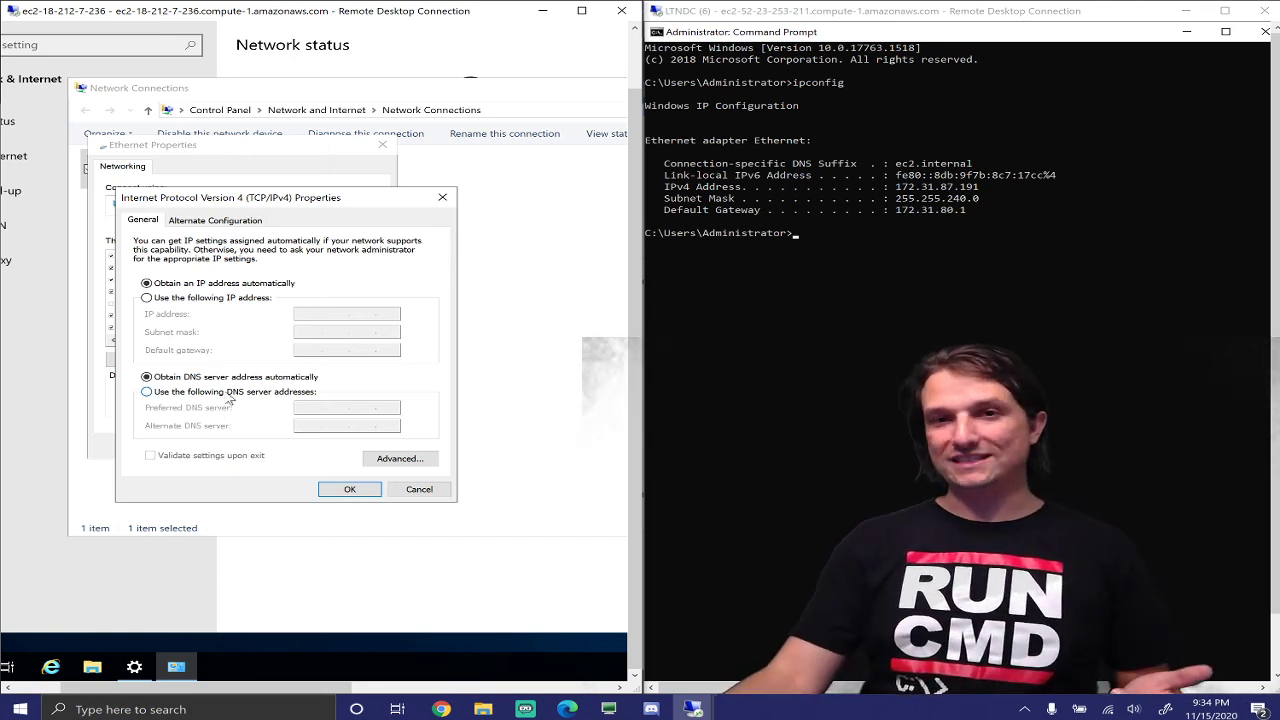
Enter 172.31.87.191 as the preferred DNS server and confirm both adapter dialogs
click(230, 392)
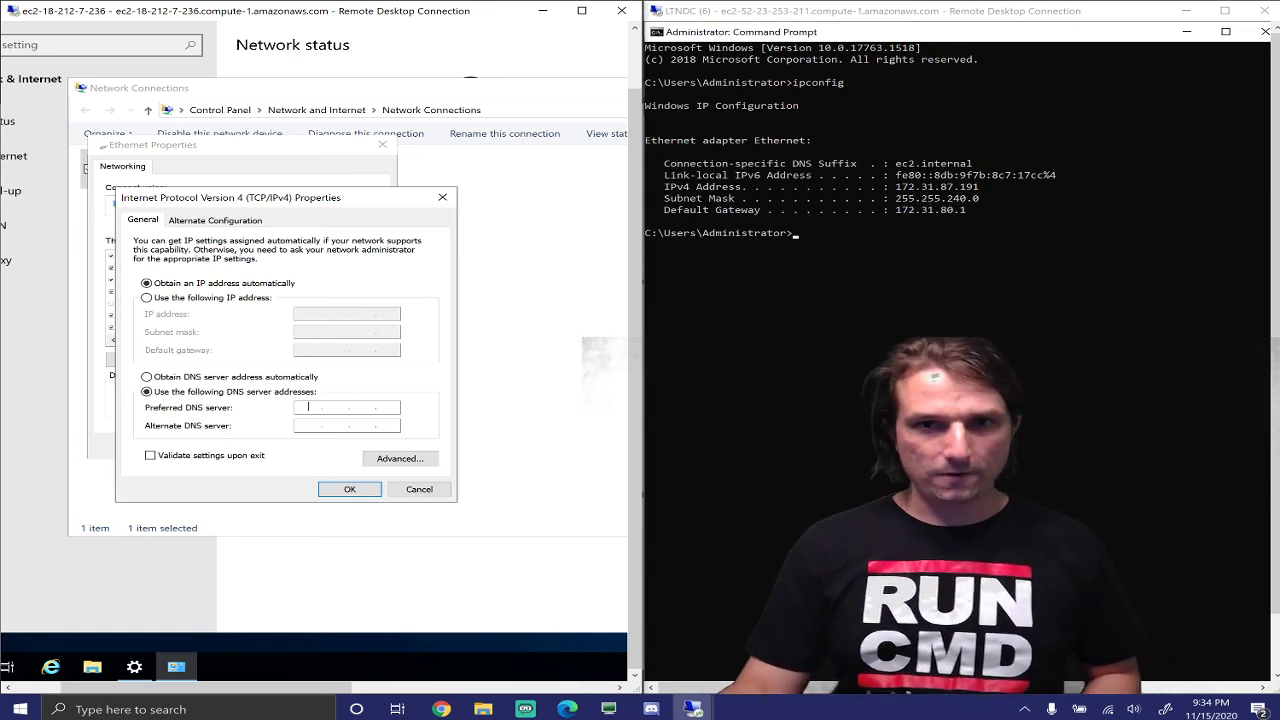
text(172.)
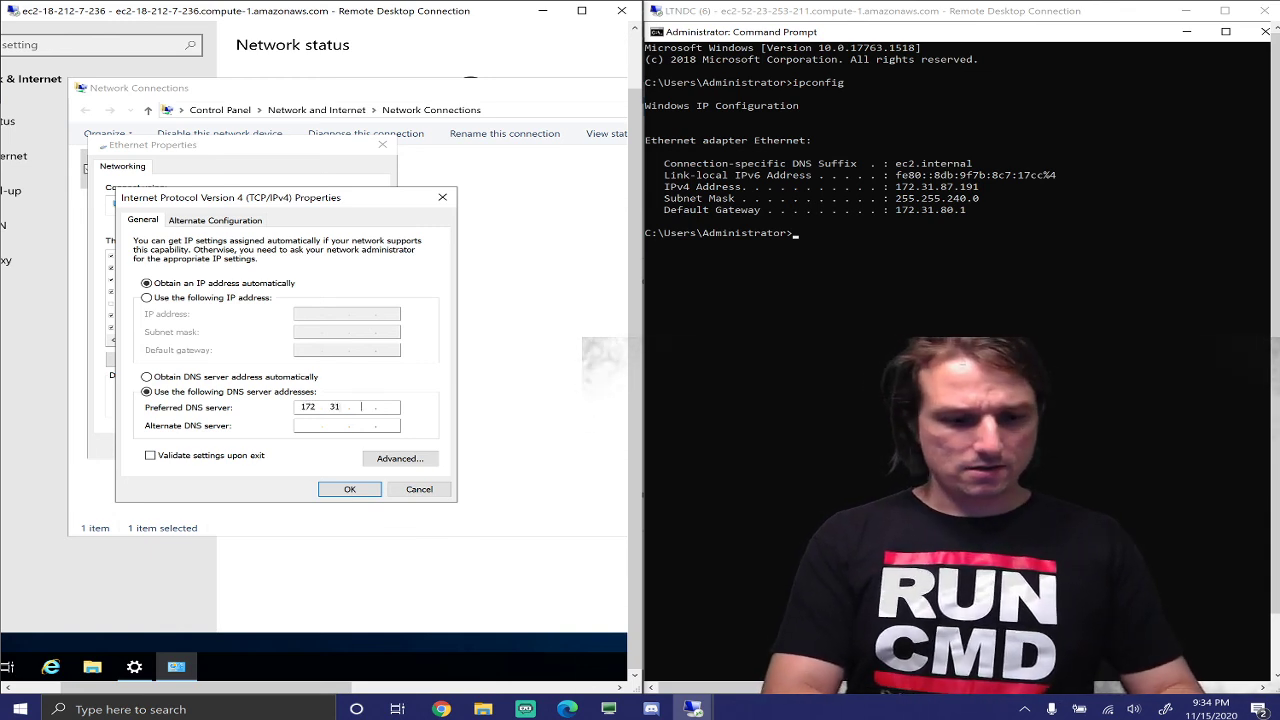
text(31.87.19)
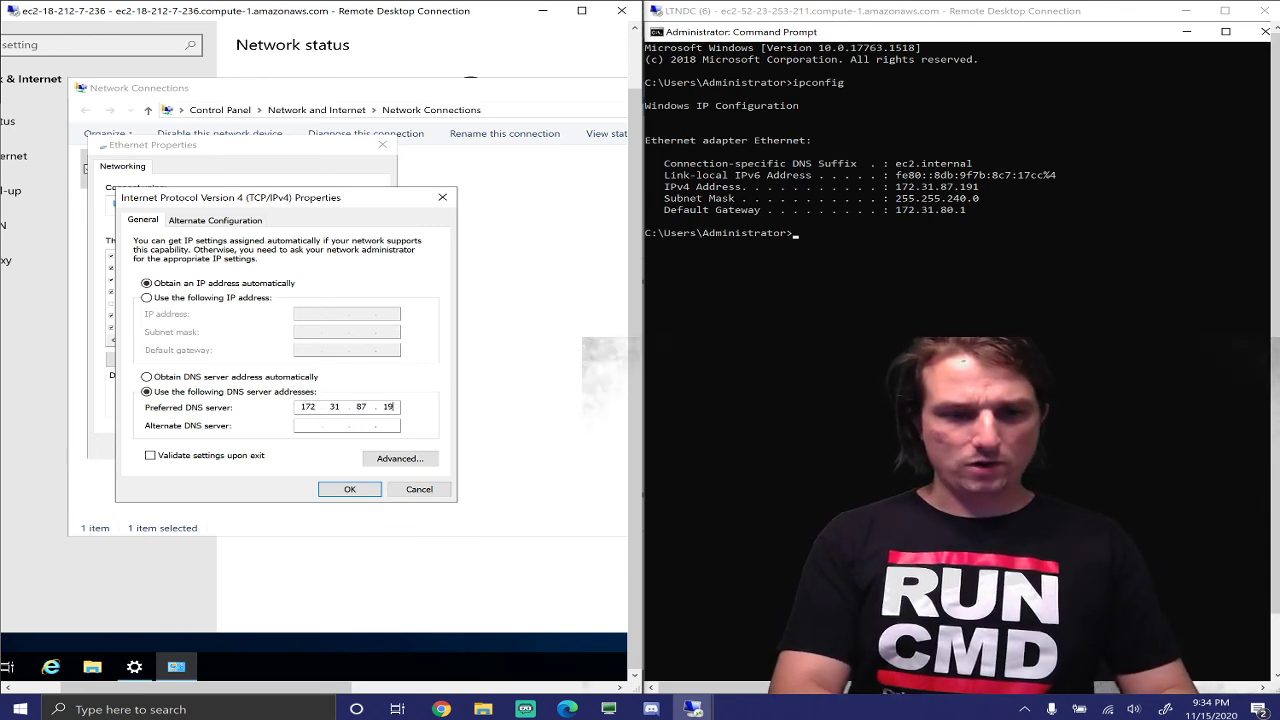
text(1)
click(350, 490)
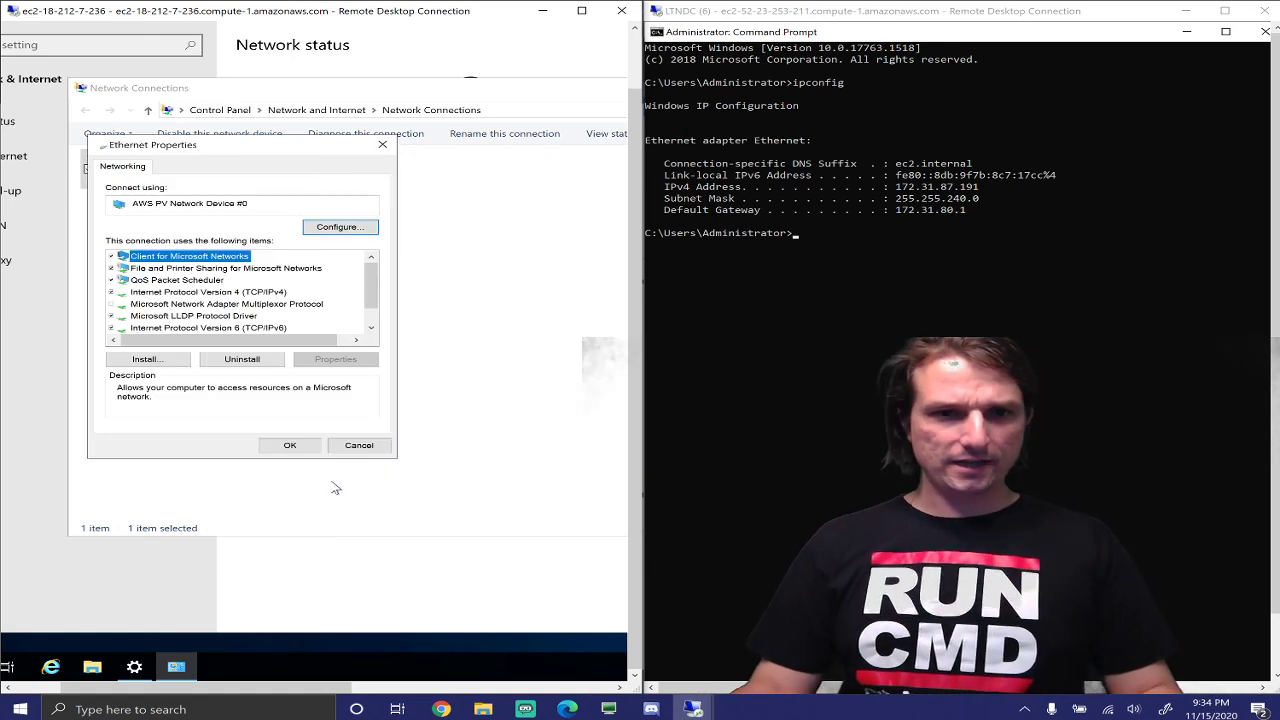
click(290, 456)
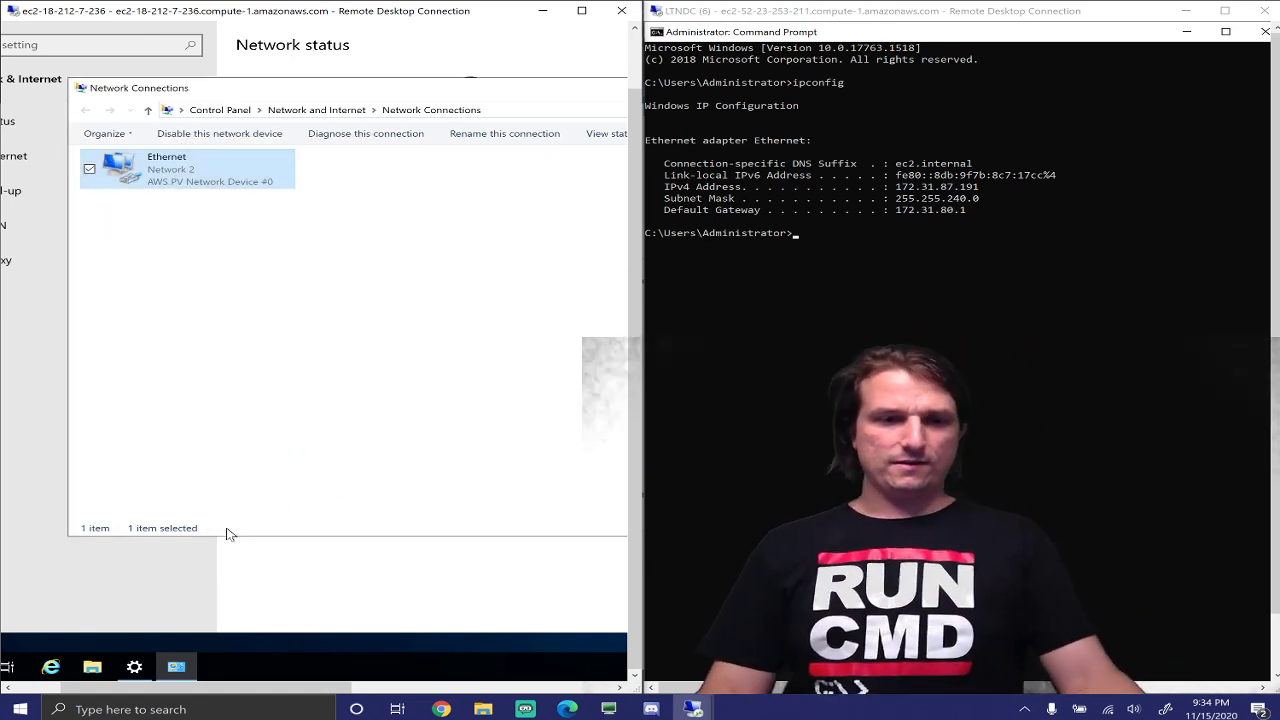
Open Command Prompt on the client and ping 172.31.87.191, then stop it
drag(160, 688, 57, 689)
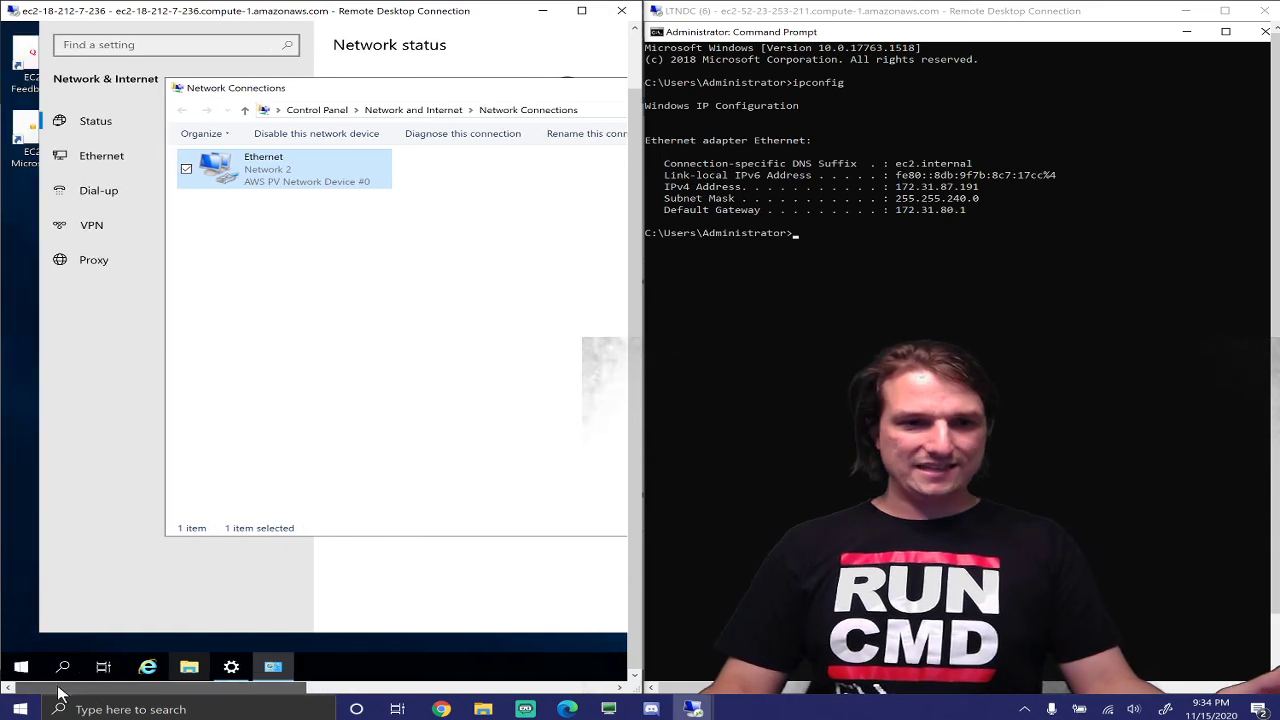
click(64, 668)
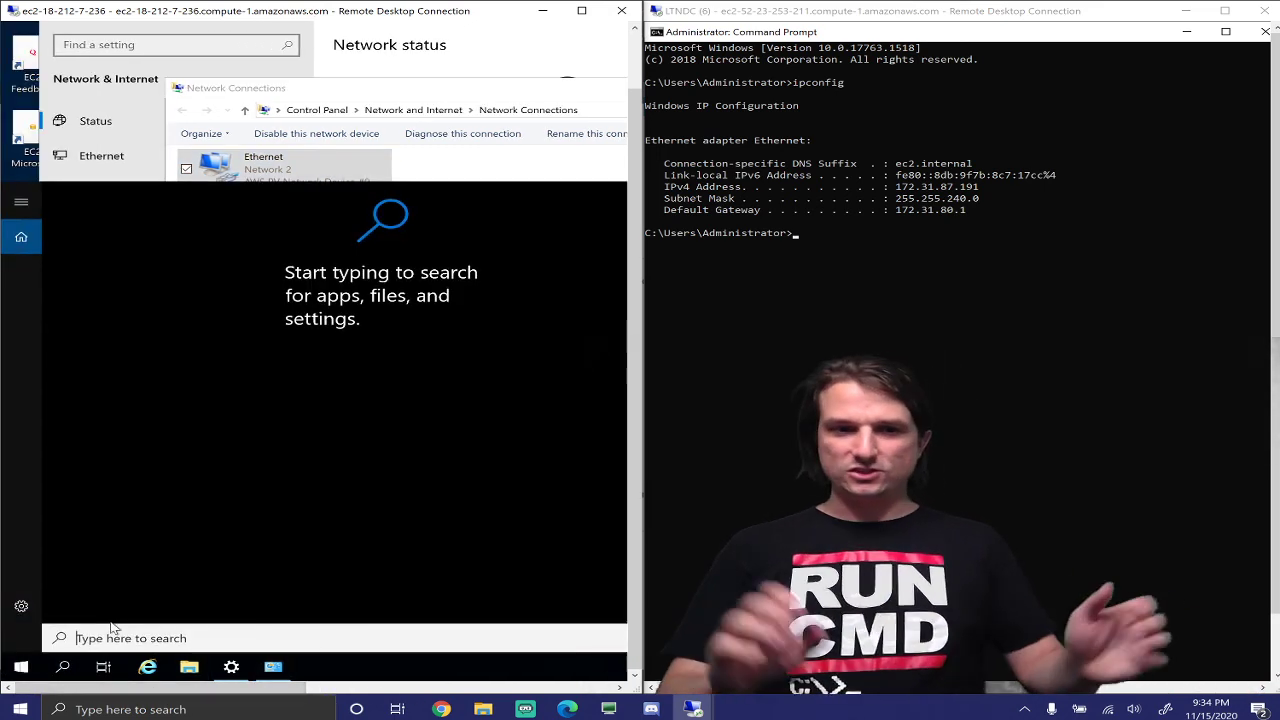
text(c)
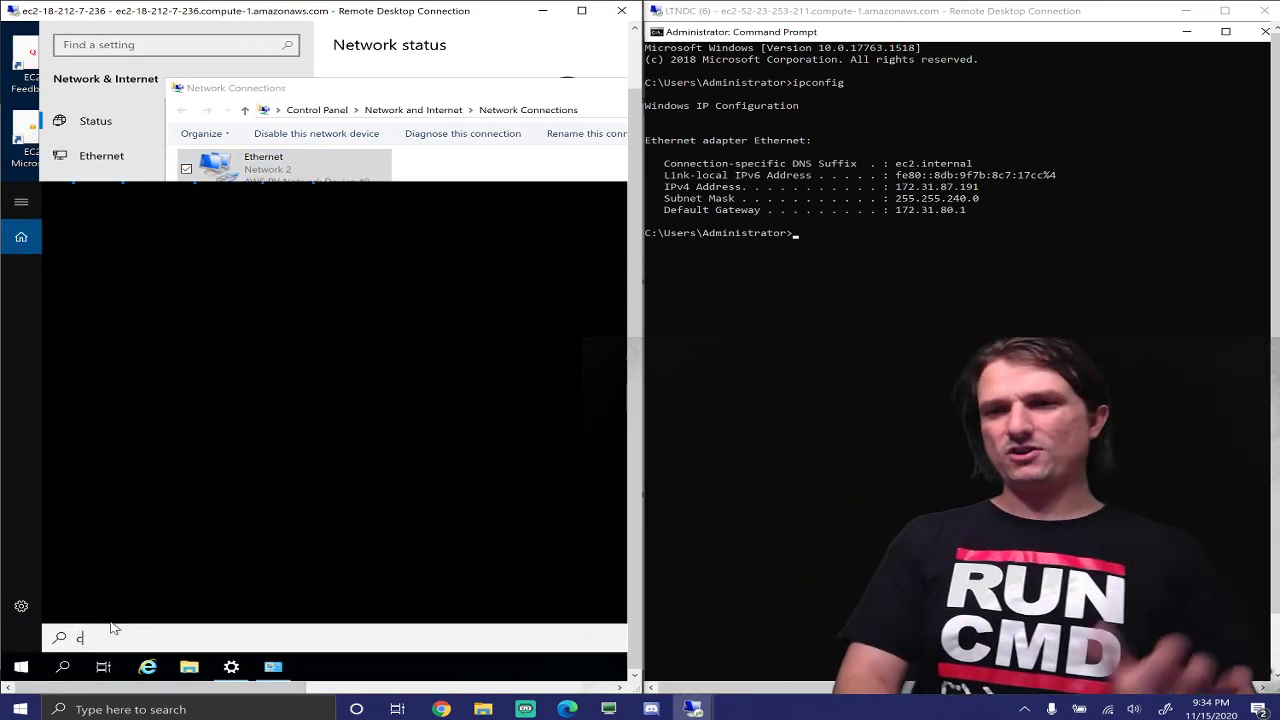
text(md)
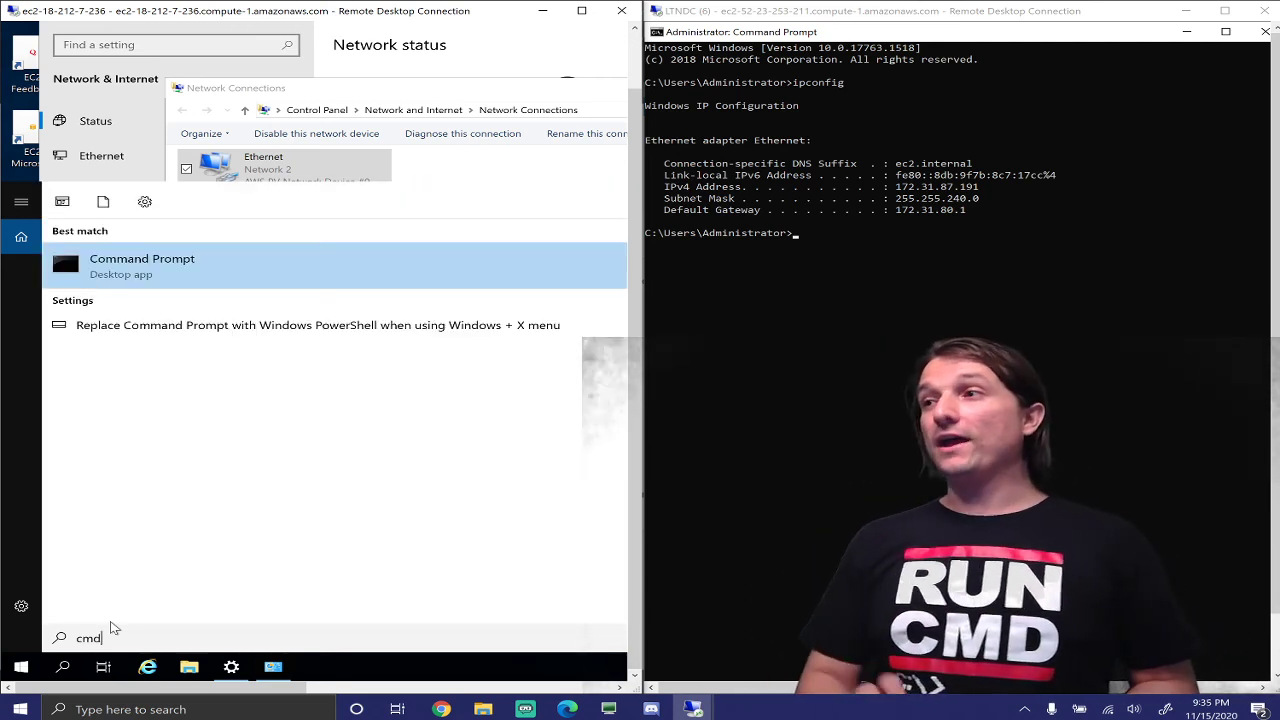
key(Return)
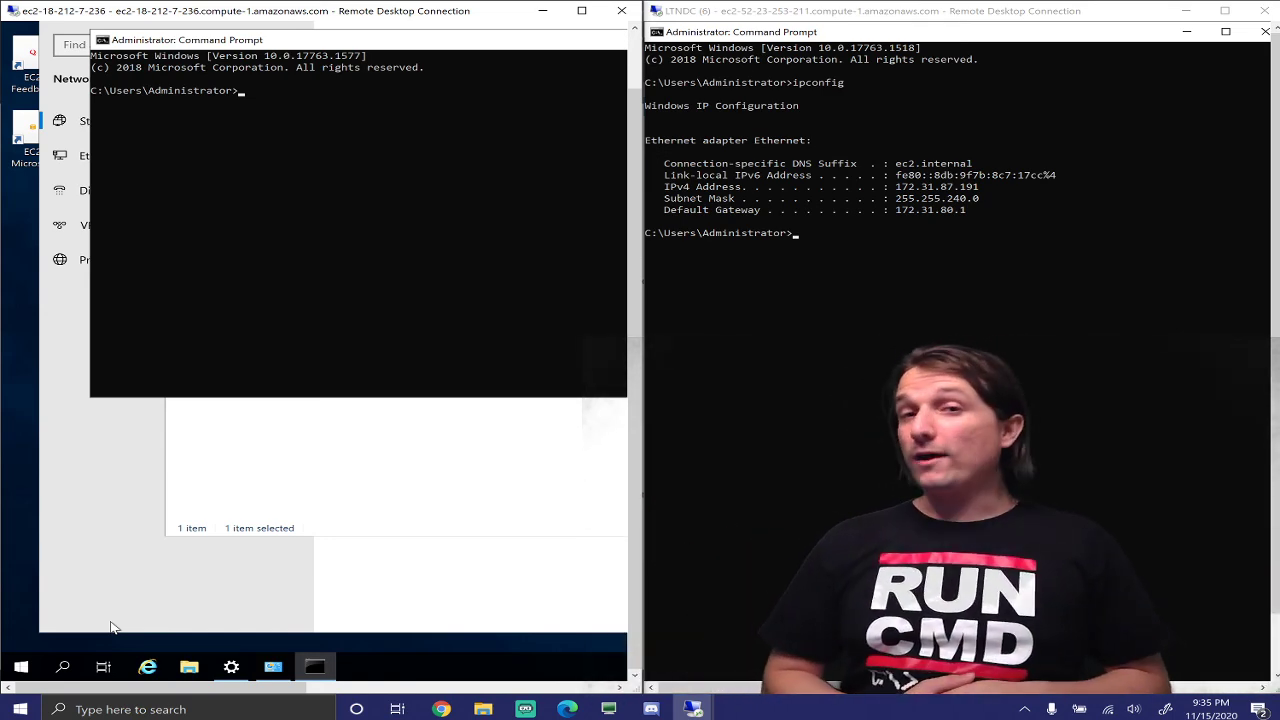
text(ping 172.31.)
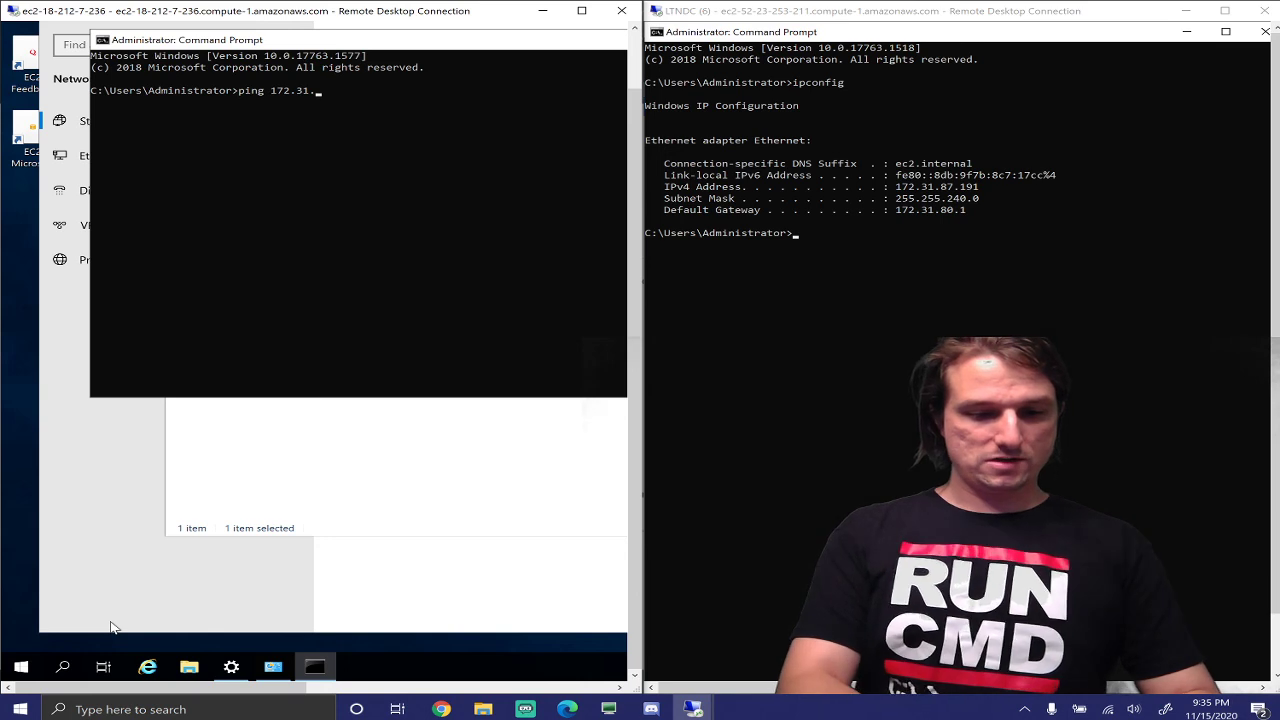
text(87.191)
key(Return)
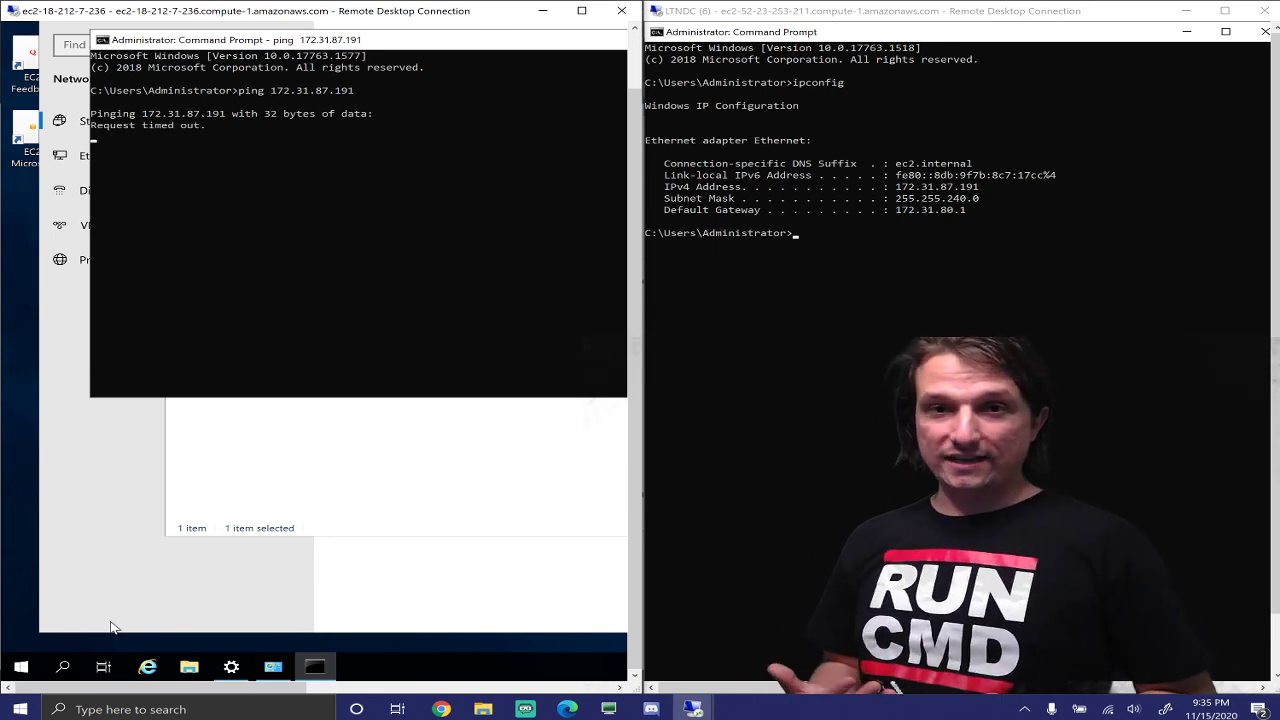
key(ctrl+c)
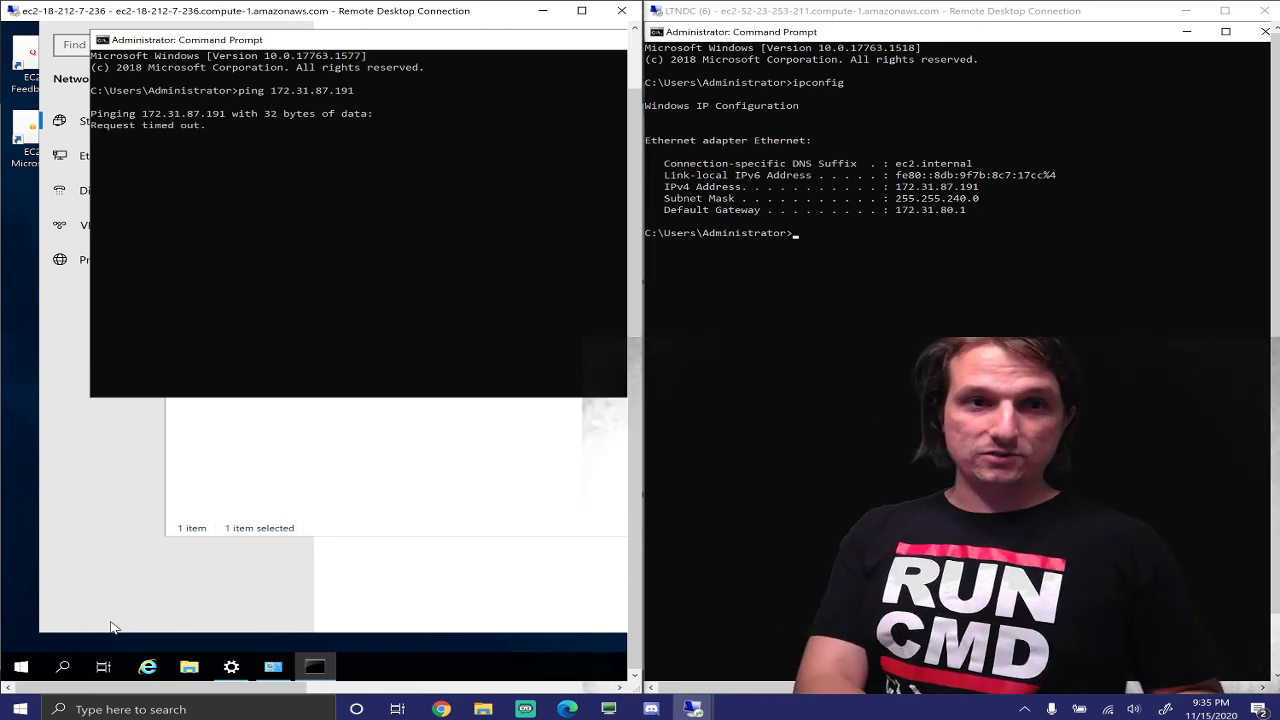
Run ipconfig, retry the ping to 172.31.87.191, then run nslookup, which times out
text(ipconfig)
key(Return)
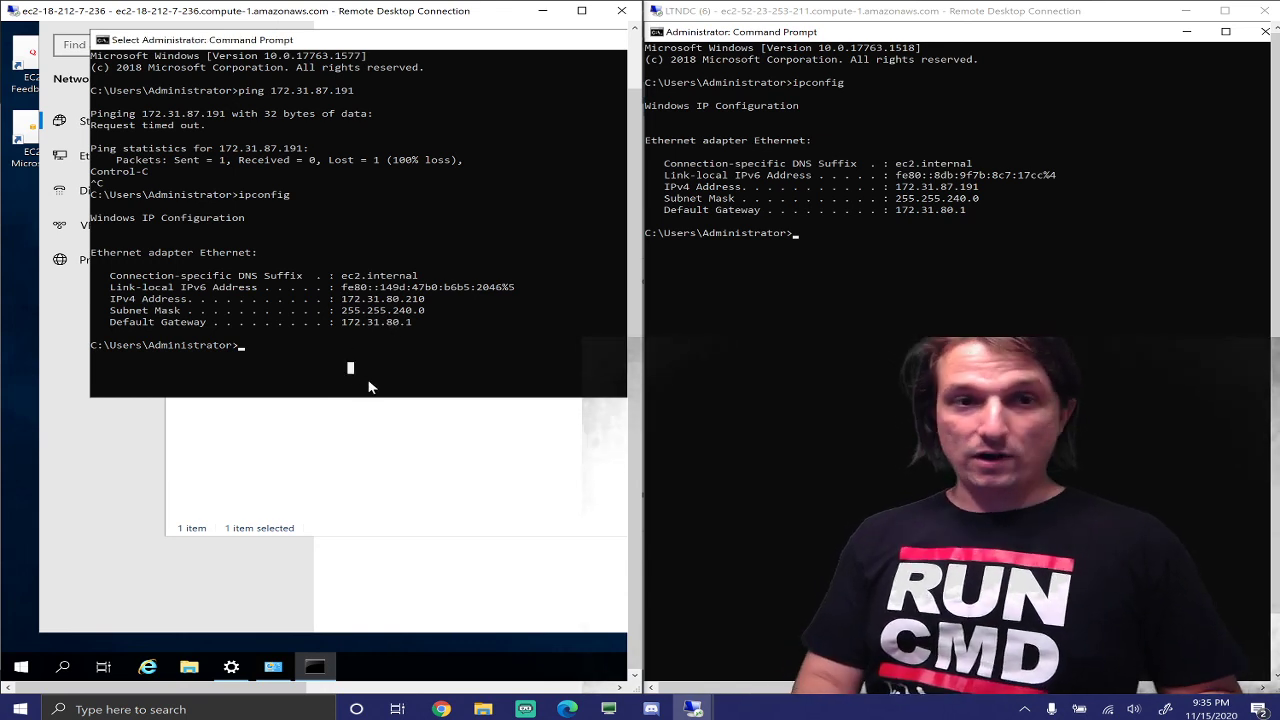
key(Up)
key(Up)
key(Return)
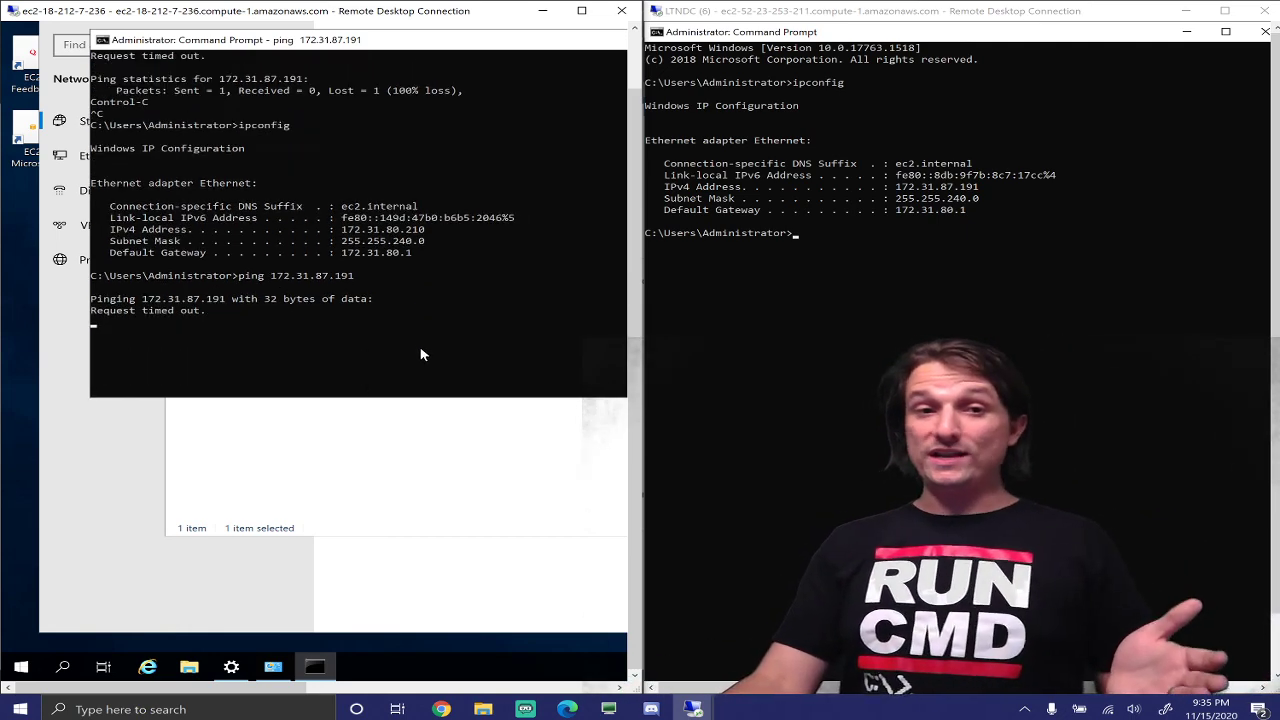
key(ctrl+c)
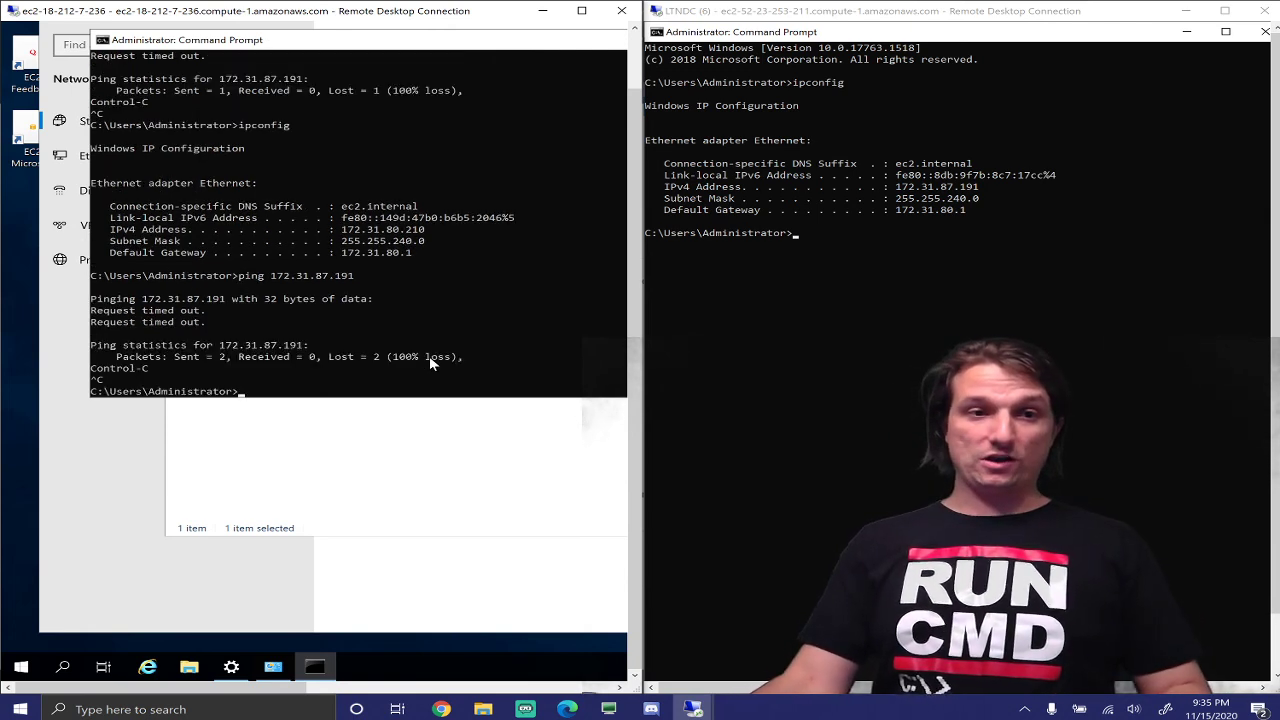
text(ns)
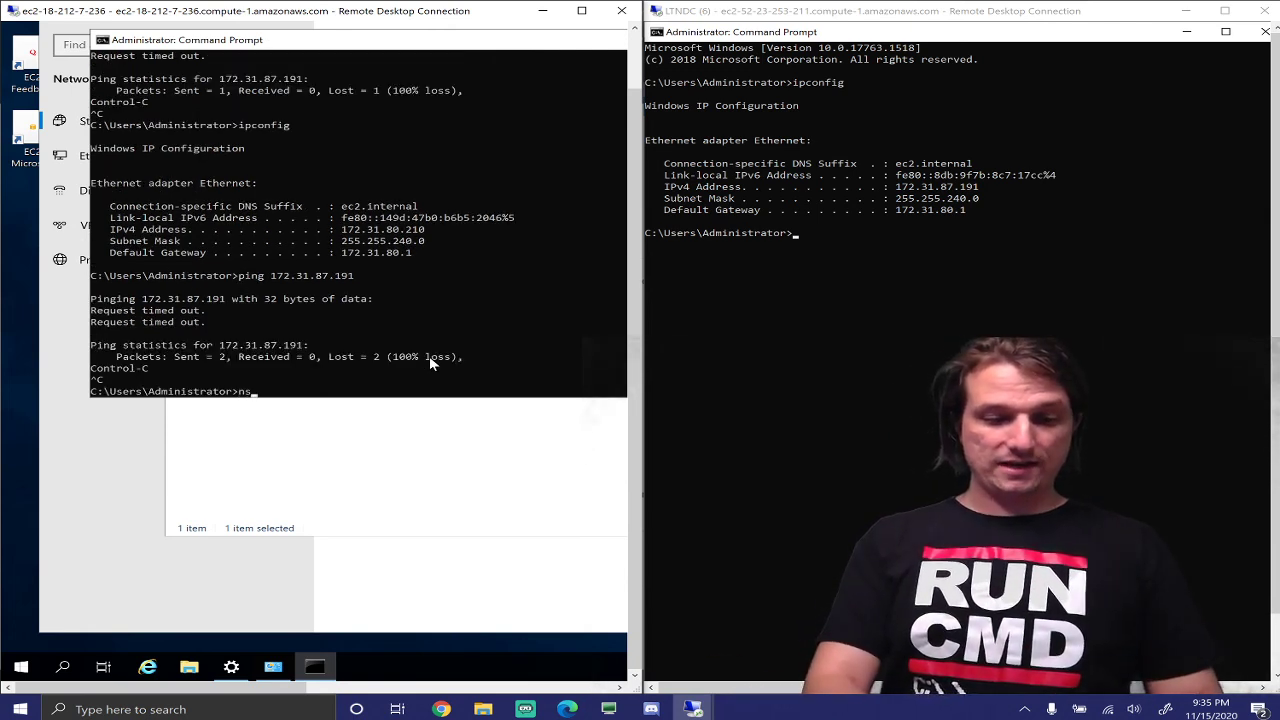
text(lookup)
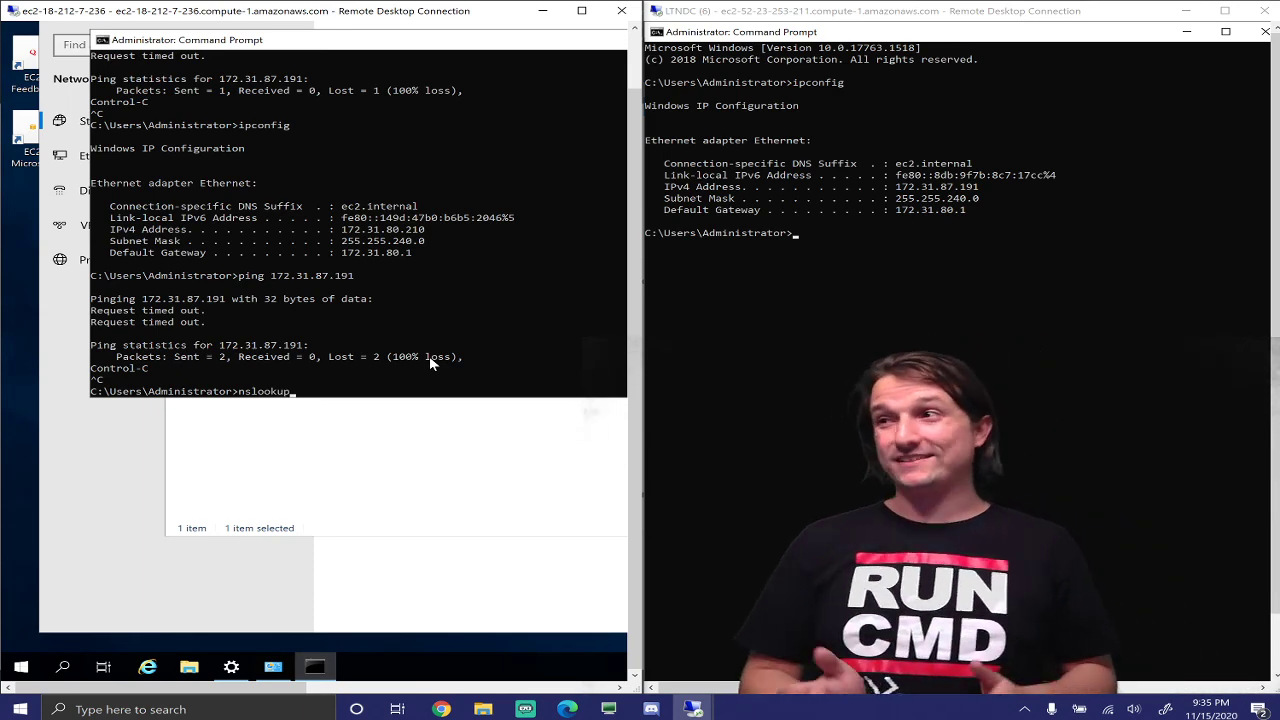
key(Return)
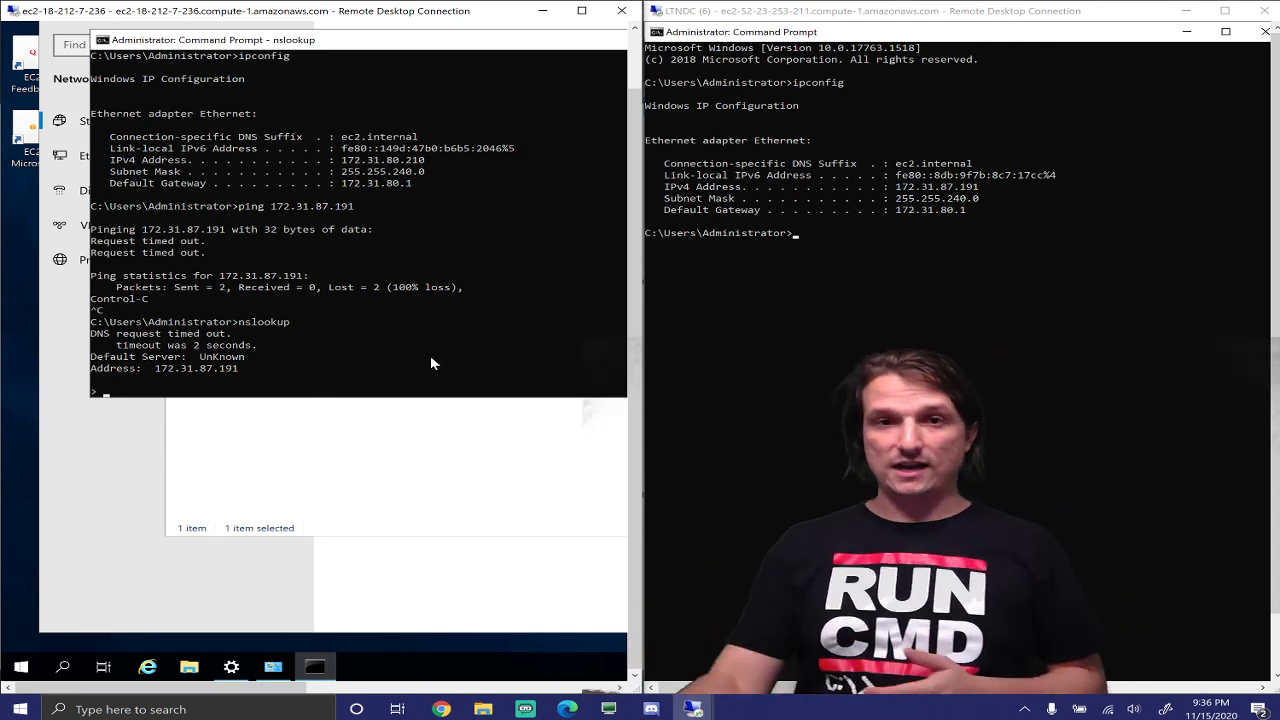
Hide the DC's Command Prompt, open Active Directory Users and Computers, and launch File Explorer on the client
click(1226, 157)
click(1187, 33)
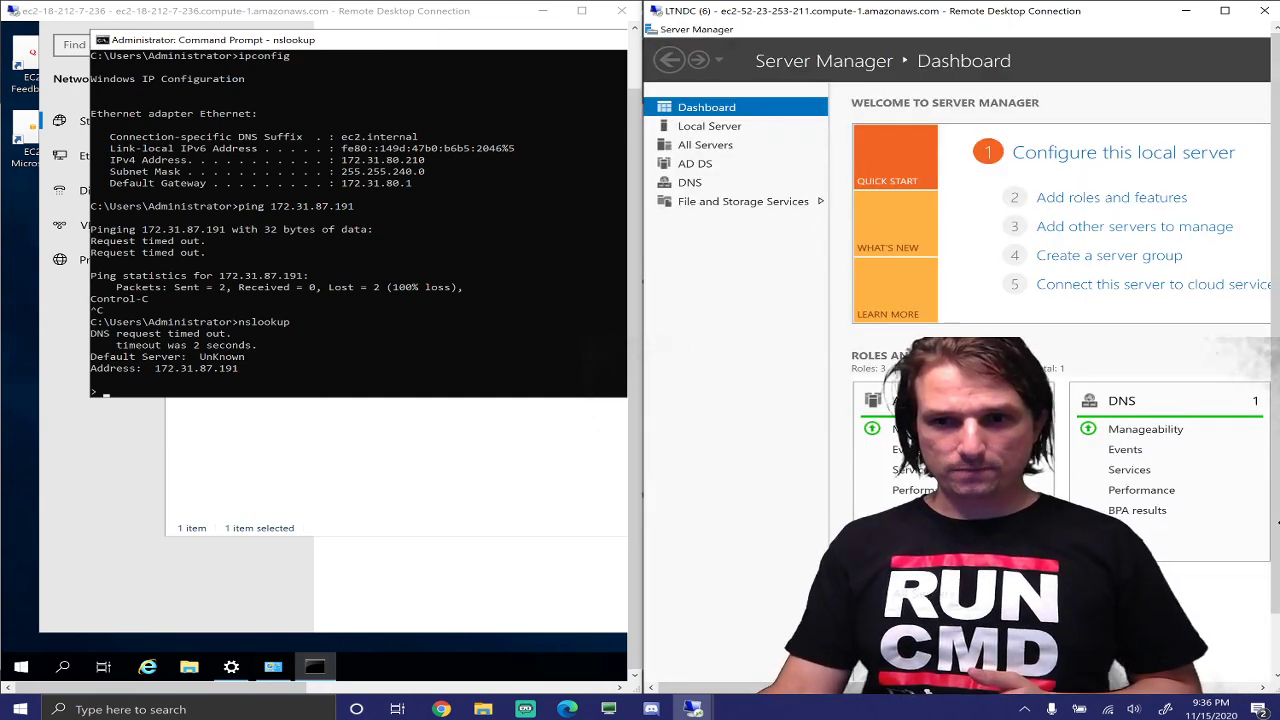
drag(1276, 523, 1262, 608)
click(914, 668)
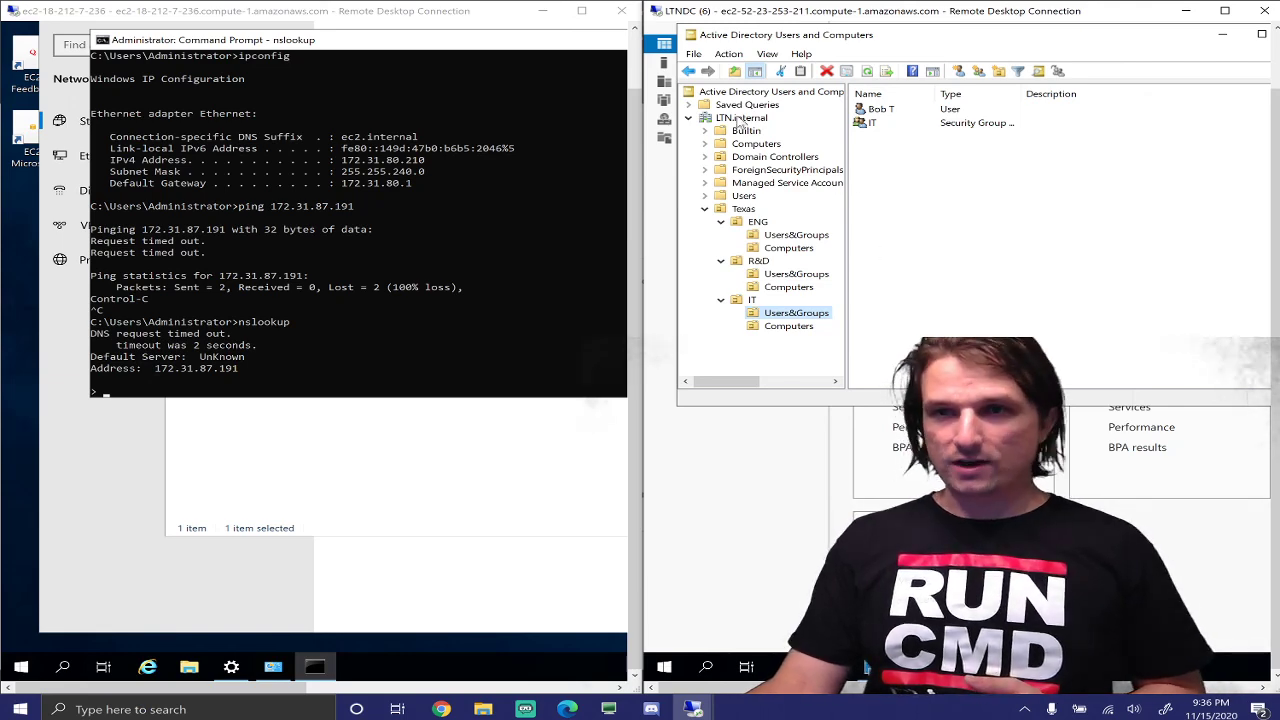
click(290, 486)
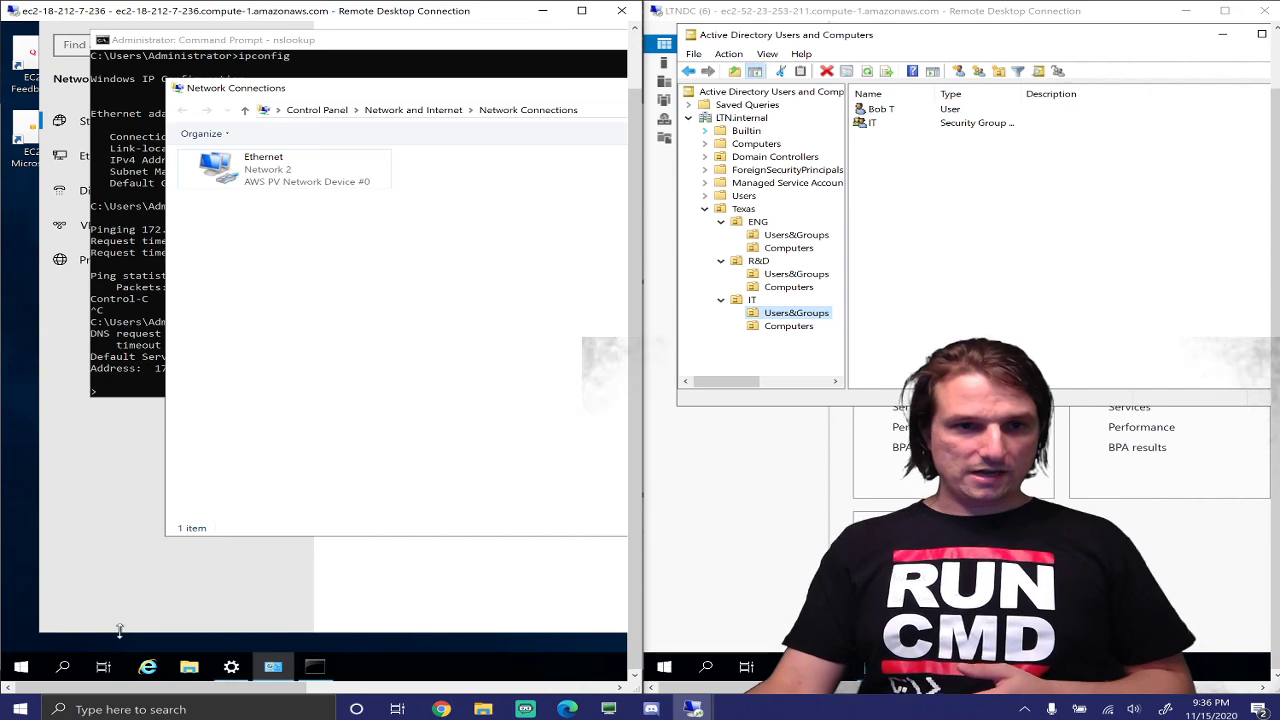
click(195, 672)
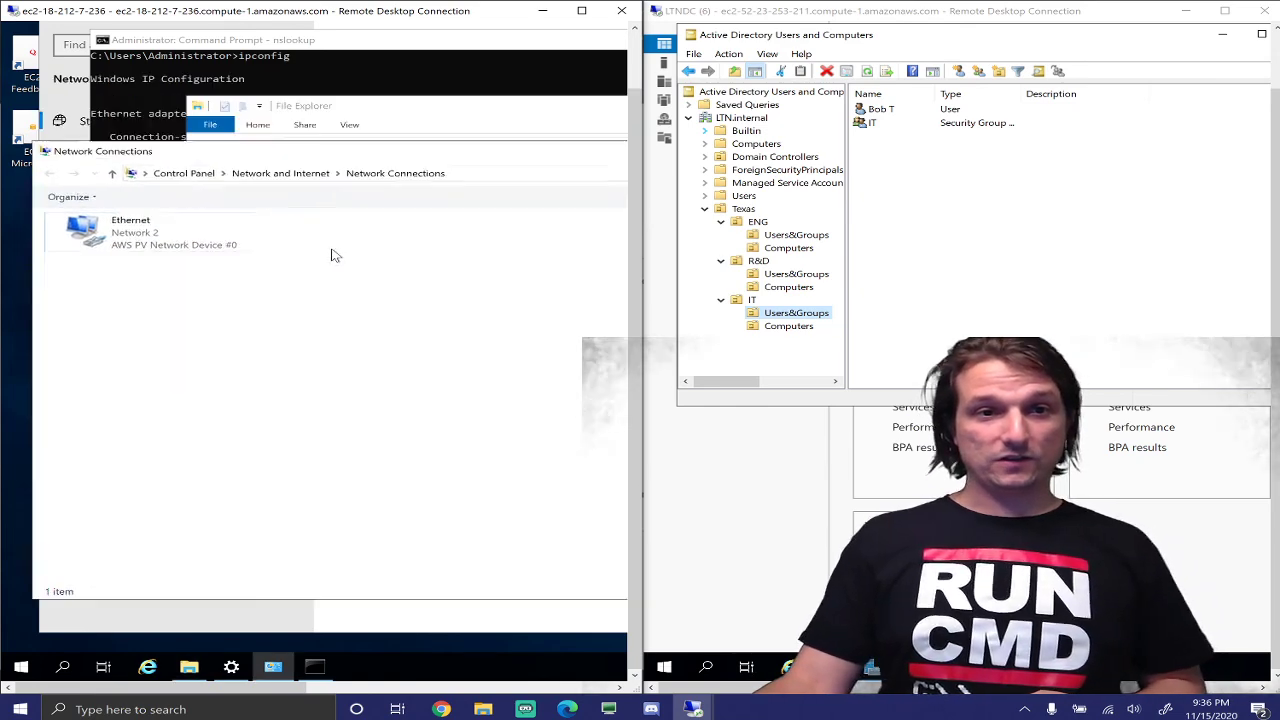
Open This PC's Properties full screen and the Computer Name tab showing workgroup WORKGROUP
click(388, 120)
drag(396, 106, 267, 90)
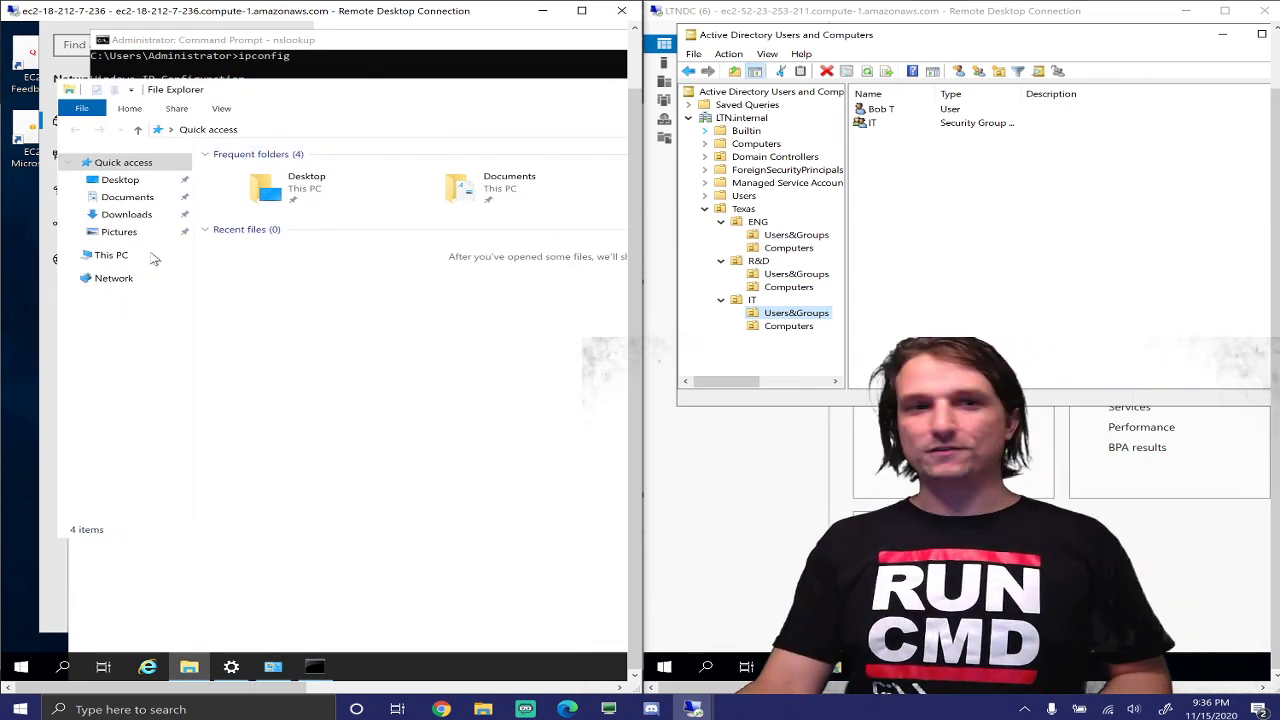
right_click(122, 263)
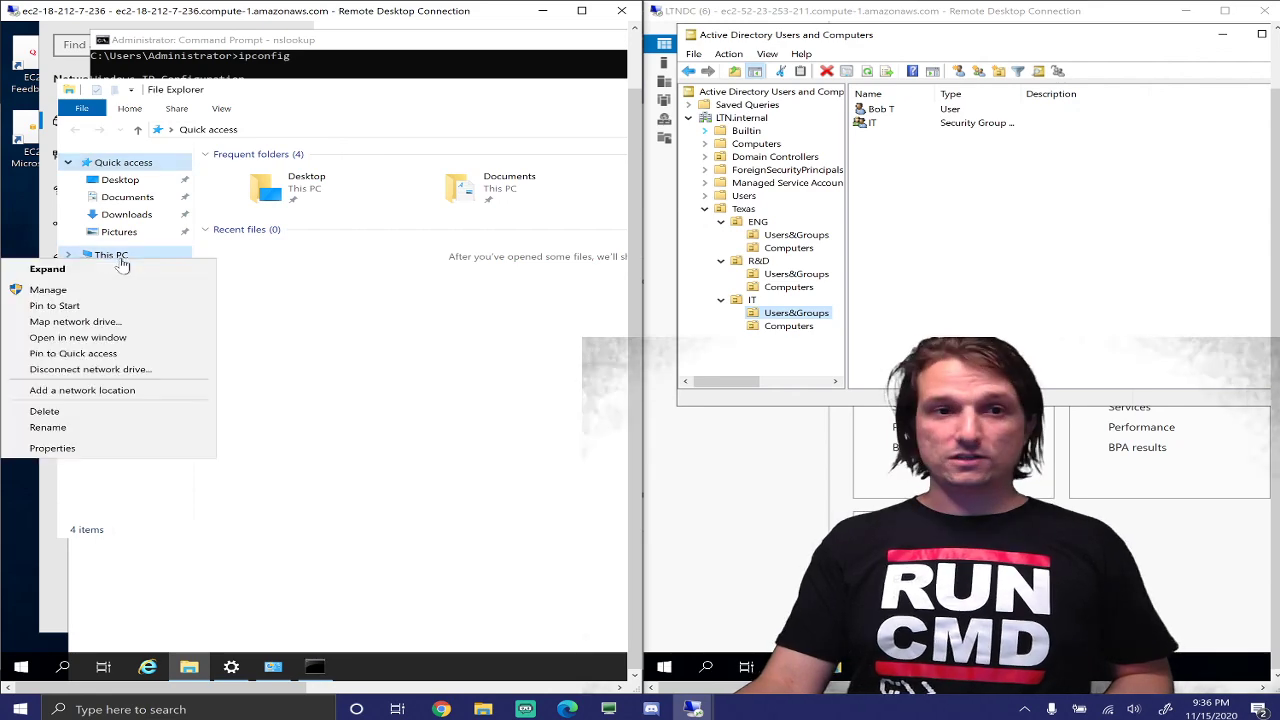
click(80, 448)
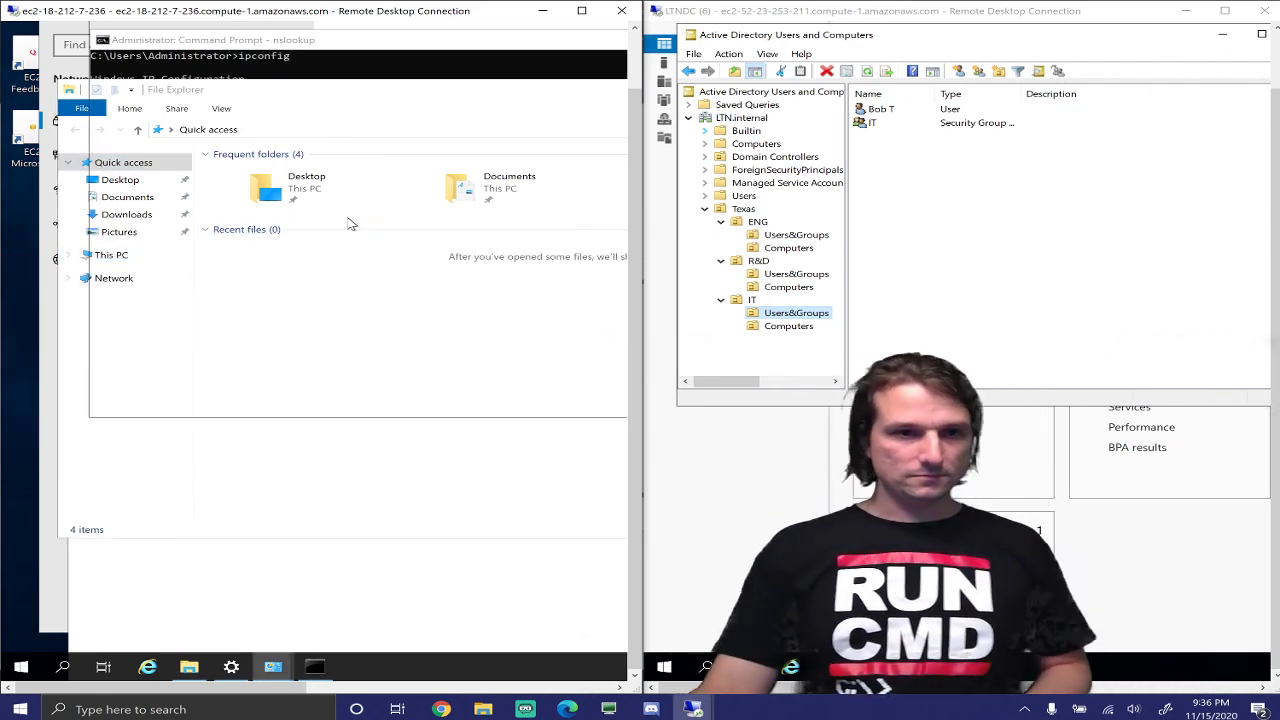
double_click(570, 10)
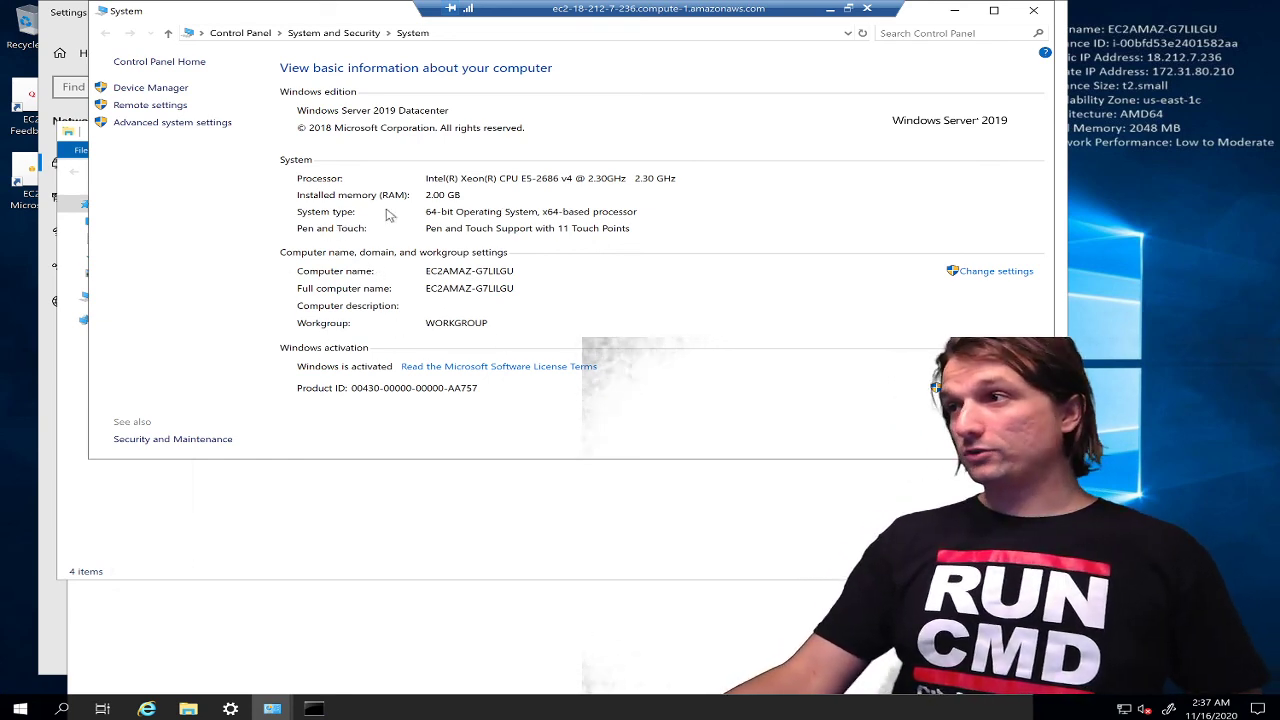
click(993, 273)
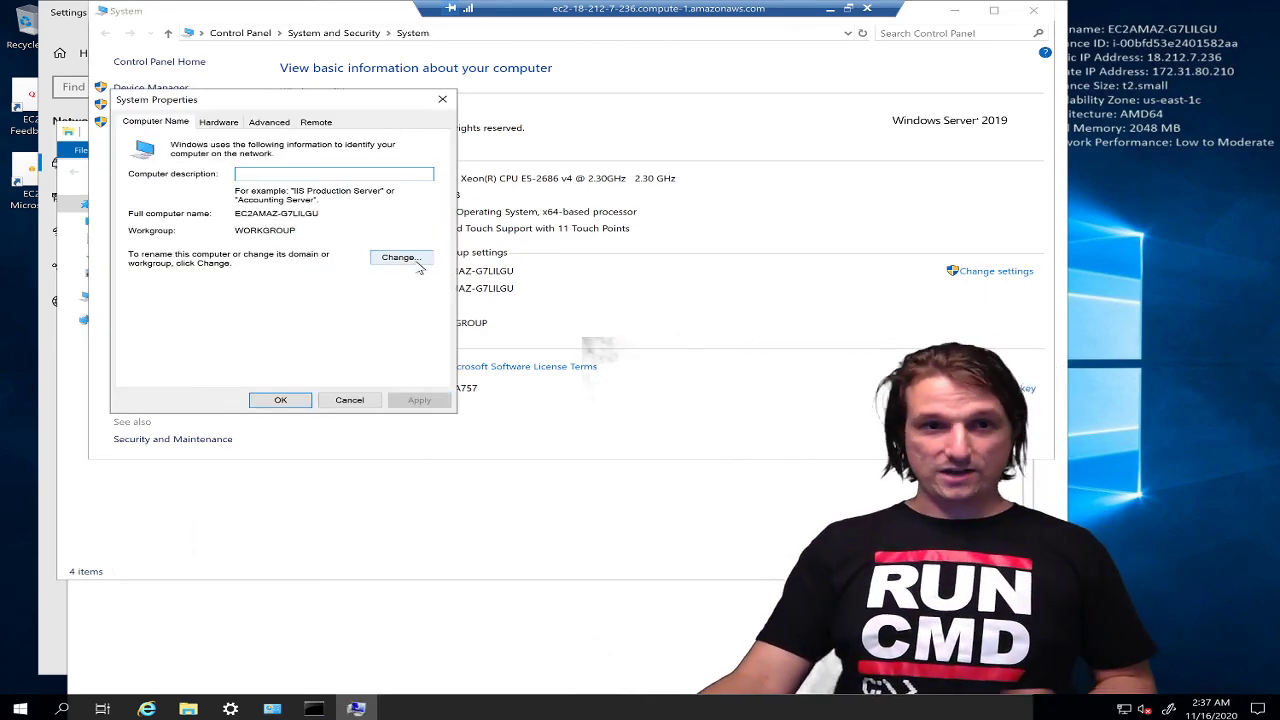
Try joining domain LTN.internal, dismiss the domain-controller-not-found error, and exit full screen
click(419, 264)
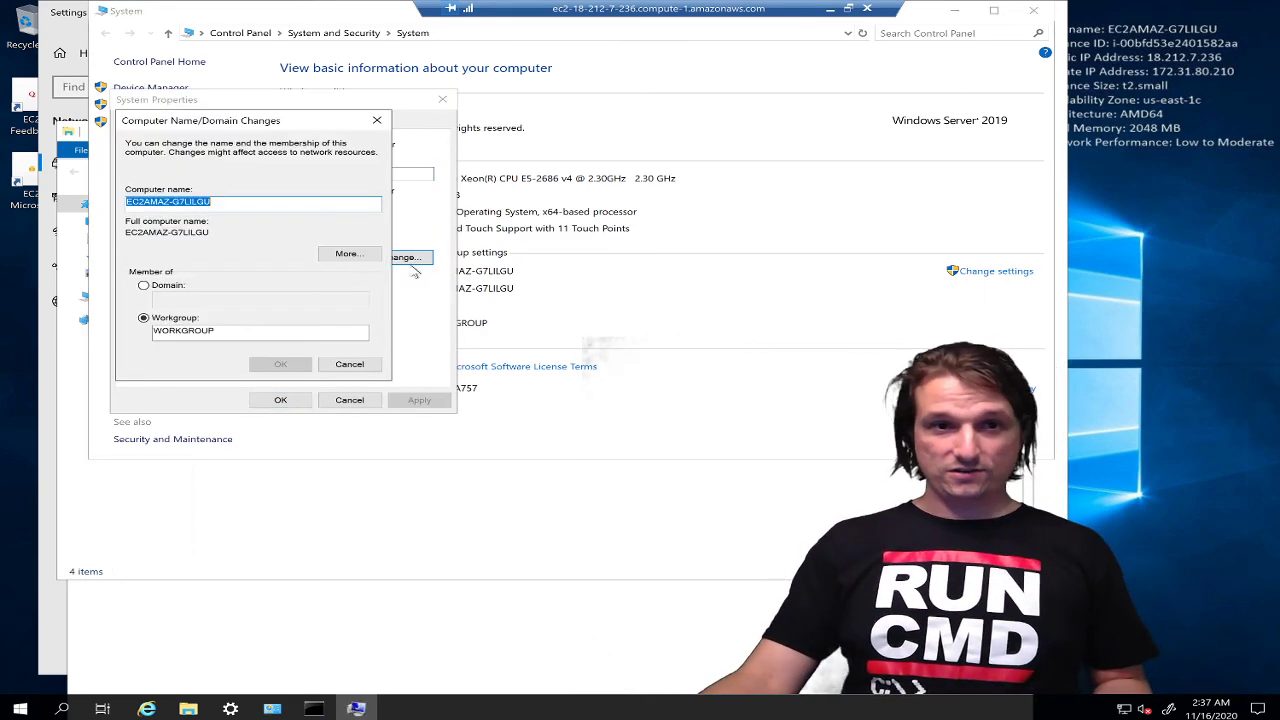
click(155, 289)
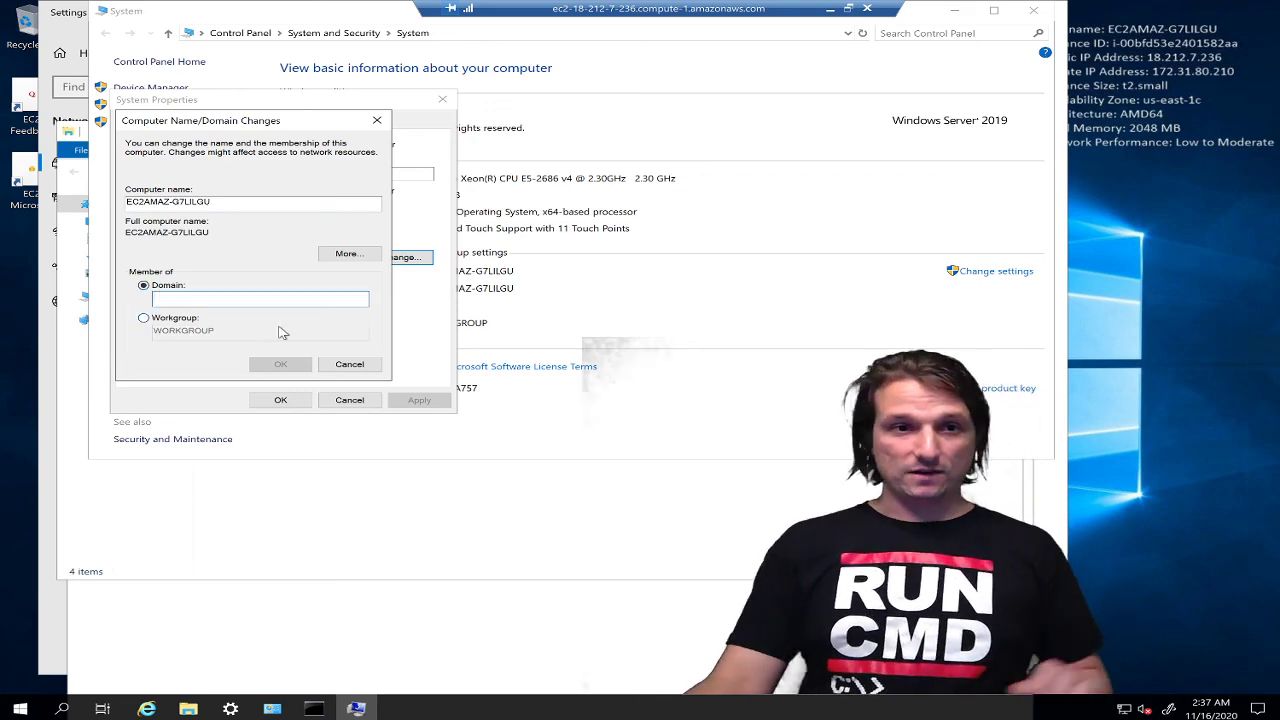
text(LTN.internal)
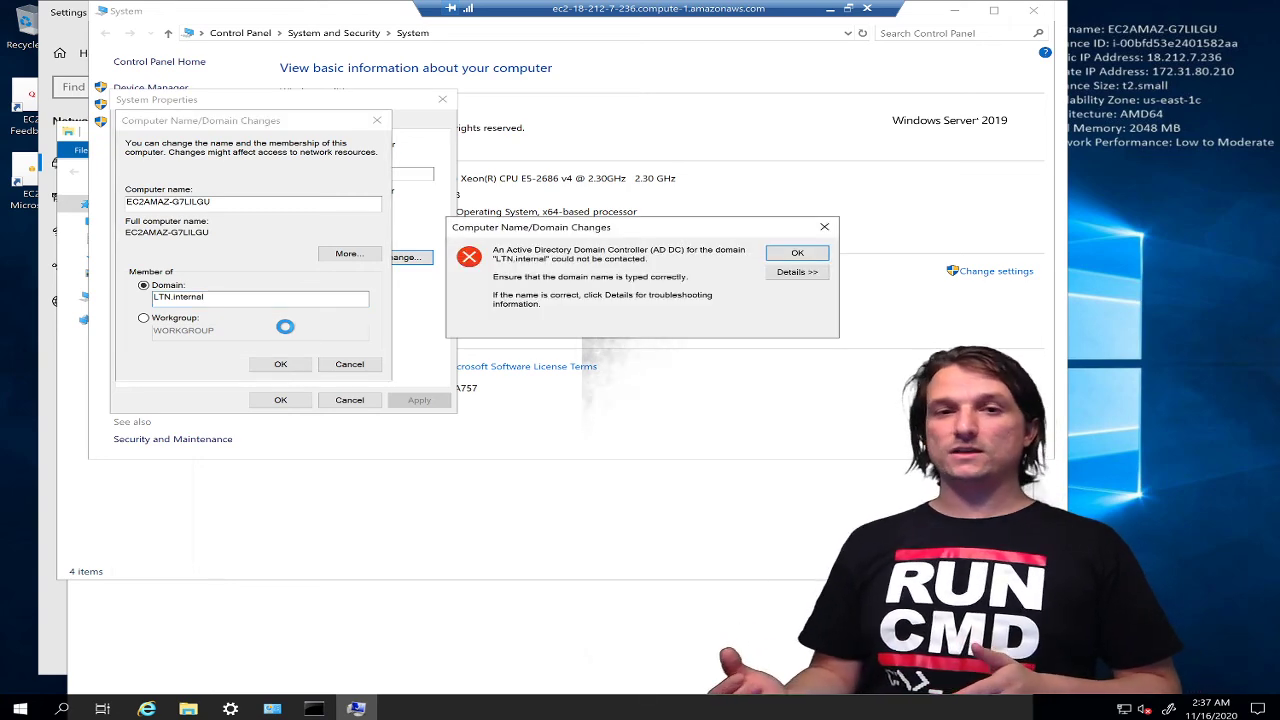
click(815, 258)
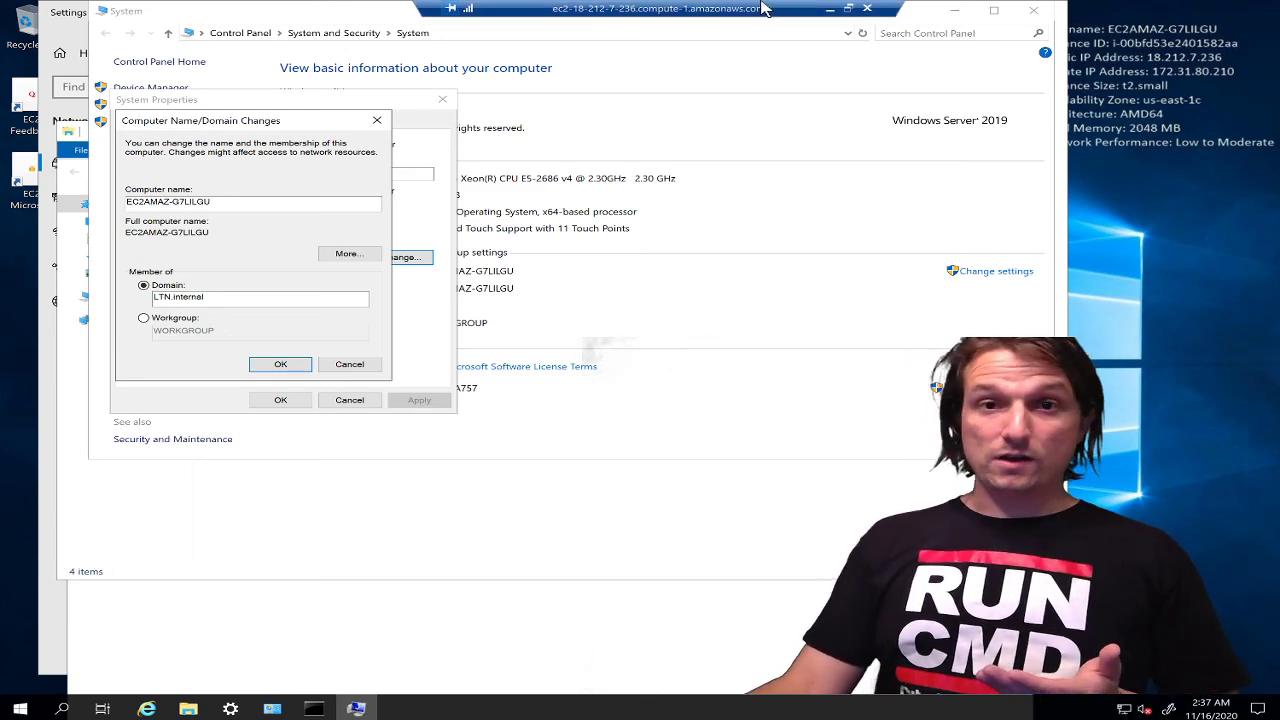
drag(765, 7, 317, 176)
Snap the client session to the left half and open the domain controller's network options
key(super+Left)
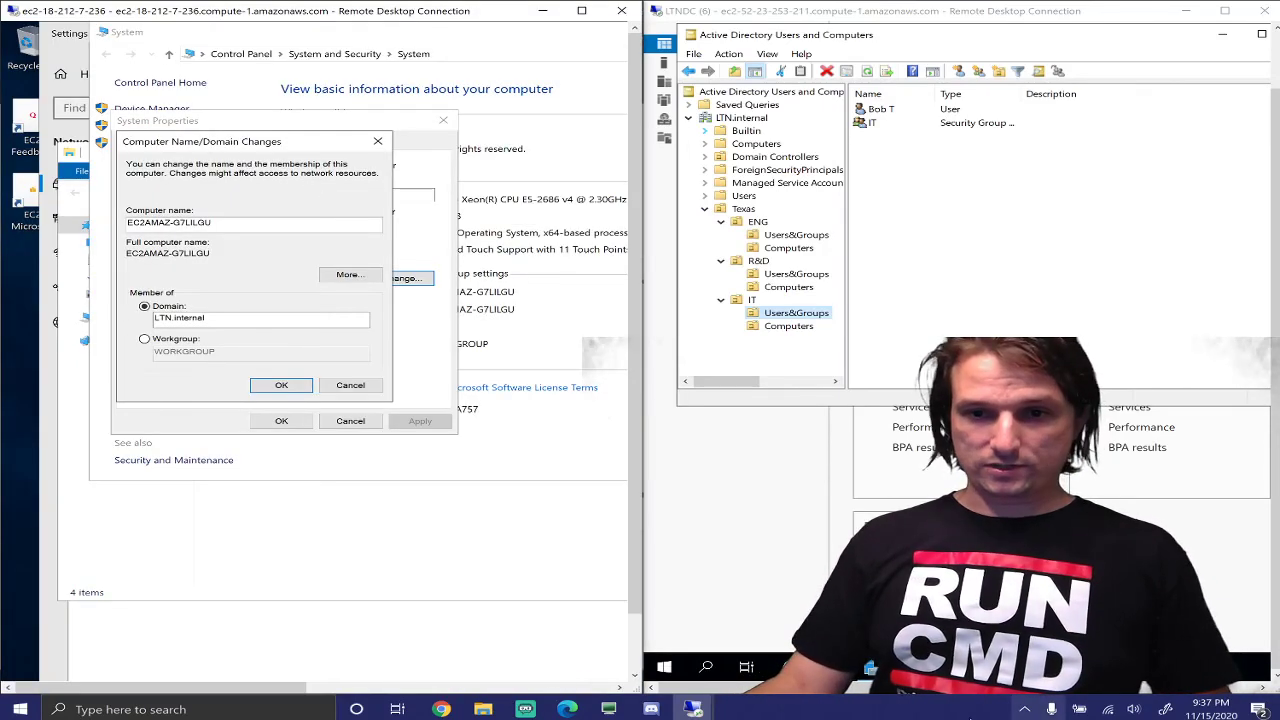
drag(906, 688, 1215, 690)
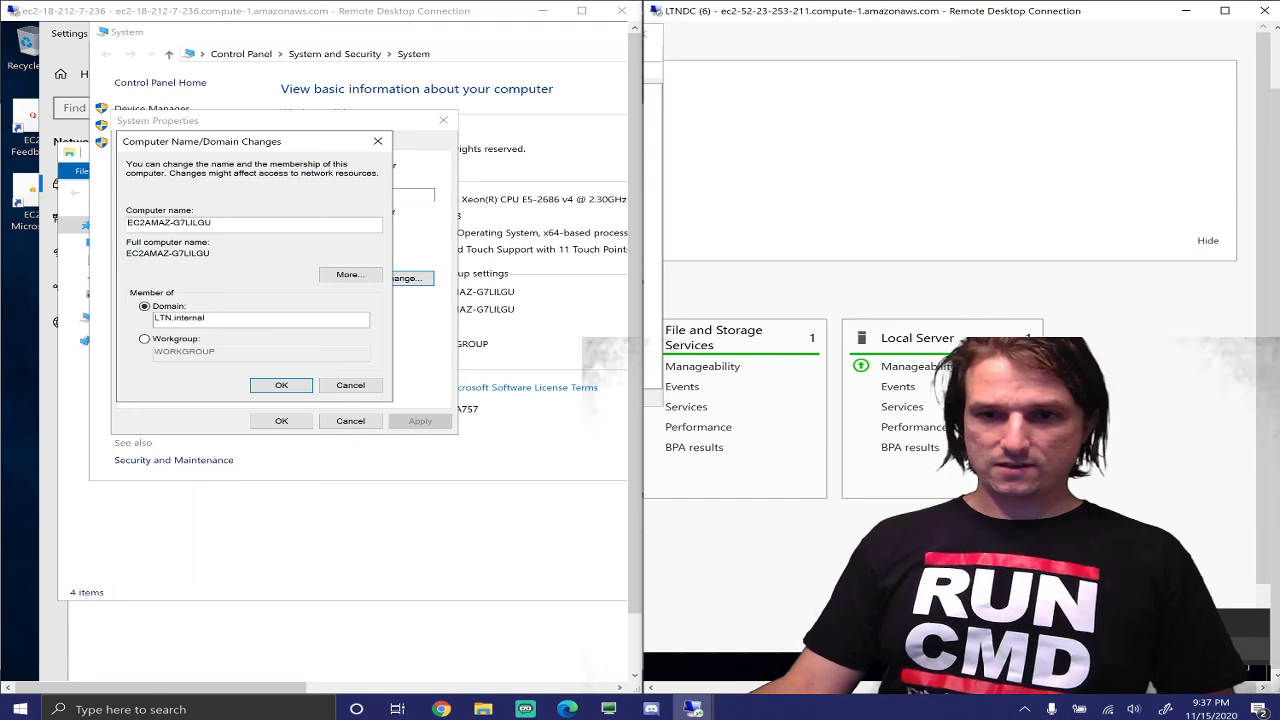
click(1160, 648)
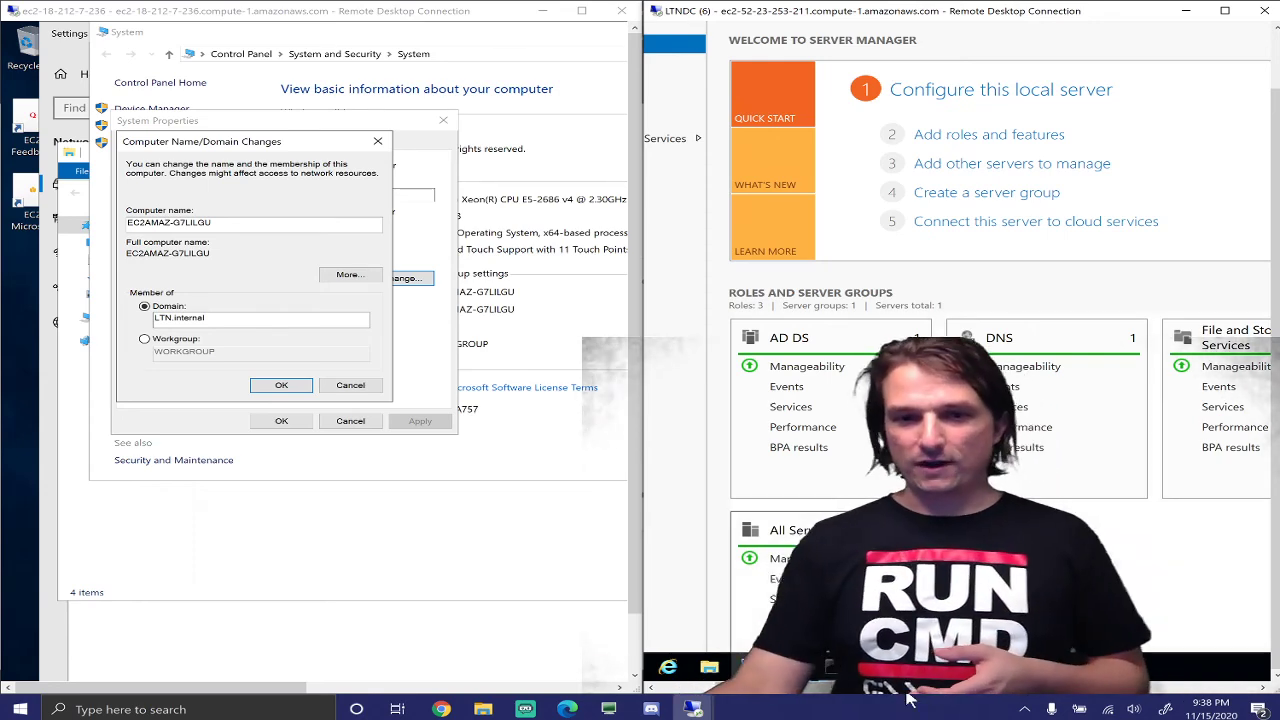
mouse_move(955, 690)
mouse_down()
mouse_move(991, 690)
mouse_move(940, 690)
mouse_up()
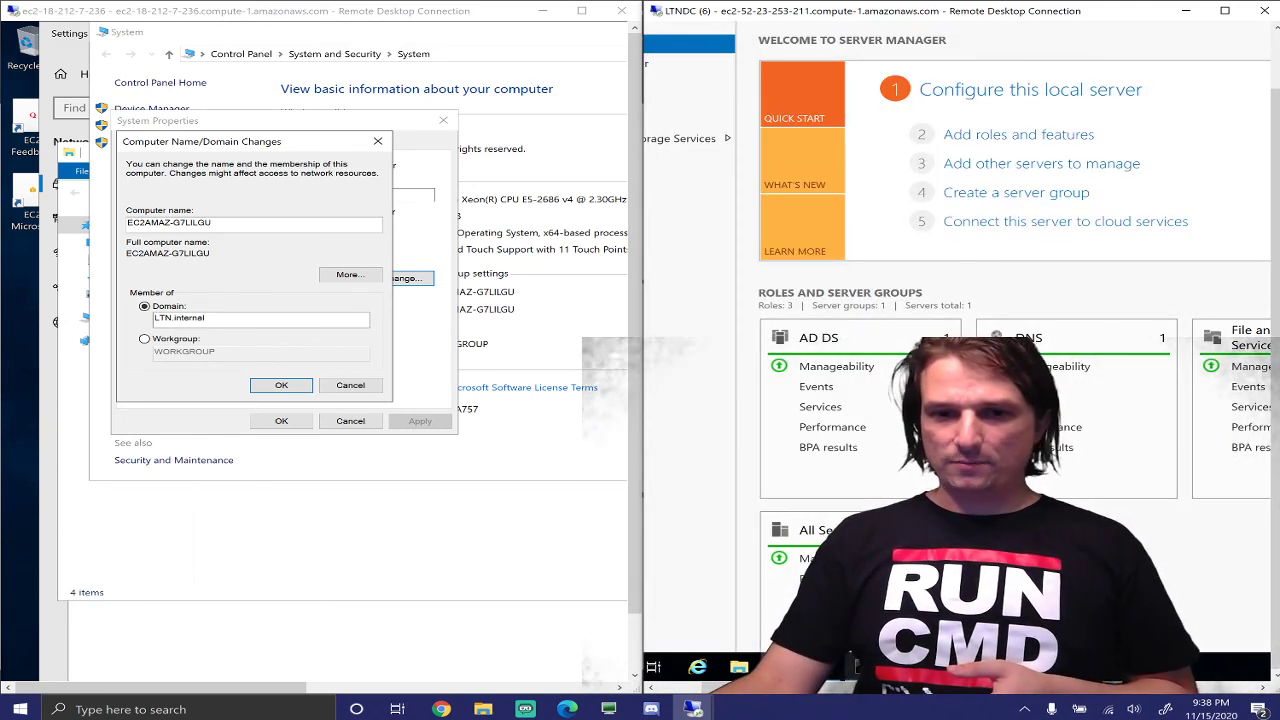
drag(897, 690, 1248, 690)
right_click(1130, 670)
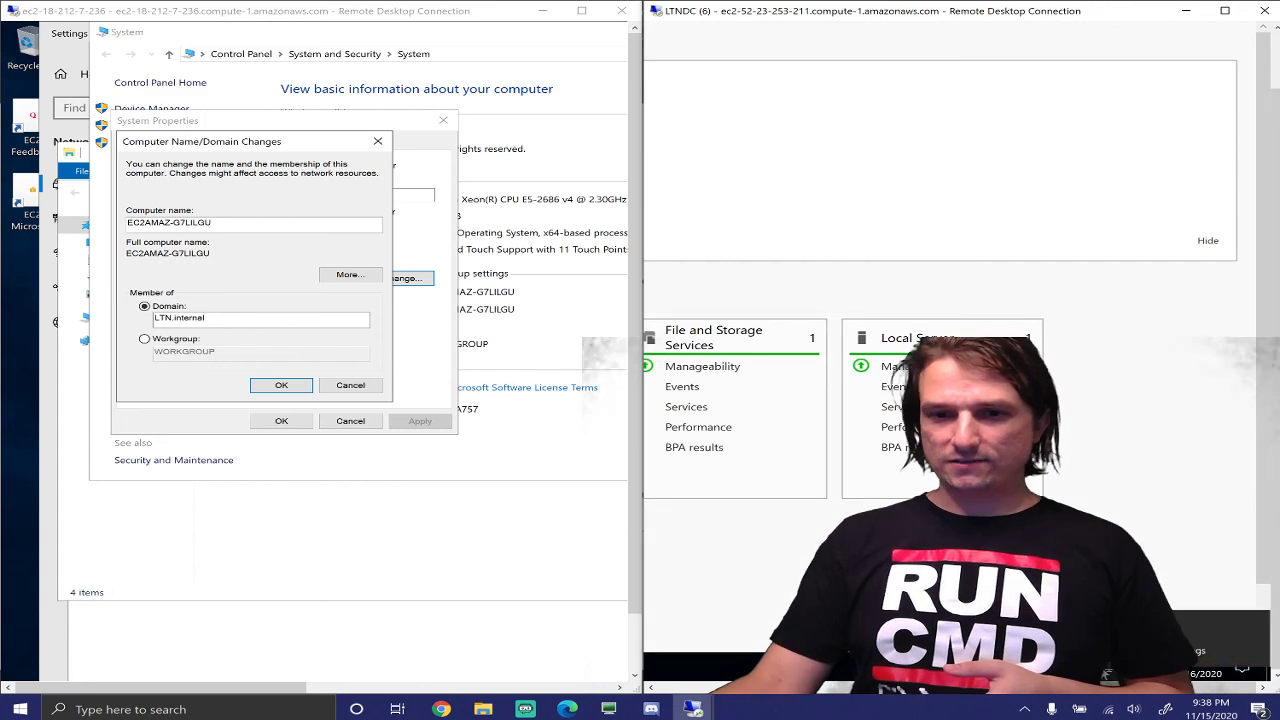
Open the domain controller's network settings and snap its session to the right half of the screen
click(1135, 650)
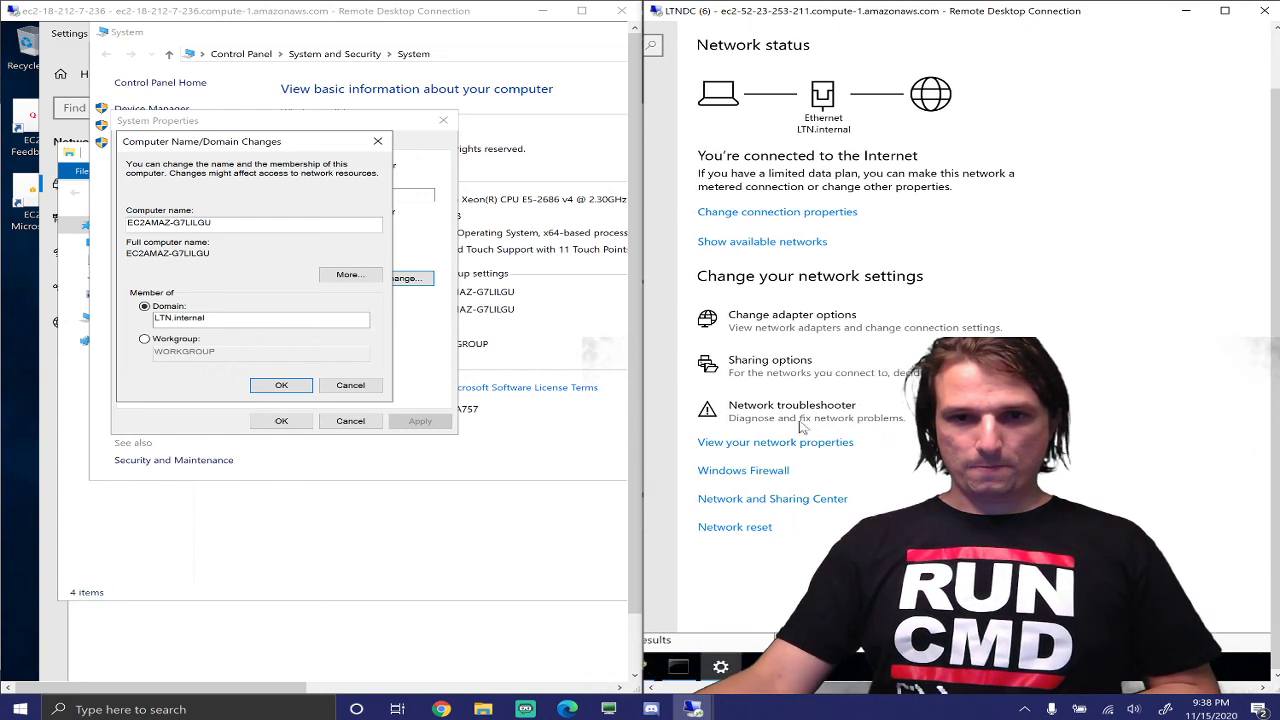
drag(765, 8, 731, 200)
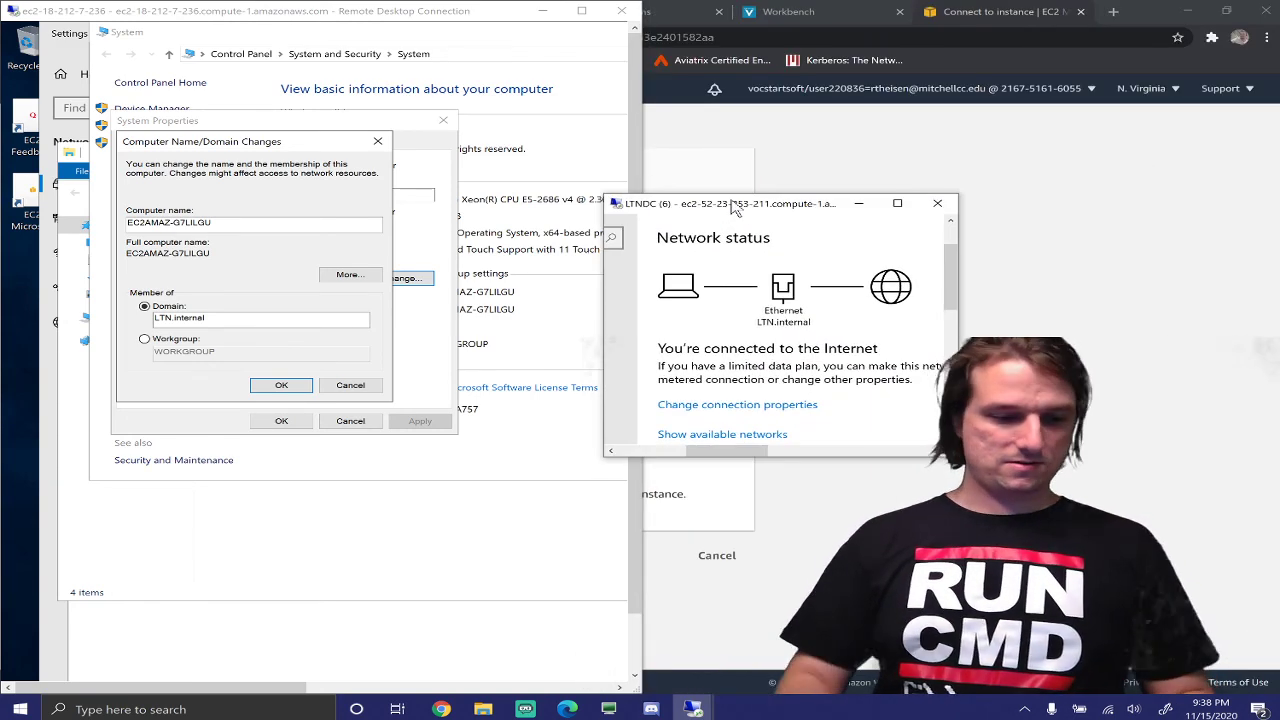
key(super+Right)
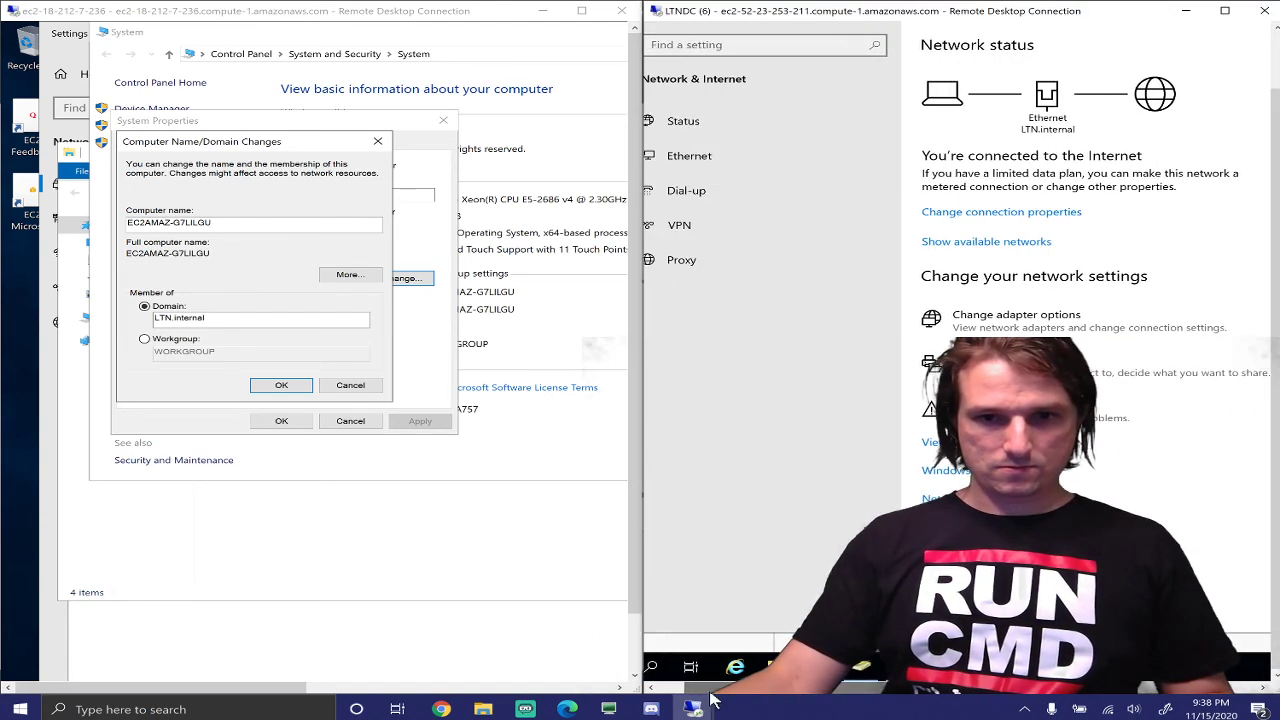
mouse_move(819, 667)
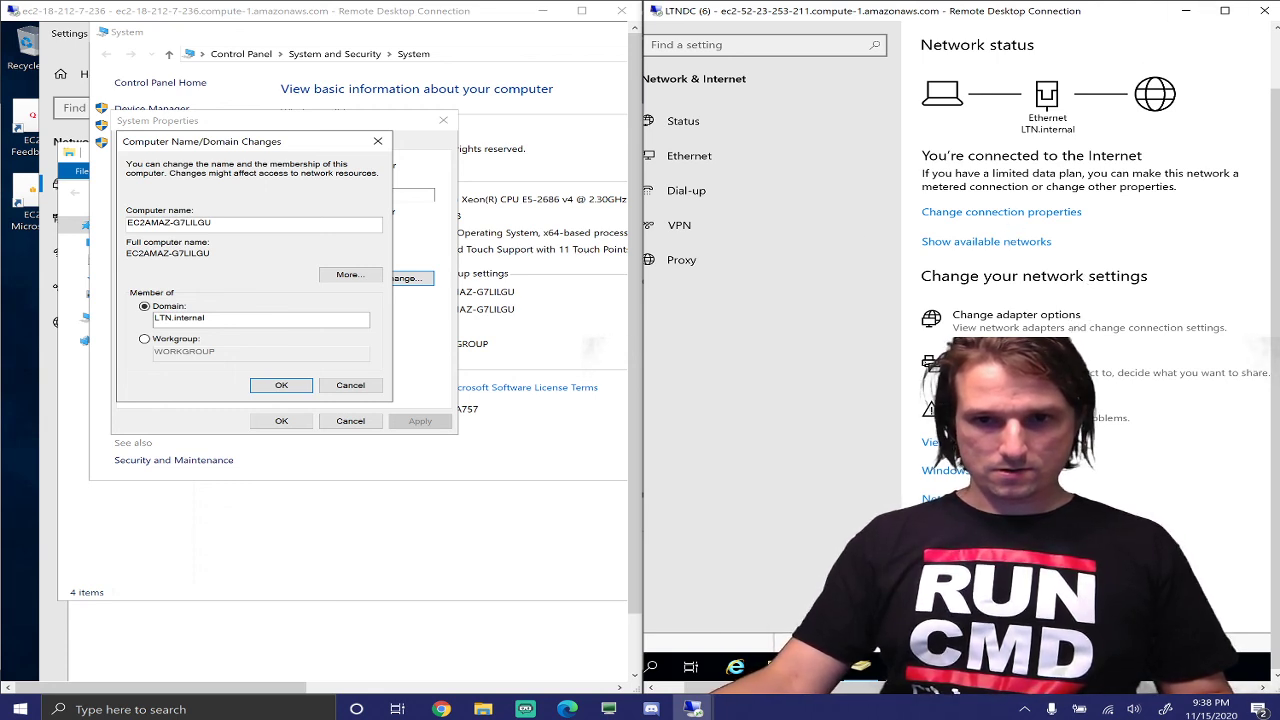
click(819, 667)
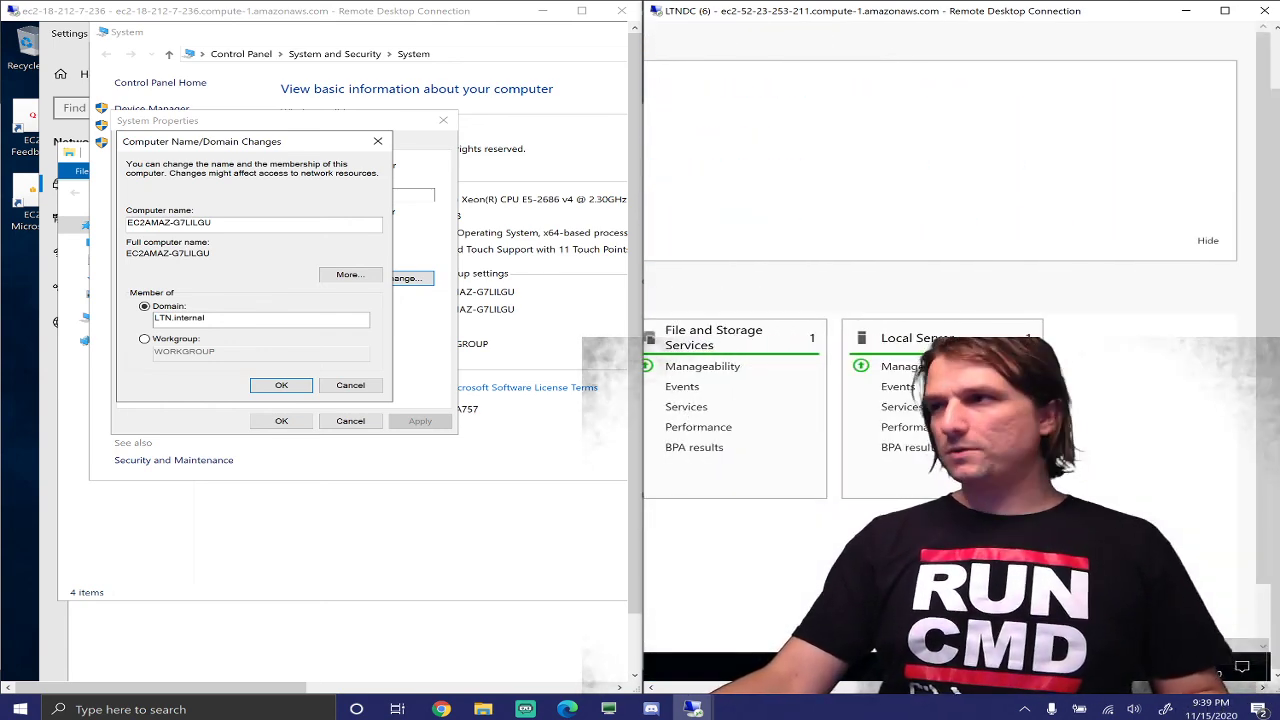
drag(1077, 688, 869, 688)
Try Change adapter options, dismiss the access-denied errors, and show the Ethernet connection page
click(855, 335)
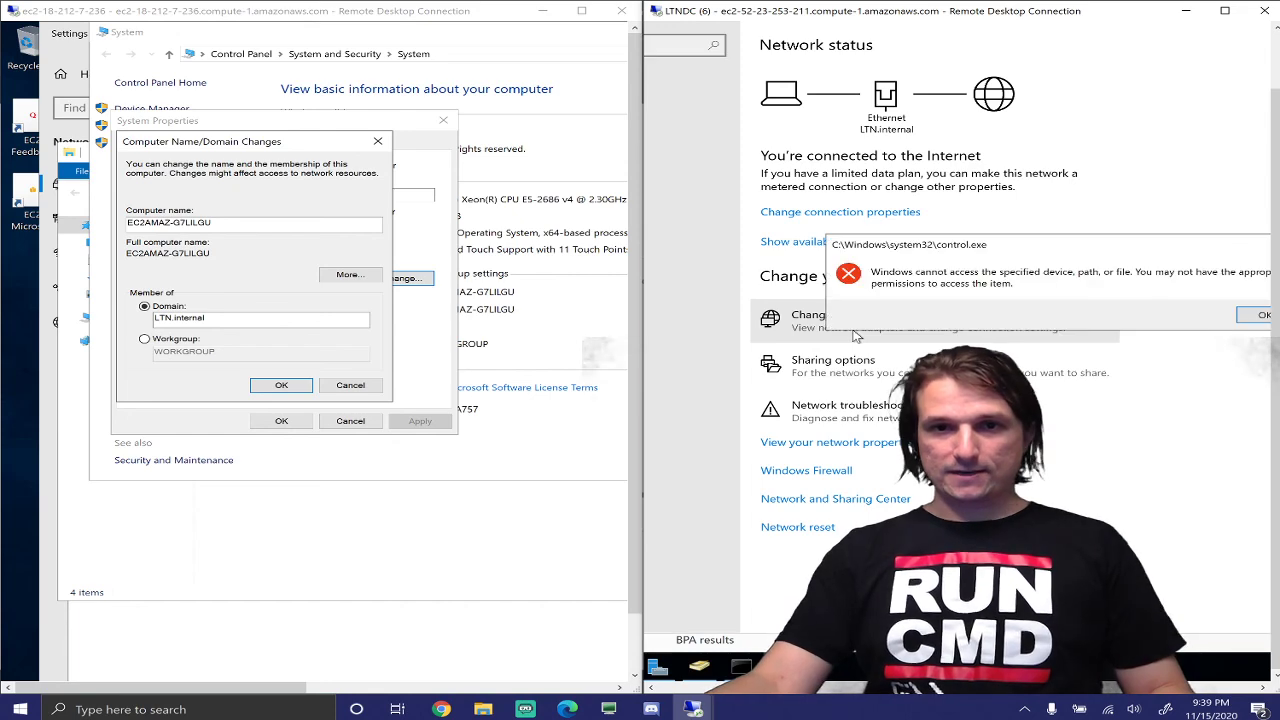
click(1237, 320)
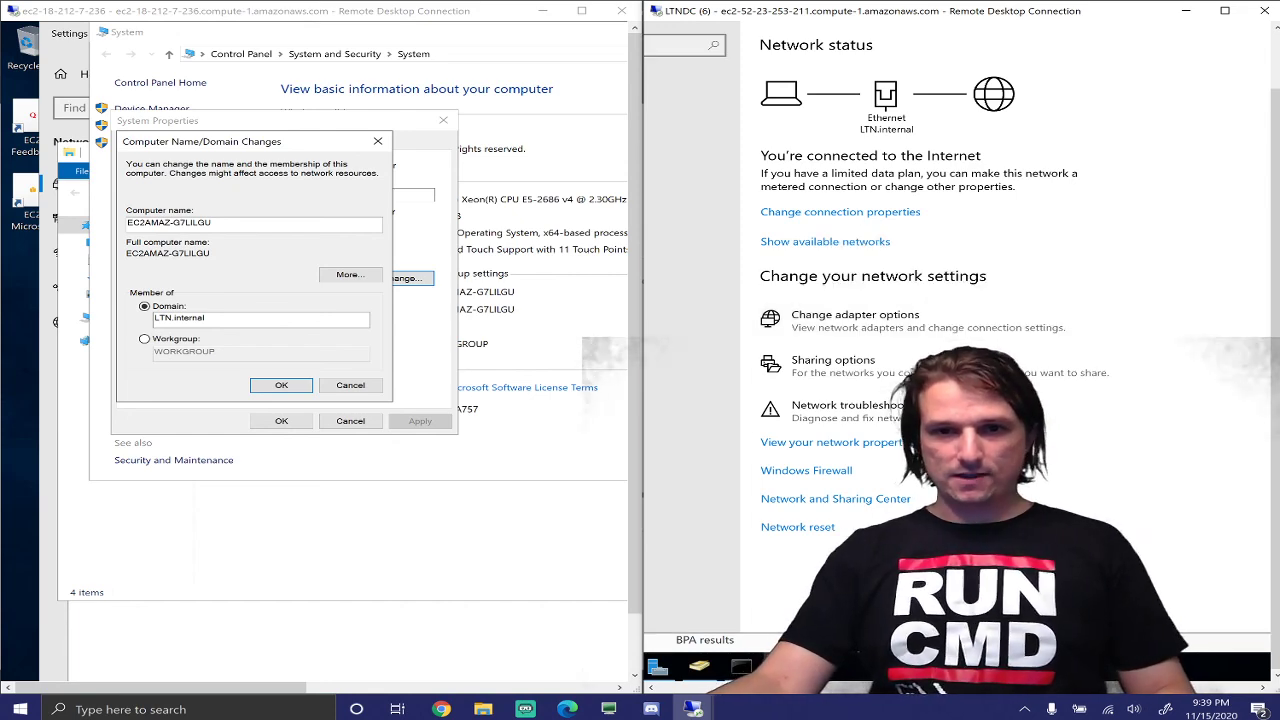
drag(1022, 693, 925, 697)
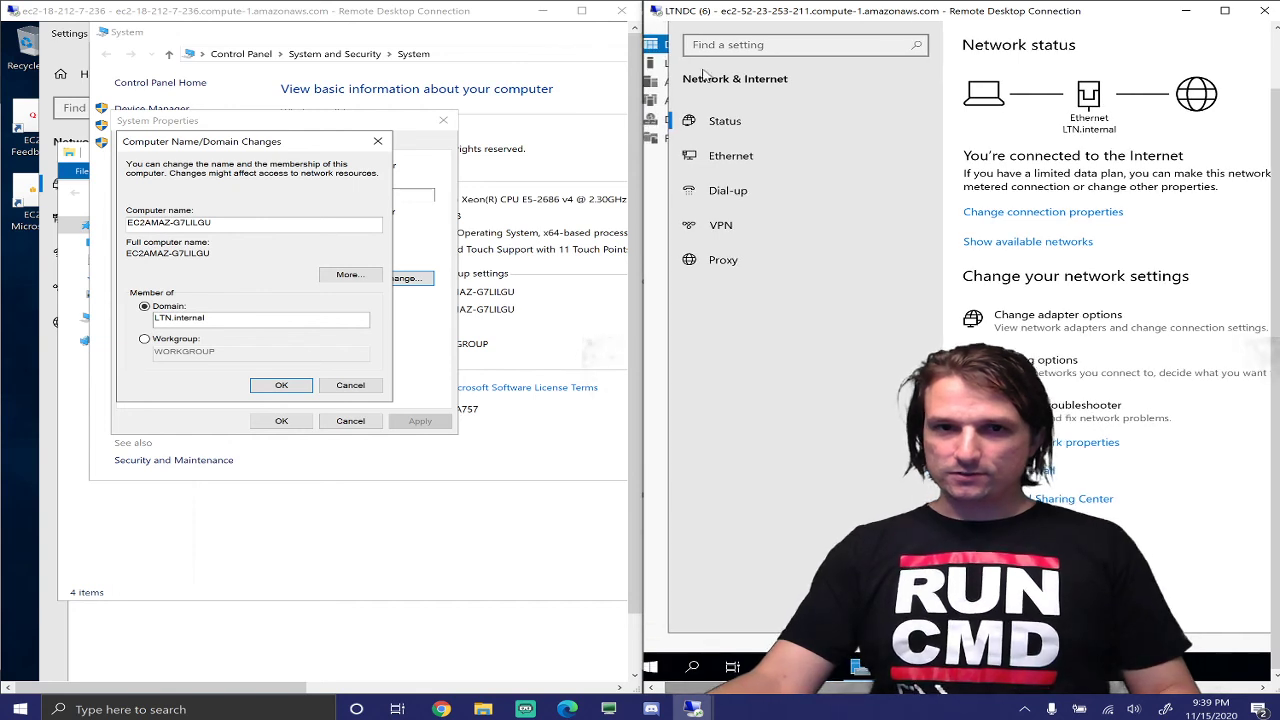
click(765, 183)
click(751, 160)
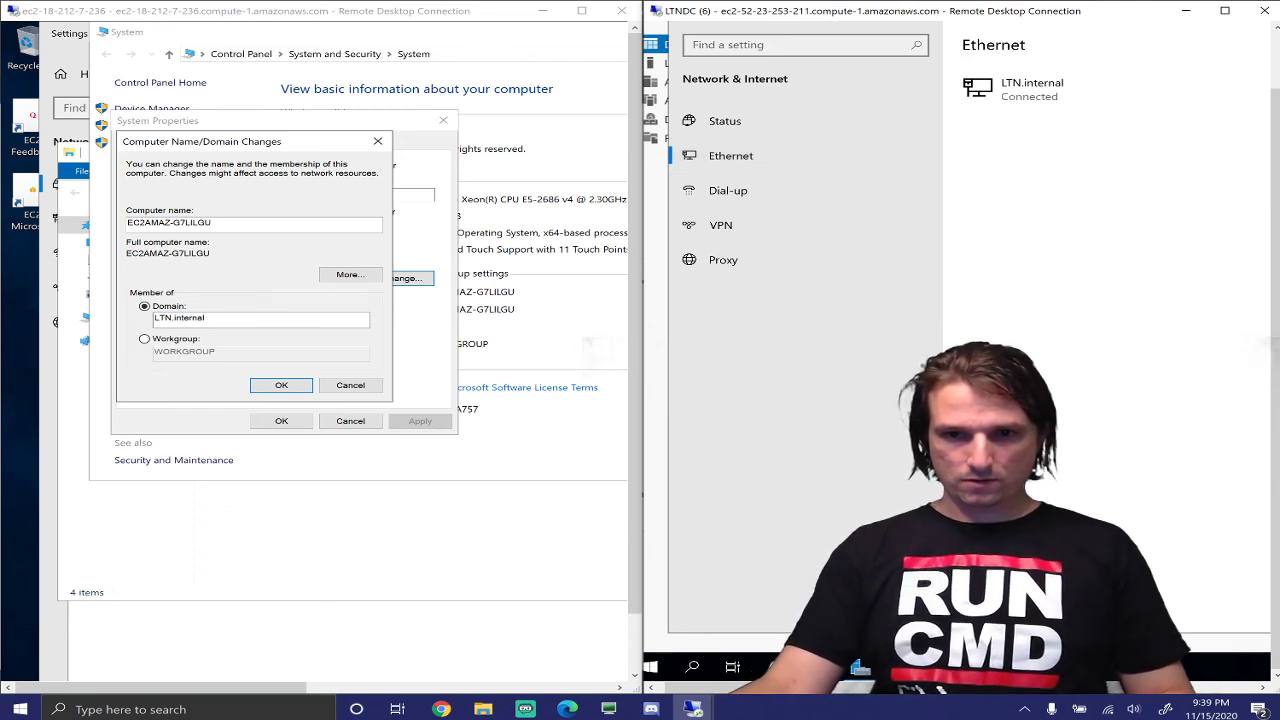
drag(1032, 690, 1105, 691)
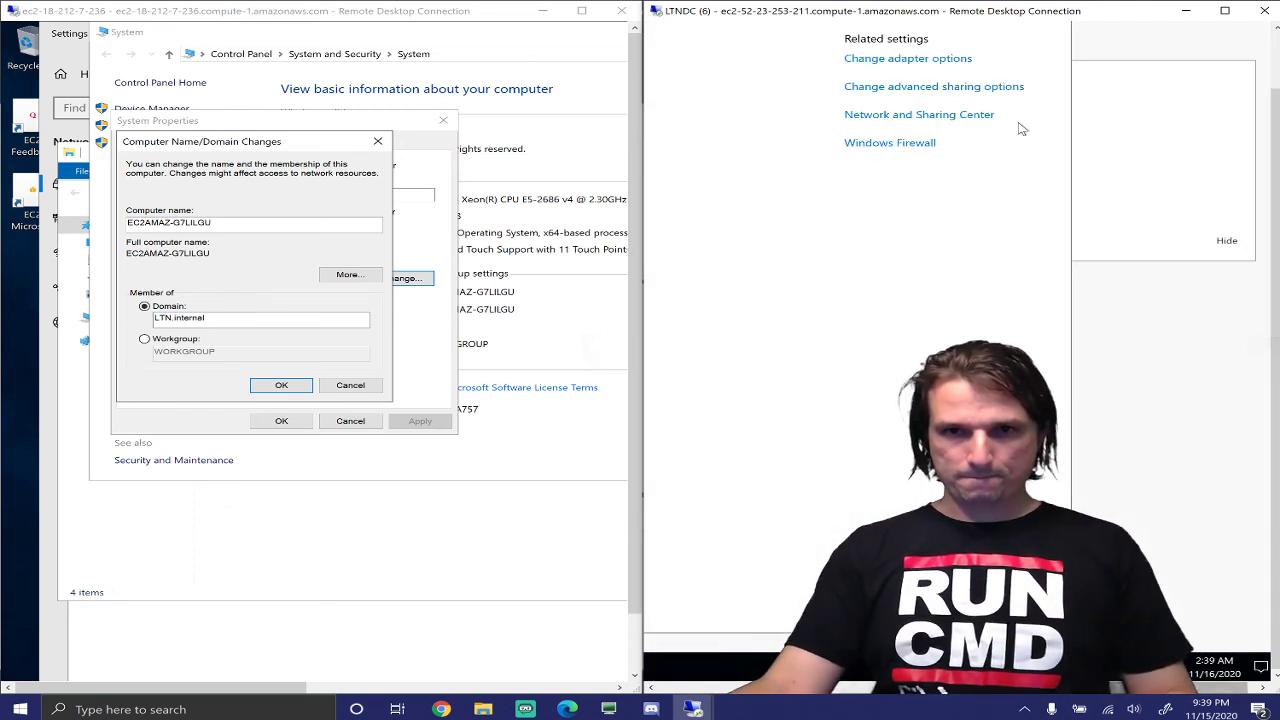
click(940, 60)
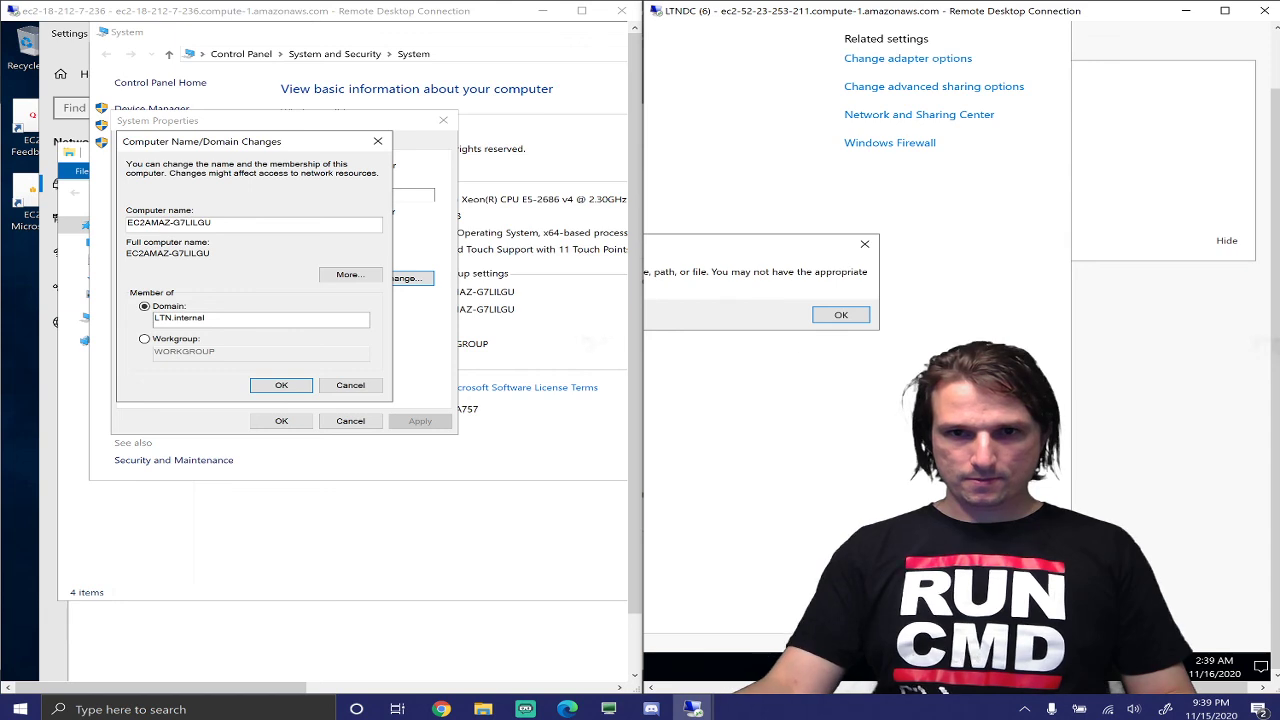
click(864, 244)
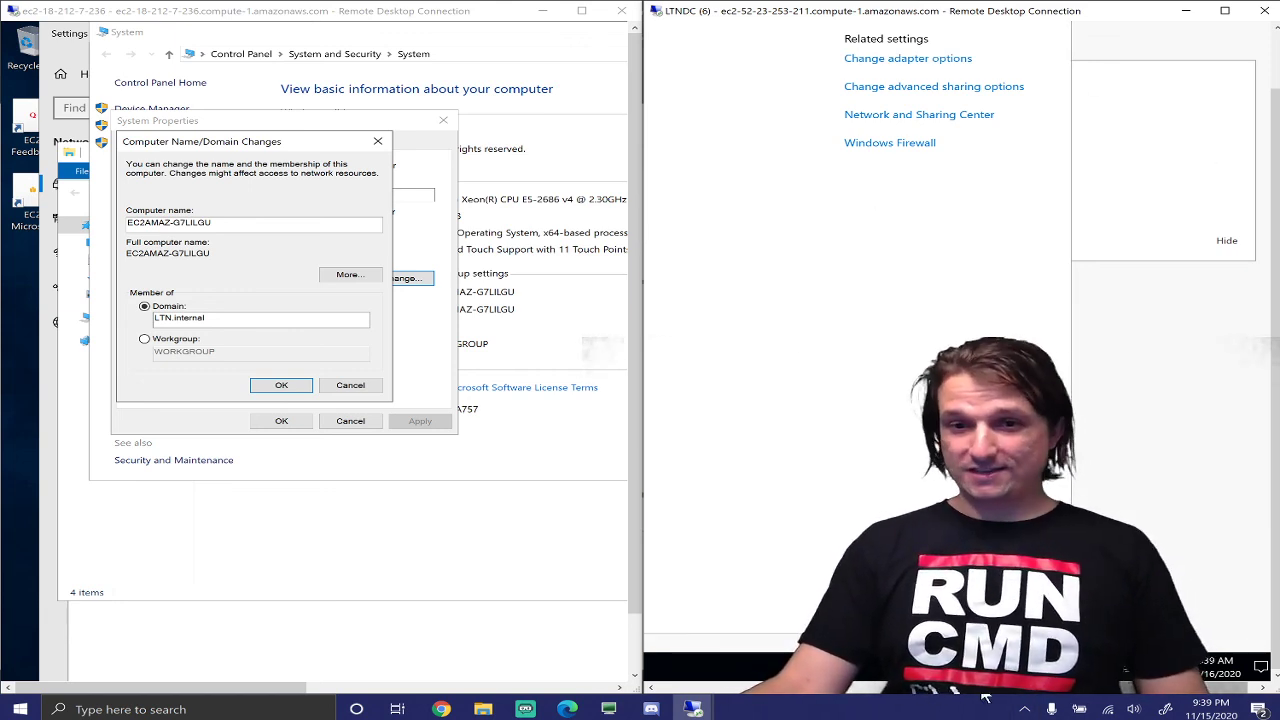
drag(985, 689, 663, 690)
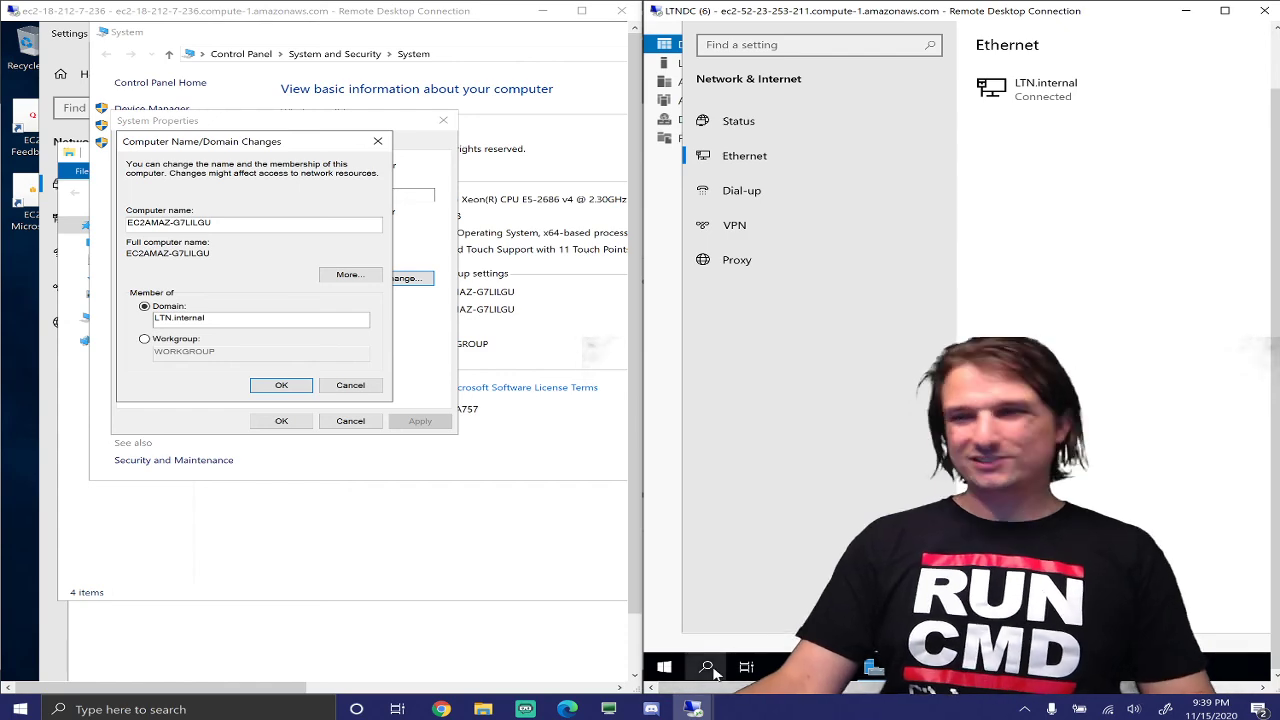
Search 'control', open Network and Sharing Center's adapter list, and right-click the Ethernet adapter
click(707, 667)
text(contr)
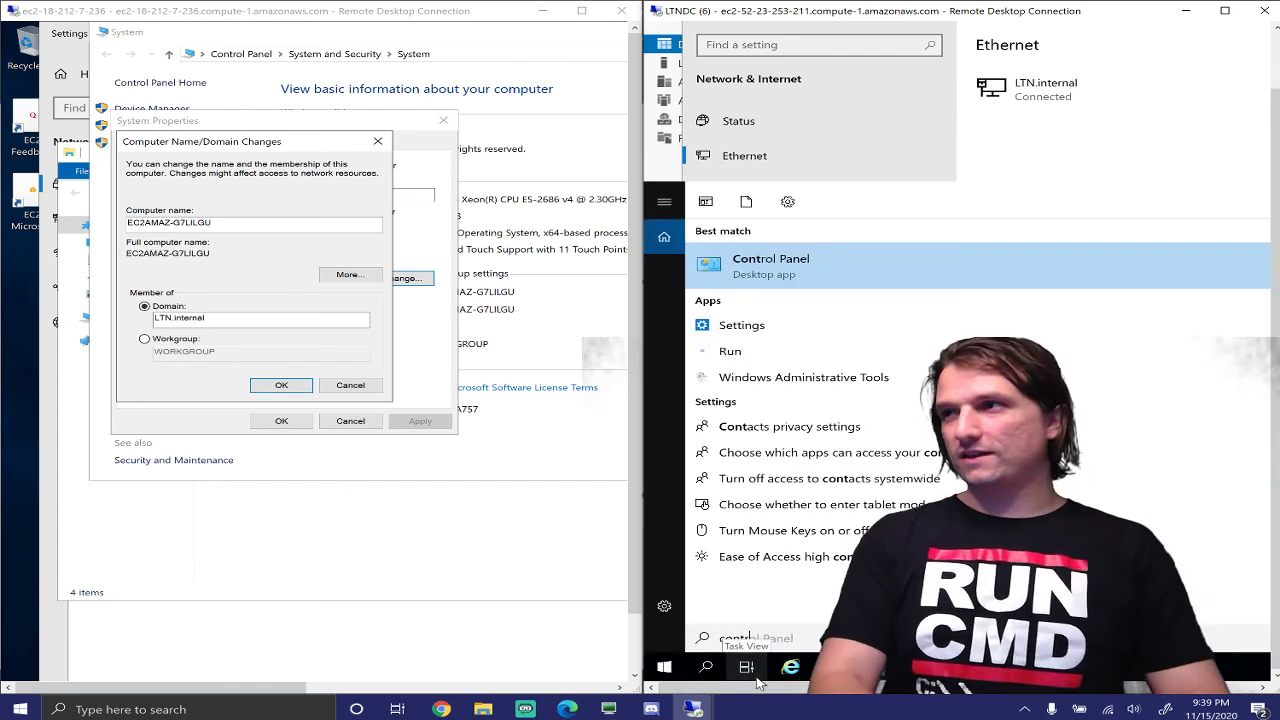
text(ol)
key(Return)
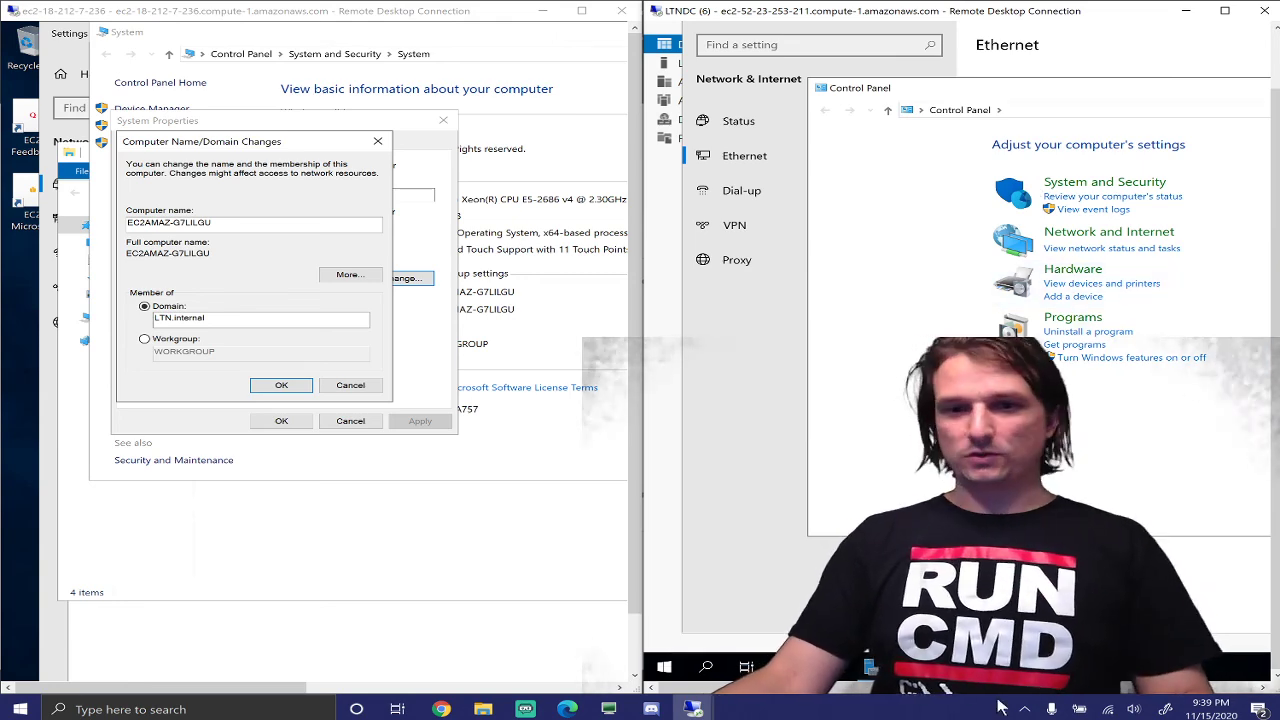
drag(930, 689, 1024, 693)
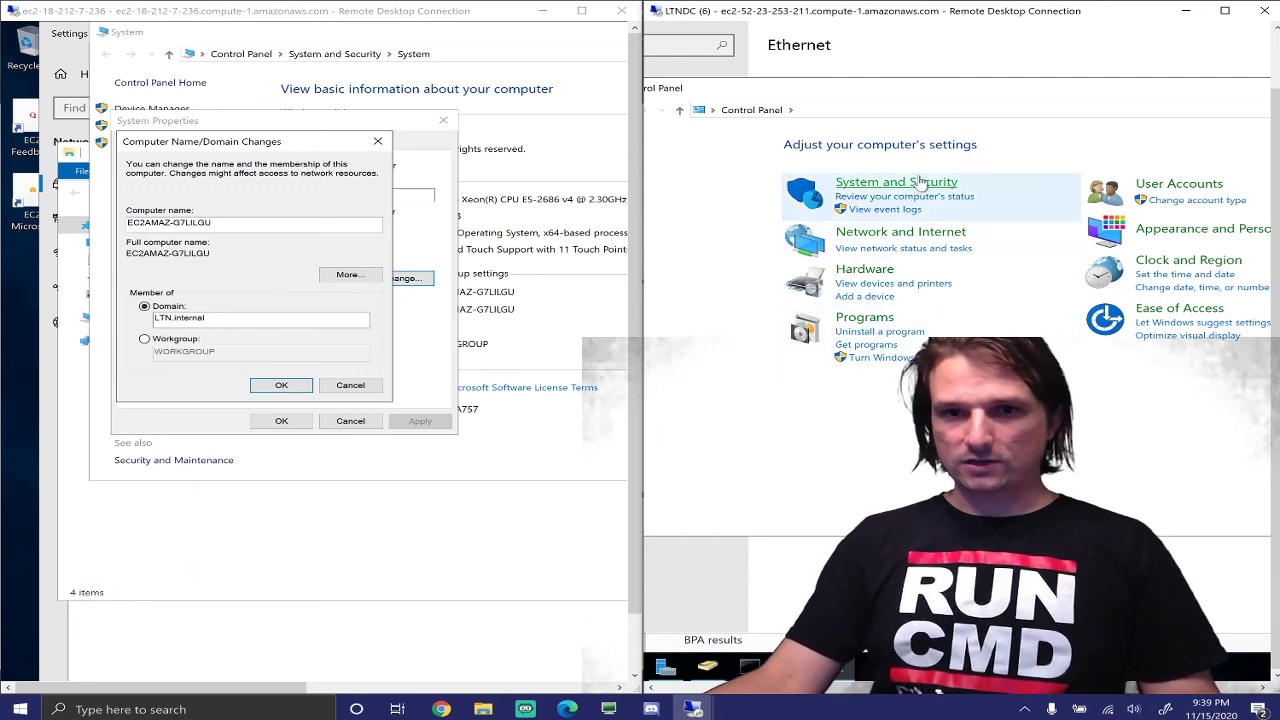
click(928, 232)
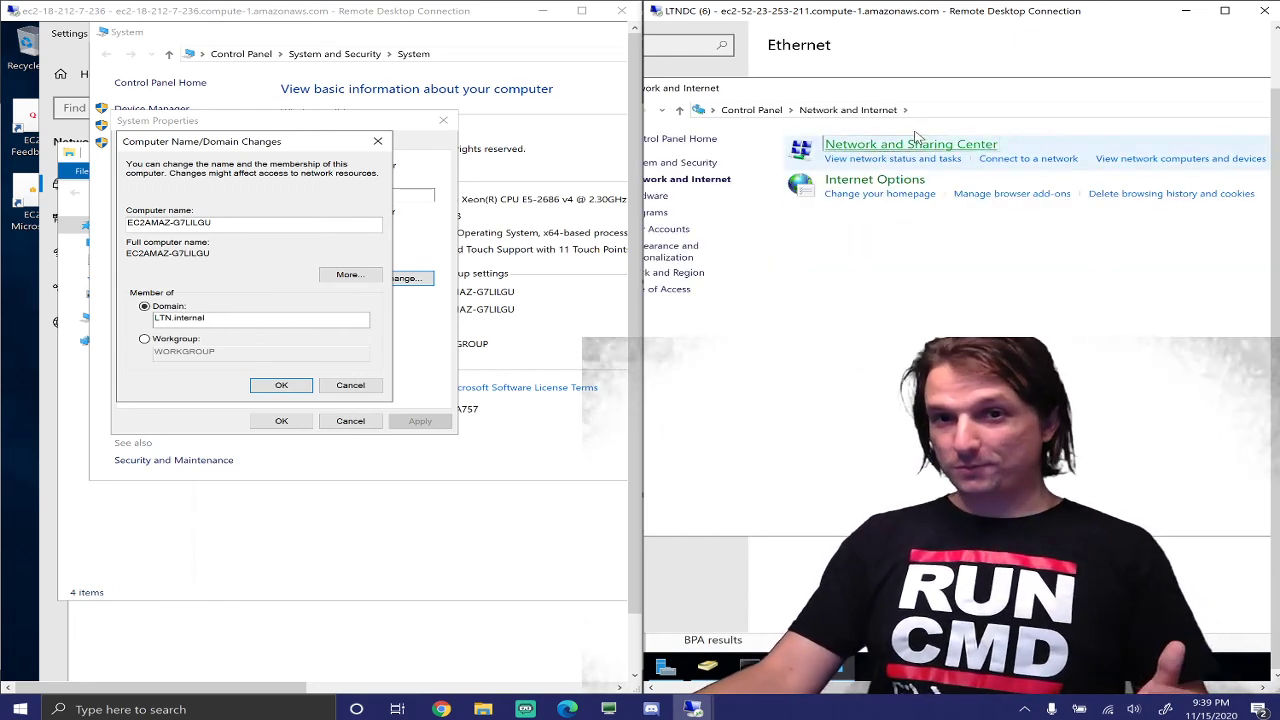
click(913, 146)
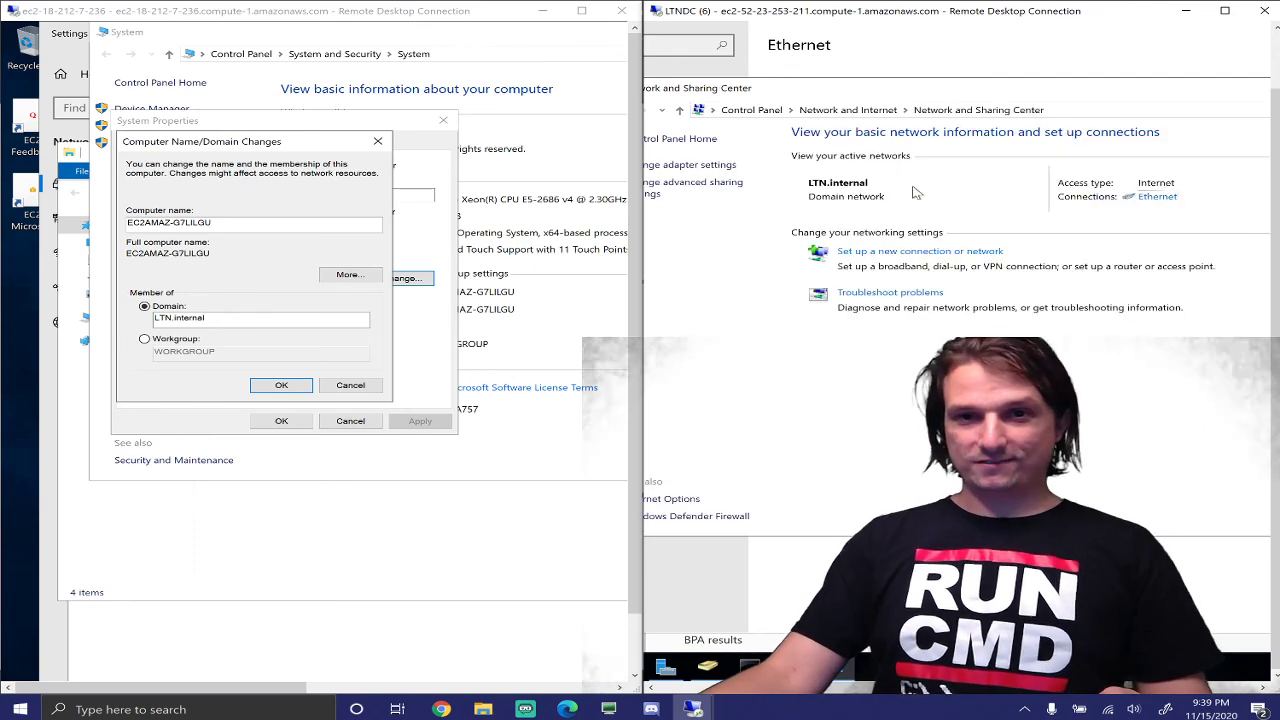
click(700, 164)
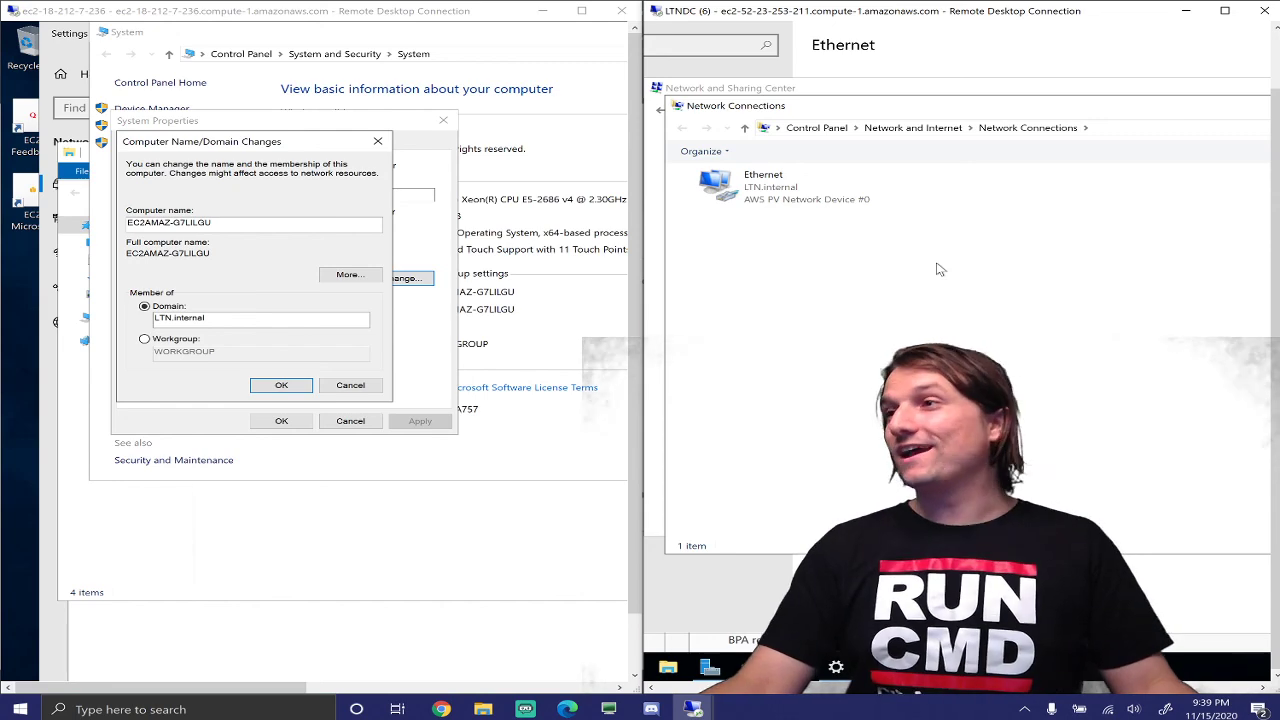
click(797, 199)
right_click(797, 199)
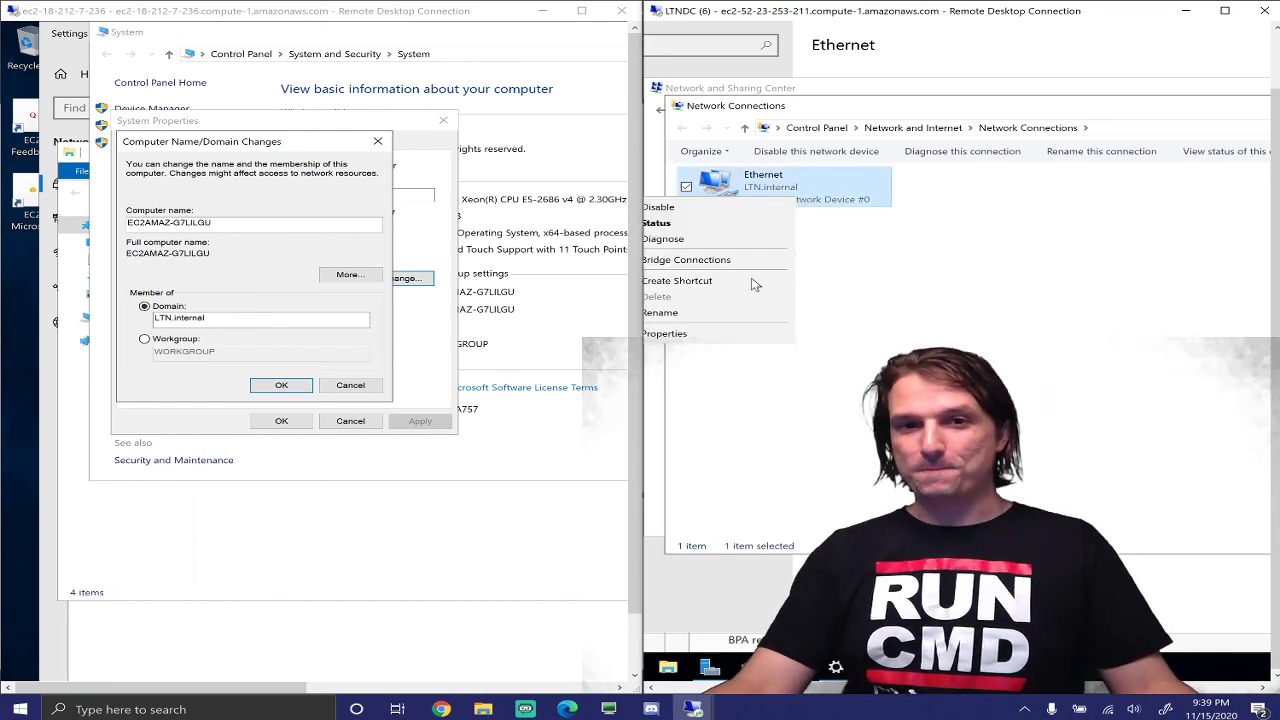
Open the Ethernet adapter's IPv4 properties and select the first part of the preferred DNS address
click(718, 334)
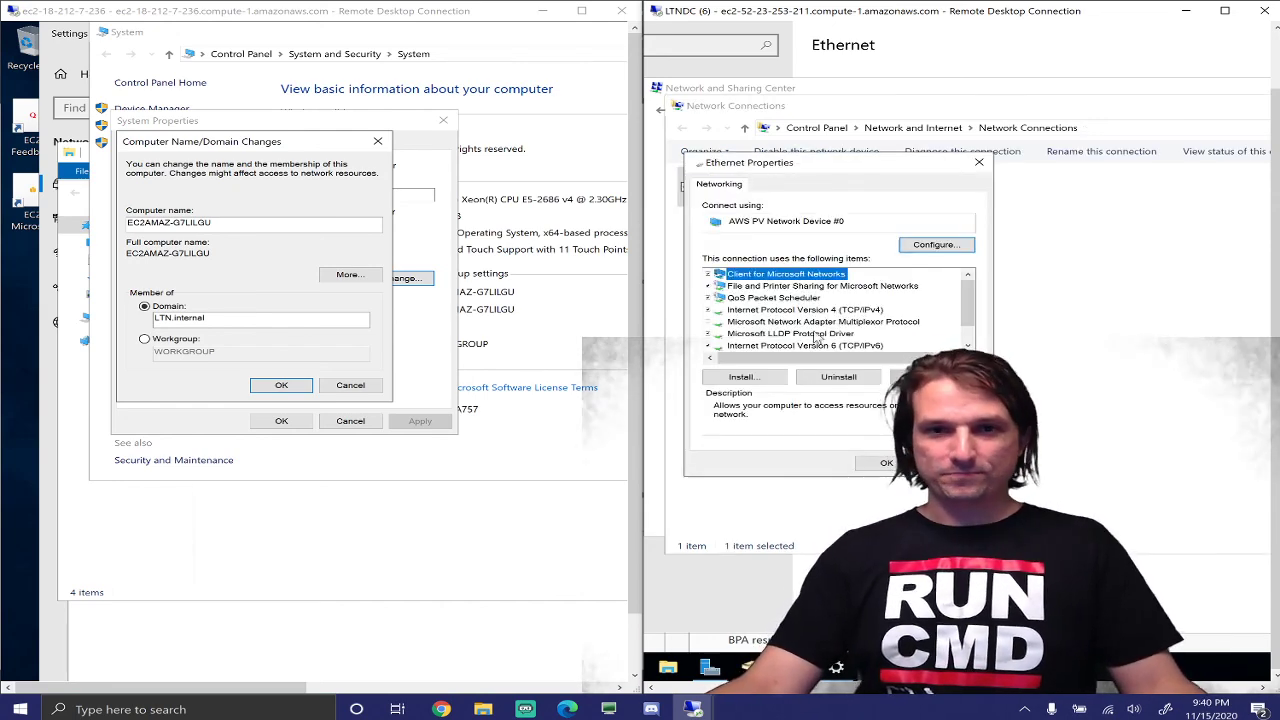
double_click(836, 310)
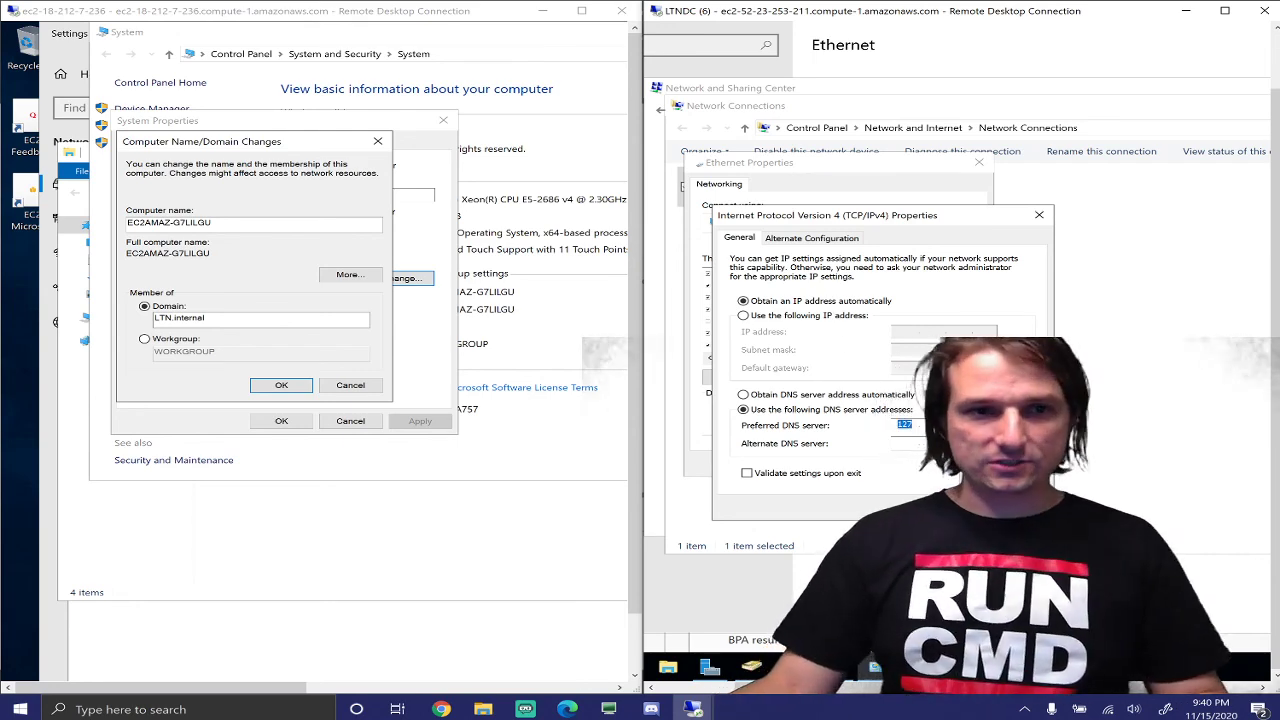
click(281, 385)
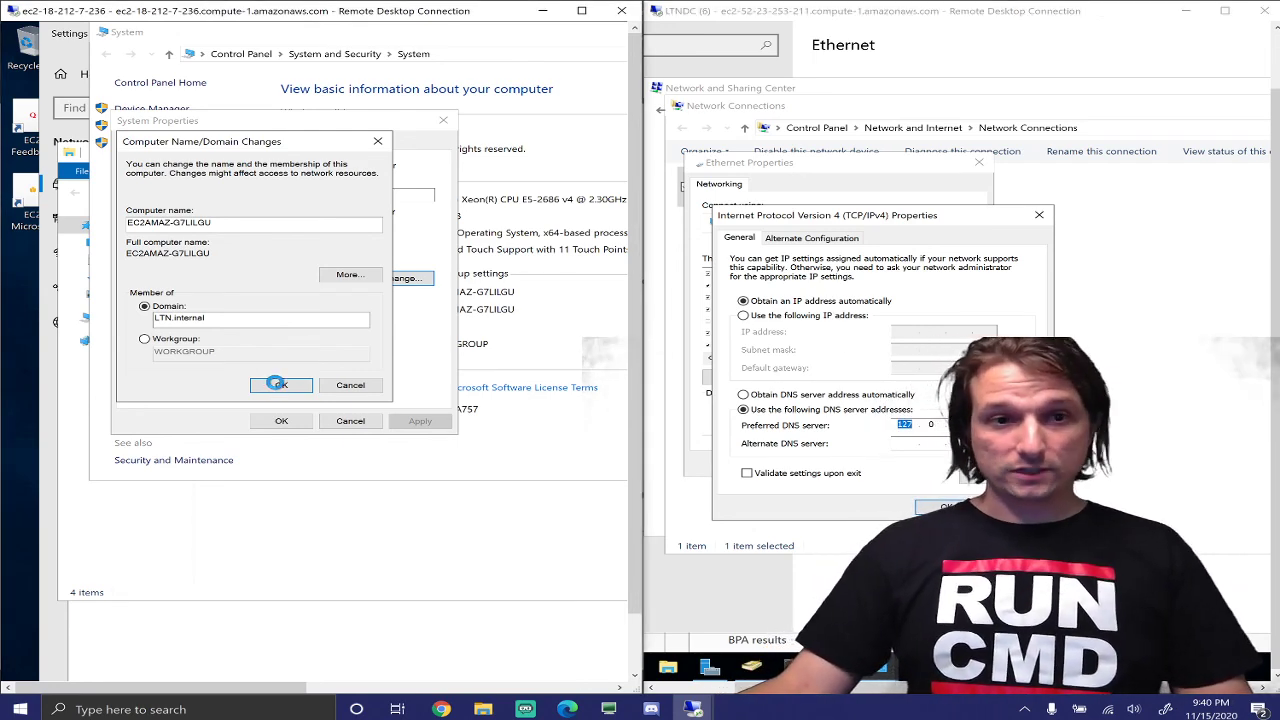
click(903, 424)
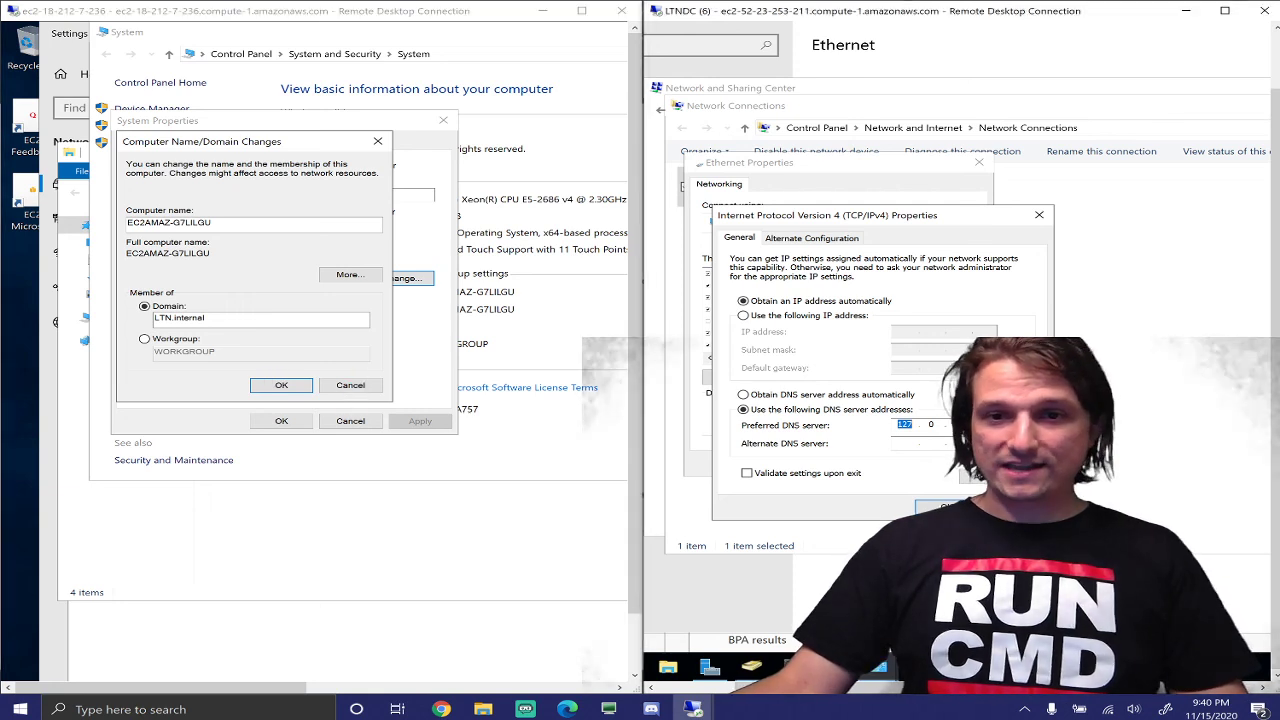
double_click(903, 424)
click(144, 153)
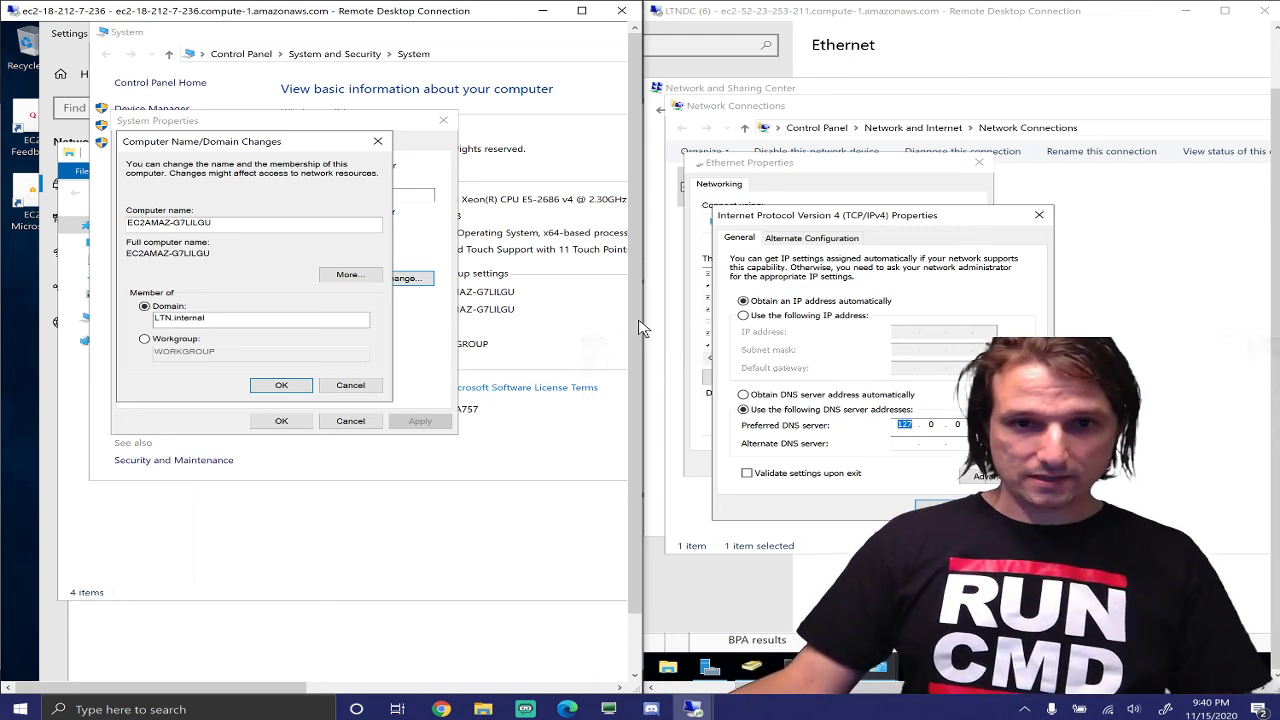
drag(636, 328, 630, 475)
Enter 0 in the DC's preferred DNS field, then OK the IPv4 and Ethernet Properties dialogs
click(316, 667)
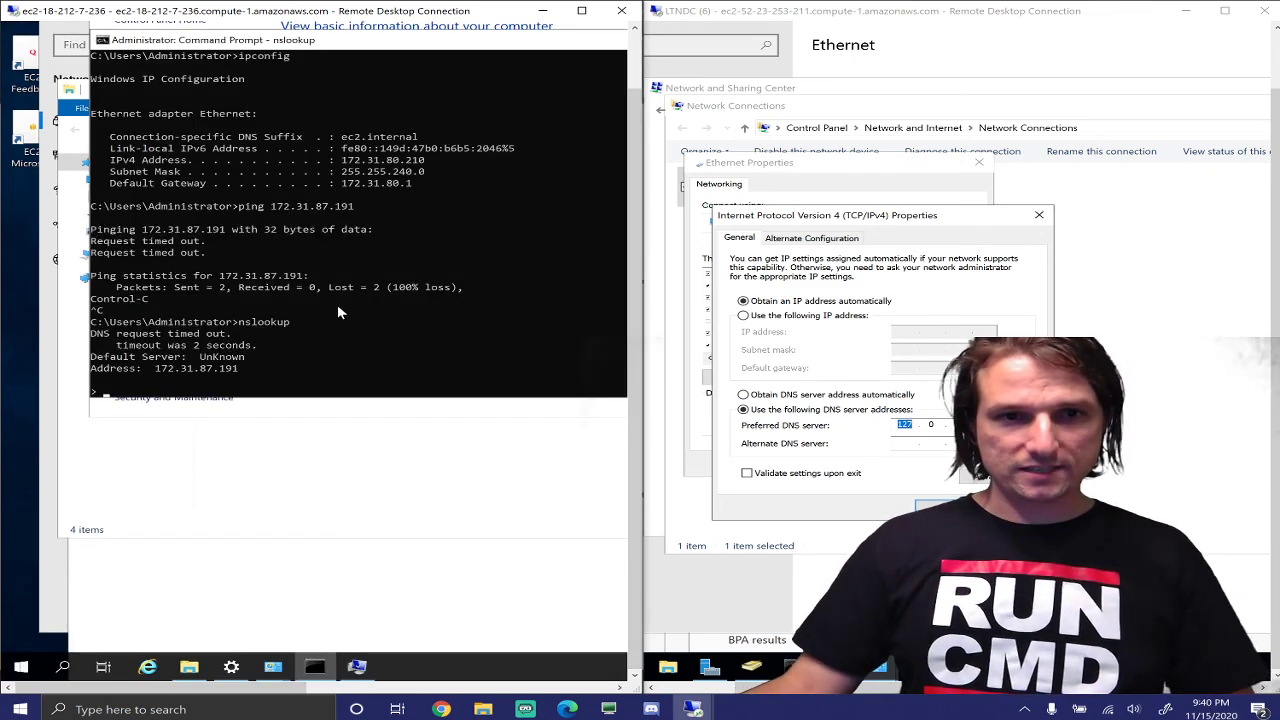
click(916, 437)
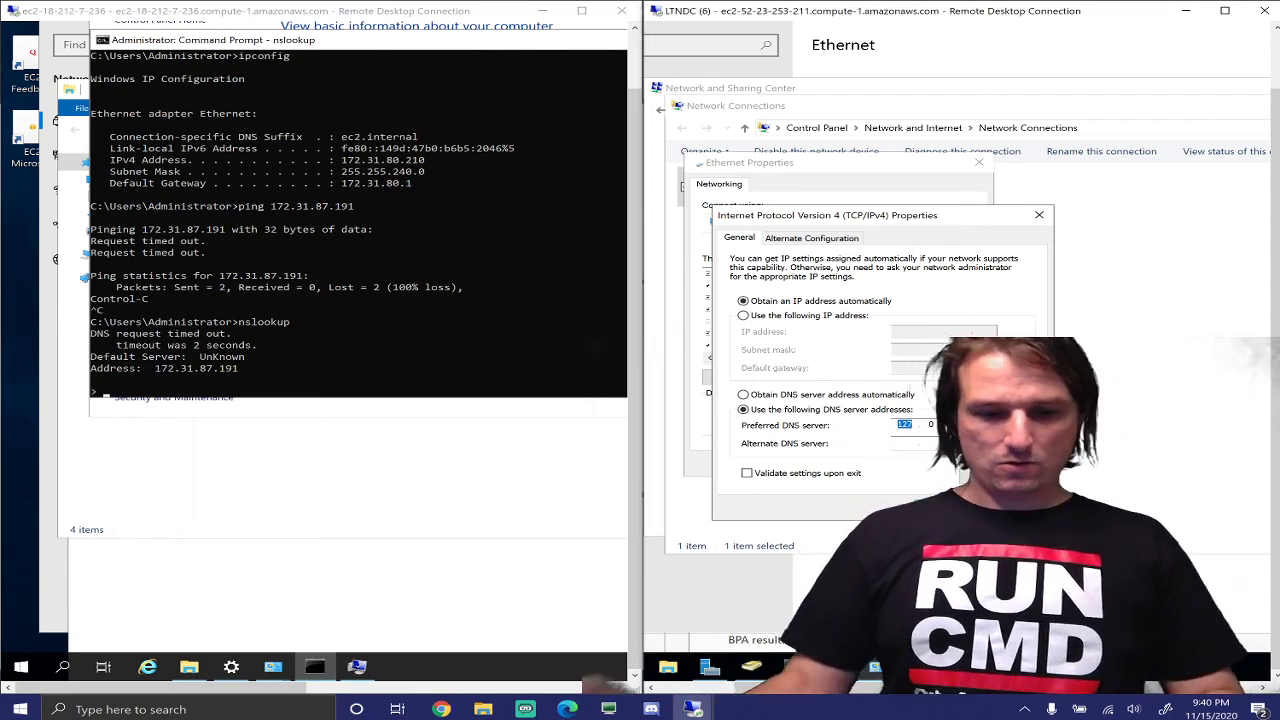
text(0)
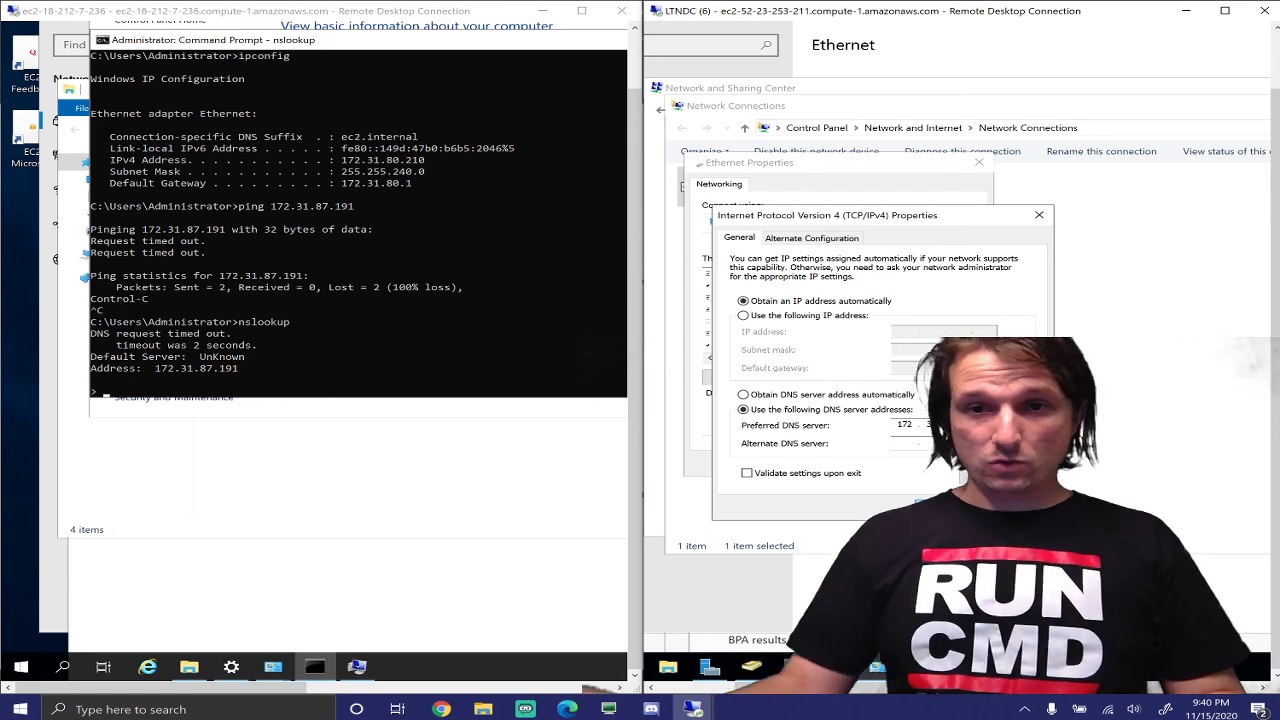
click(944, 504)
click(895, 468)
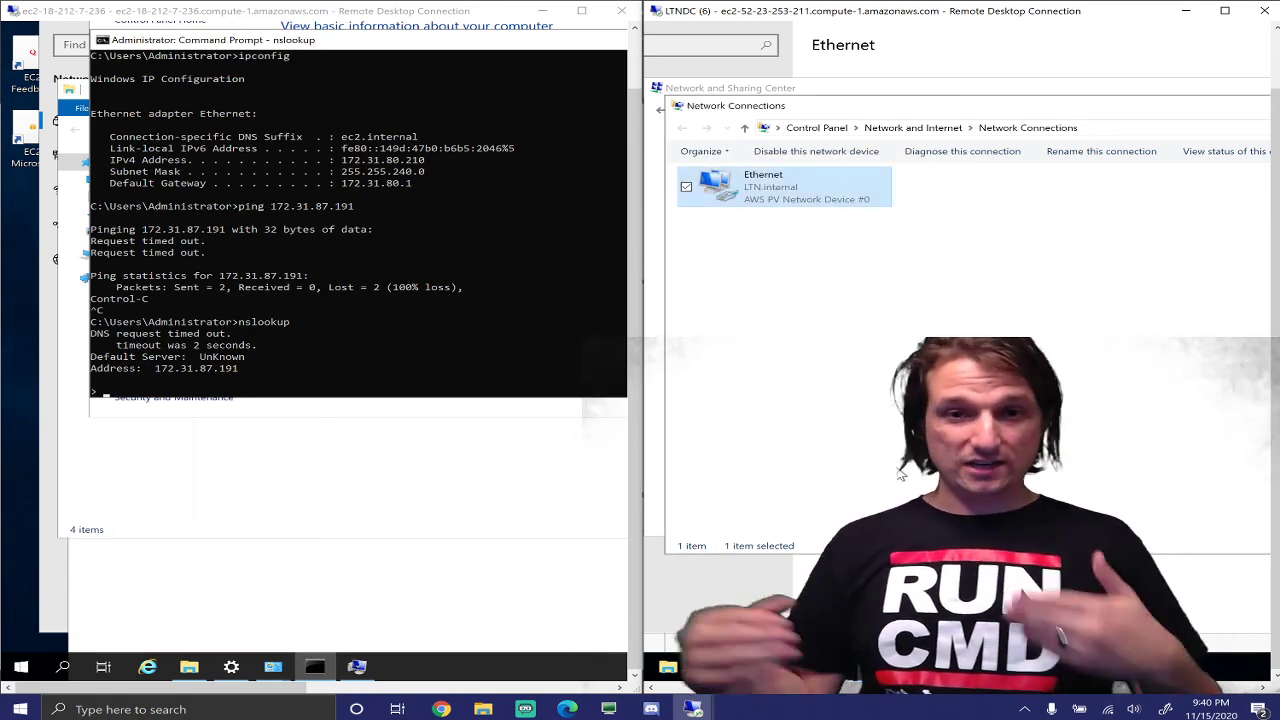
click(350, 378)
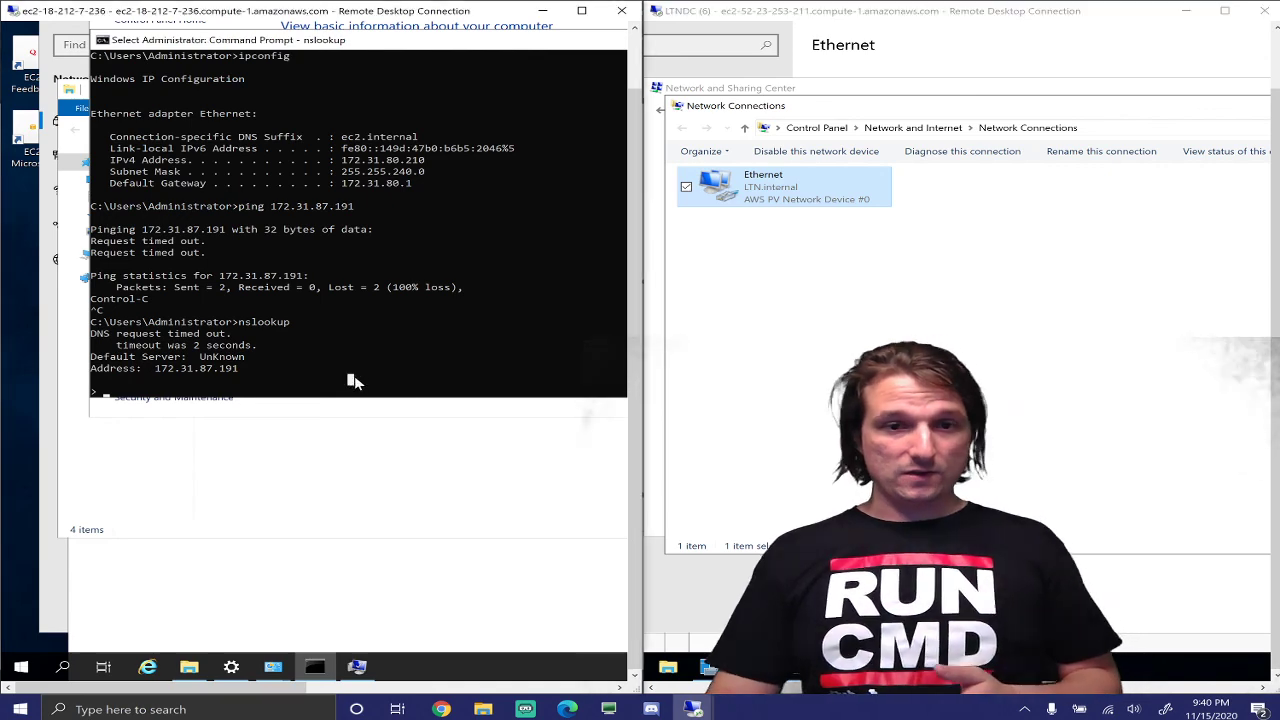
key(super+e)
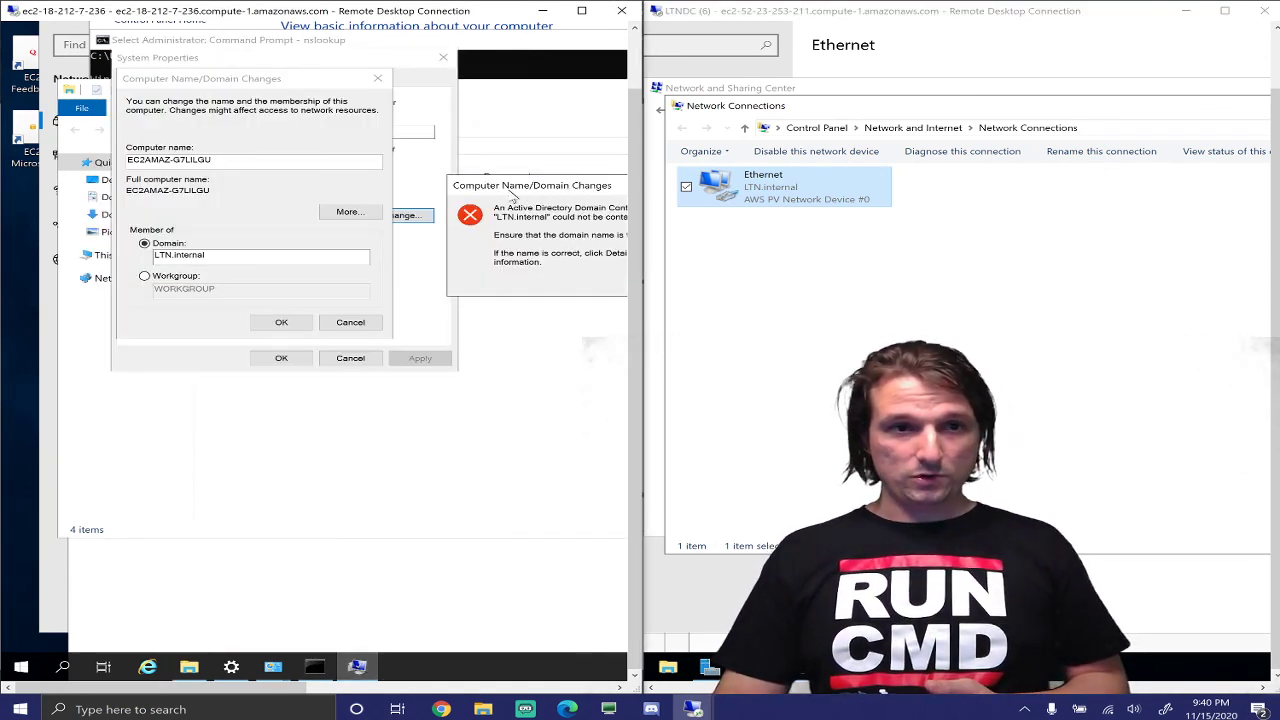
Dismiss the domain controller error, retry the LTN.internal join, and drag the new error into view
drag(545, 185, 216, 199)
click(470, 226)
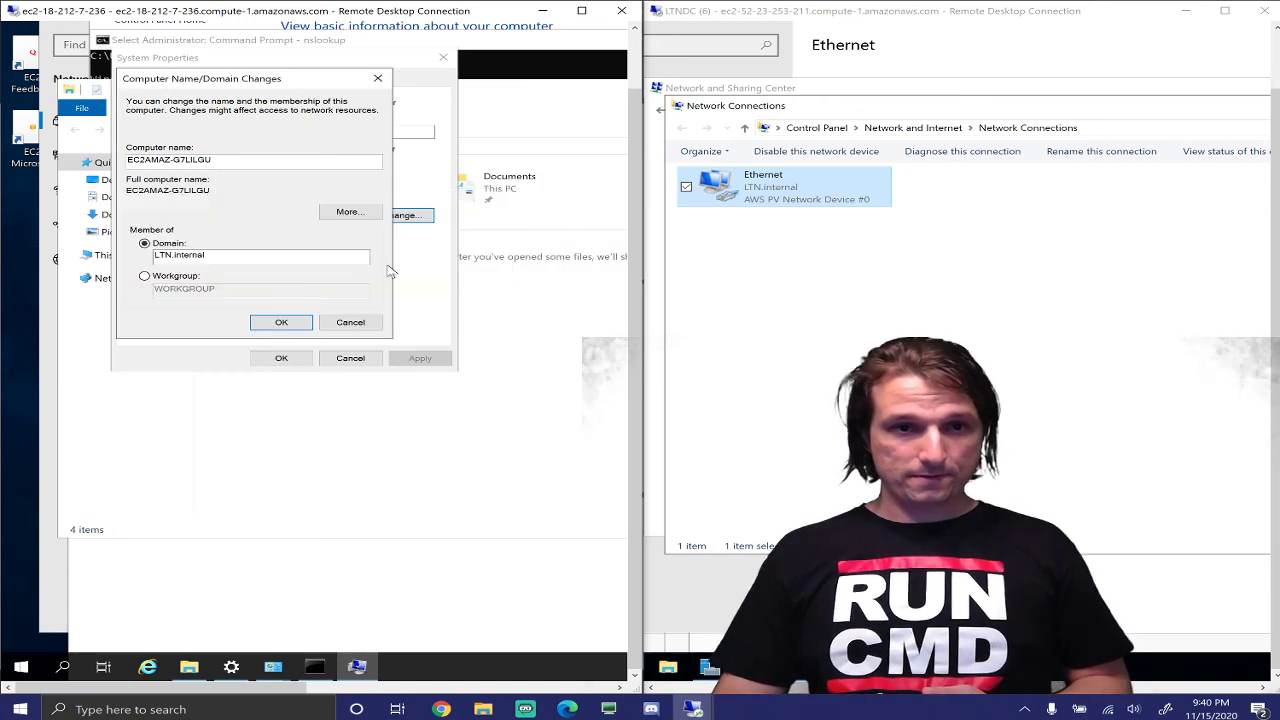
click(280, 322)
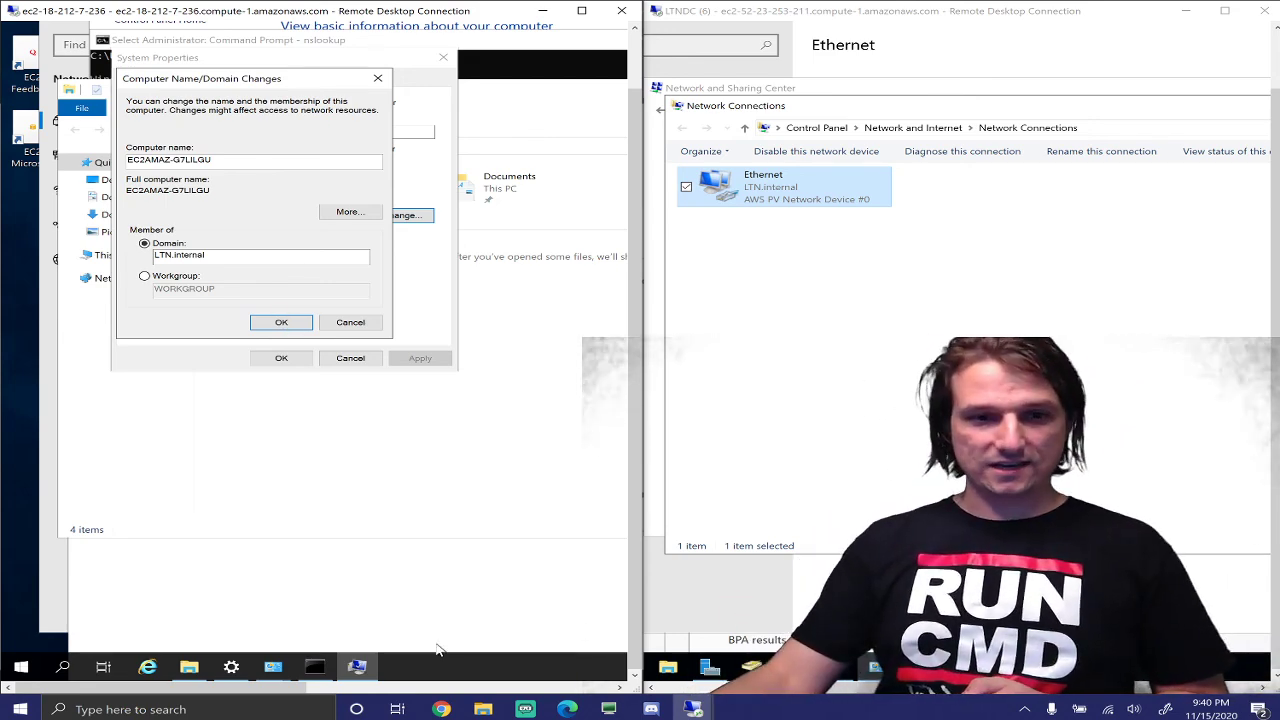
mouse_move(287, 687)
mouse_down()
mouse_move(377, 686)
mouse_move(276, 680)
mouse_up()
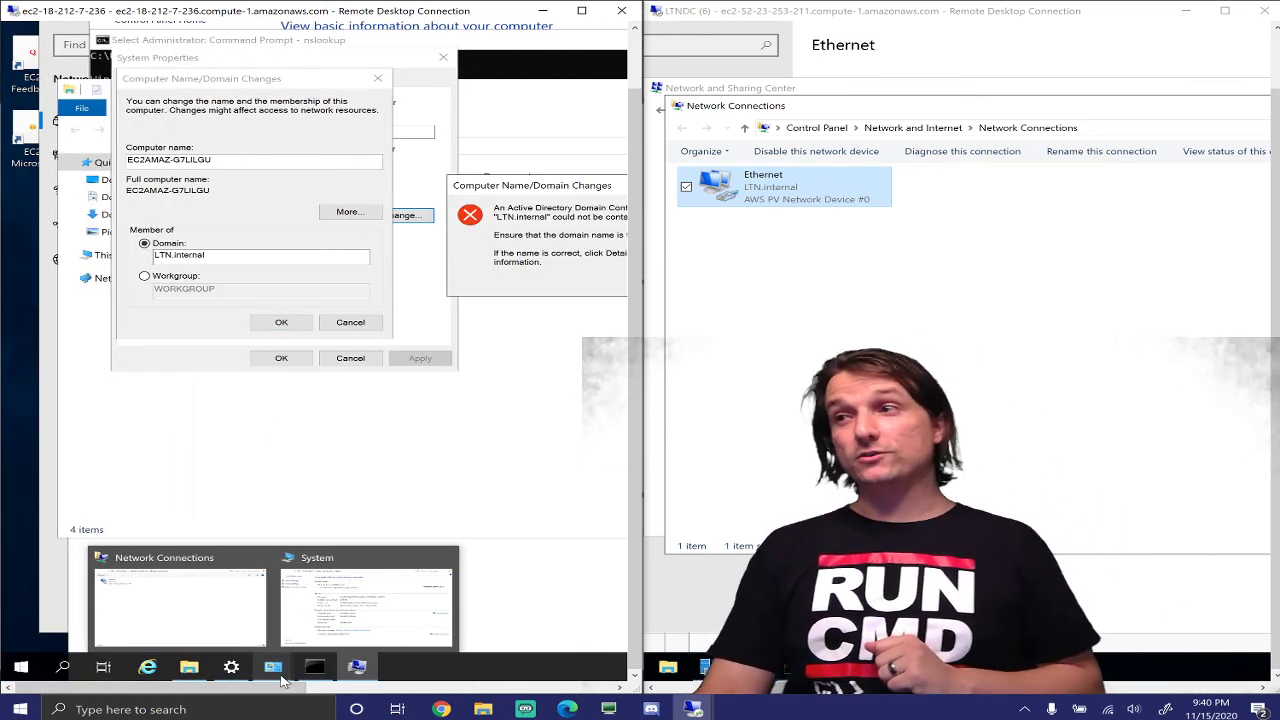
drag(490, 181, 228, 171)
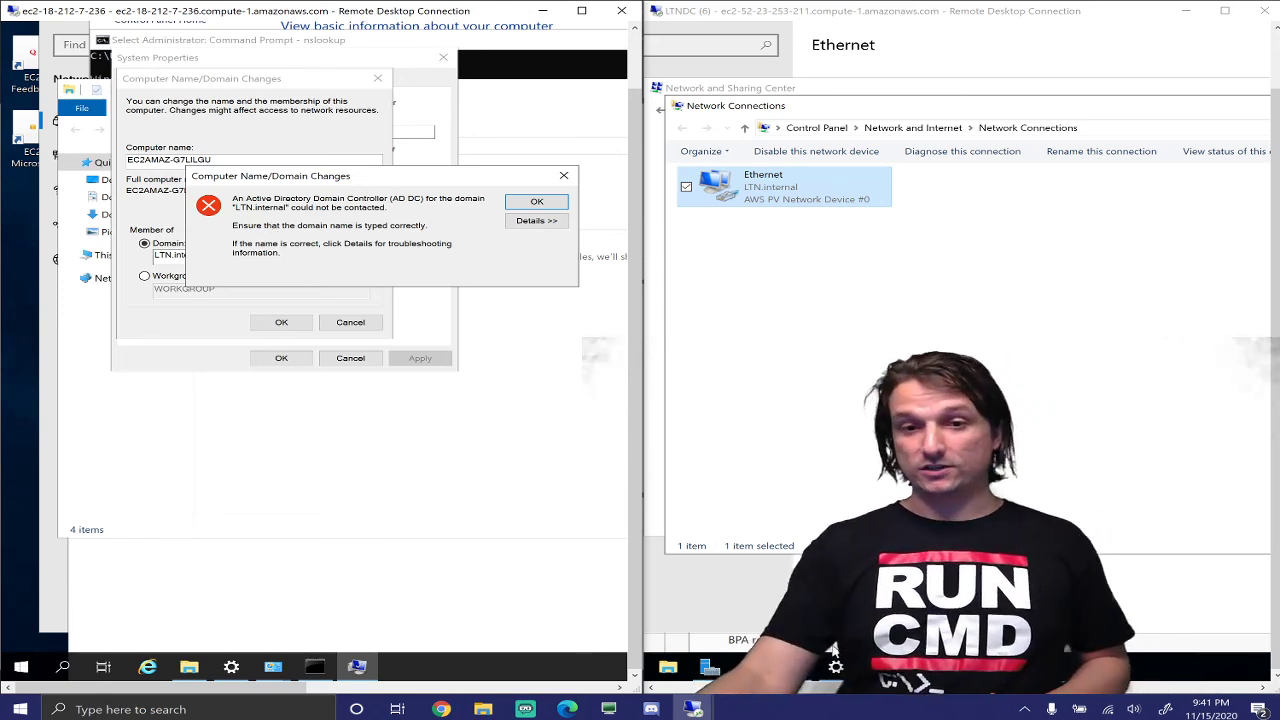
drag(845, 698, 750, 695)
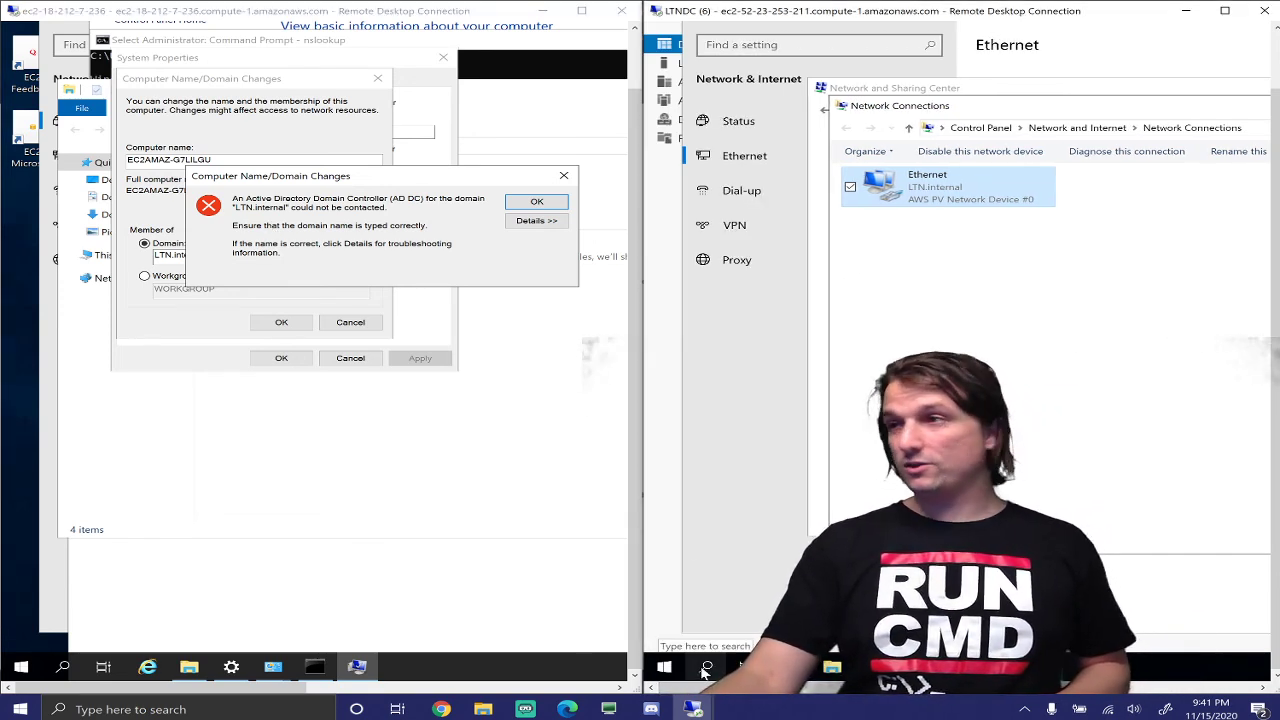
Search 'filrewall' to open Windows Defender Firewall and turn it off for domain, private and public networks
click(705, 668)
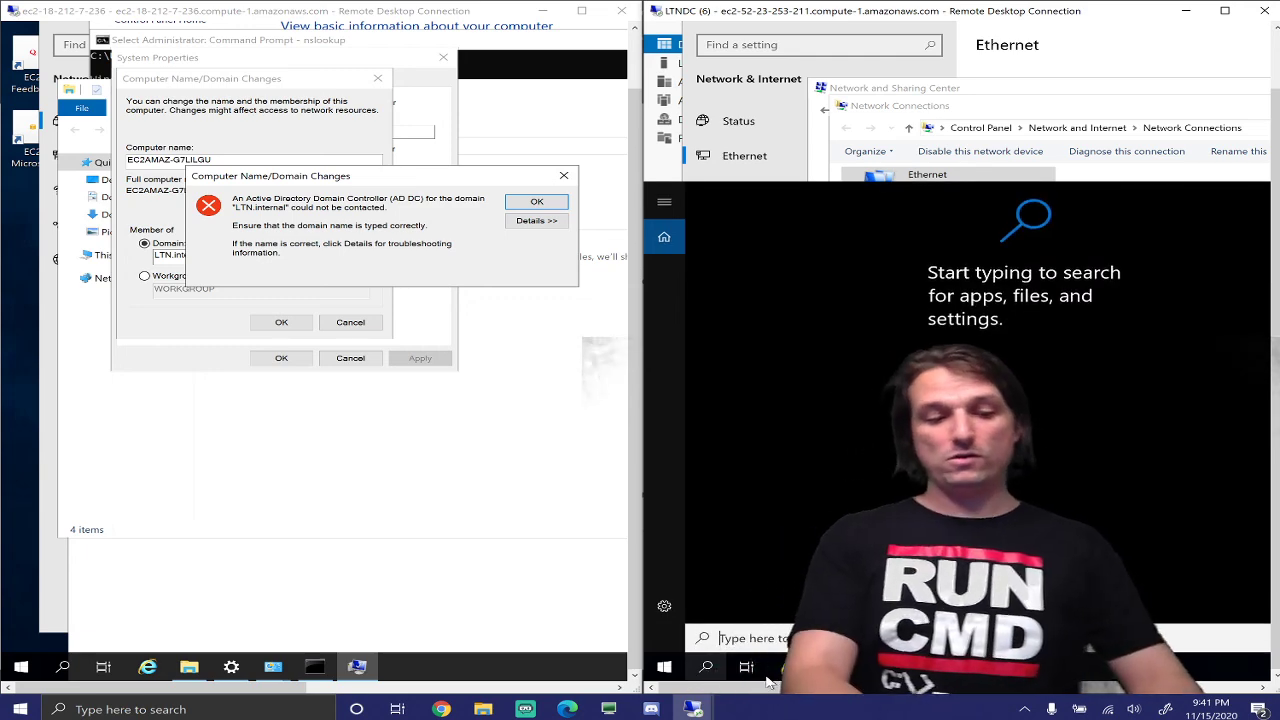
text(filrewall)
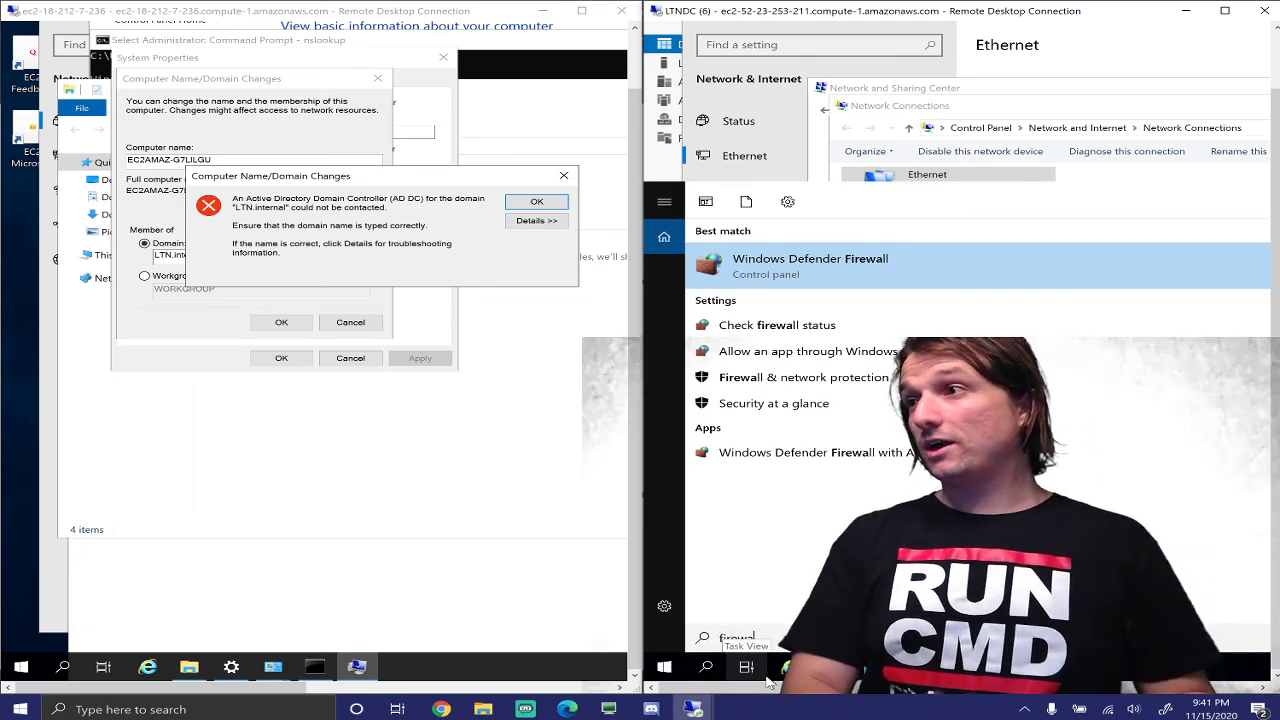
key(Return)
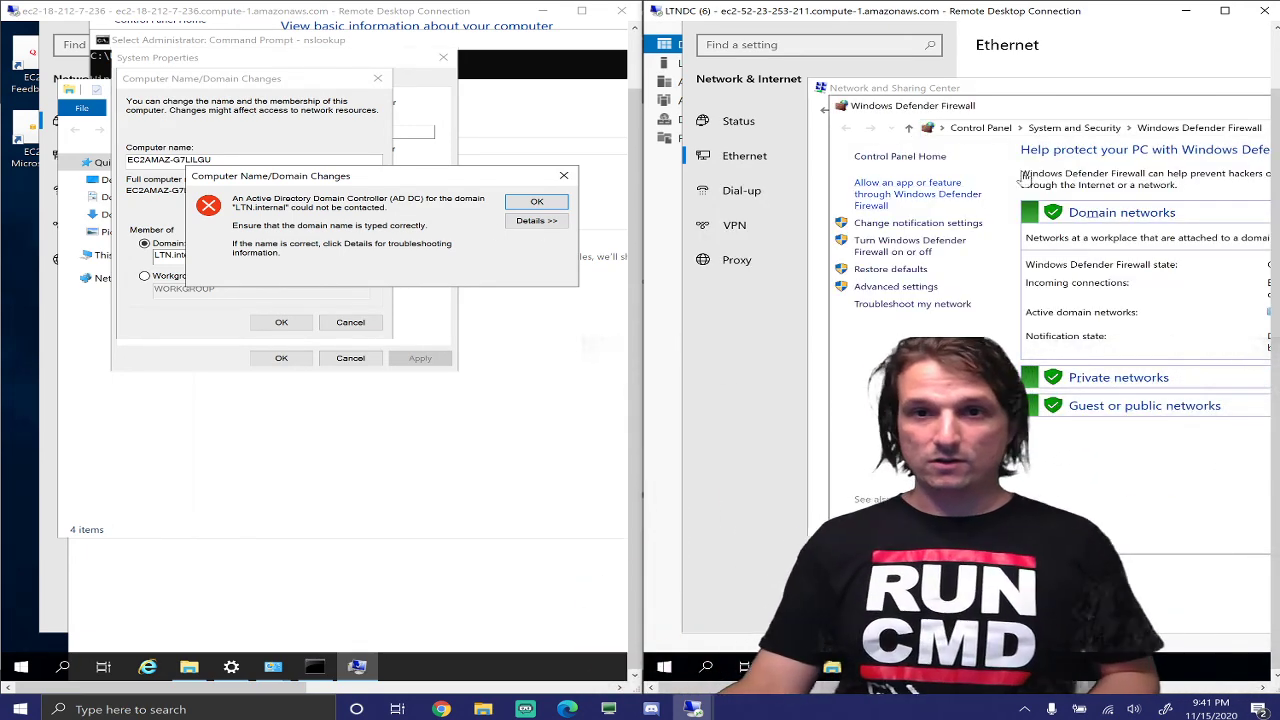
drag(1097, 110, 898, 87)
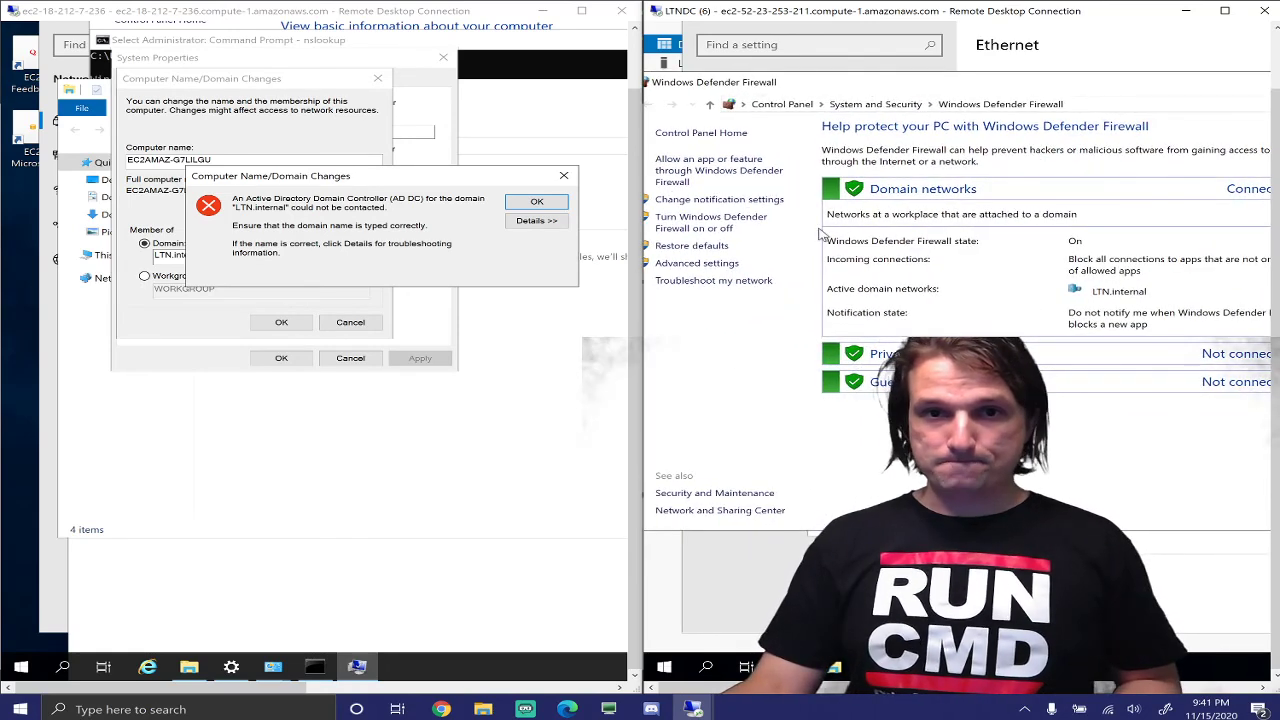
click(700, 222)
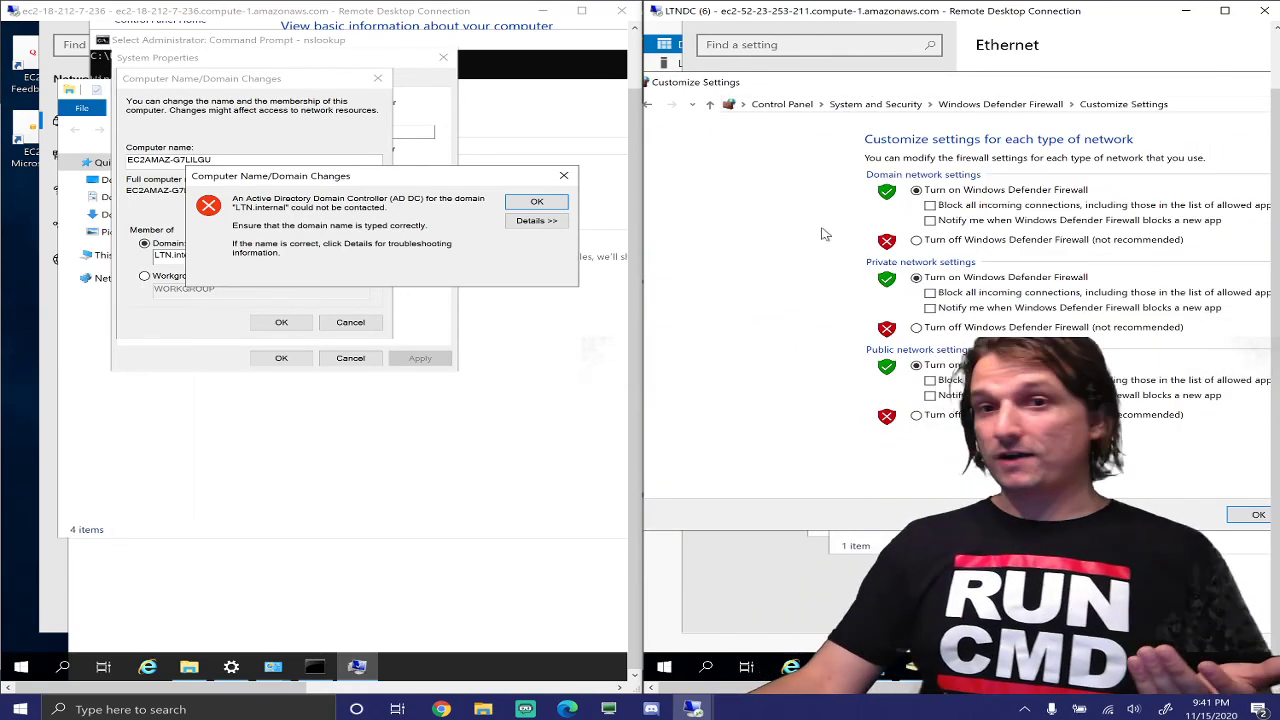
click(916, 240)
click(916, 327)
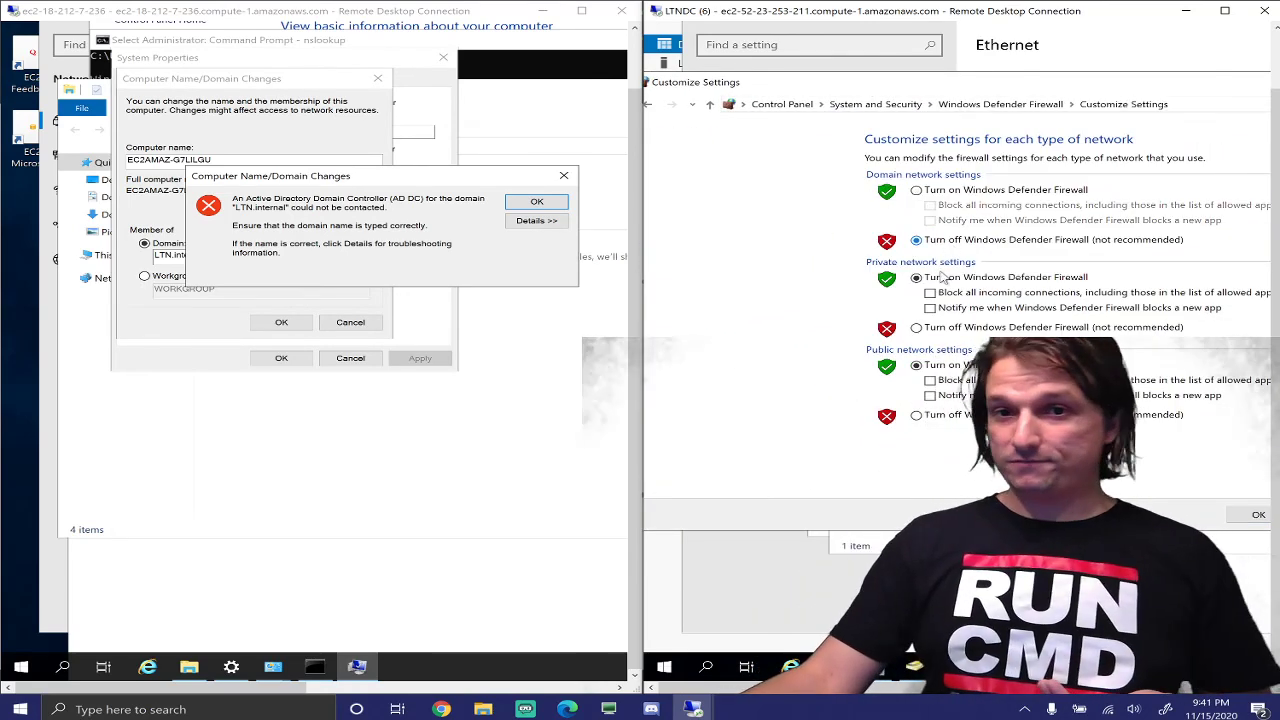
click(937, 420)
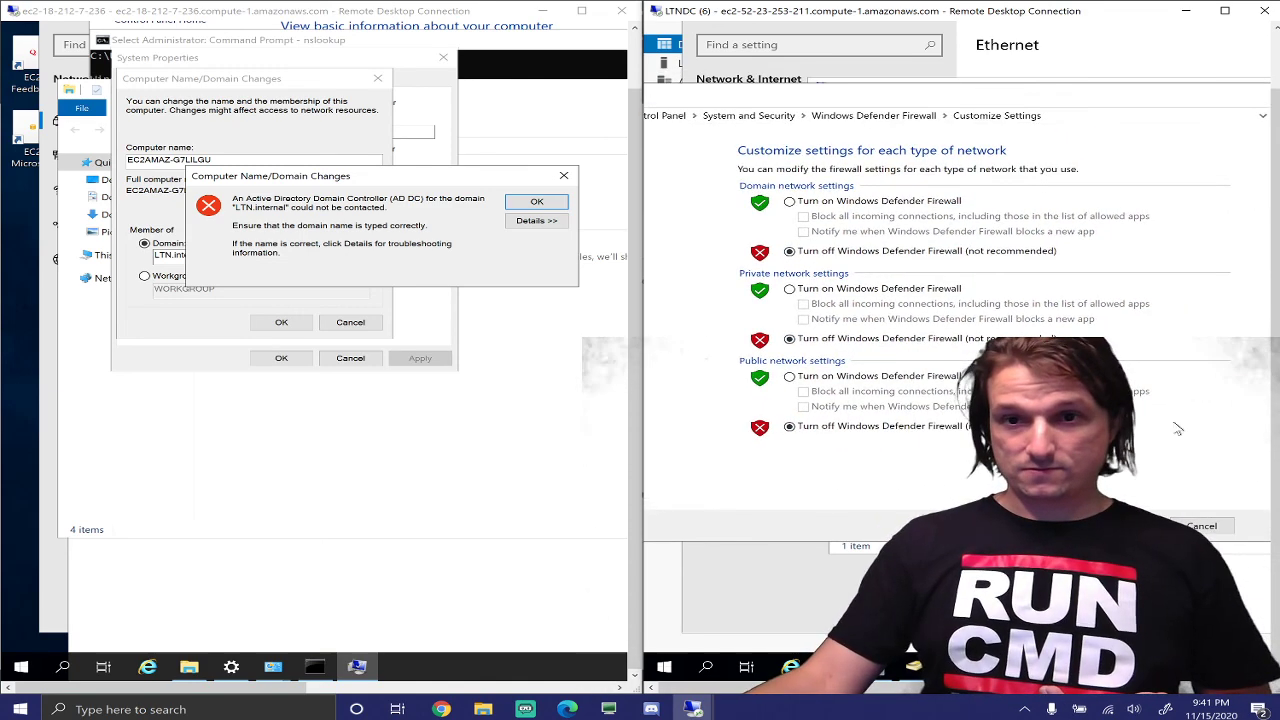
click(1125, 526)
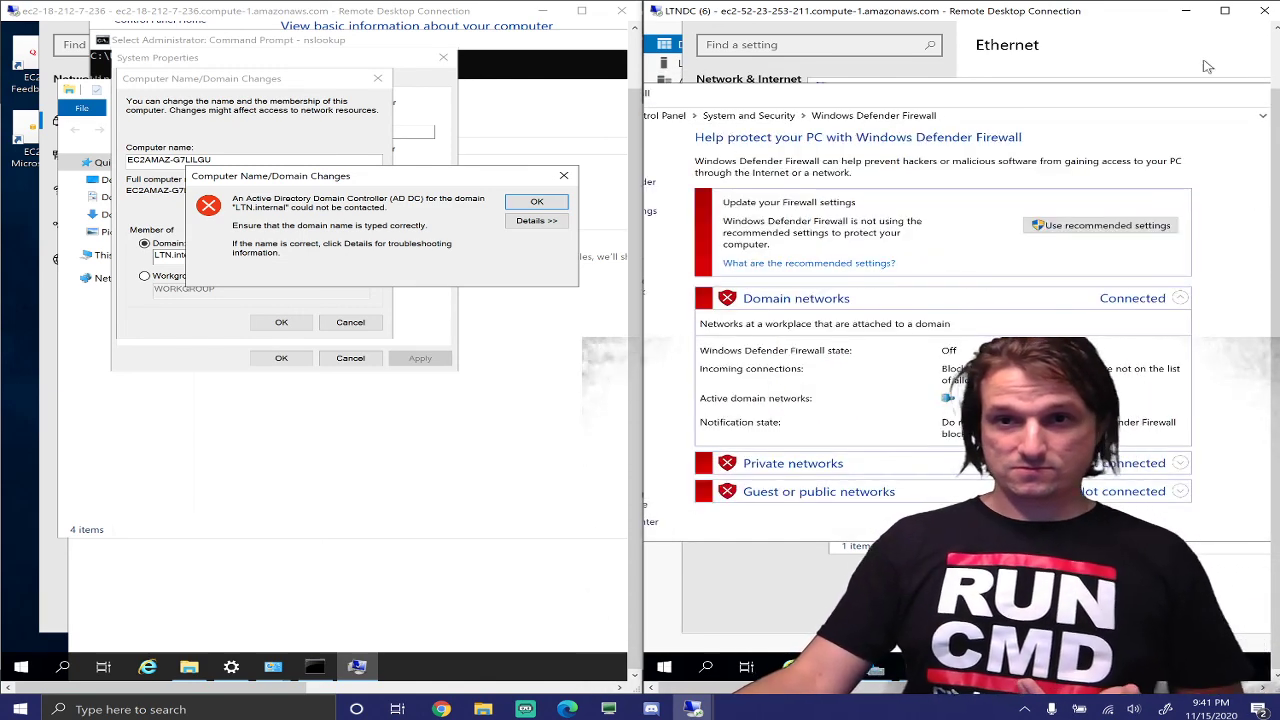
drag(1218, 97, 1233, 152)
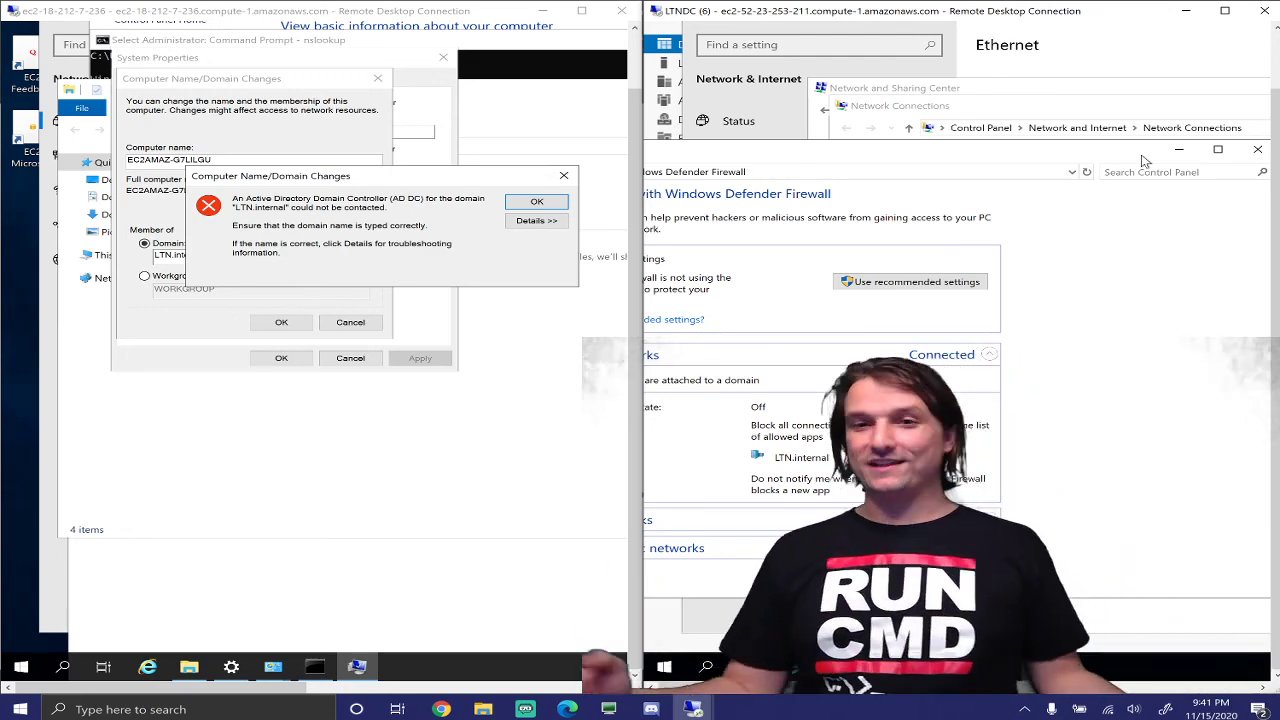
Close the client's 'domain controller could not be contacted' error, returning to the domain-change dialog
drag(1108, 156, 1122, 152)
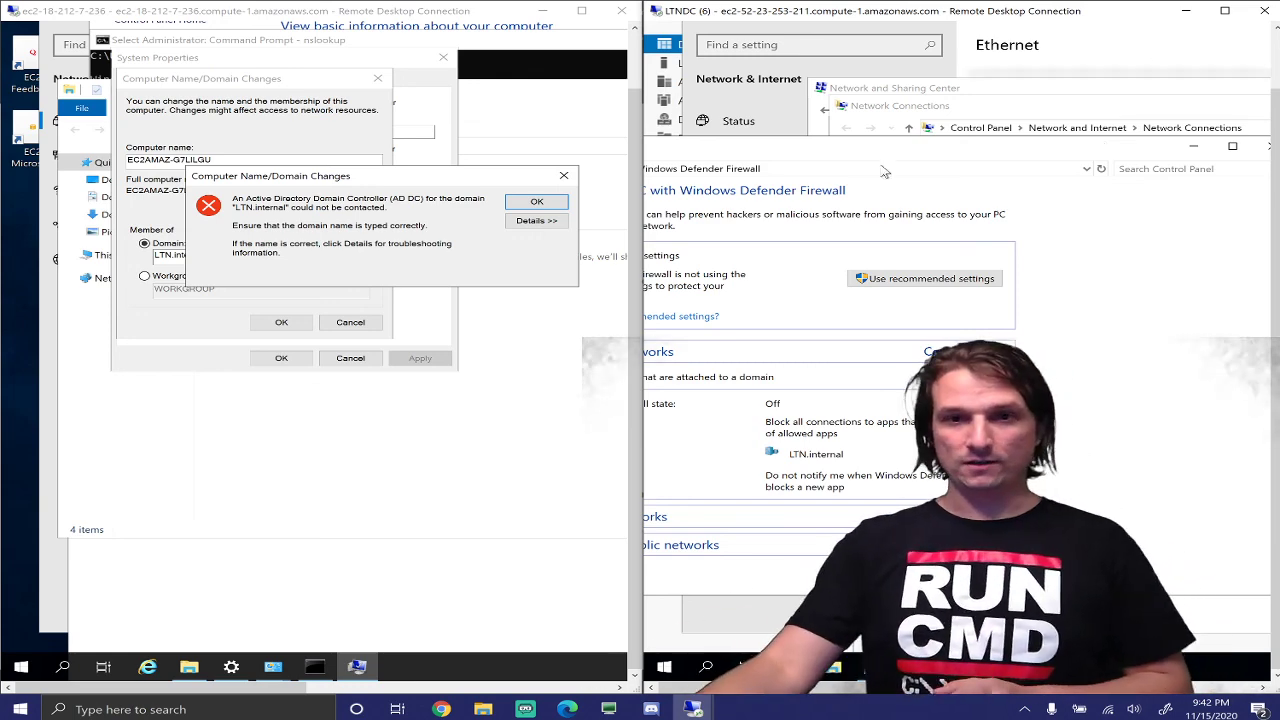
click(537, 203)
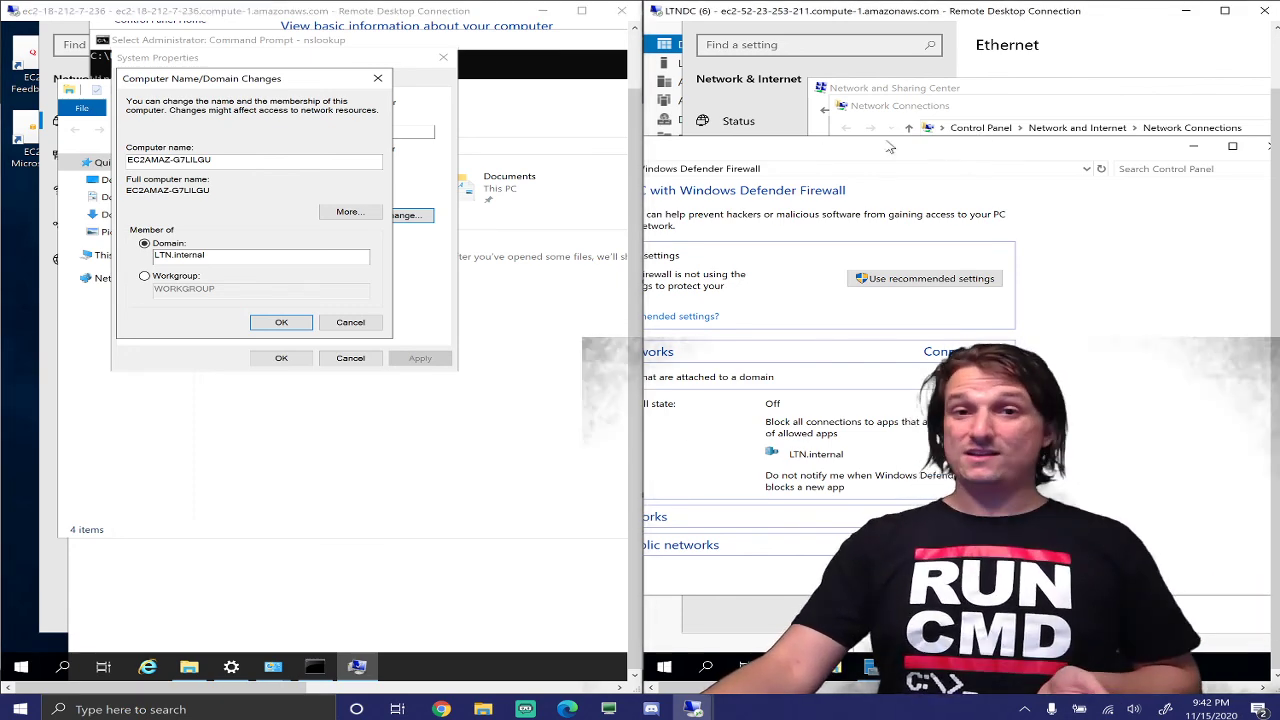
Retry the LTN.internal join, which fails again, then bring the client's Command Prompt forward
drag(846, 155, 1029, 159)
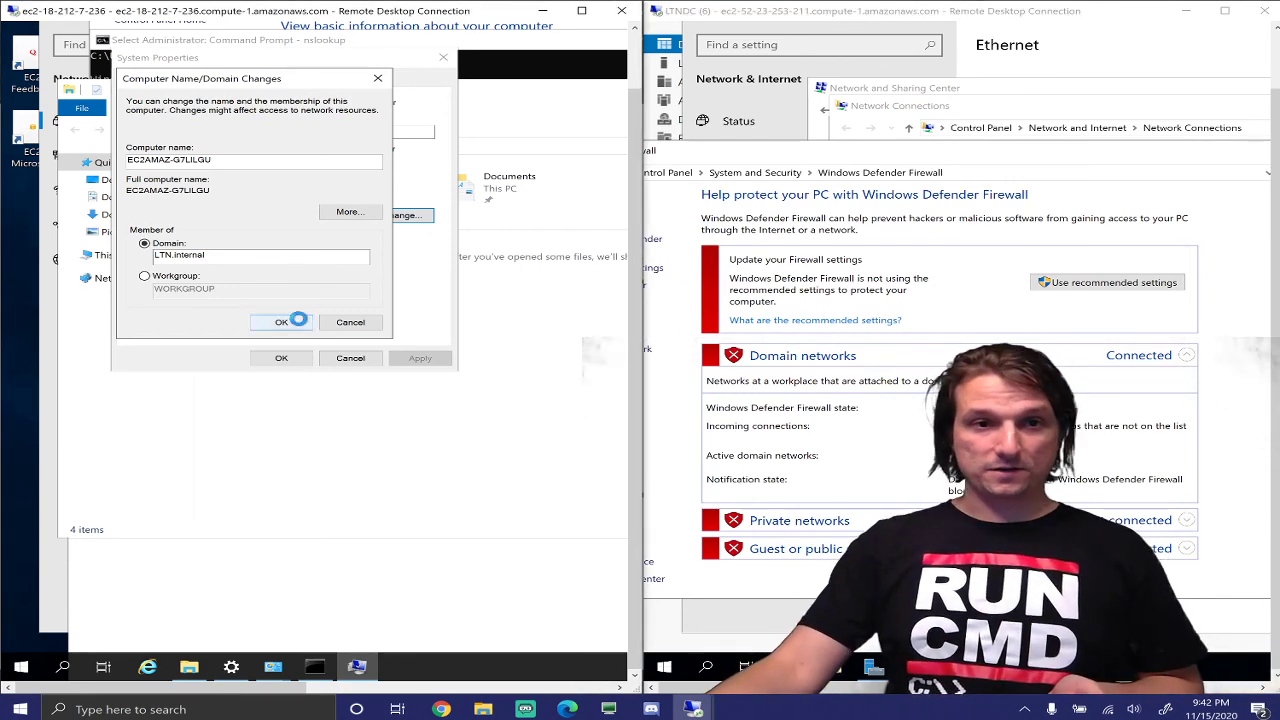
click(298, 320)
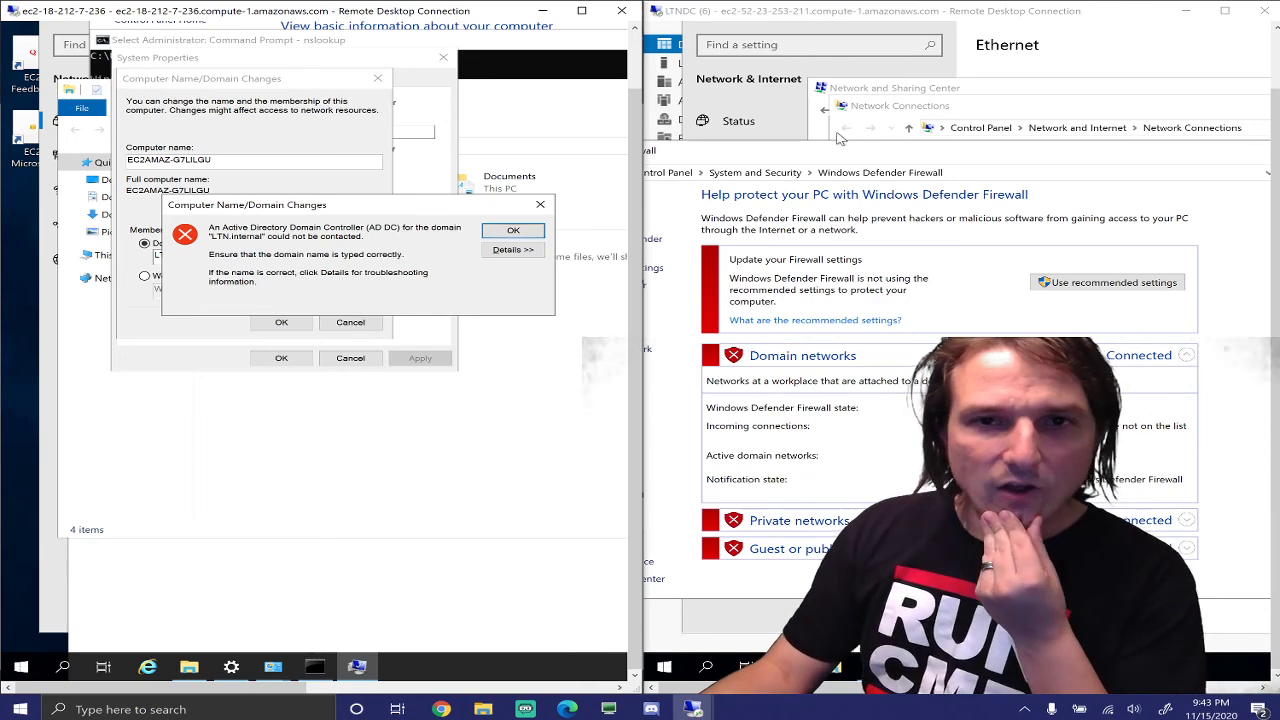
click(314, 666)
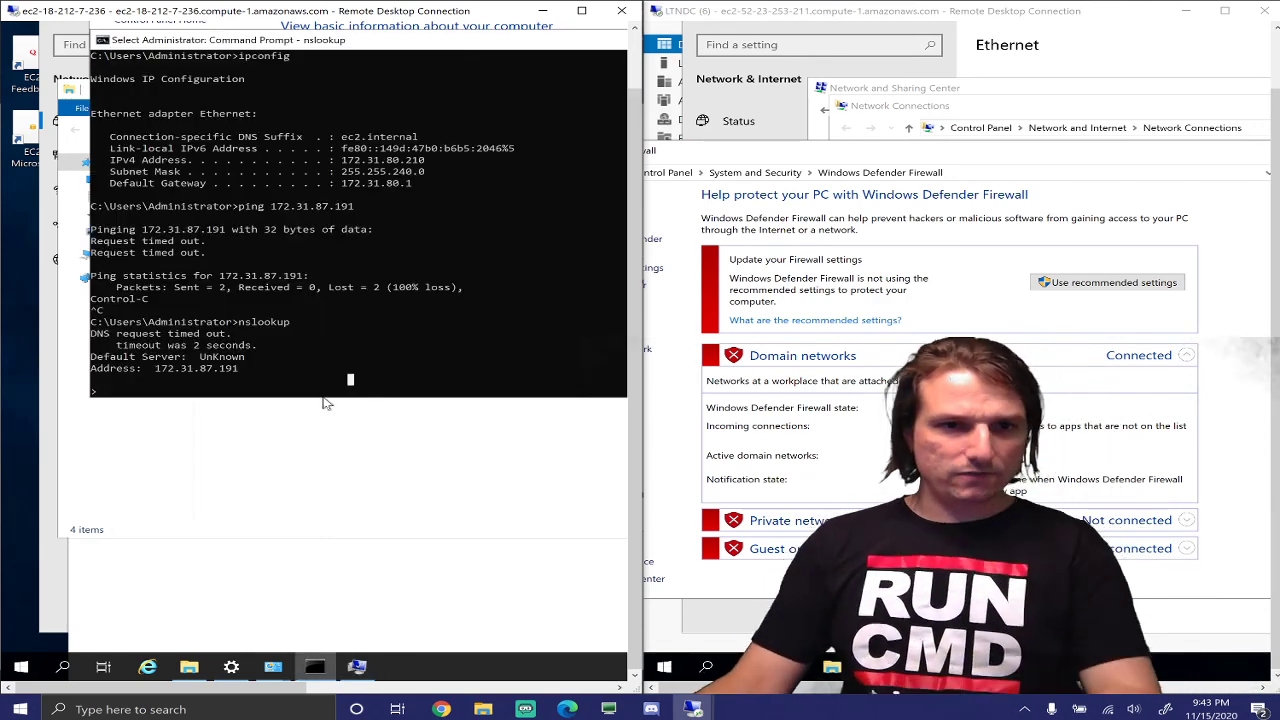
Leave console selection mode and close the client's old Command Prompt window
key(ctrl+c)
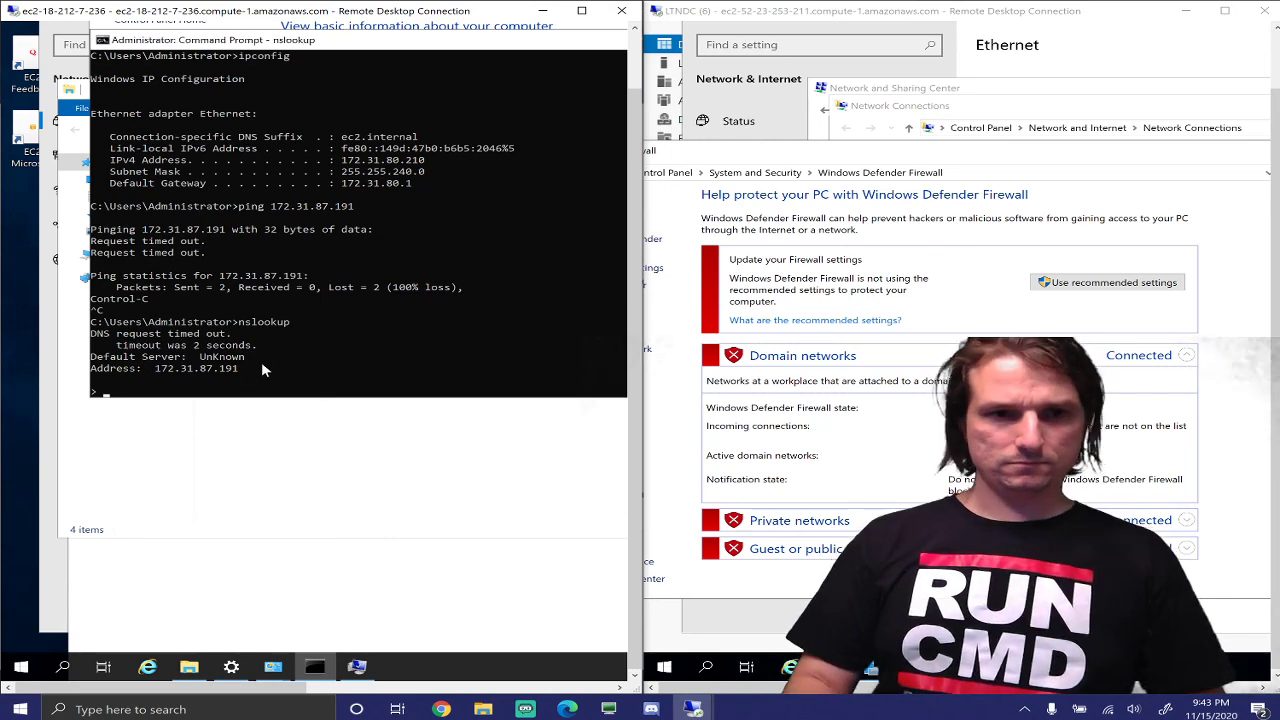
click(229, 300)
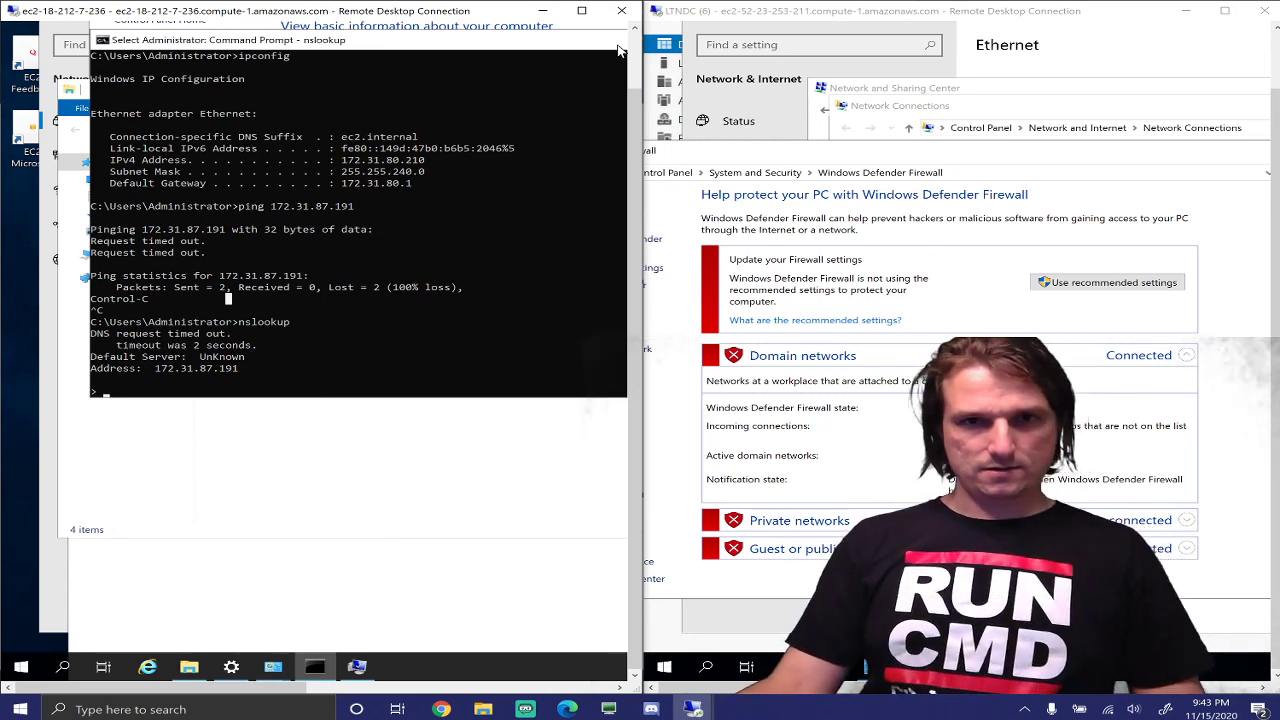
click(312, 486)
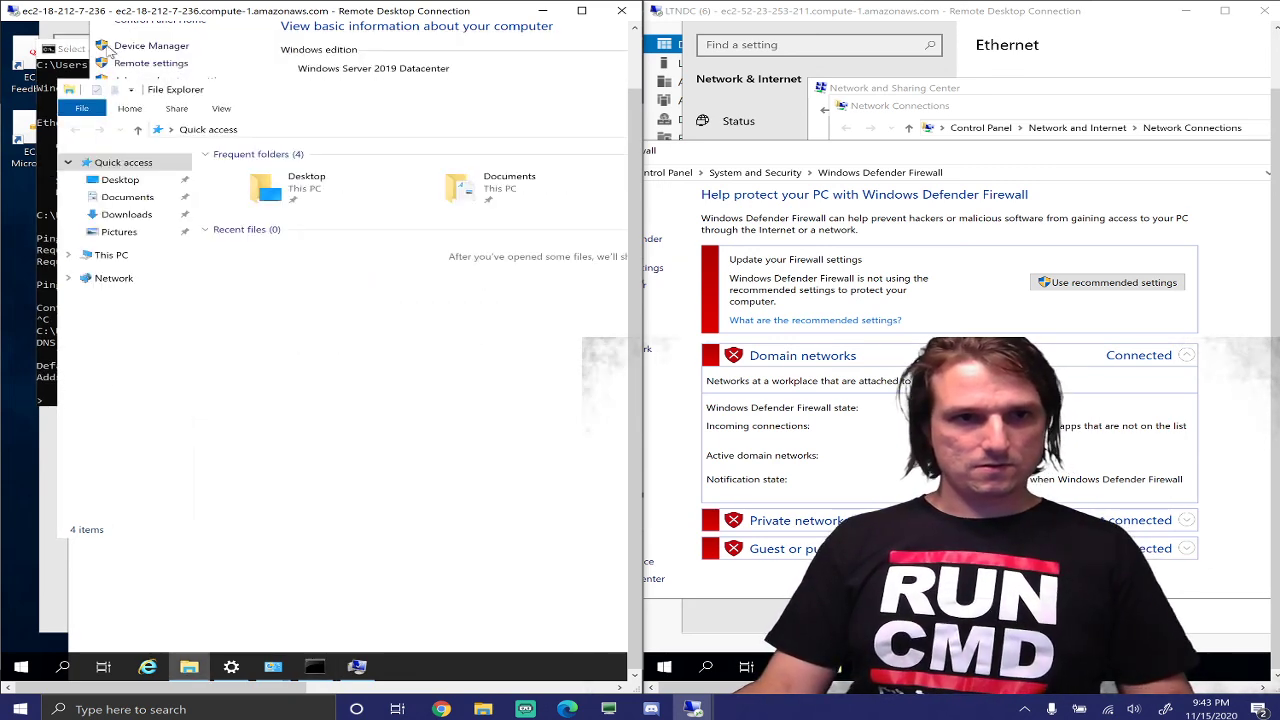
click(68, 667)
click(245, 85)
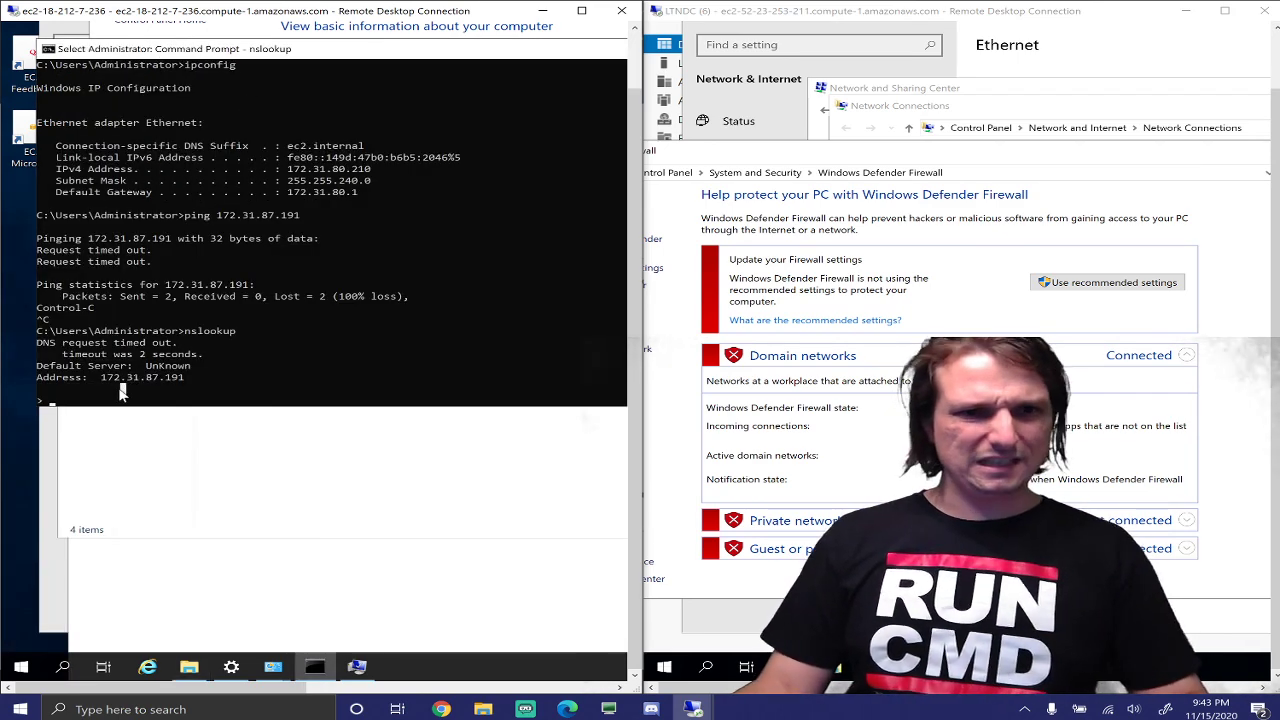
drag(538, 56, 367, 195)
click(622, 188)
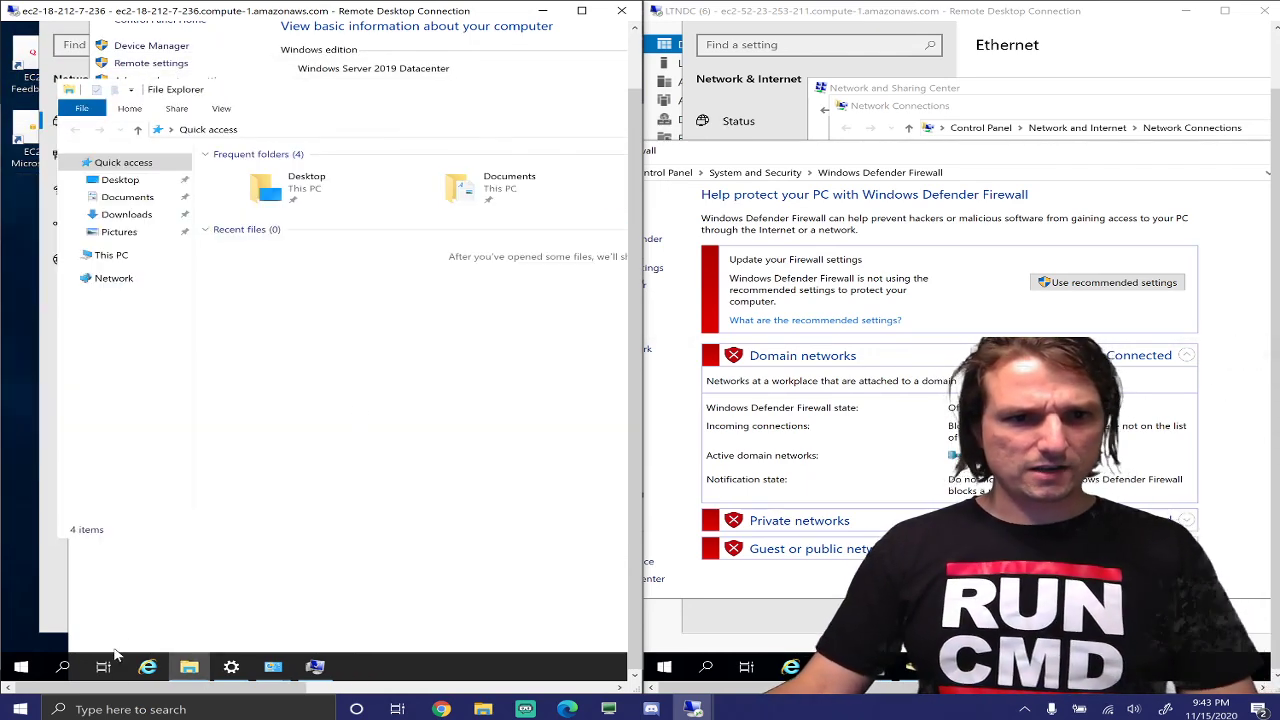
Search 'cmd' to open a new Command Prompt and run ipconfig
click(62, 666)
text(cmd)
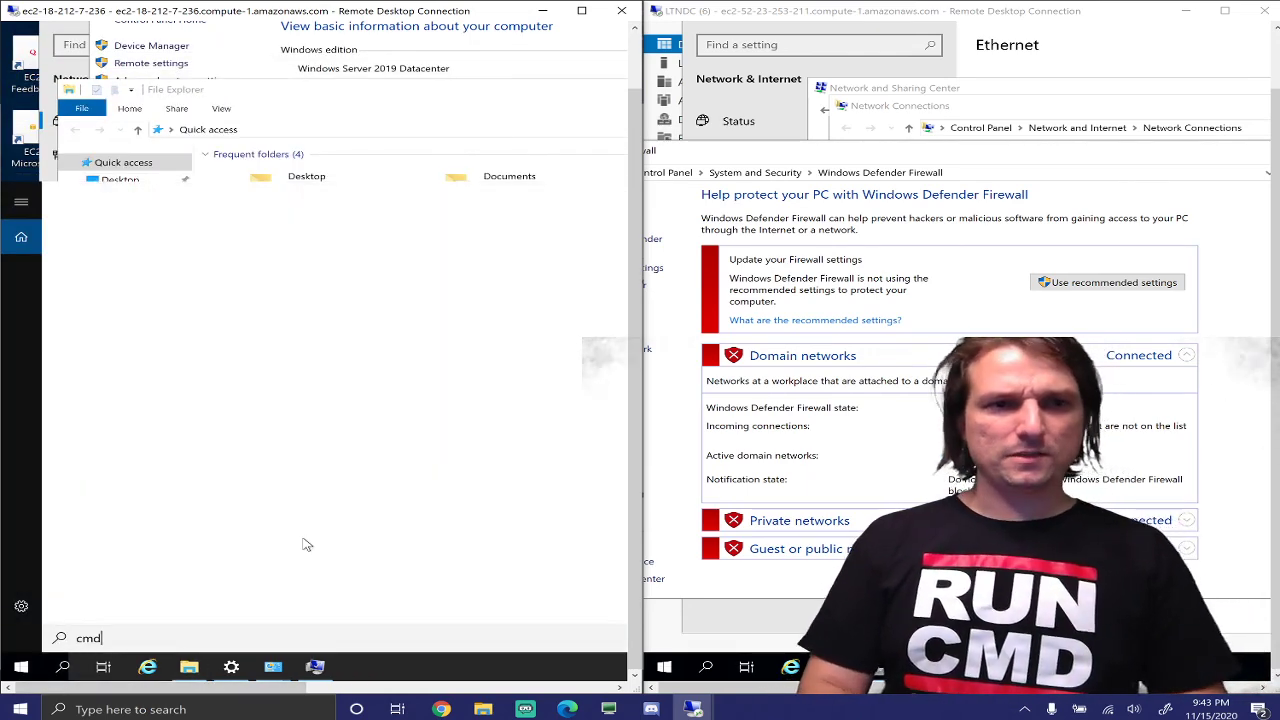
key(Return)
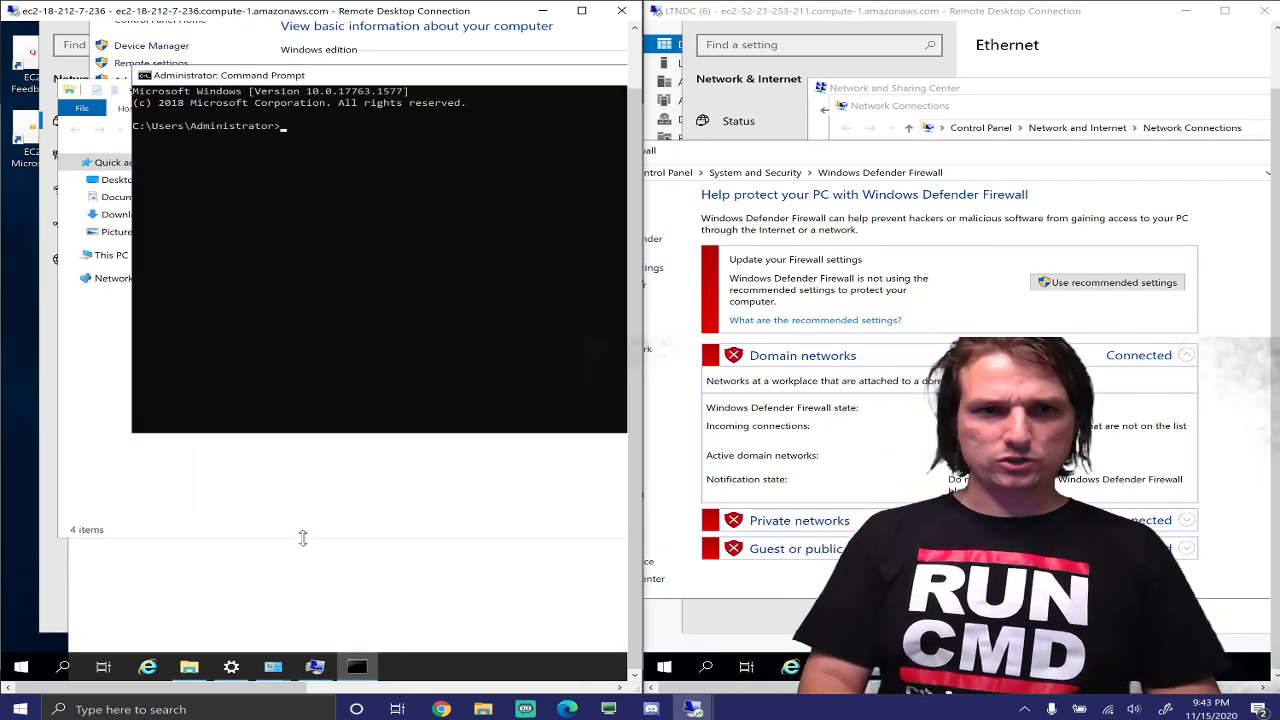
text(ipc)
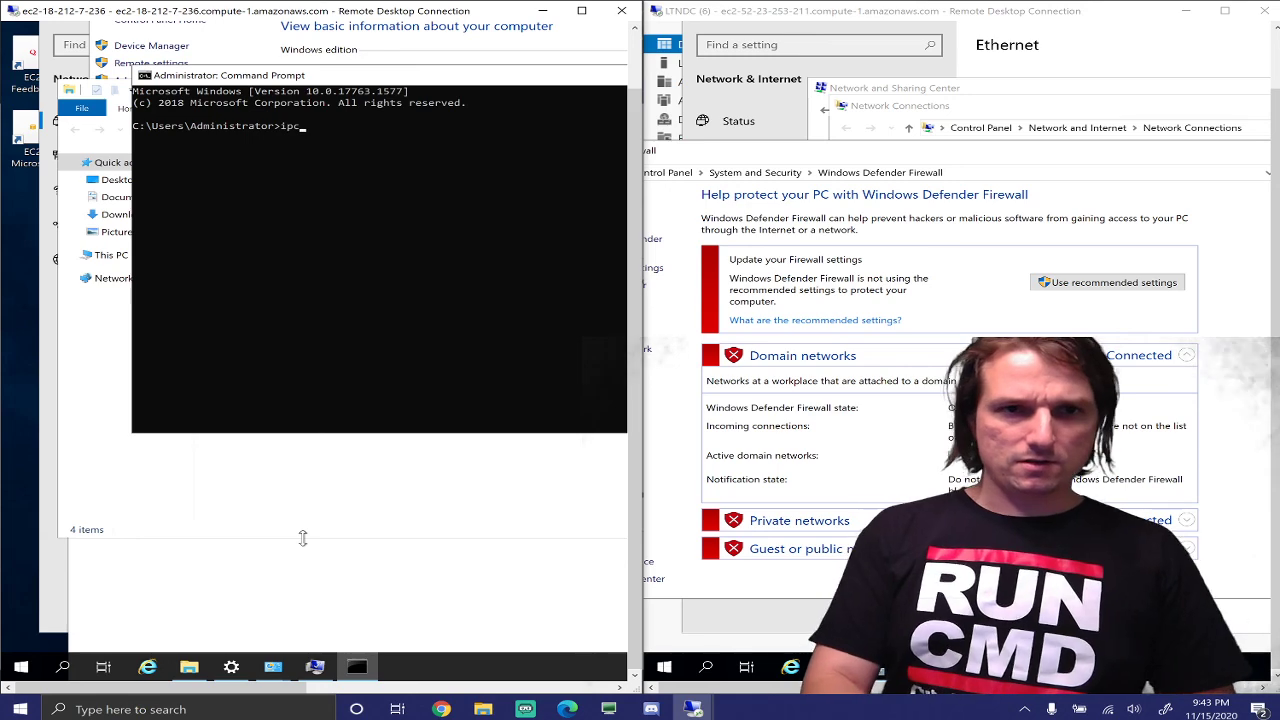
text(onfig)
key(Return)
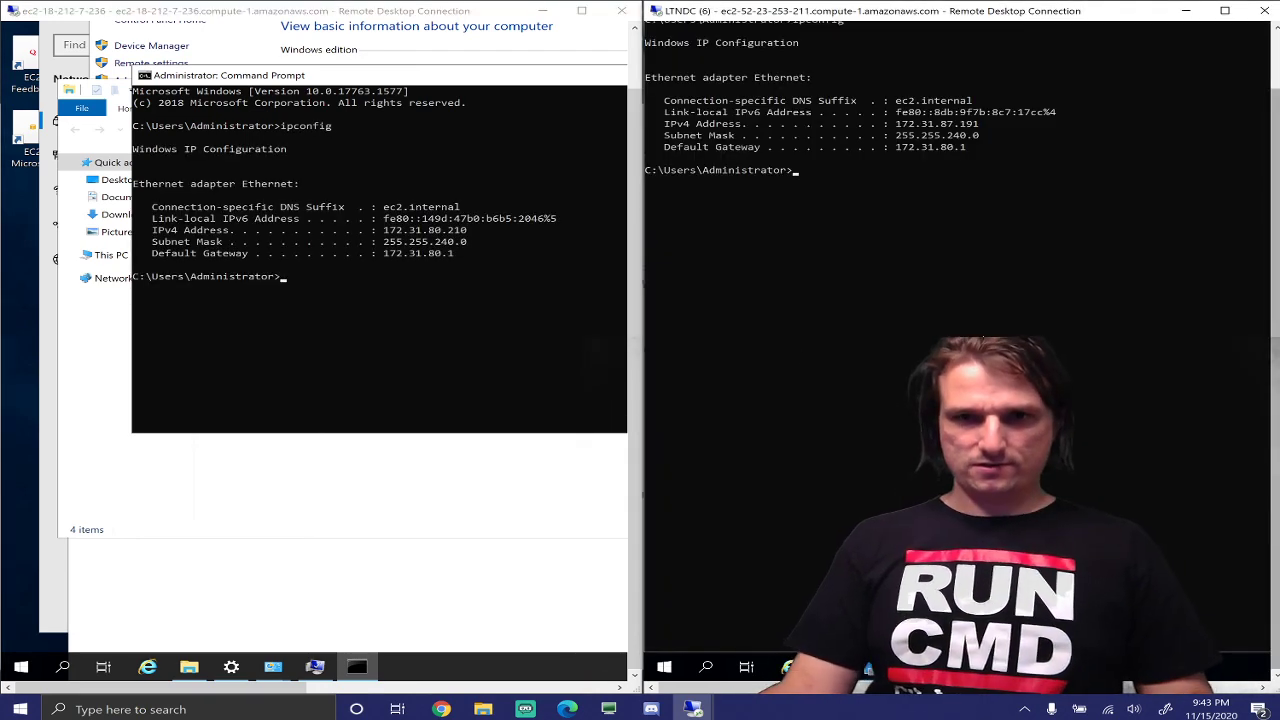
Ping the domain controller at 172.31.87.191 from the client
click(362, 336)
key(Escape)
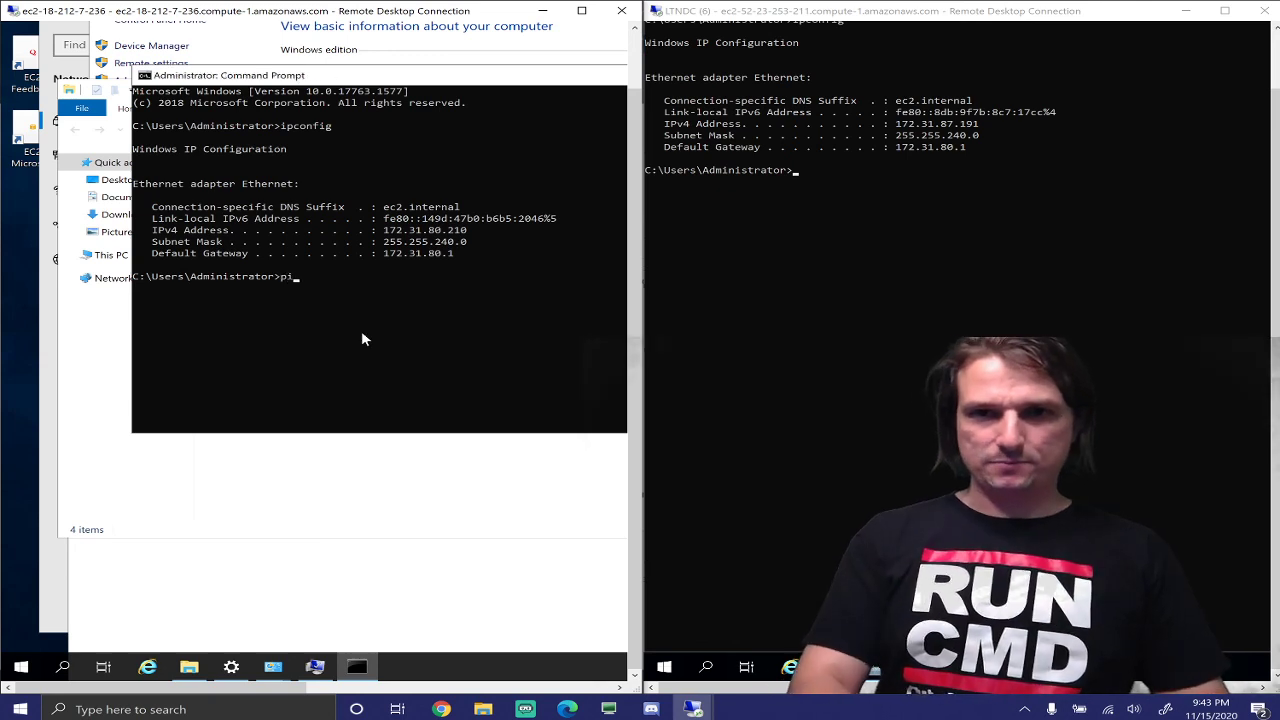
text(ping 172,)
key(BackSpace)
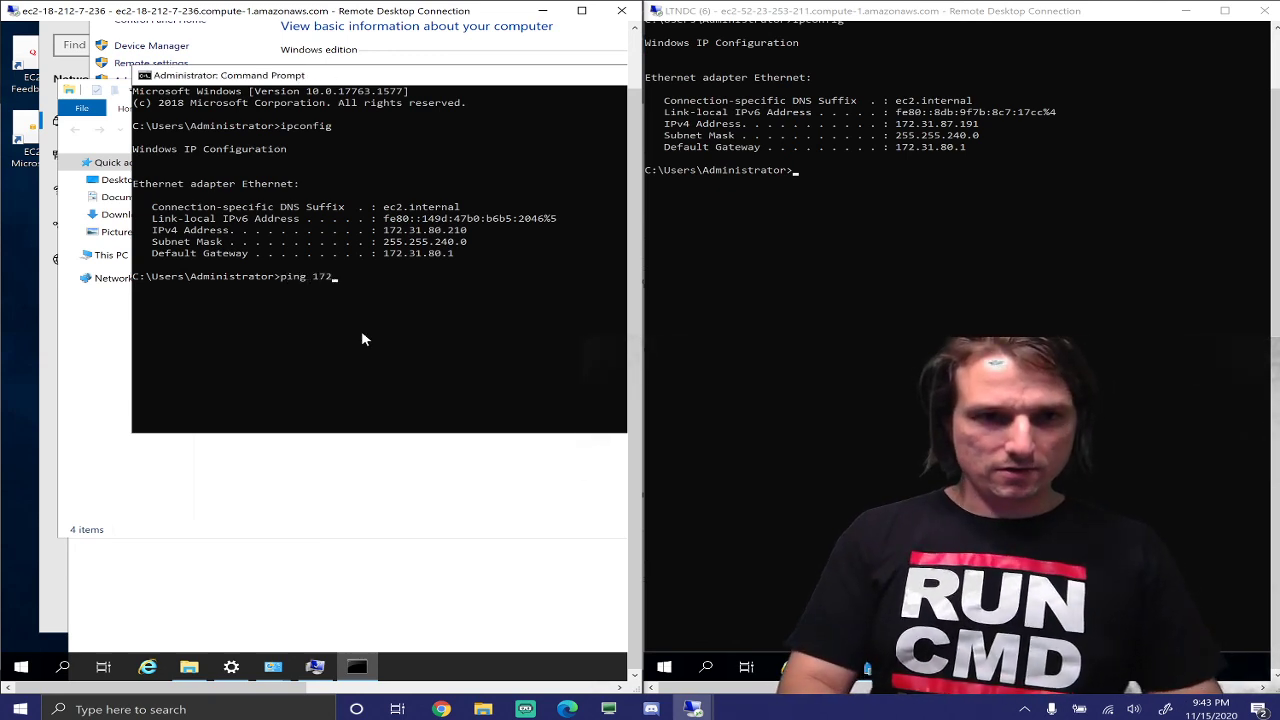
text(.31.87.19)
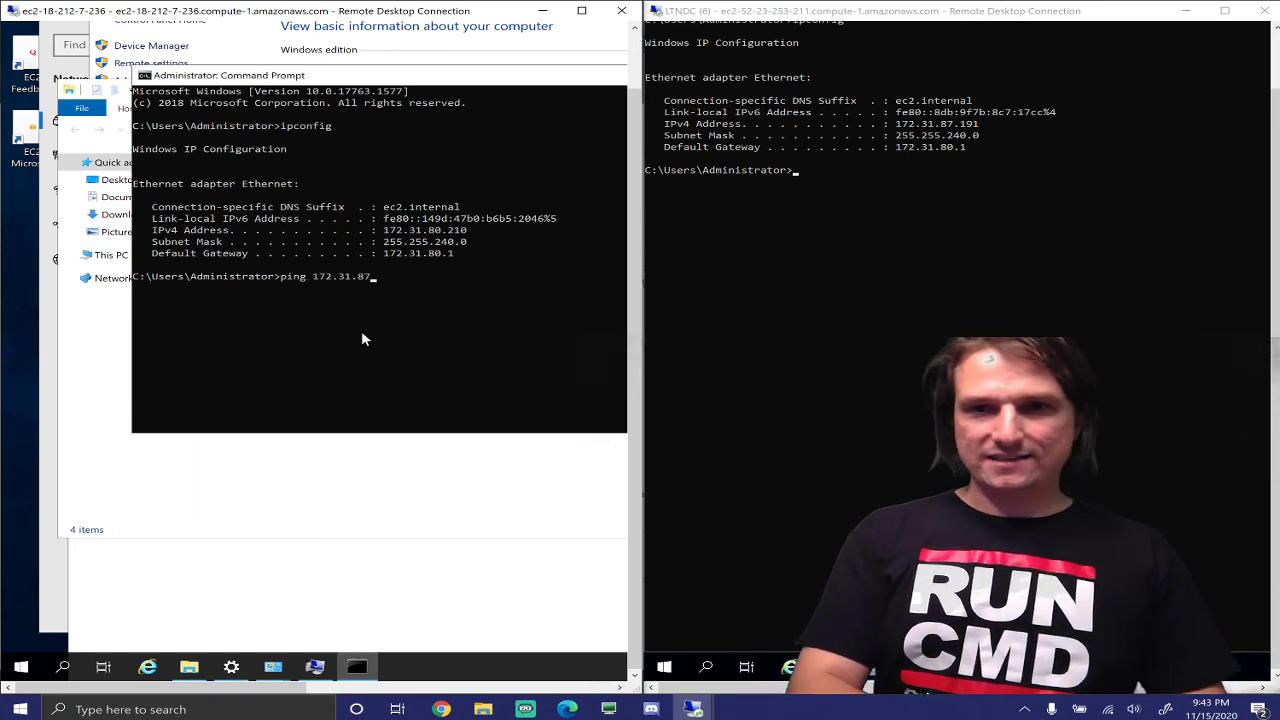
text(19)
key(Return)
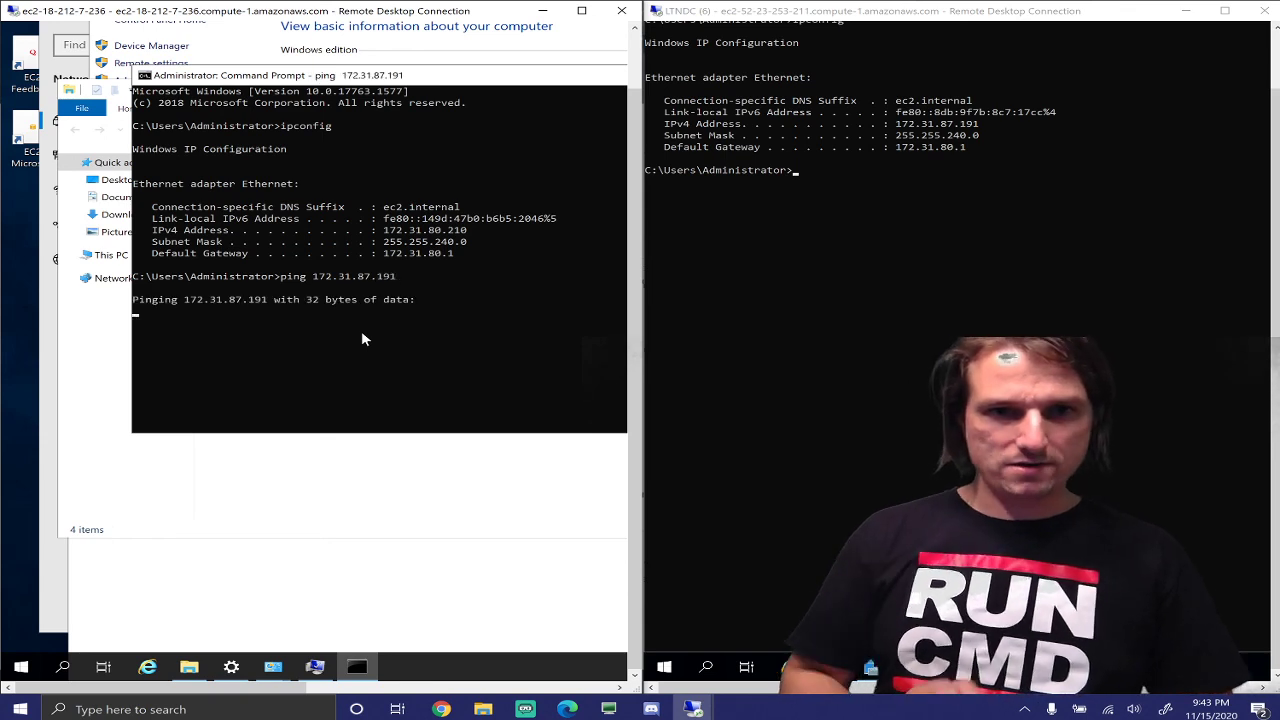
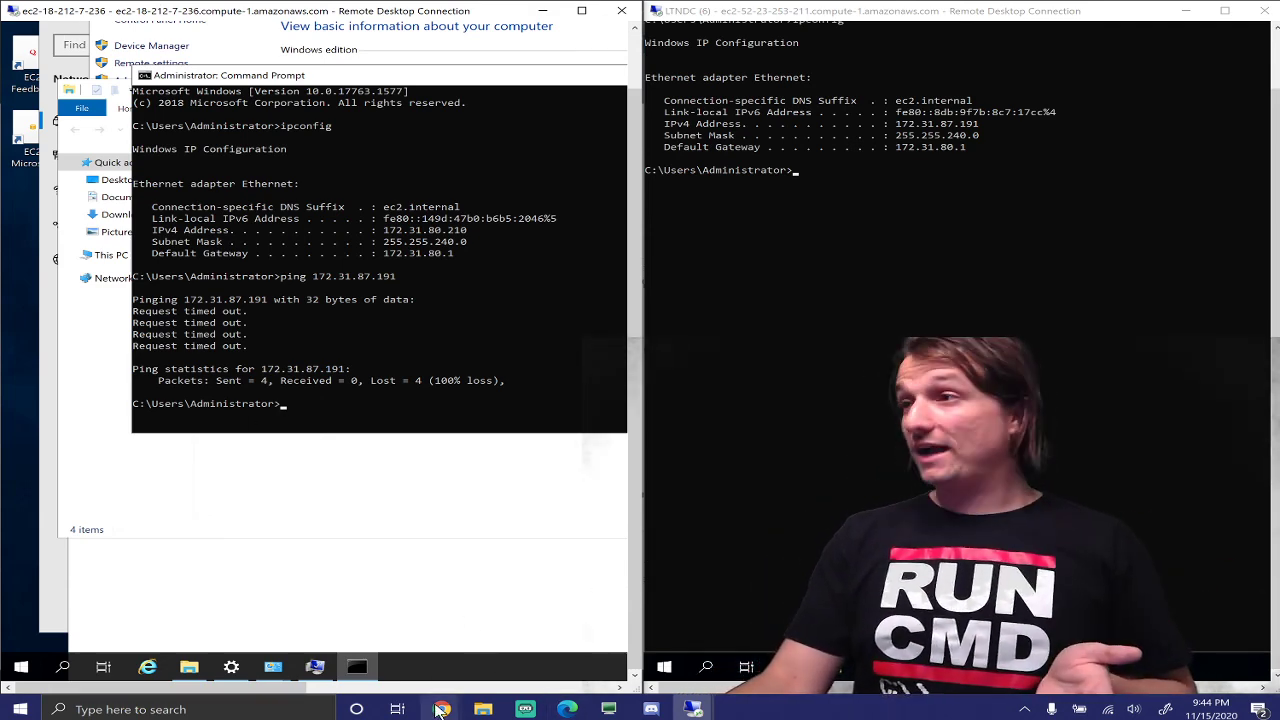
Check LTNCLIENT's Security tab, which allows only TCP 3389 from 0.0.0.0/0, then return to the EC2 dashboard
mouse_move(441, 709)
mouse_move(480, 660)
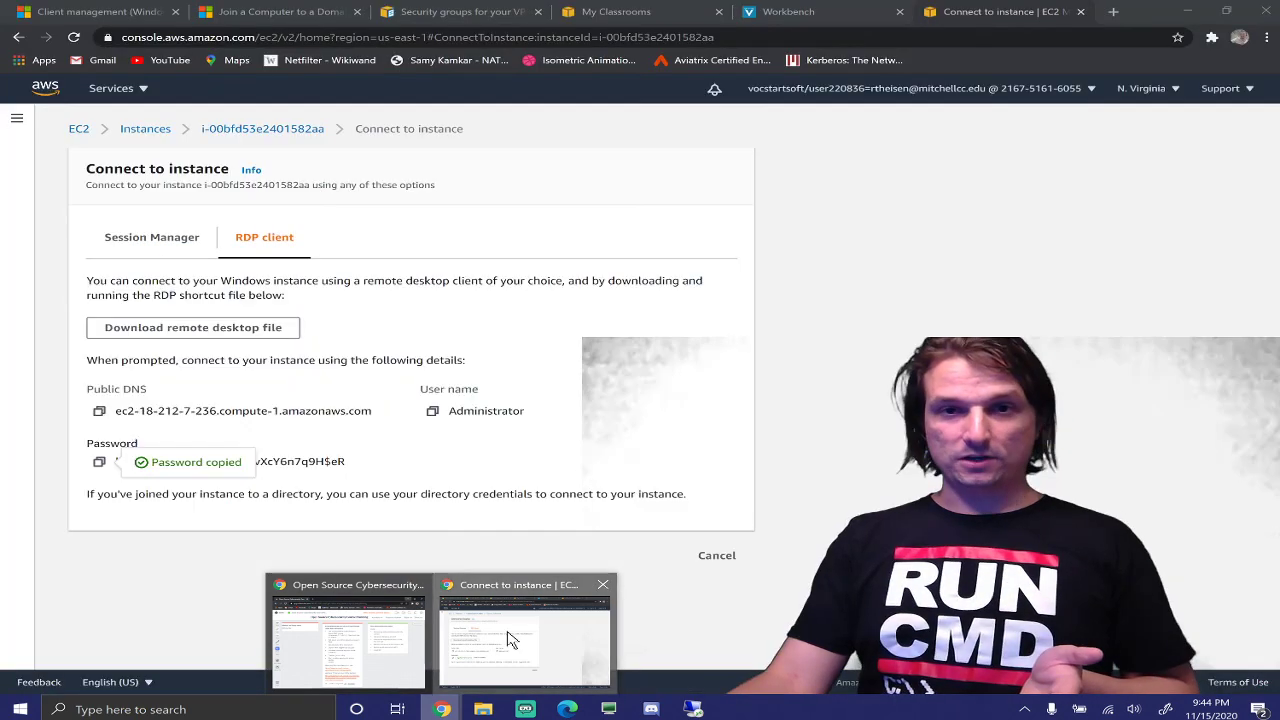
click(510, 640)
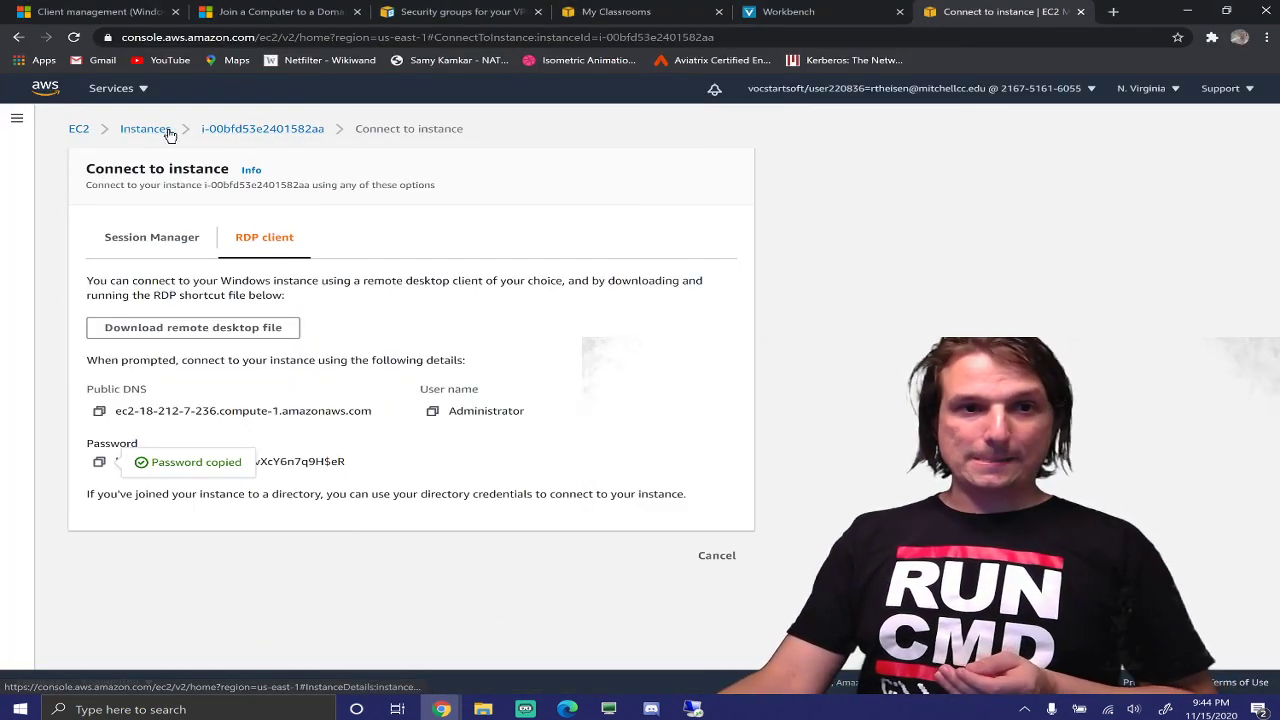
click(250, 130)
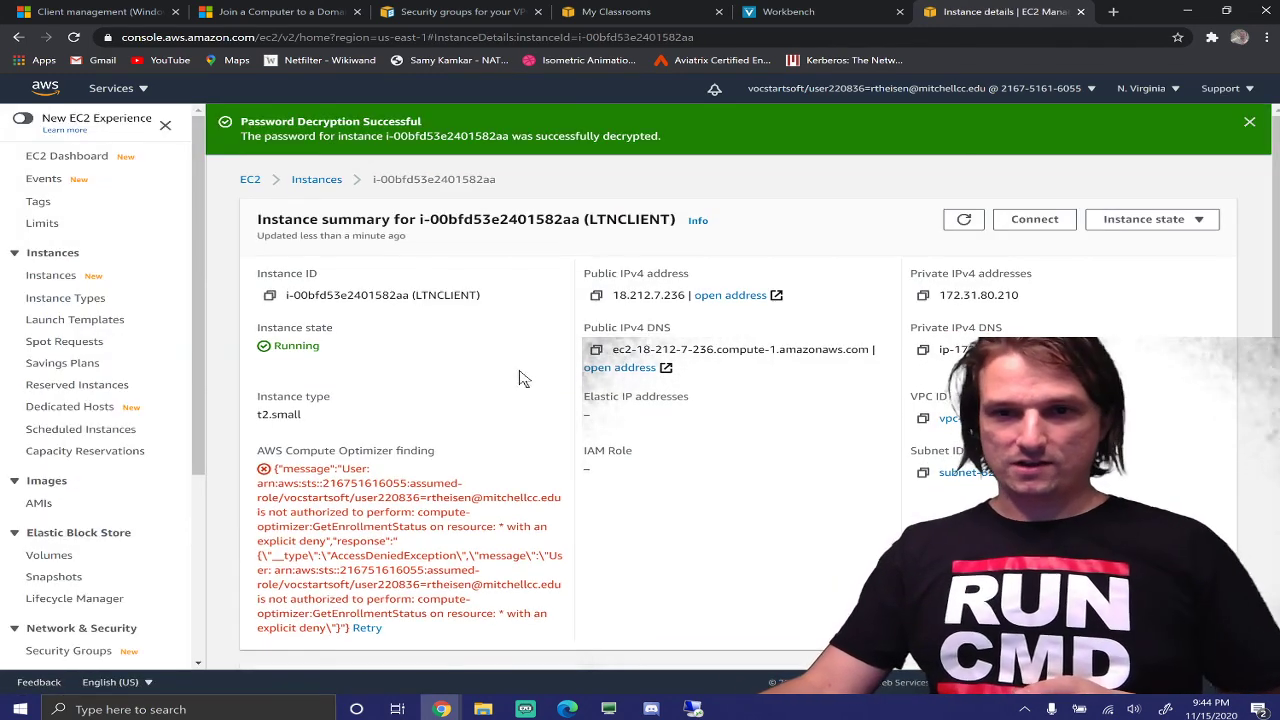
scroll(627, 395, down, 3)
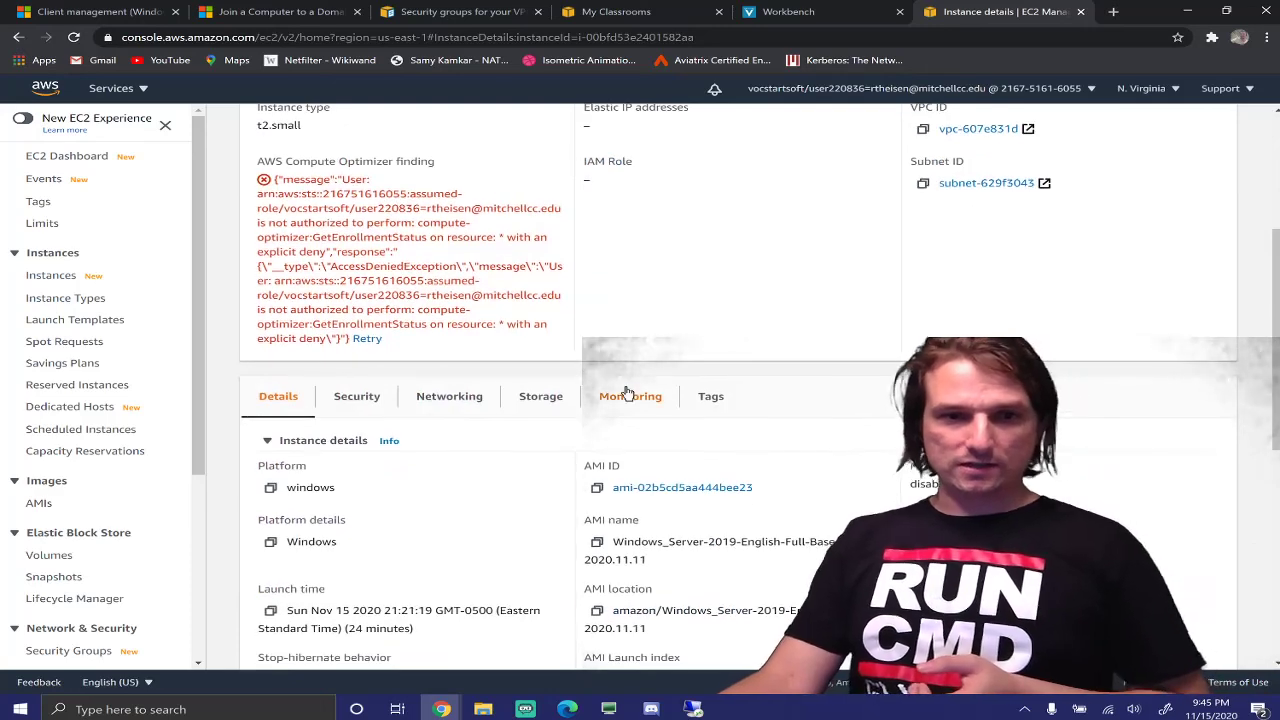
click(356, 396)
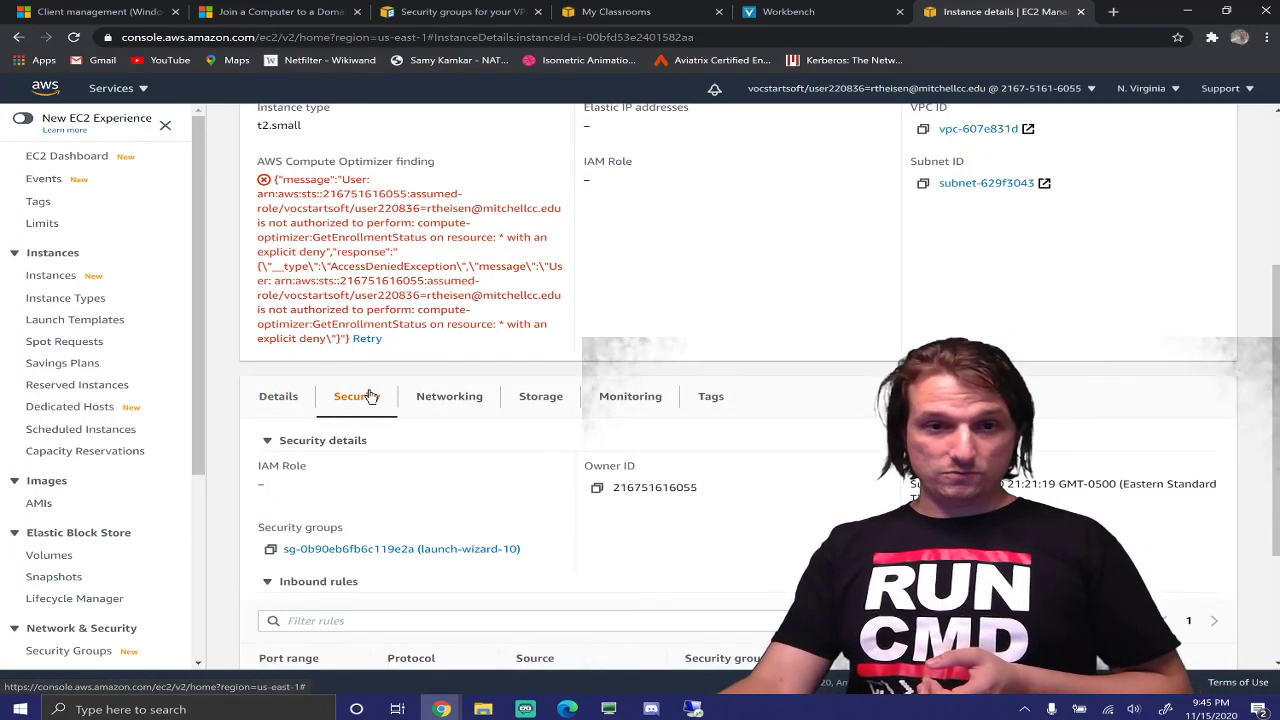
scroll(370, 396, down, 2)
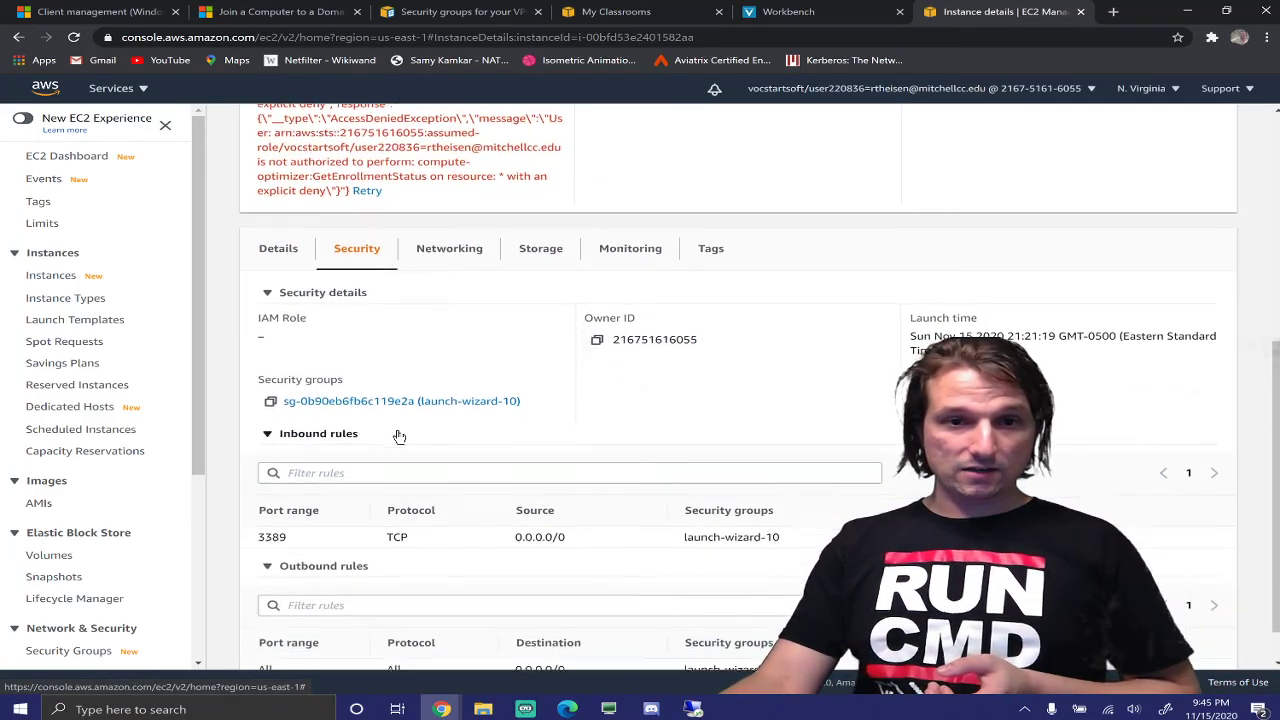
scroll(395, 437, down, 1)
scroll(437, 517, up, 5)
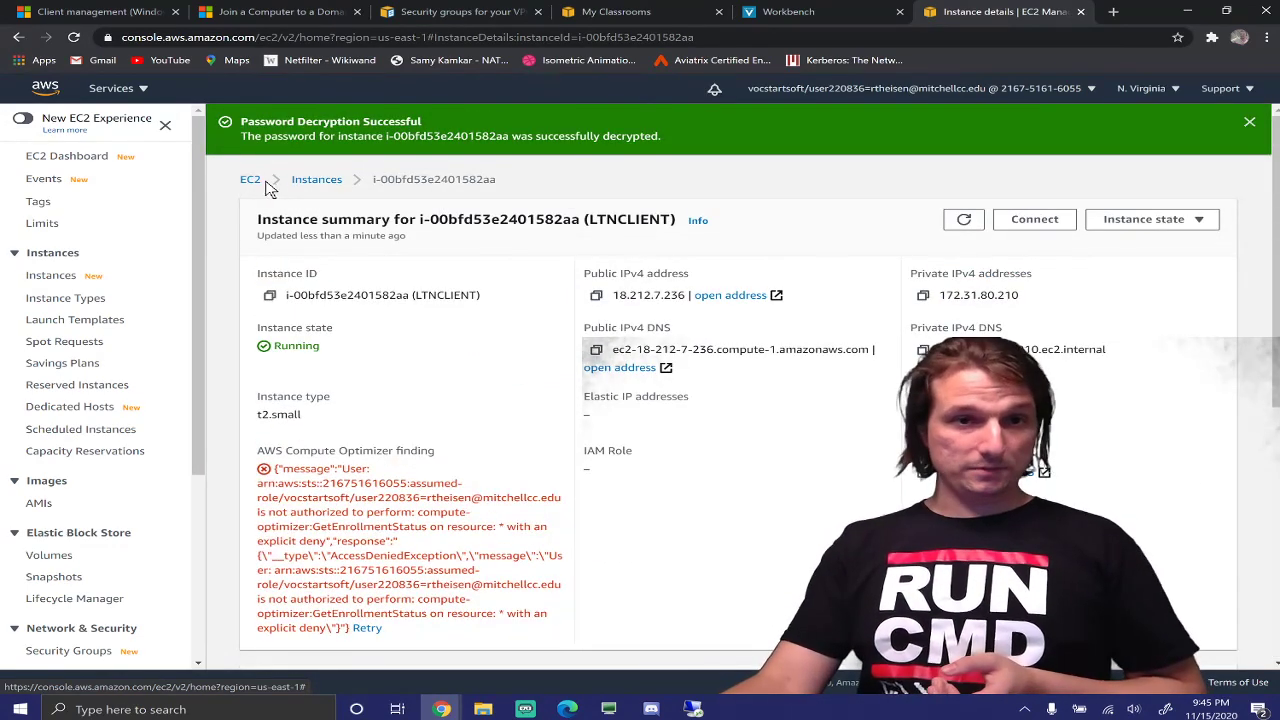
click(255, 182)
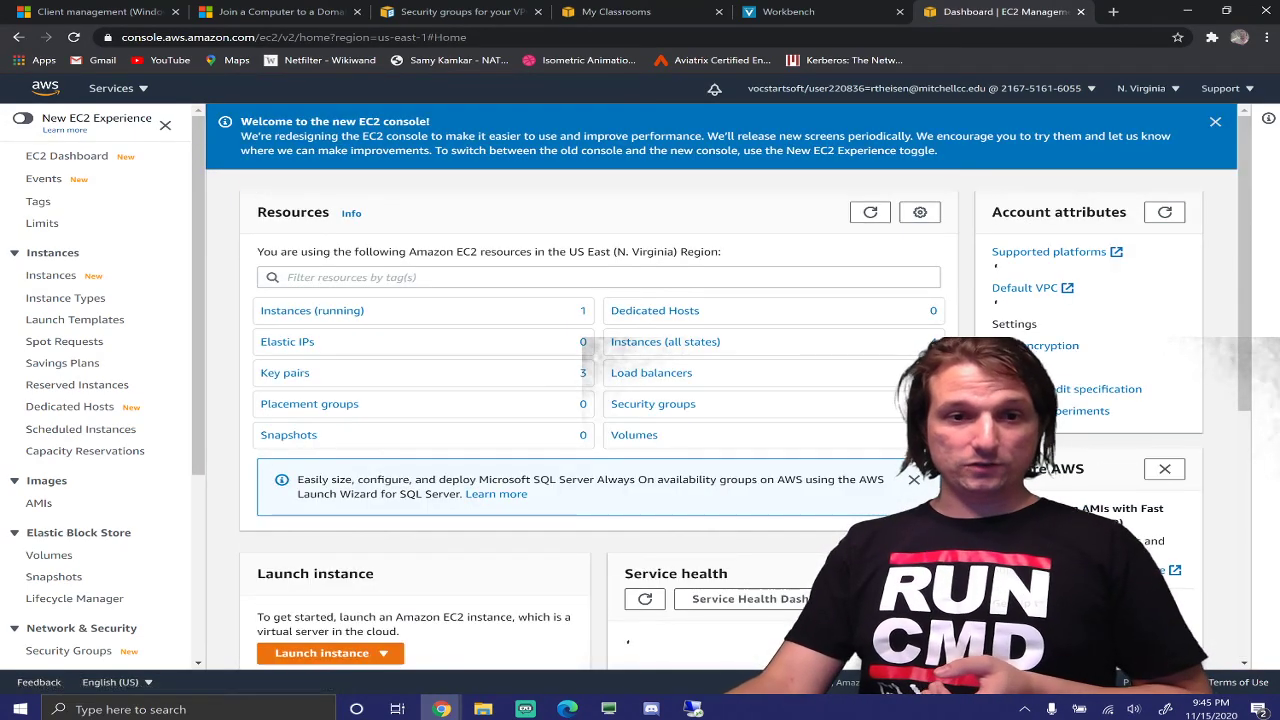
Open LTNDC's security group launch-wizard-8, whose only inbound rule is RDP TCP 3389 from 0.0.0.0/0
click(354, 315)
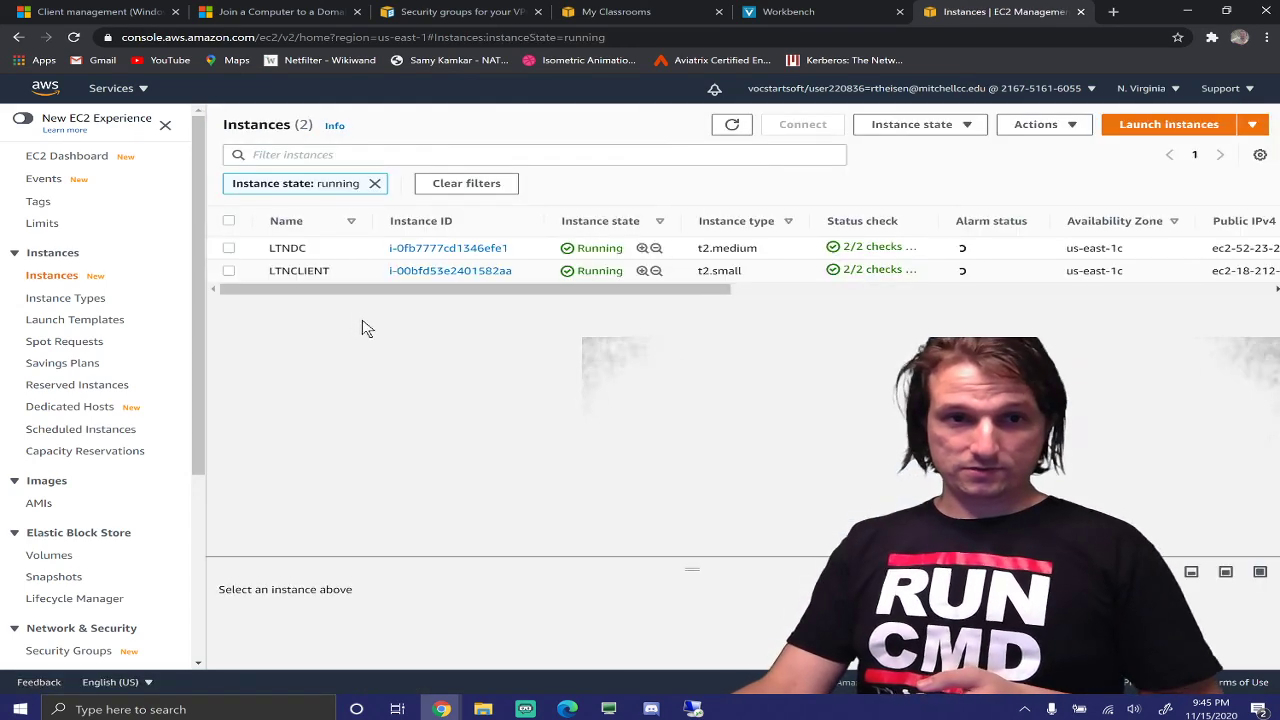
click(462, 252)
scroll(467, 312, down, 3)
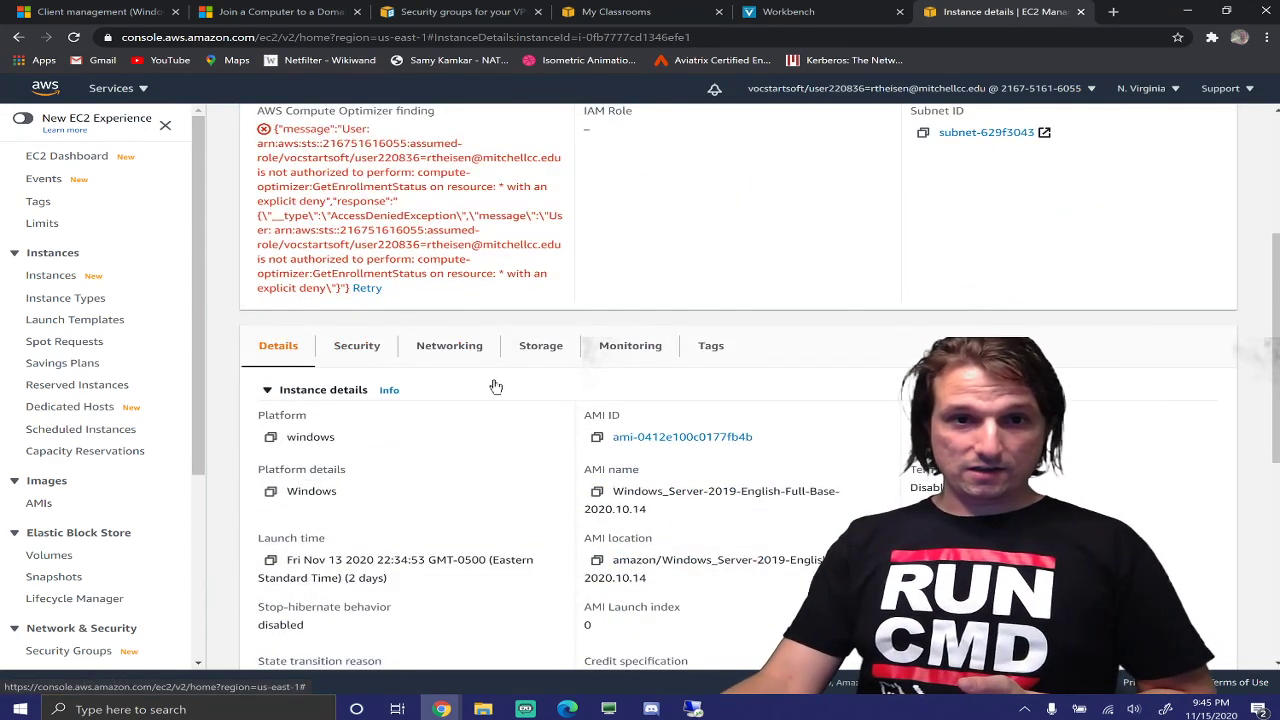
click(352, 345)
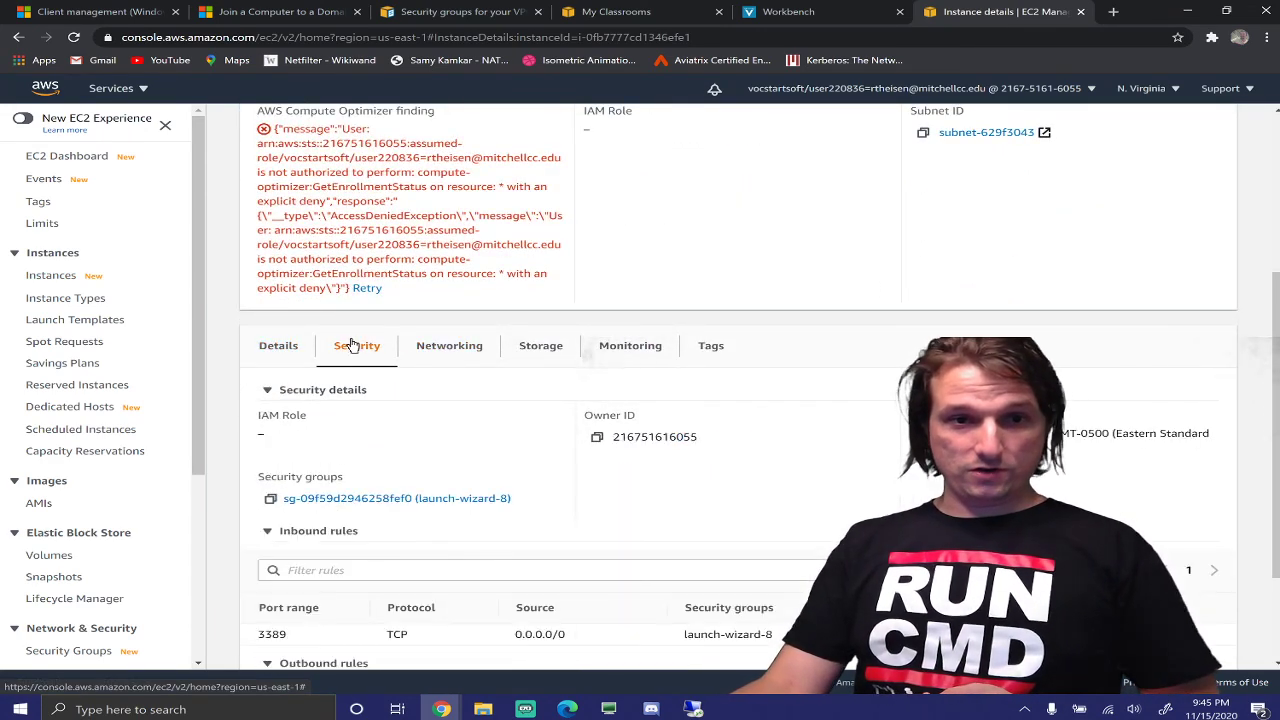
scroll(374, 374, down, 3)
click(450, 355)
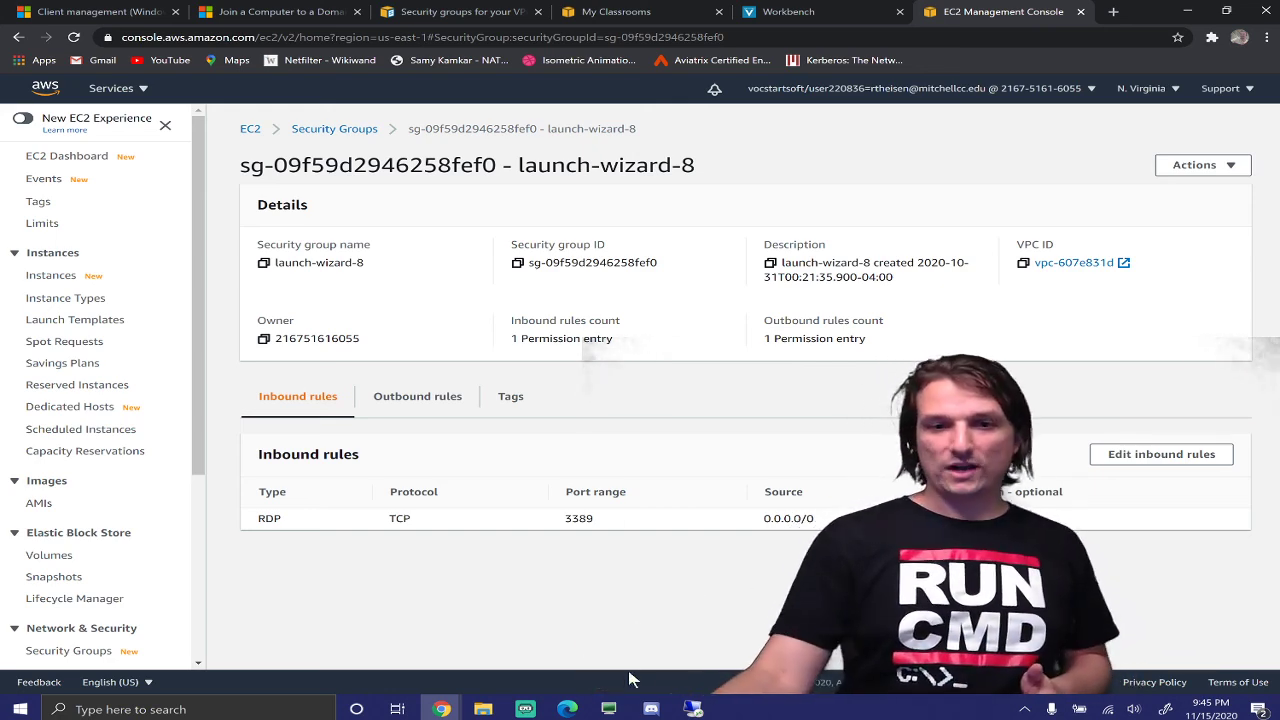
Glance at the LTNDC remote desktop session, then come back to the AWS console
mouse_move(693, 708)
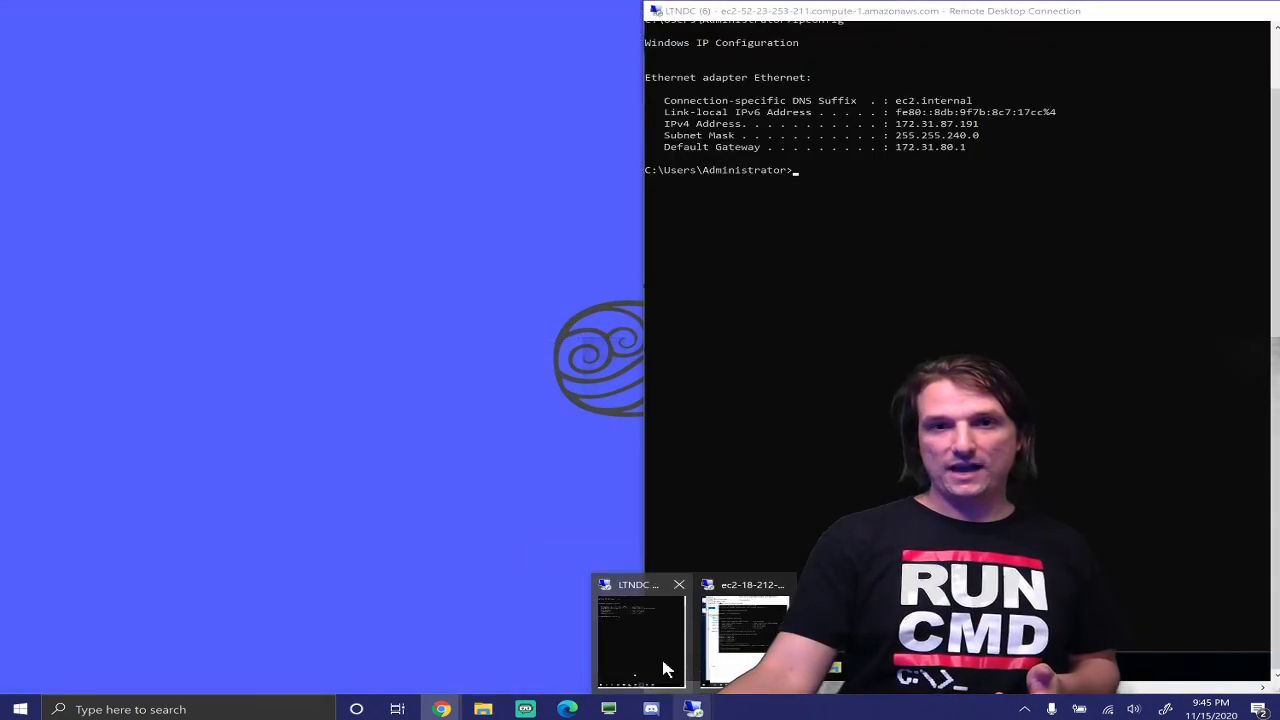
click(661, 656)
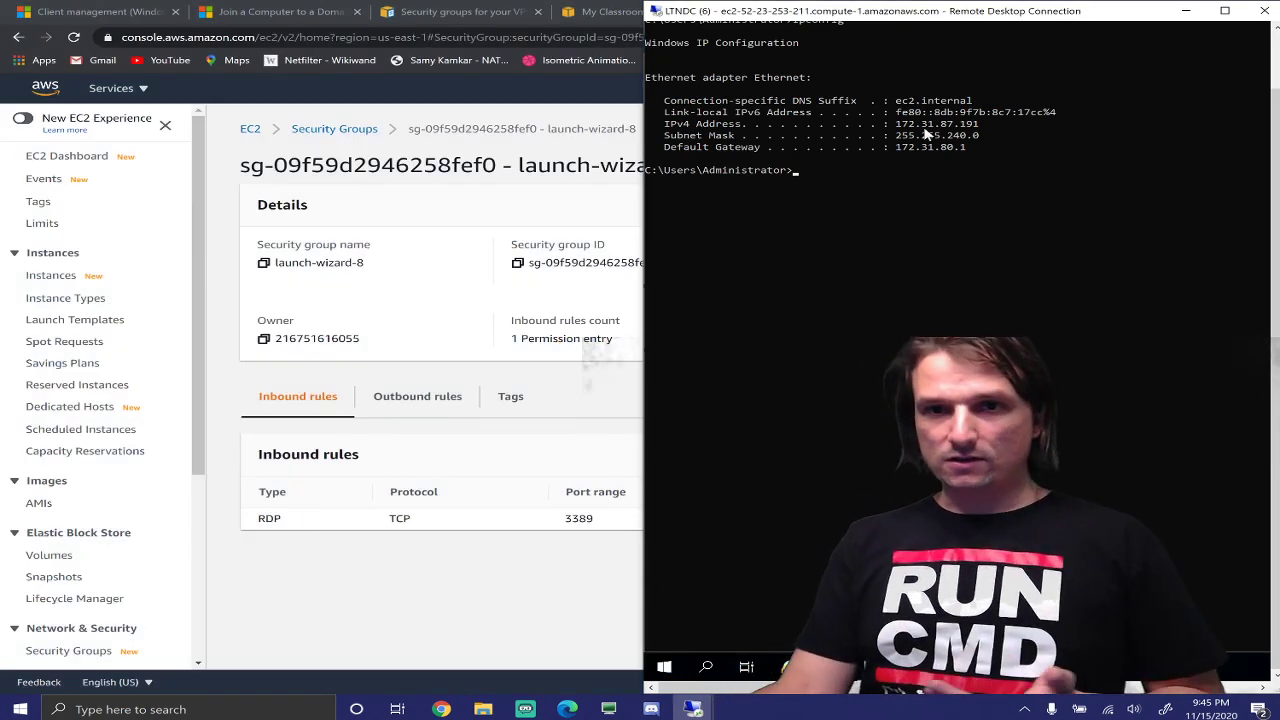
click(491, 585)
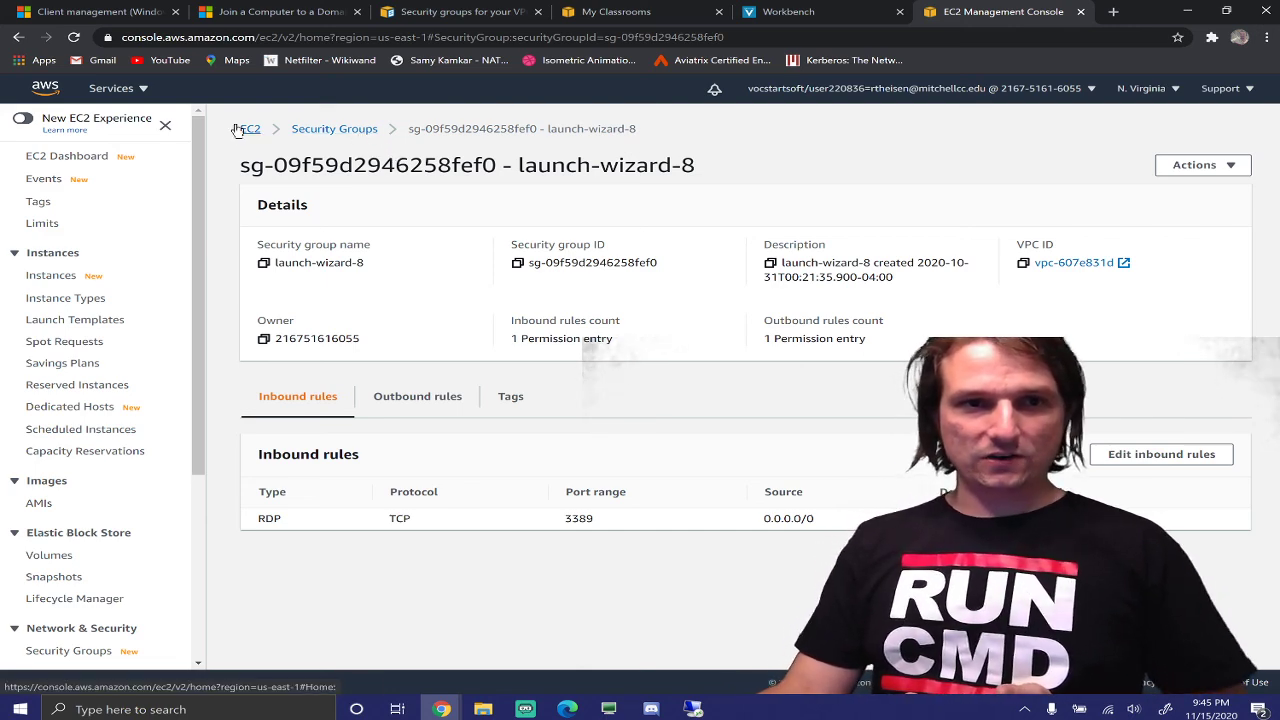
From the EC2 dashboard, list running instances and show LTNDC's Networking details
click(249, 129)
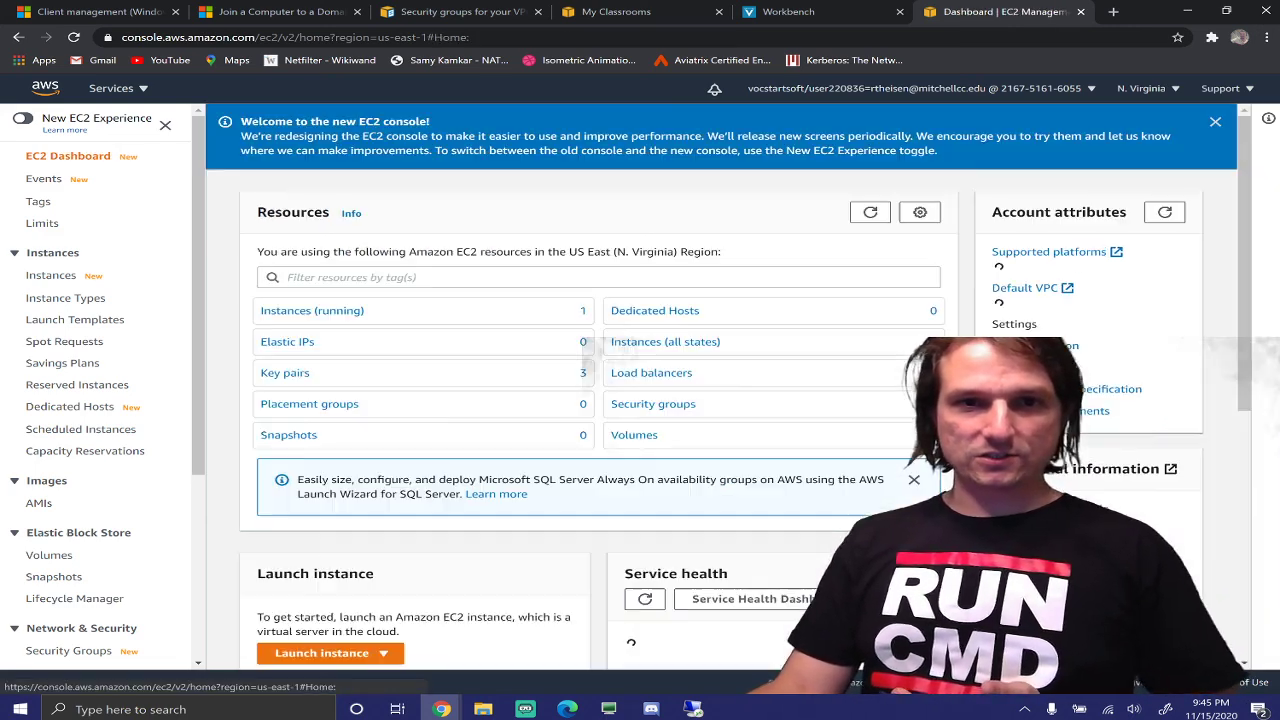
click(350, 311)
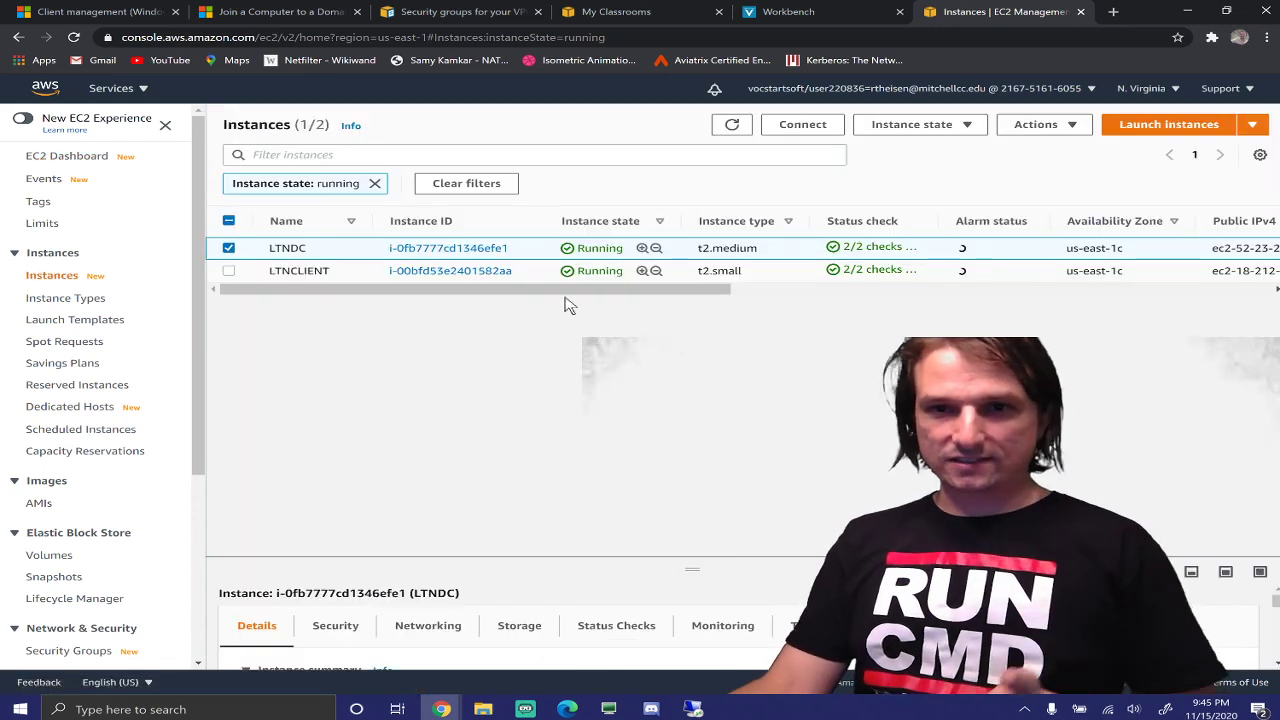
mouse_move(586, 290)
mouse_down()
mouse_move(745, 317)
mouse_move(1095, 331)
mouse_move(1117, 320)
mouse_move(586, 291)
mouse_up()
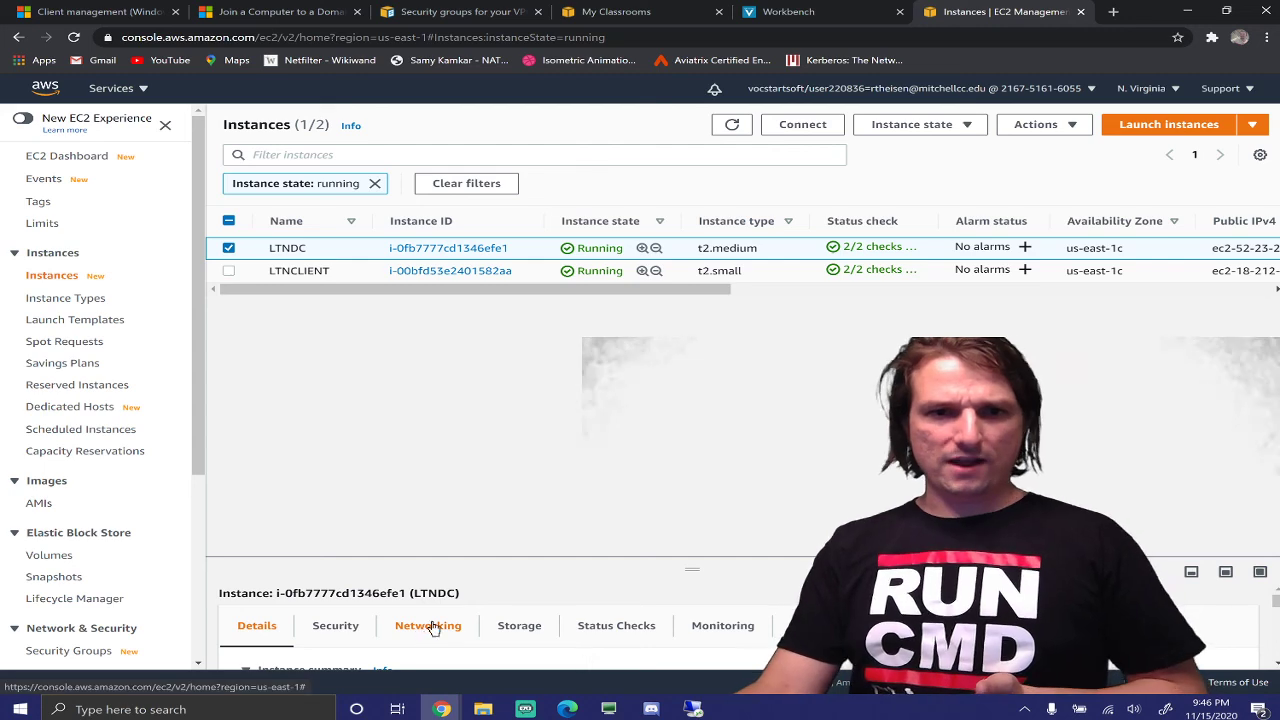
click(422, 629)
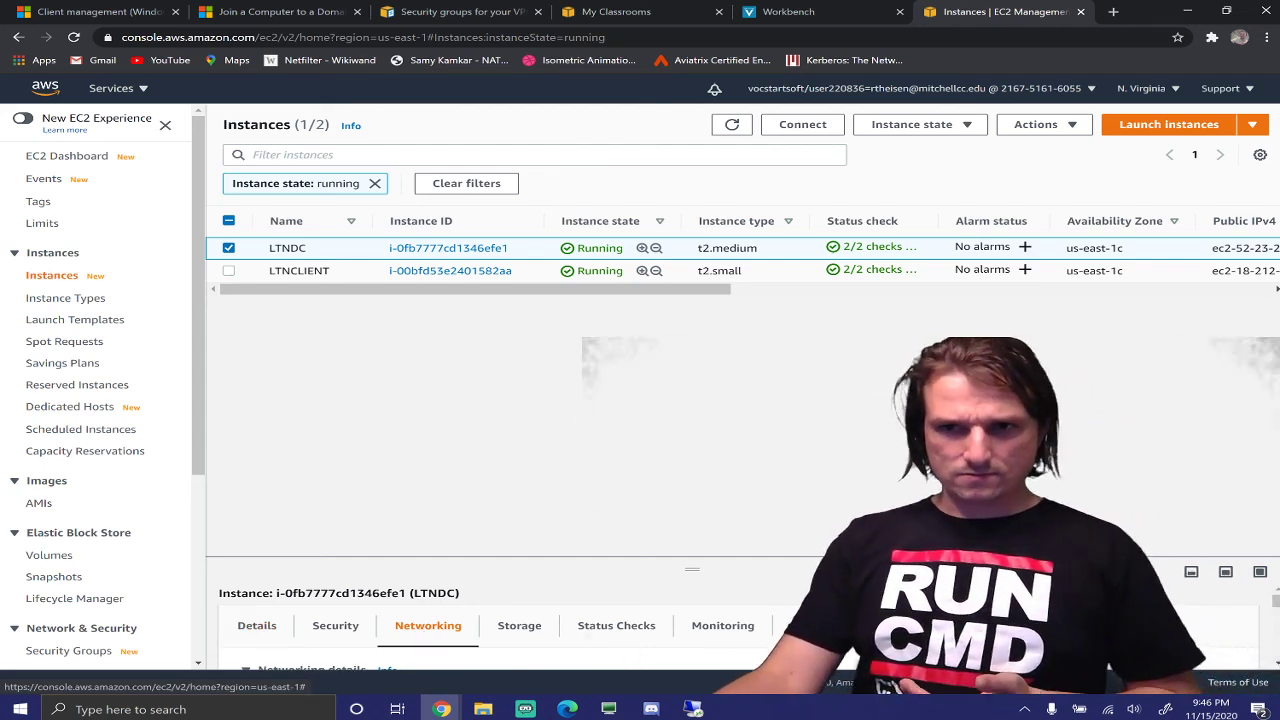
Enlarge the details panel and read LTNDC's private IPv4 address 172.31.87.191
scroll(740, 626, down, 4)
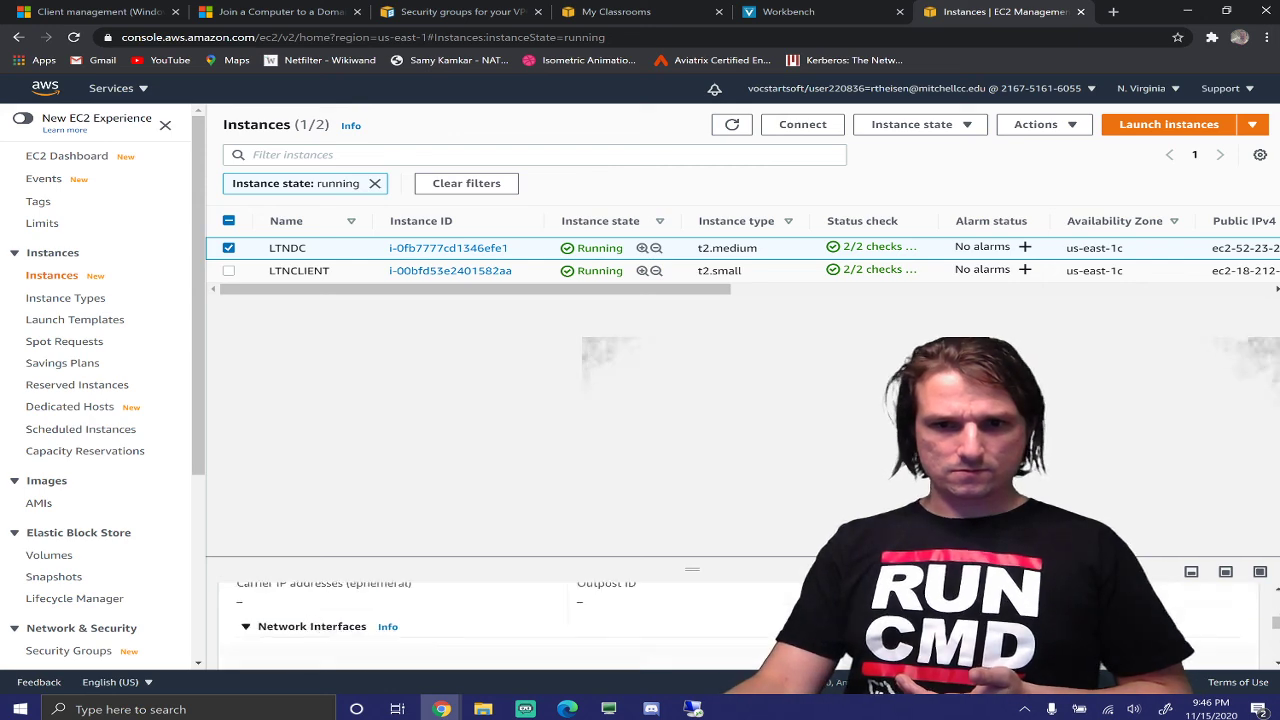
scroll(740, 626, up, 1)
scroll(740, 626, down, 1)
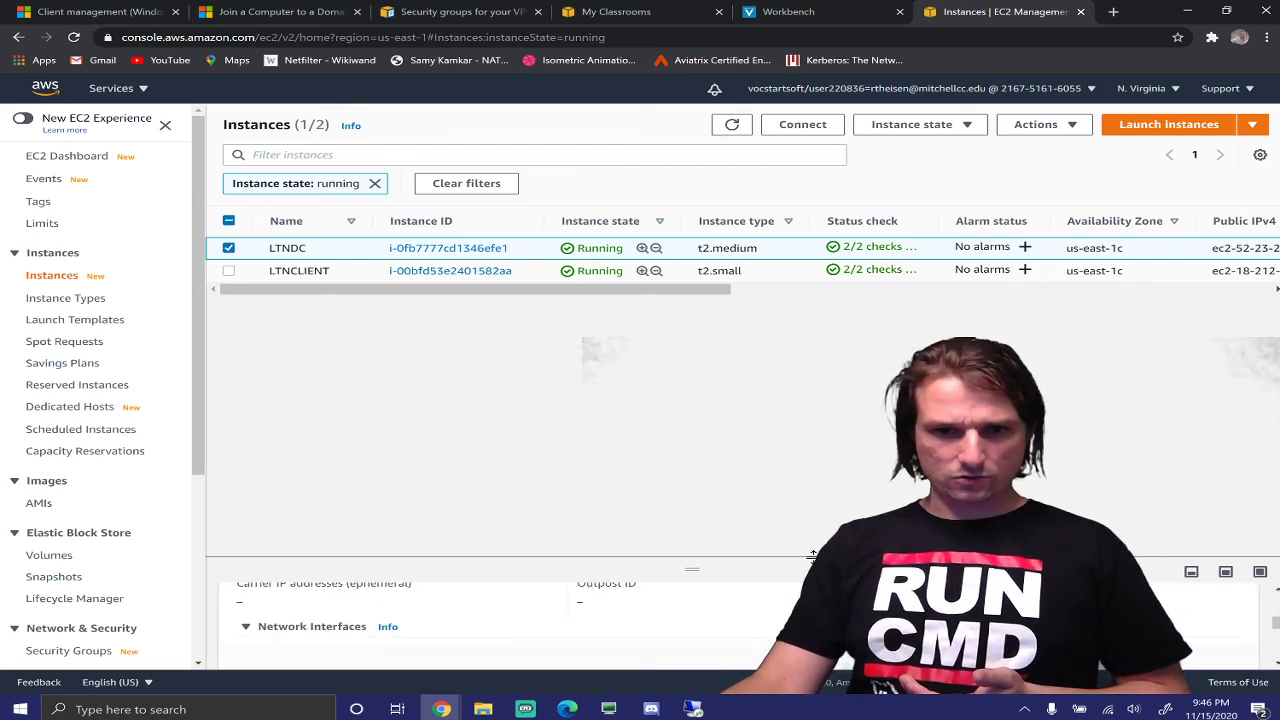
drag(700, 565, 669, 341)
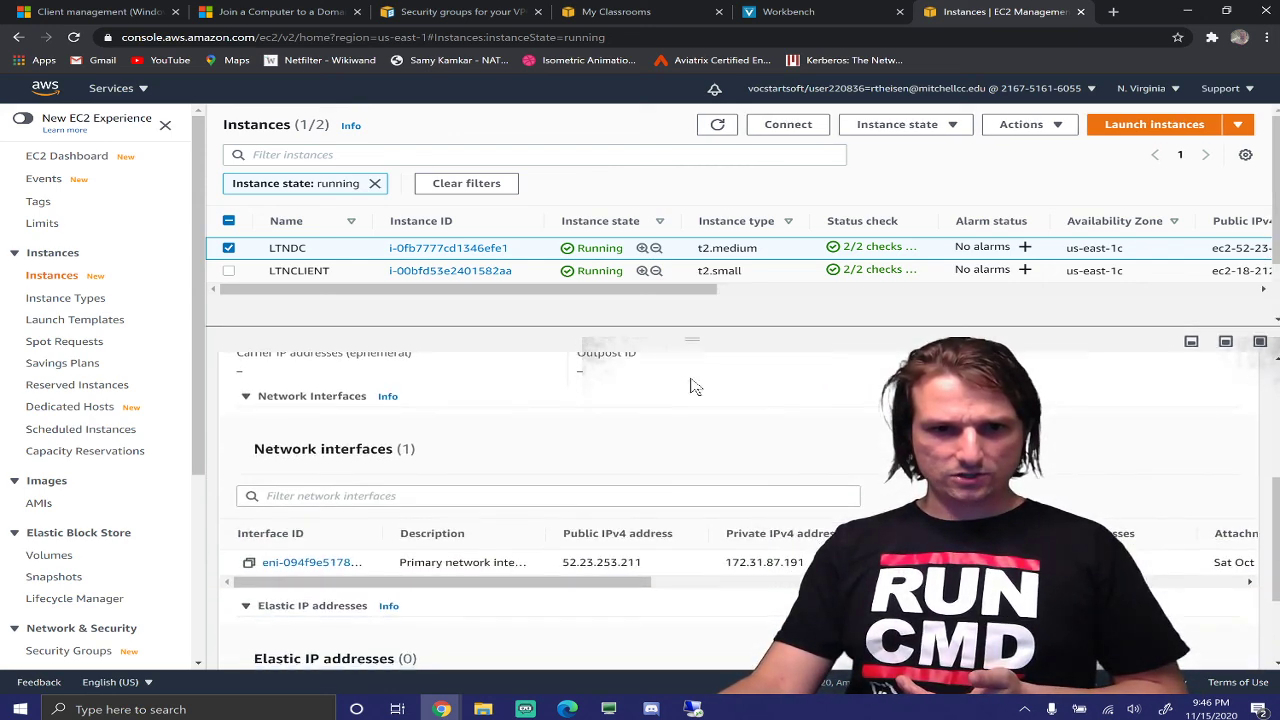
scroll(728, 460, down, 3)
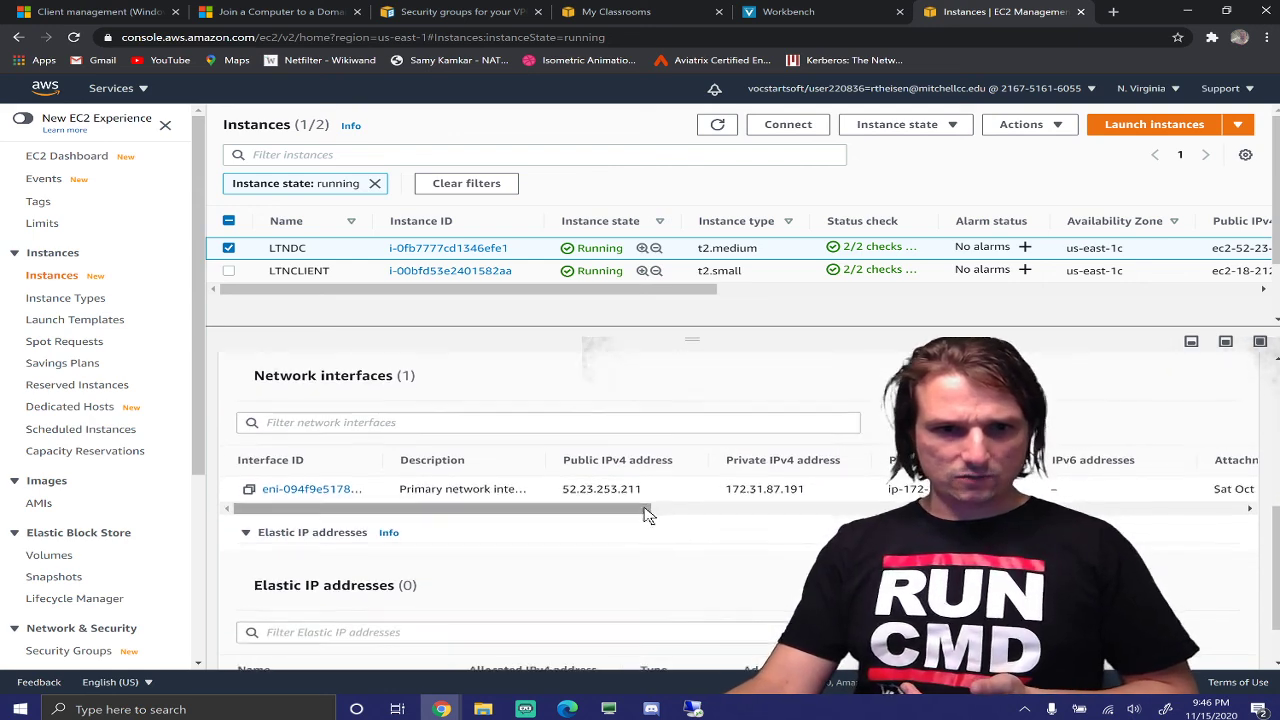
drag(594, 437, 697, 447)
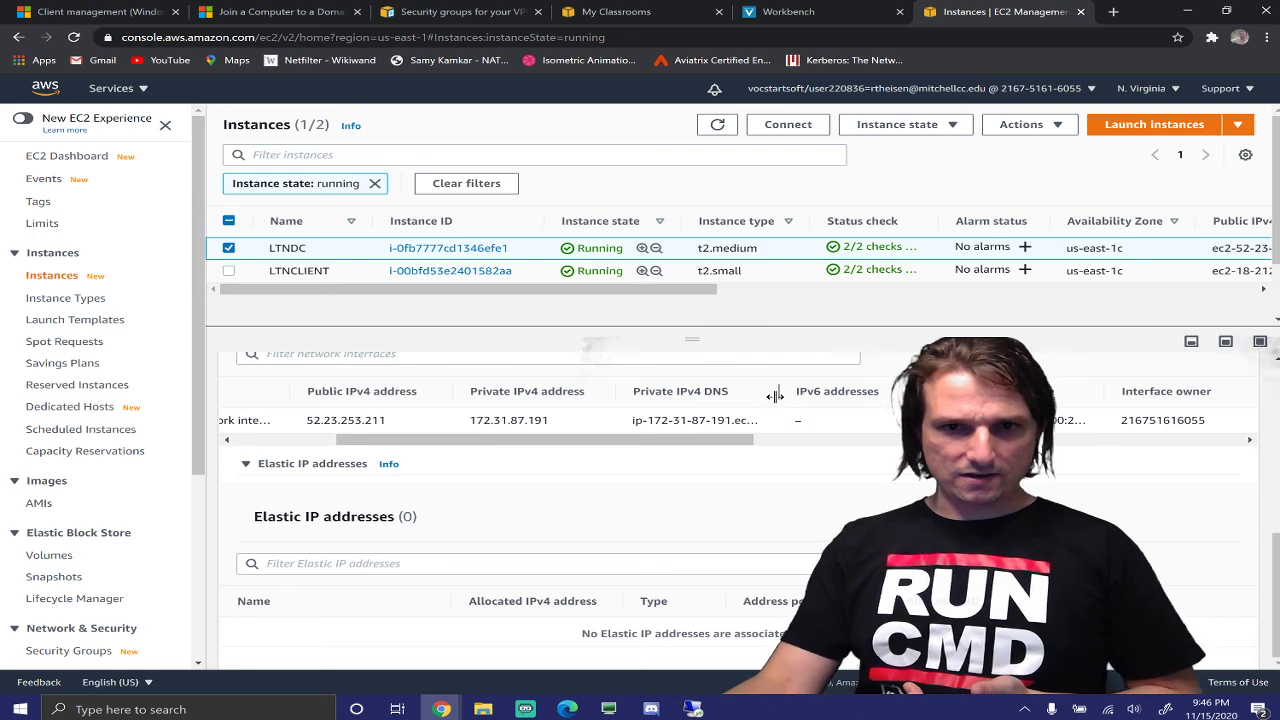
drag(775, 397, 860, 398)
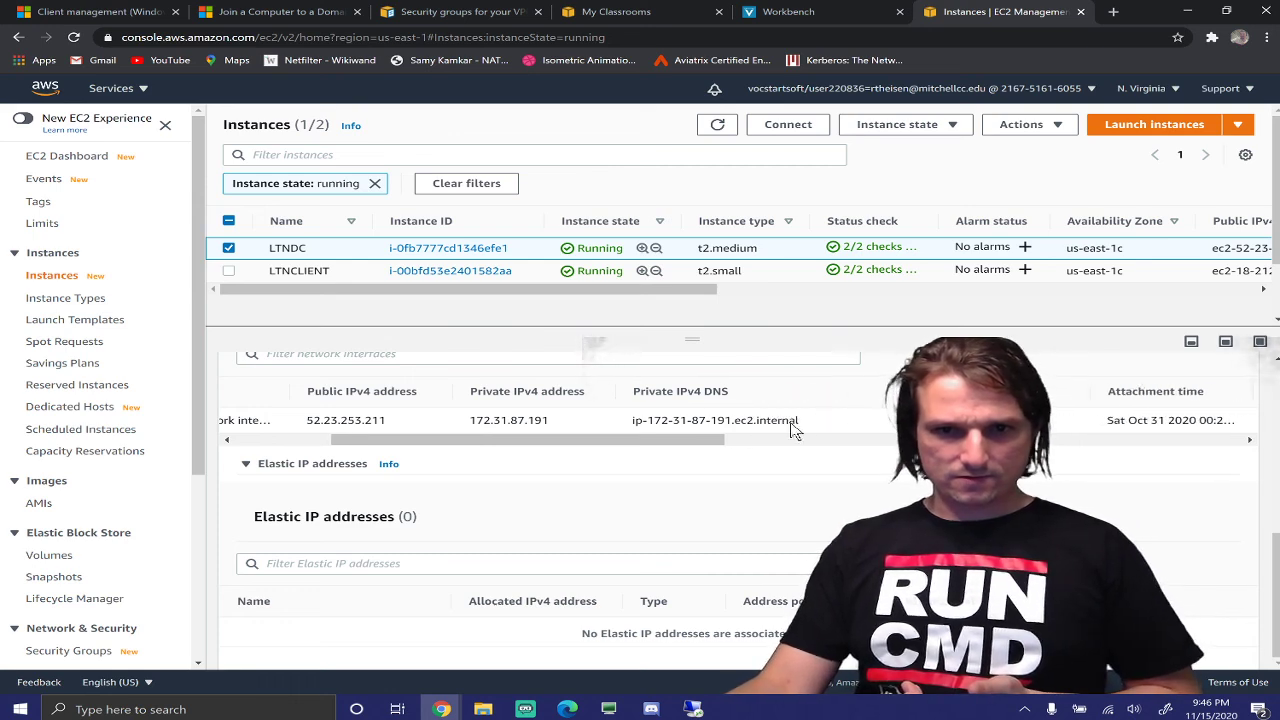
drag(710, 445, 555, 455)
scroll(537, 455, up, 5)
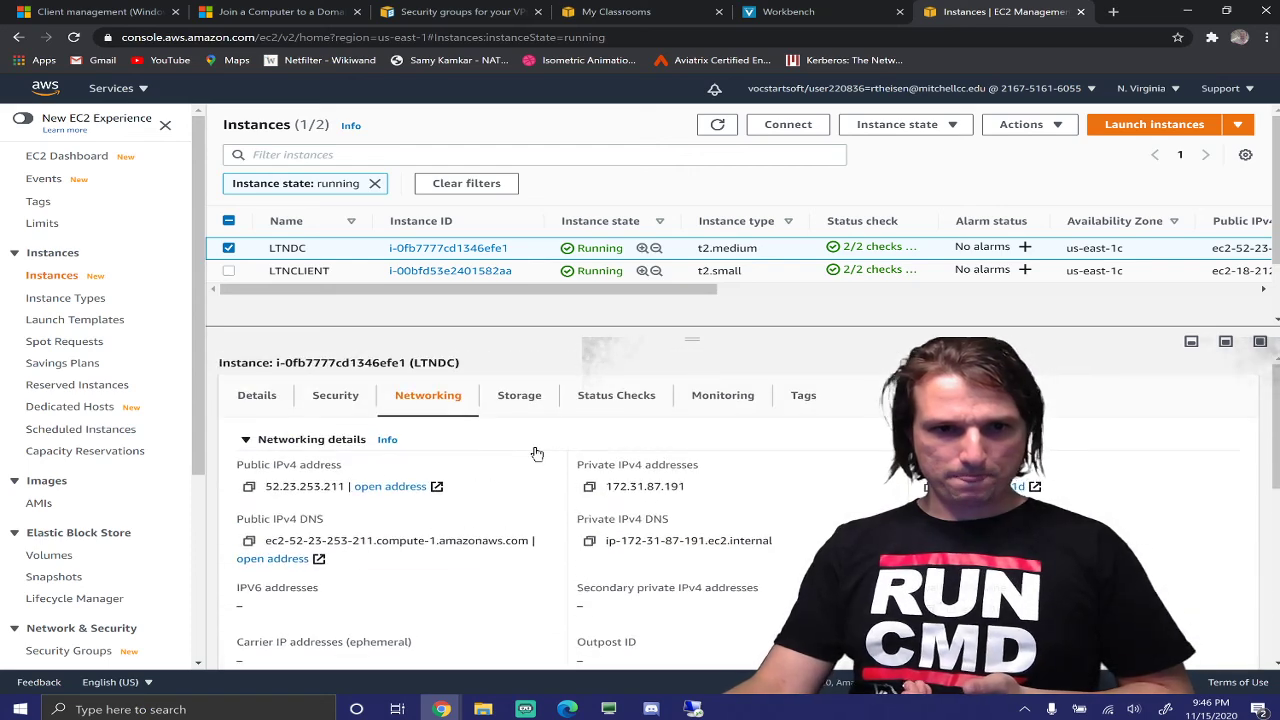
scroll(537, 453, down, 1)
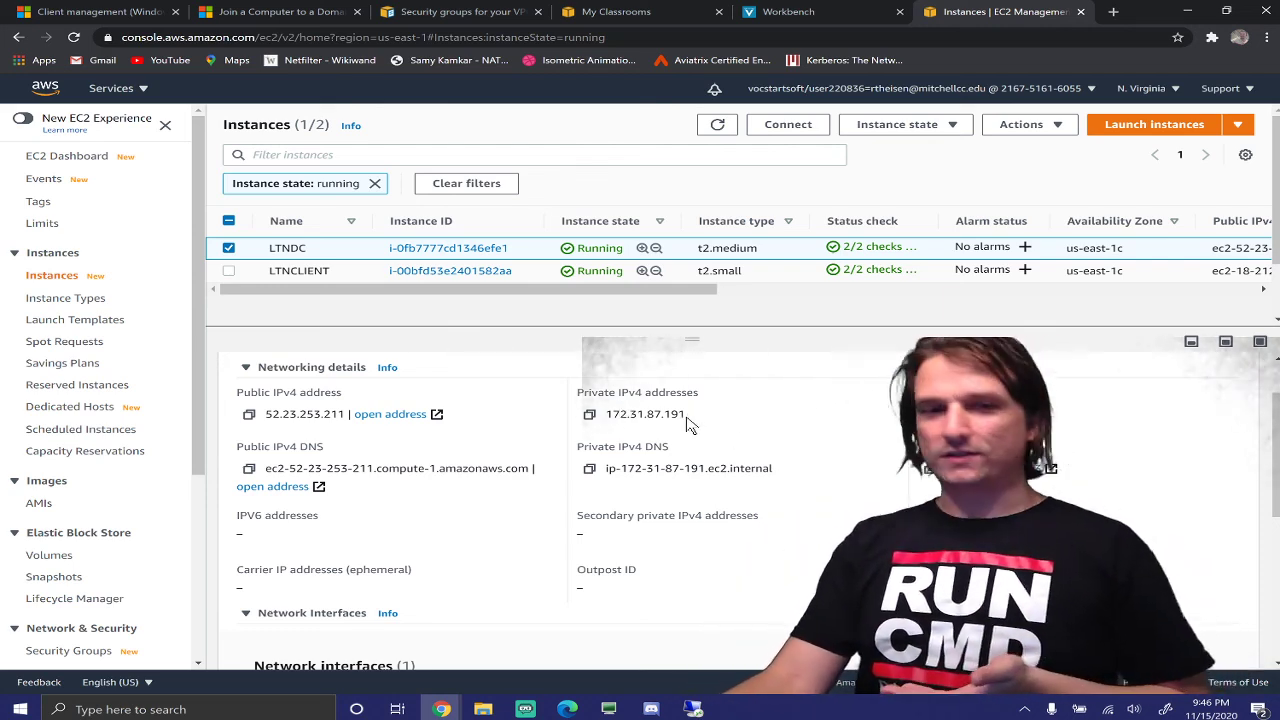
click(790, 11)
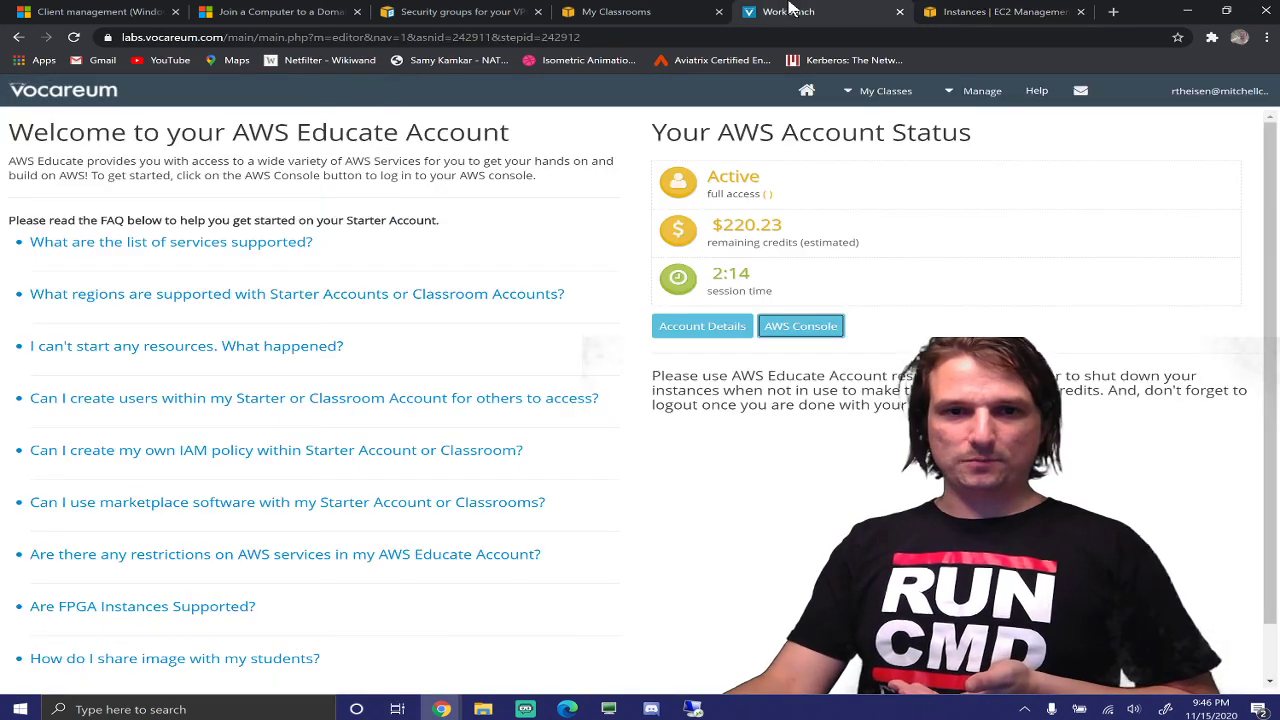
Switch from the Vocareum account page back to the EC2 Instances tab
click(975, 12)
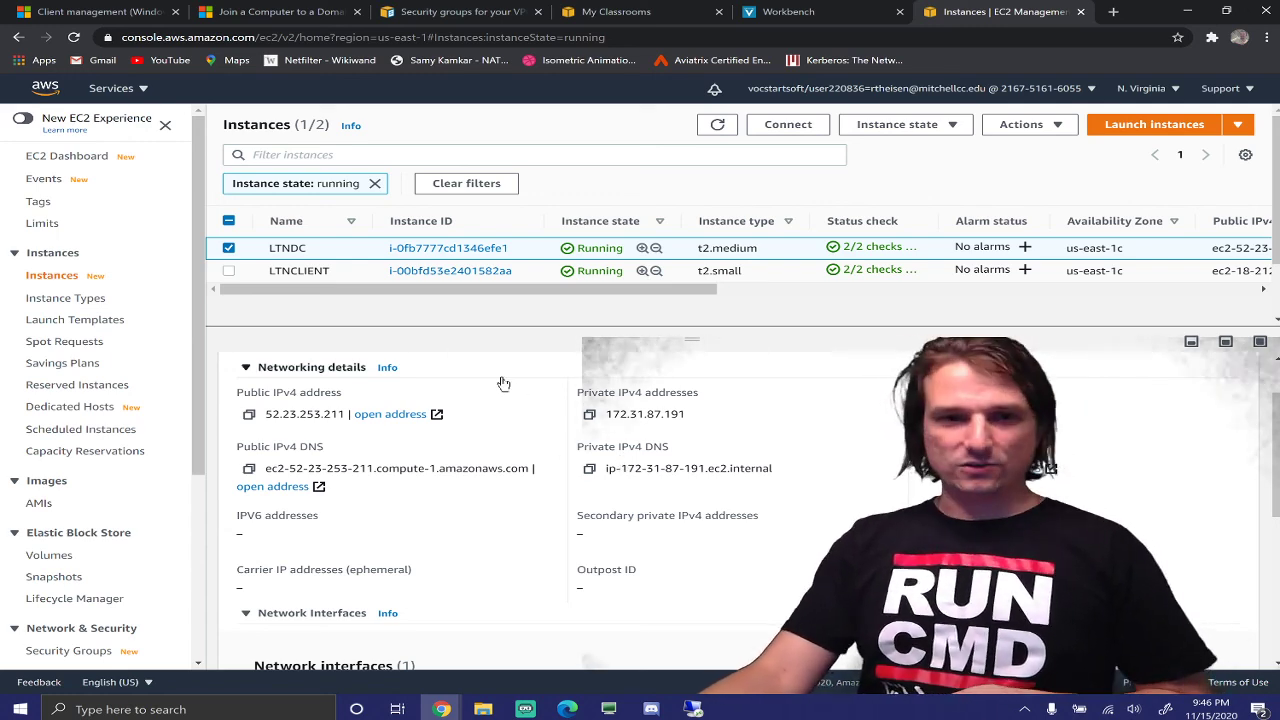
Open the domain controller's security group launch-wizard-8 from LTNDC's Security tab
scroll(495, 432, up, 1)
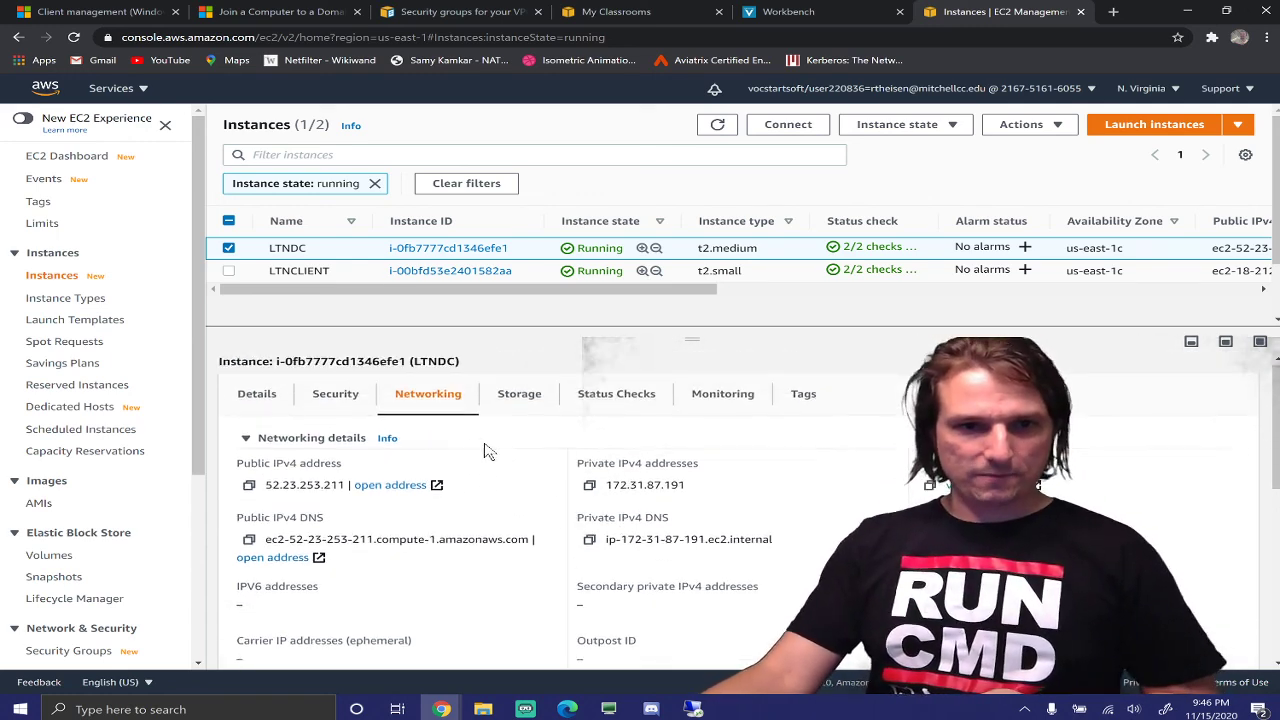
click(335, 399)
scroll(335, 410, down, 1)
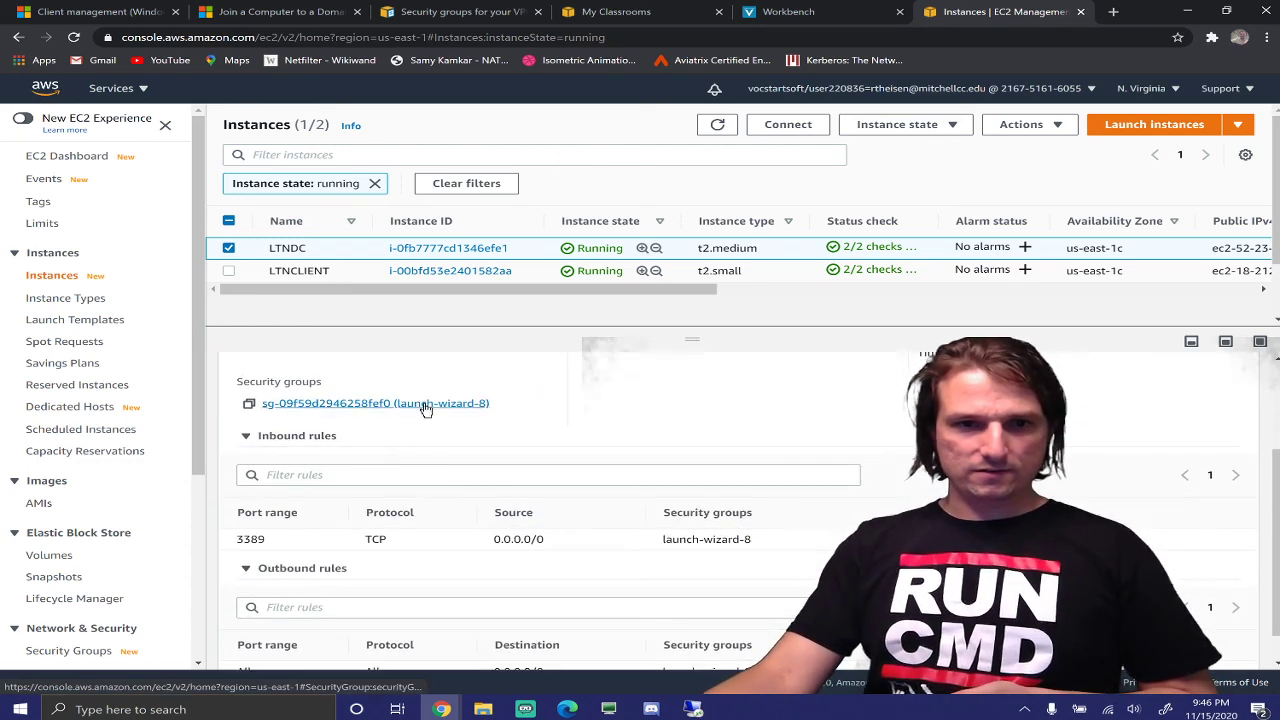
click(424, 409)
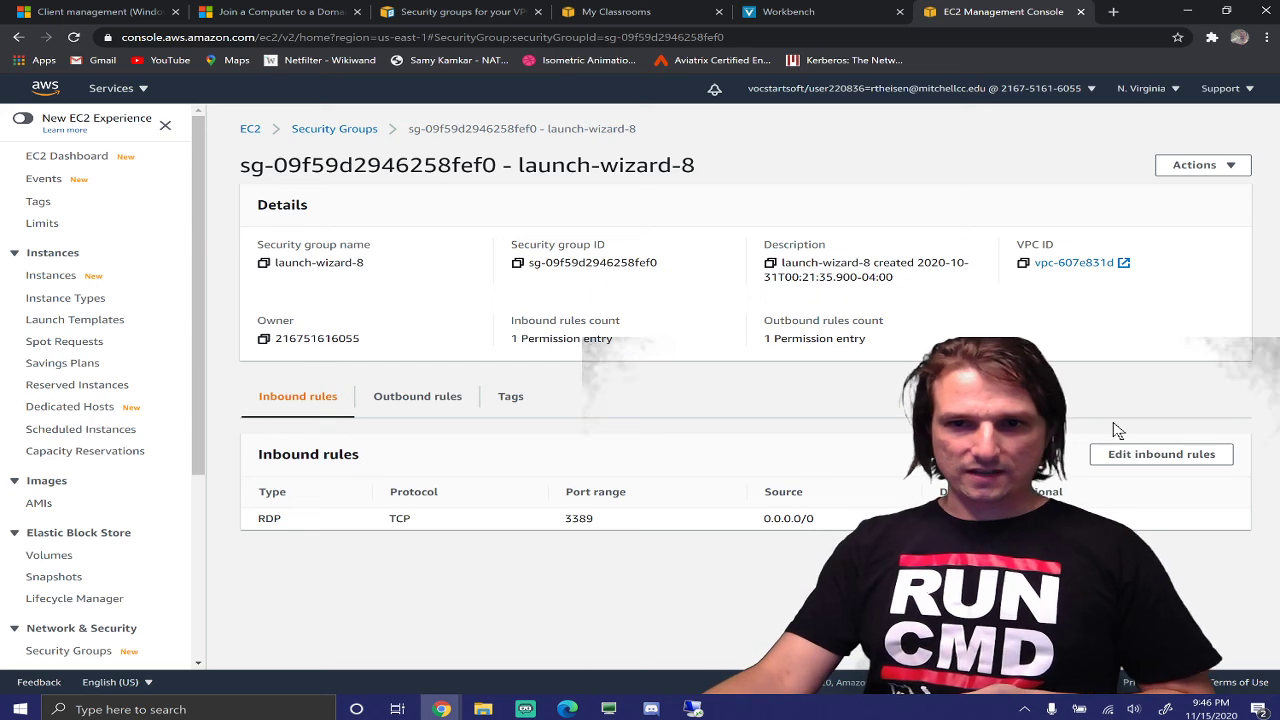
Add an All traffic inbound rule with source beginning '172', then check the DC's remote session
click(1130, 454)
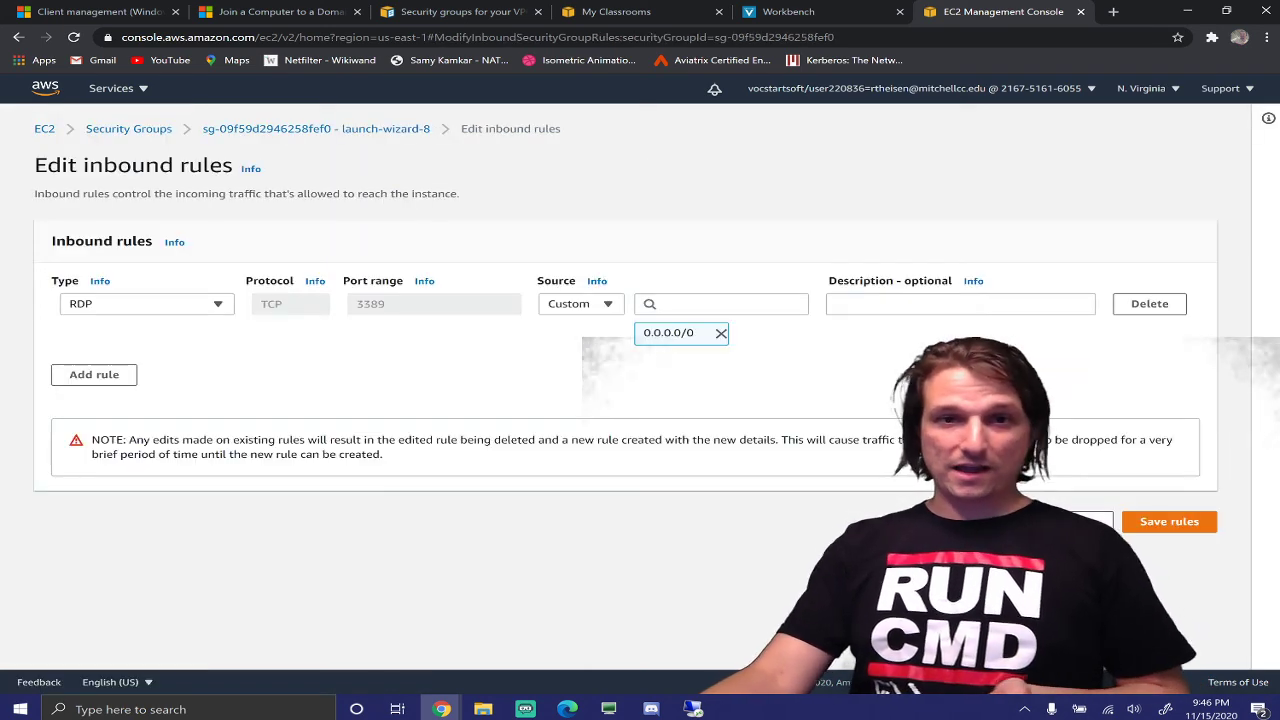
click(129, 379)
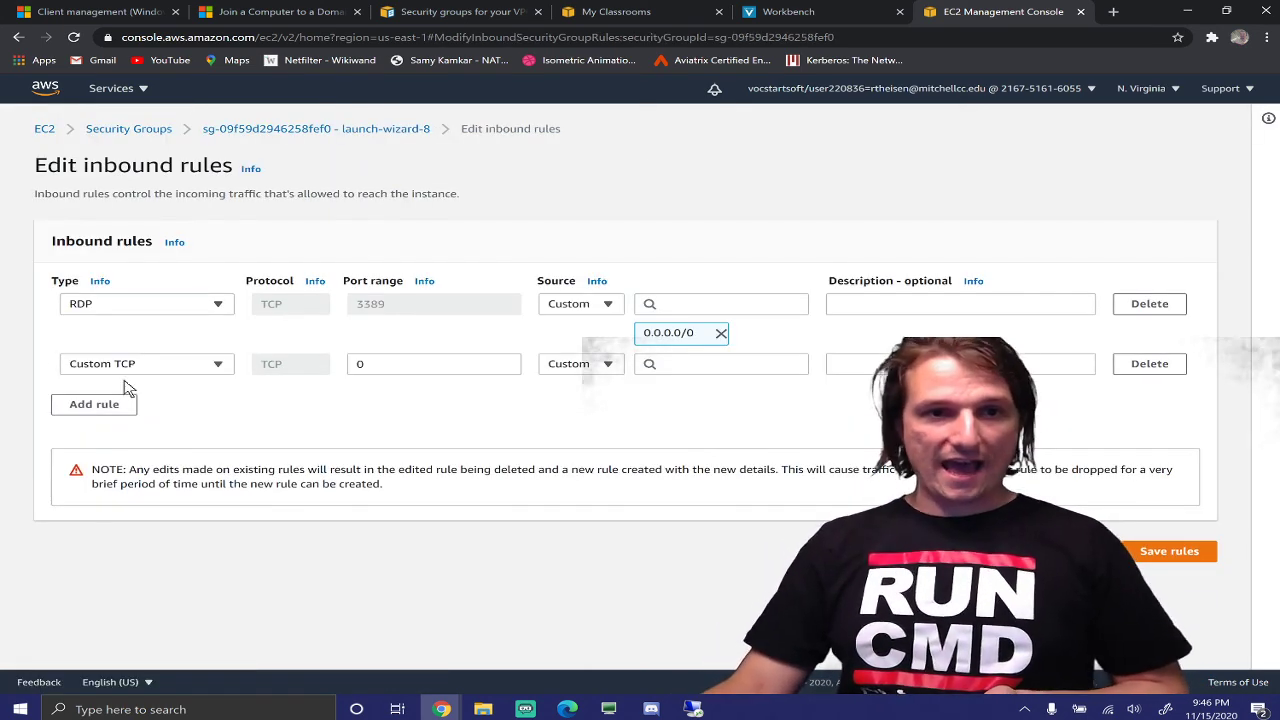
click(208, 364)
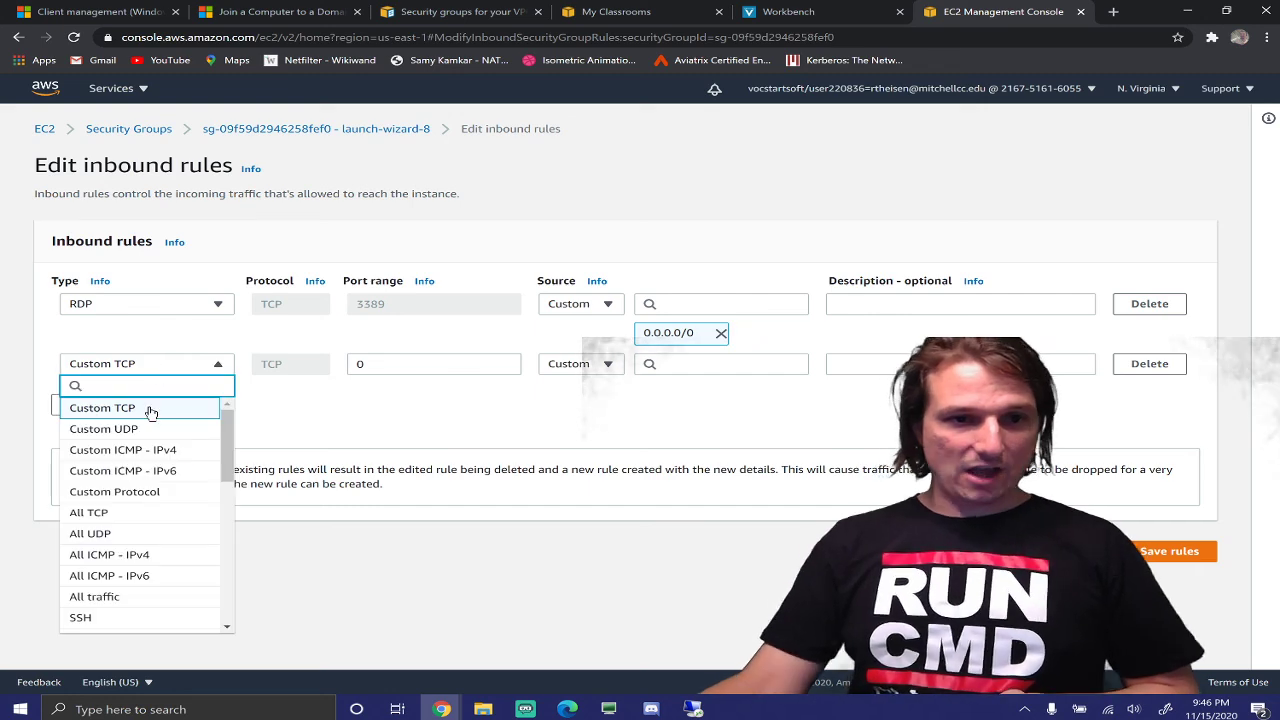
click(118, 597)
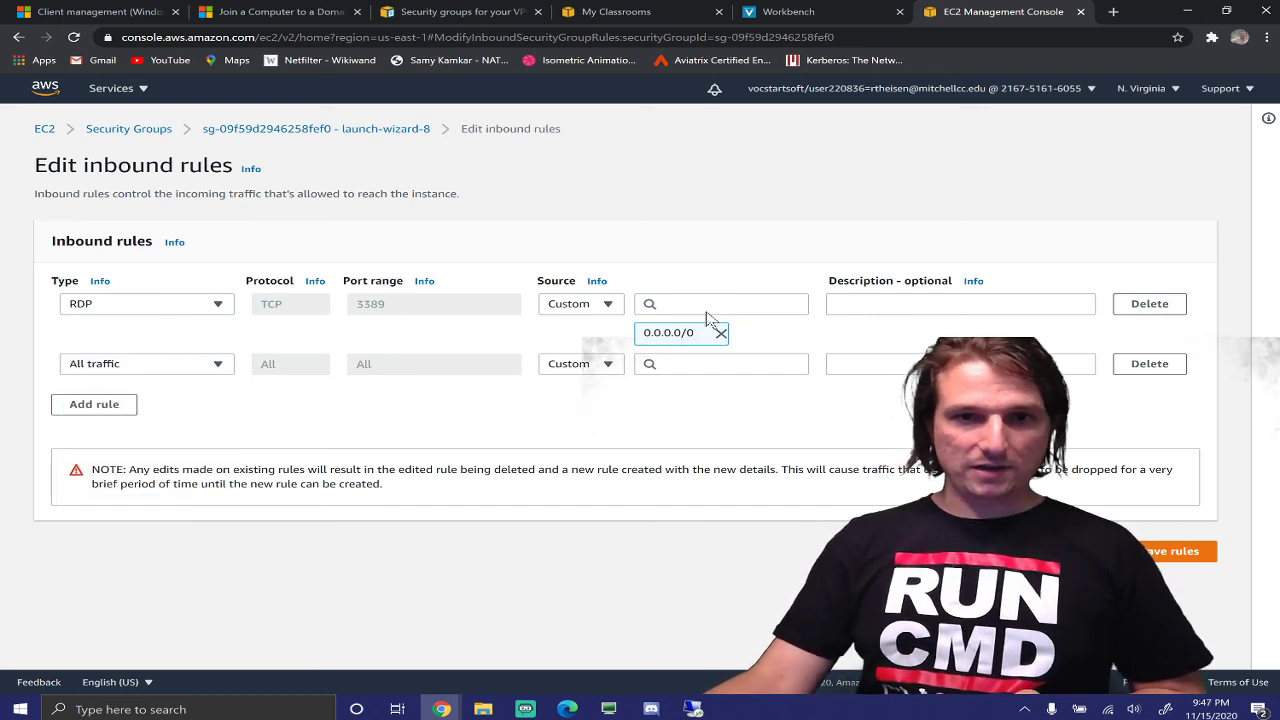
click(720, 364)
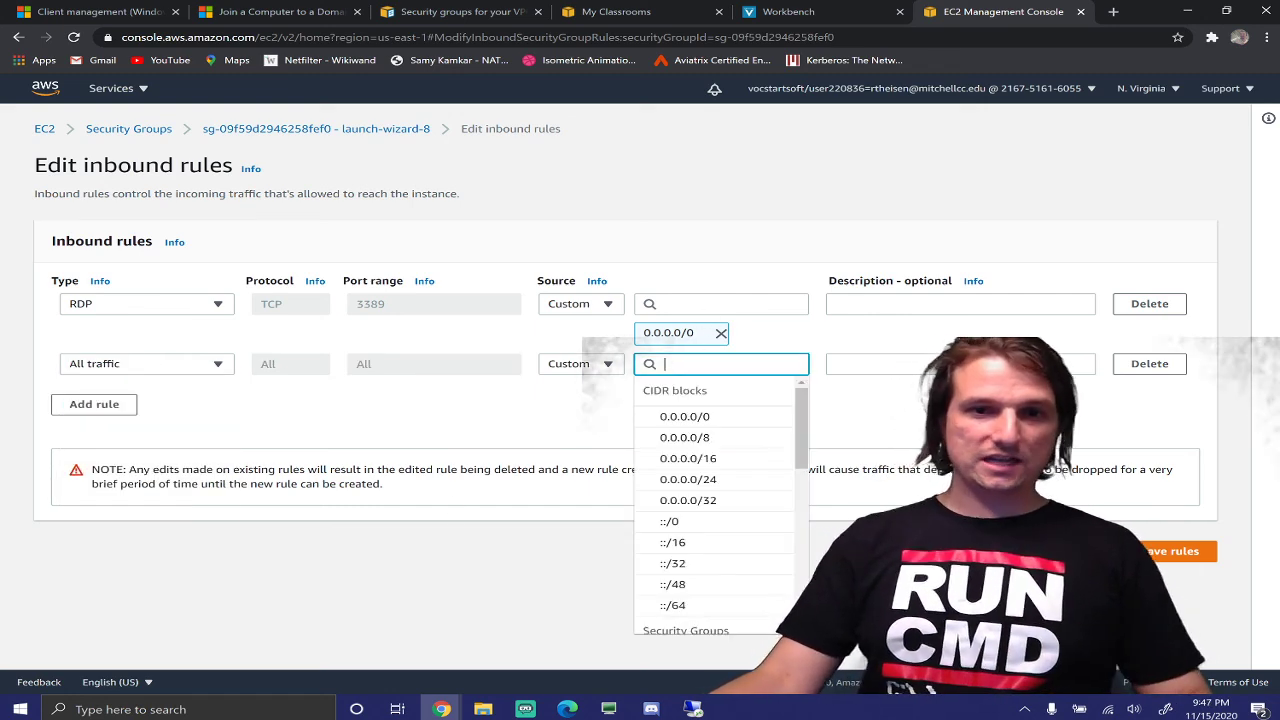
text(172)
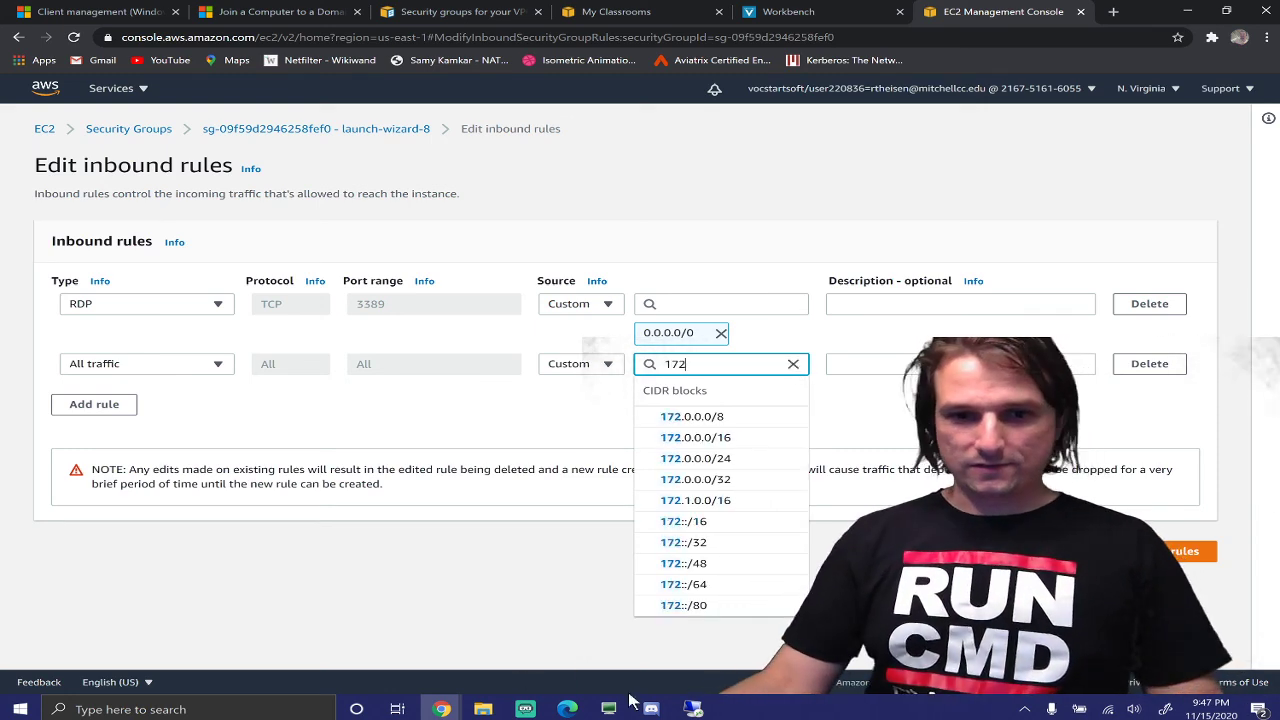
click(693, 709)
click(659, 625)
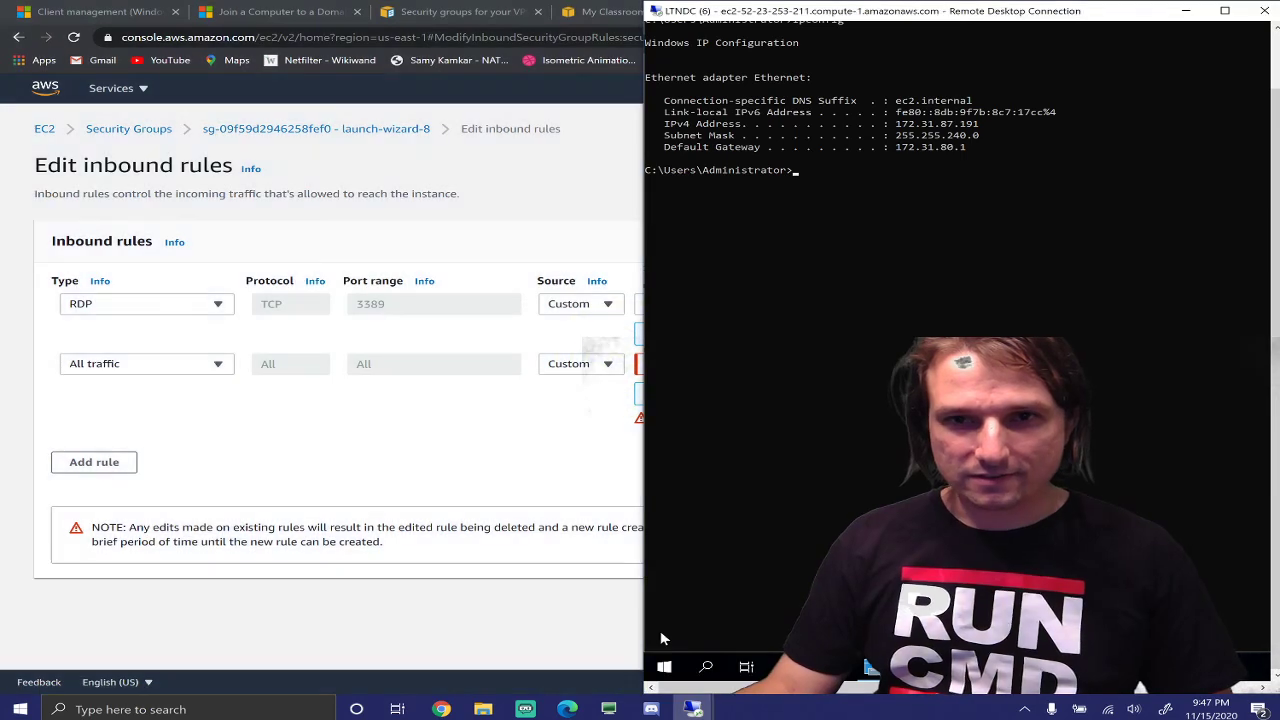
Bring up the client's remote session, showing IPv4 172.31.80.210 and its ping to 172.31.87.191 failing
mouse_move(693, 709)
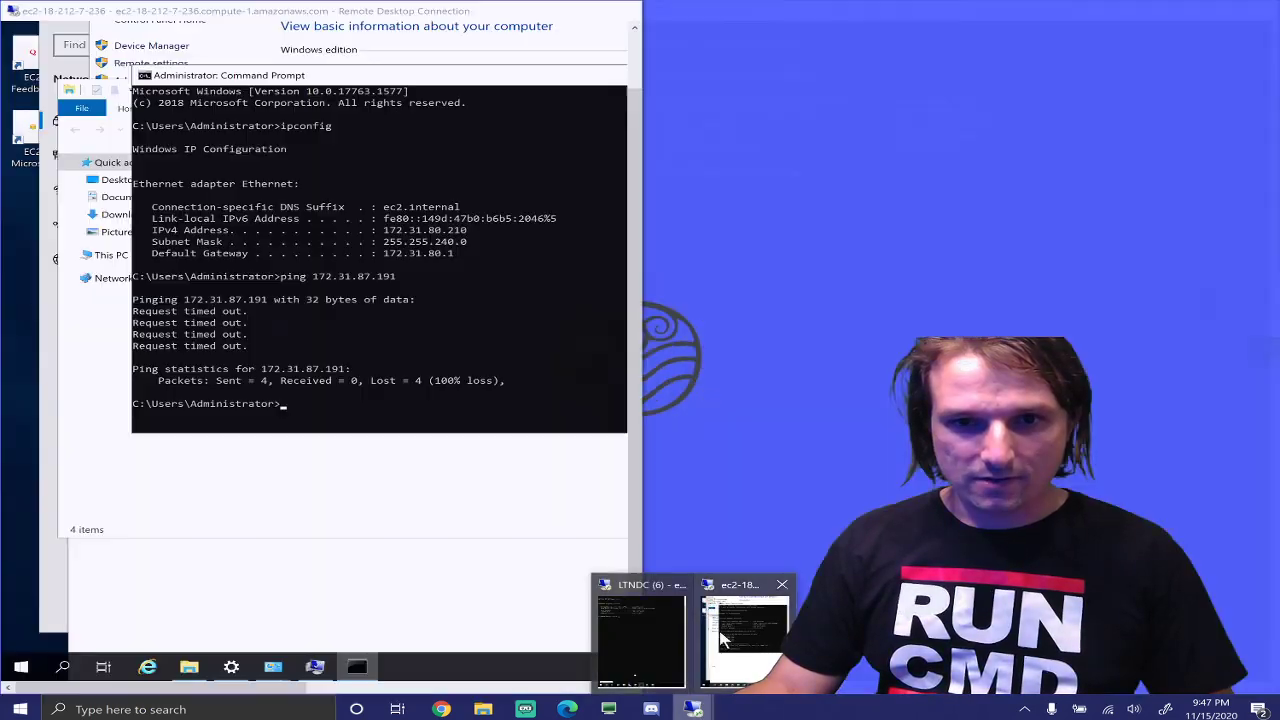
click(720, 637)
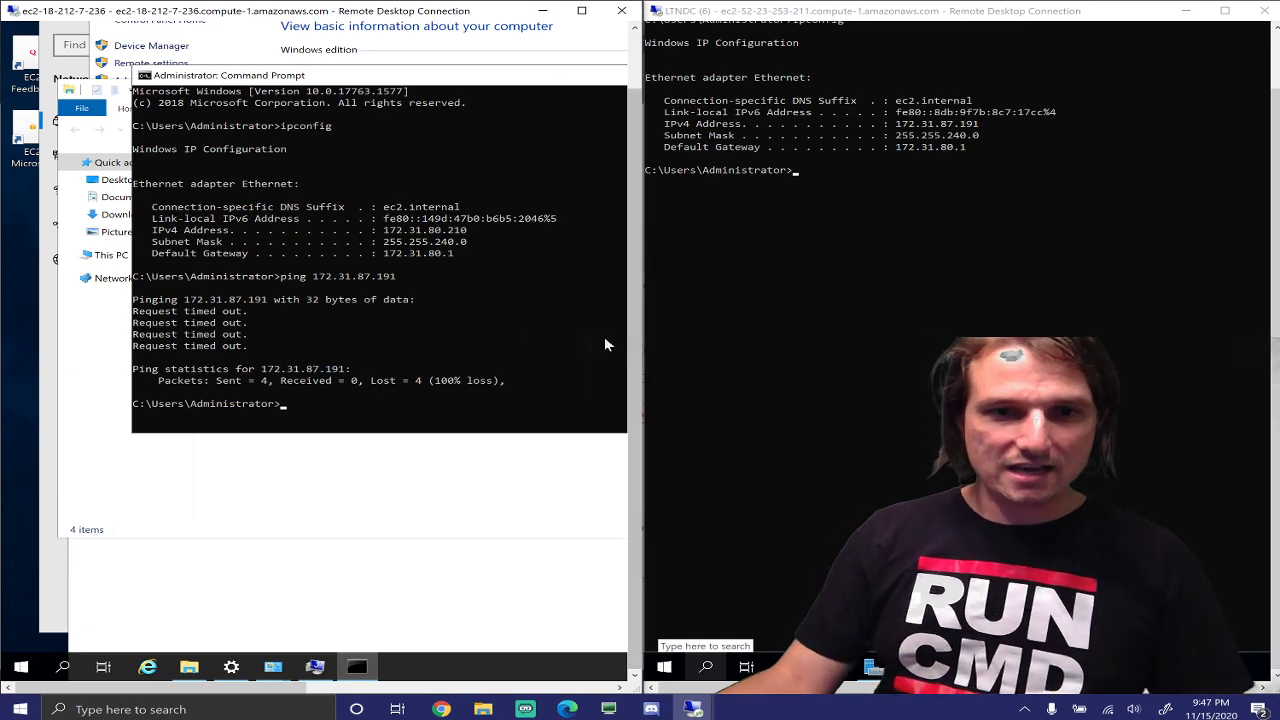
Back on Edit inbound rules, enter 172.31.80.0/ as the All traffic rule's source
mouse_move(442, 709)
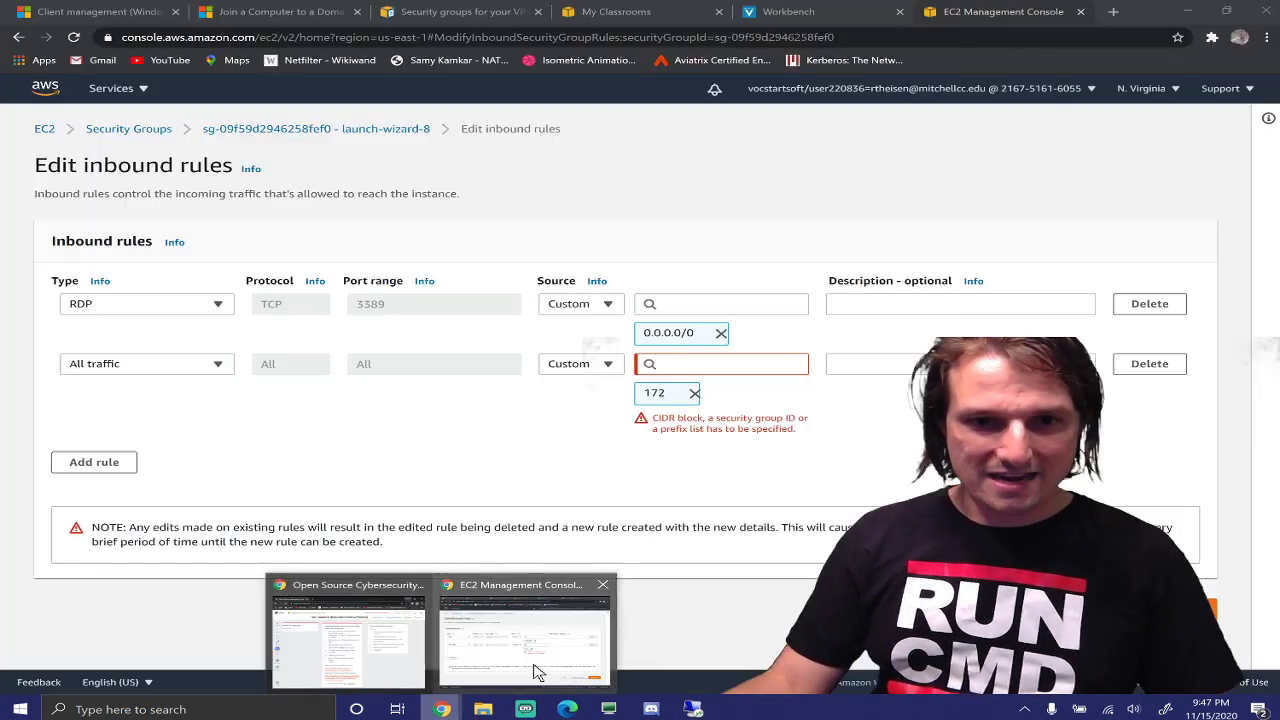
click(534, 660)
click(696, 364)
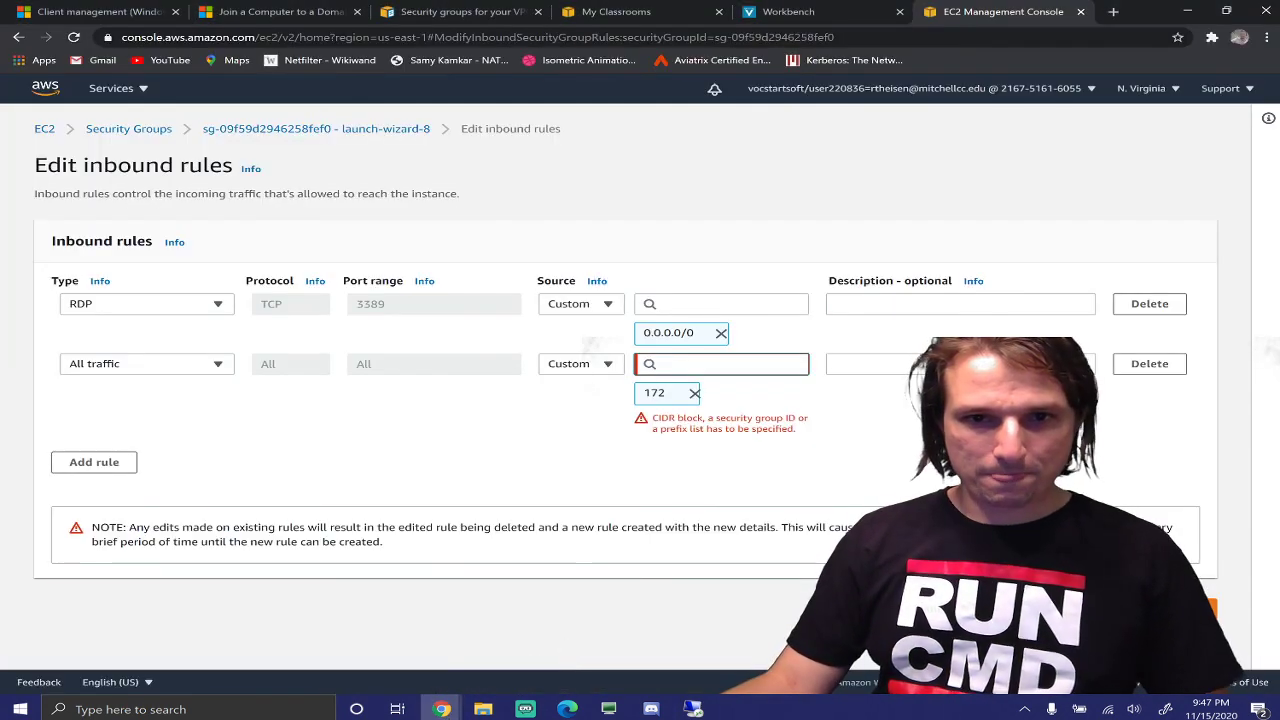
text(172)
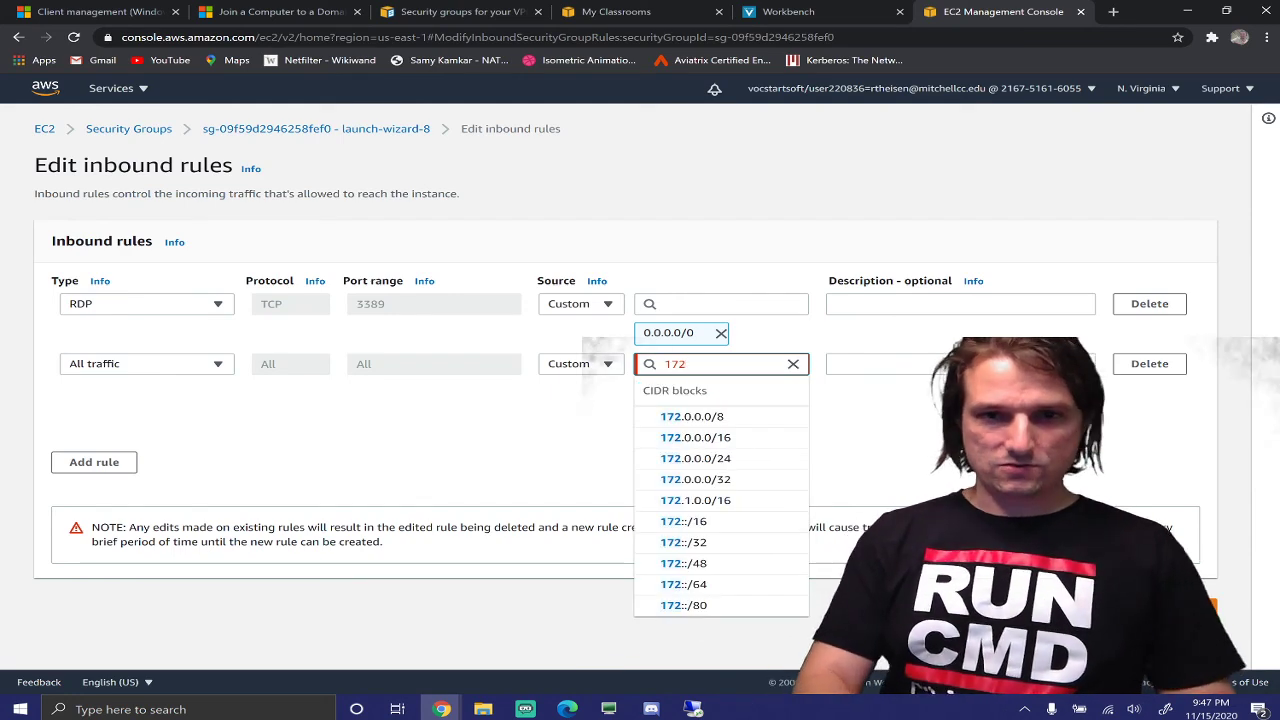
text(.31.)
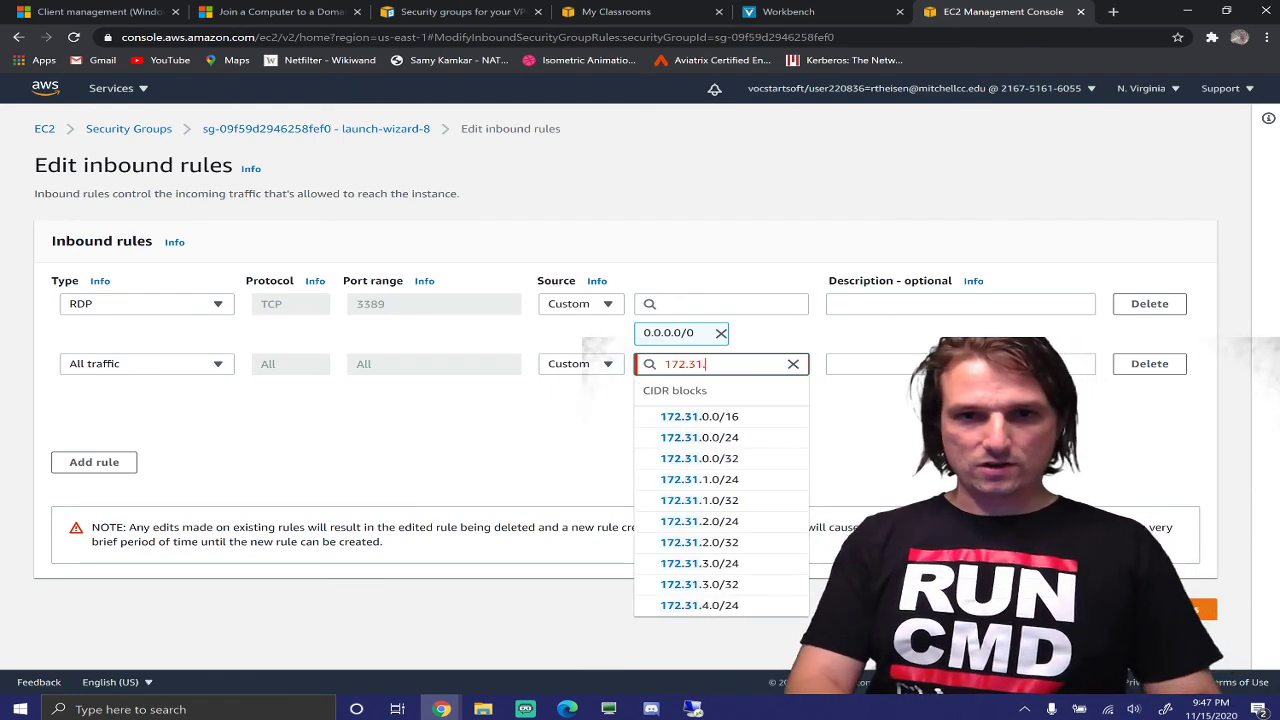
text(0)
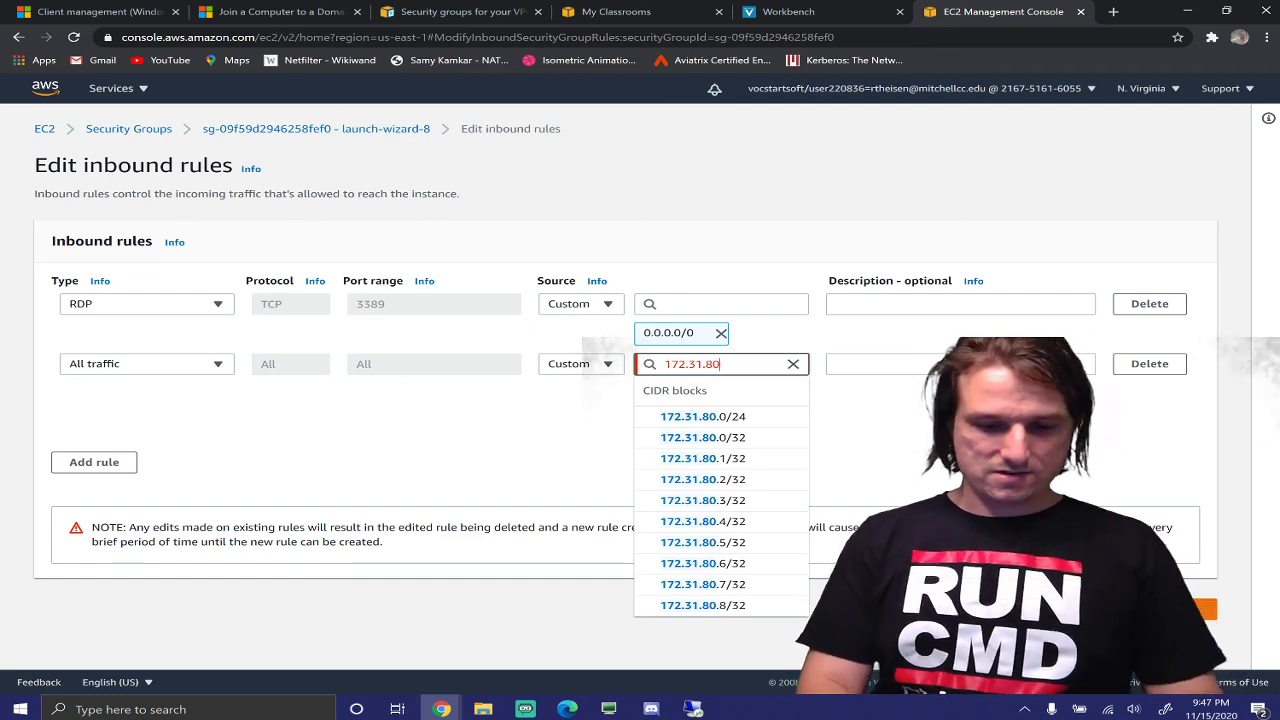
text(.0/)
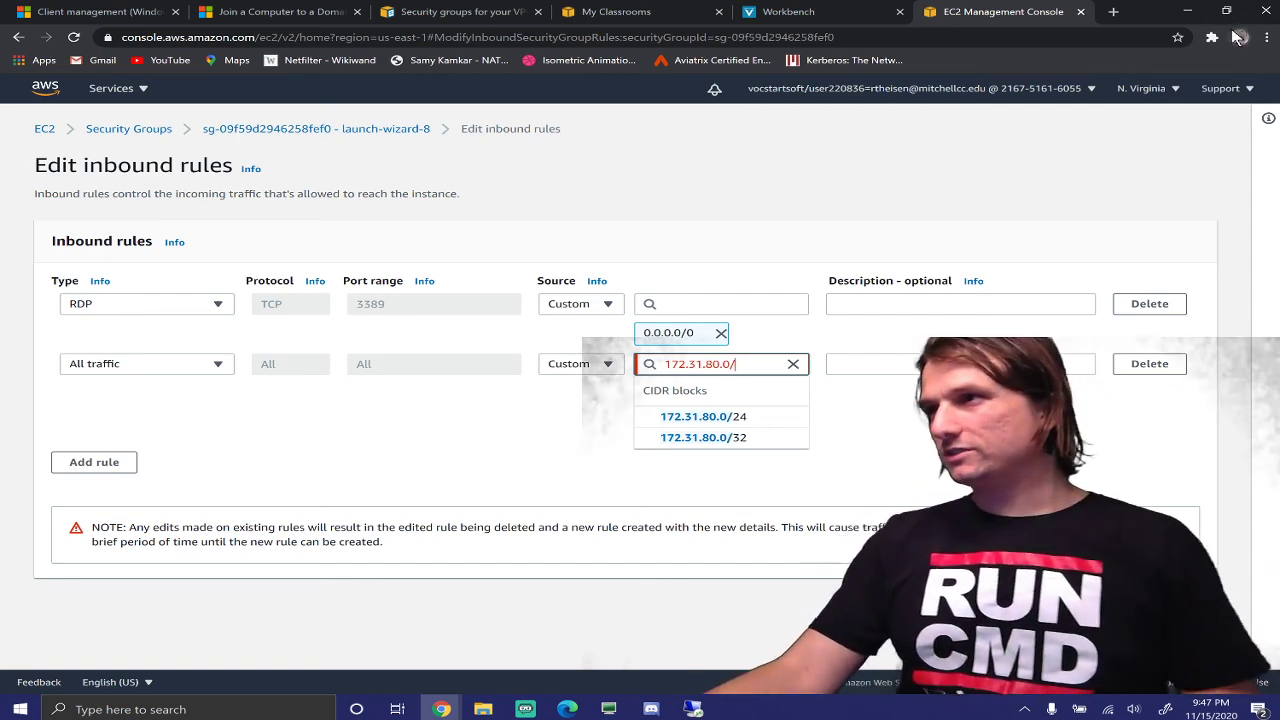
Search Google for '255.255.240.0 in cidr' to find its /20 prefix and open the IPv4 CIDR Chart
click(1113, 12)
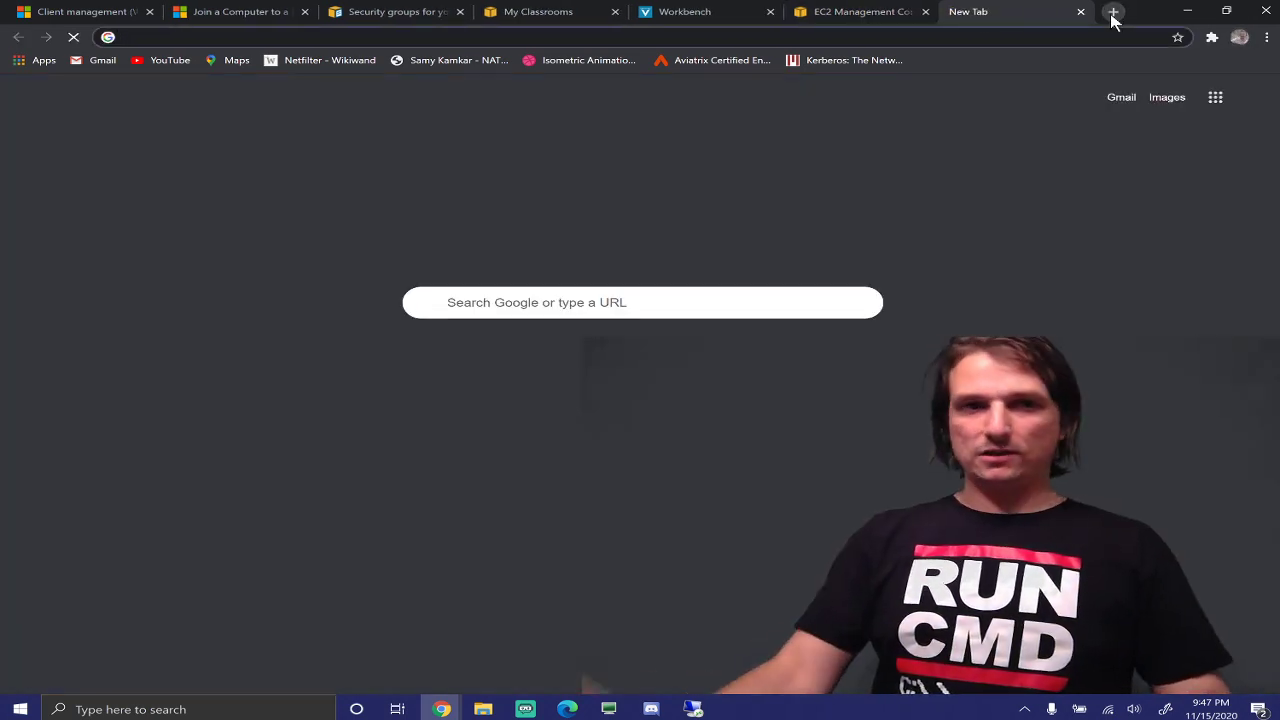
text(255.255.240)
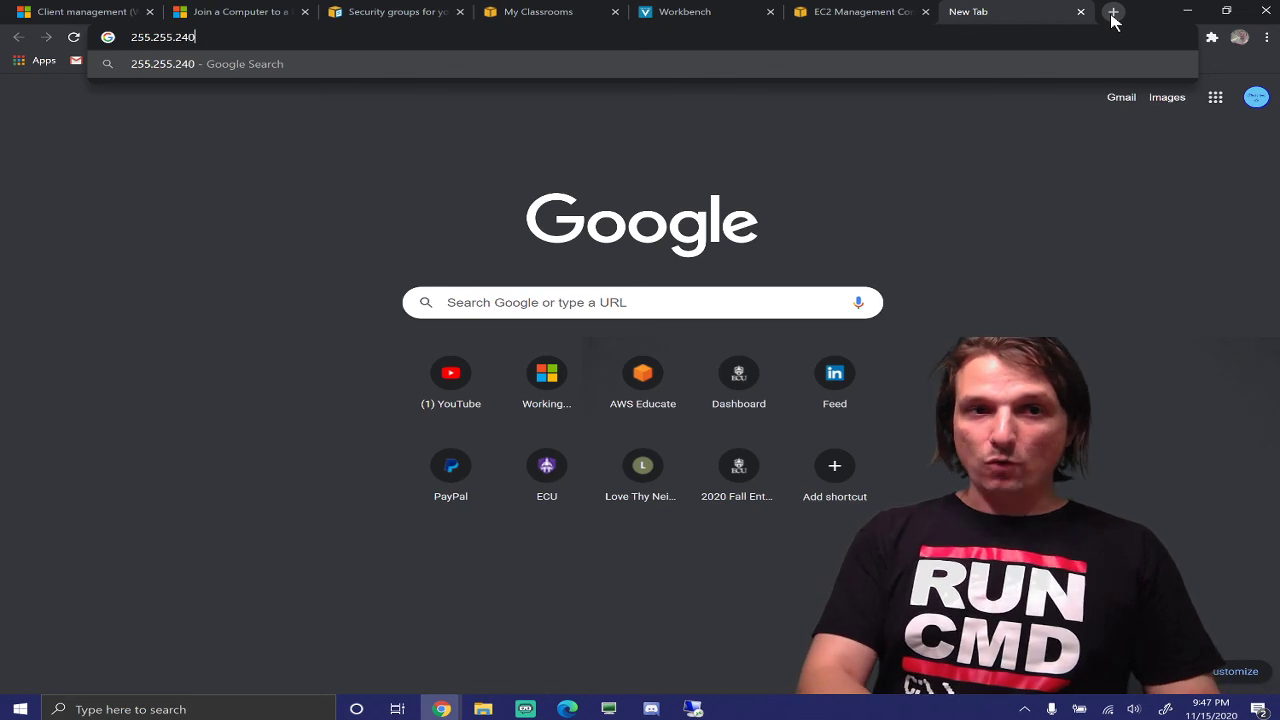
text(.0 )
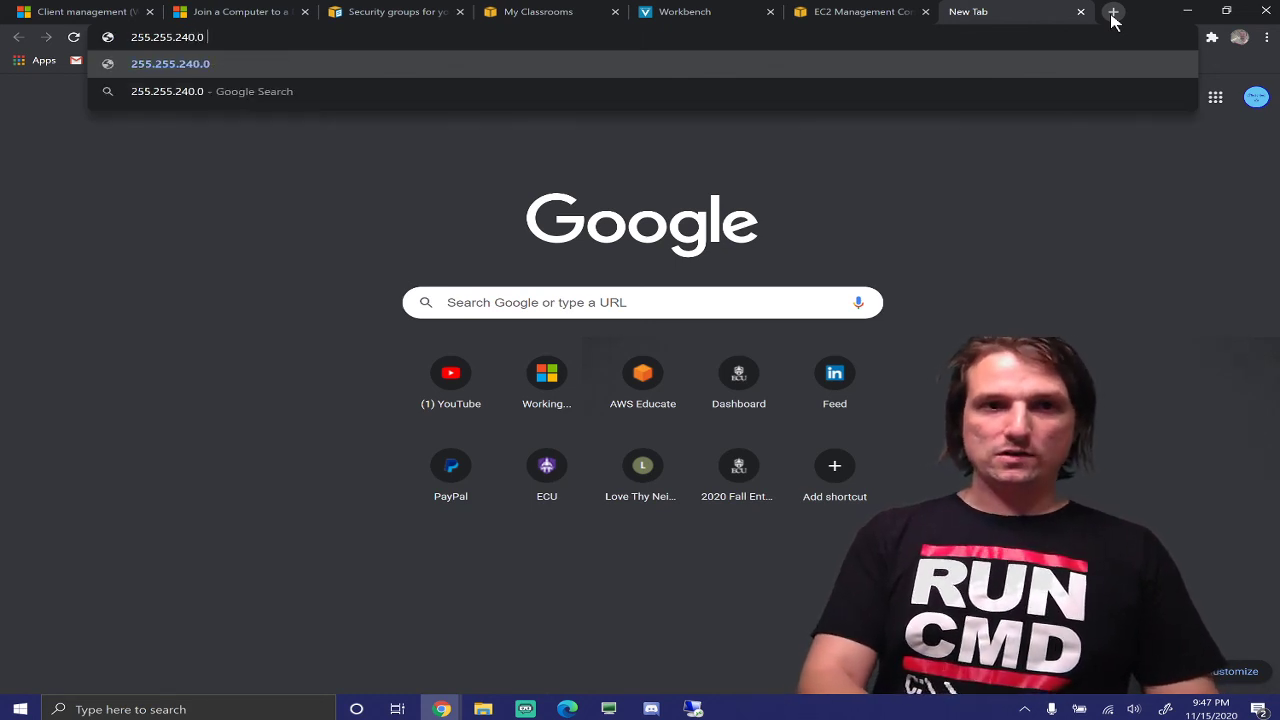
text(in c)
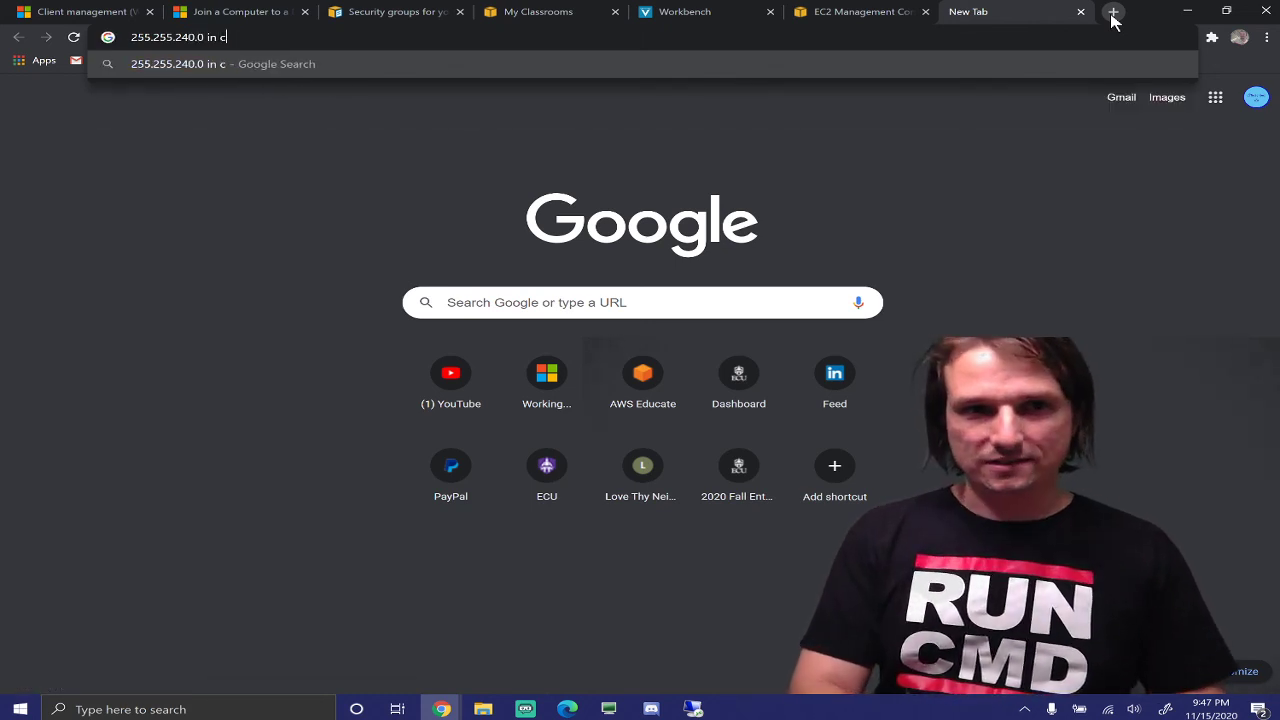
text(iur)
key(Return)
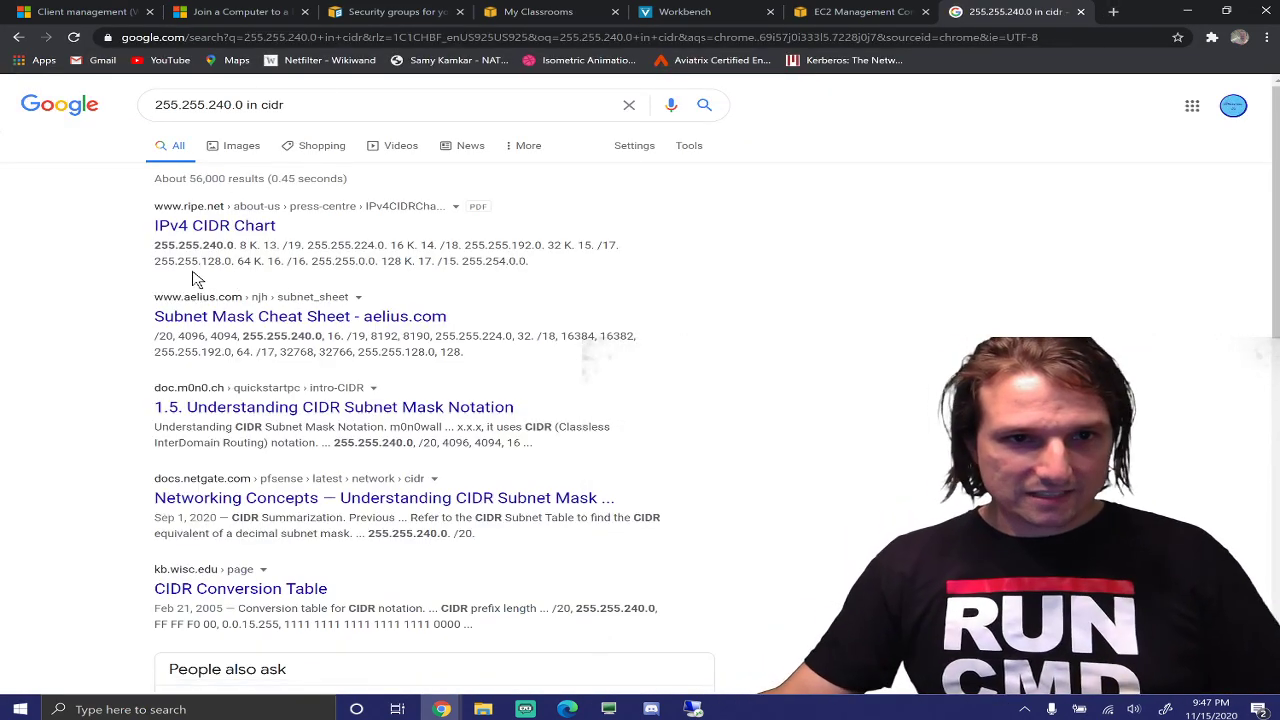
drag(152, 201, 266, 245)
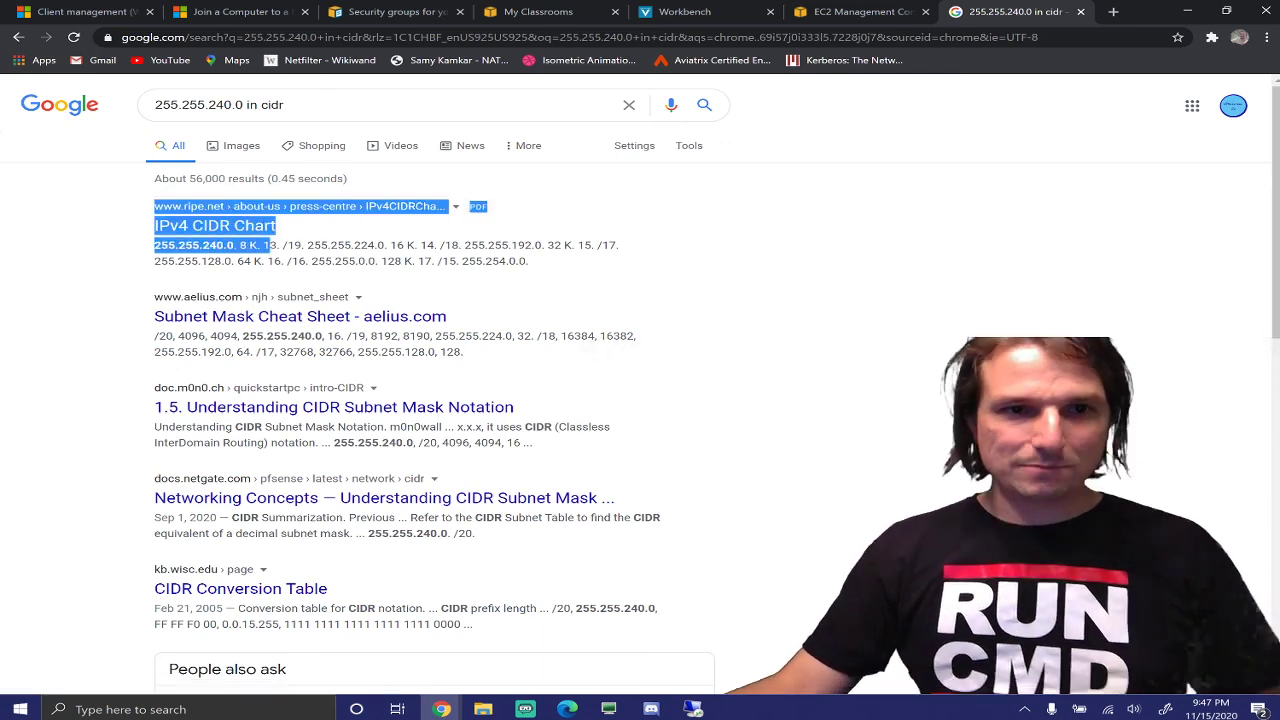
click(266, 245)
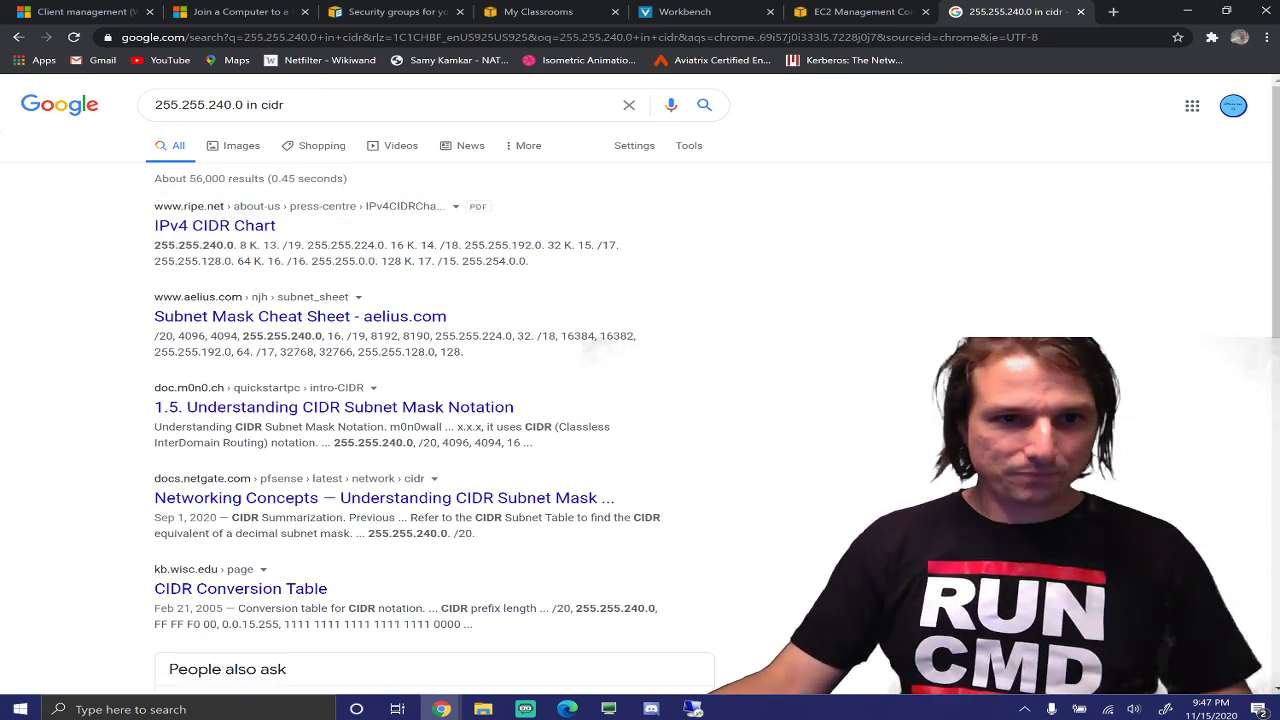
Confirm in the IPv4 CIDR chart PDF that 255.255.240.0 is /20, then view the Join a Computer to a Domain guide
click(205, 228)
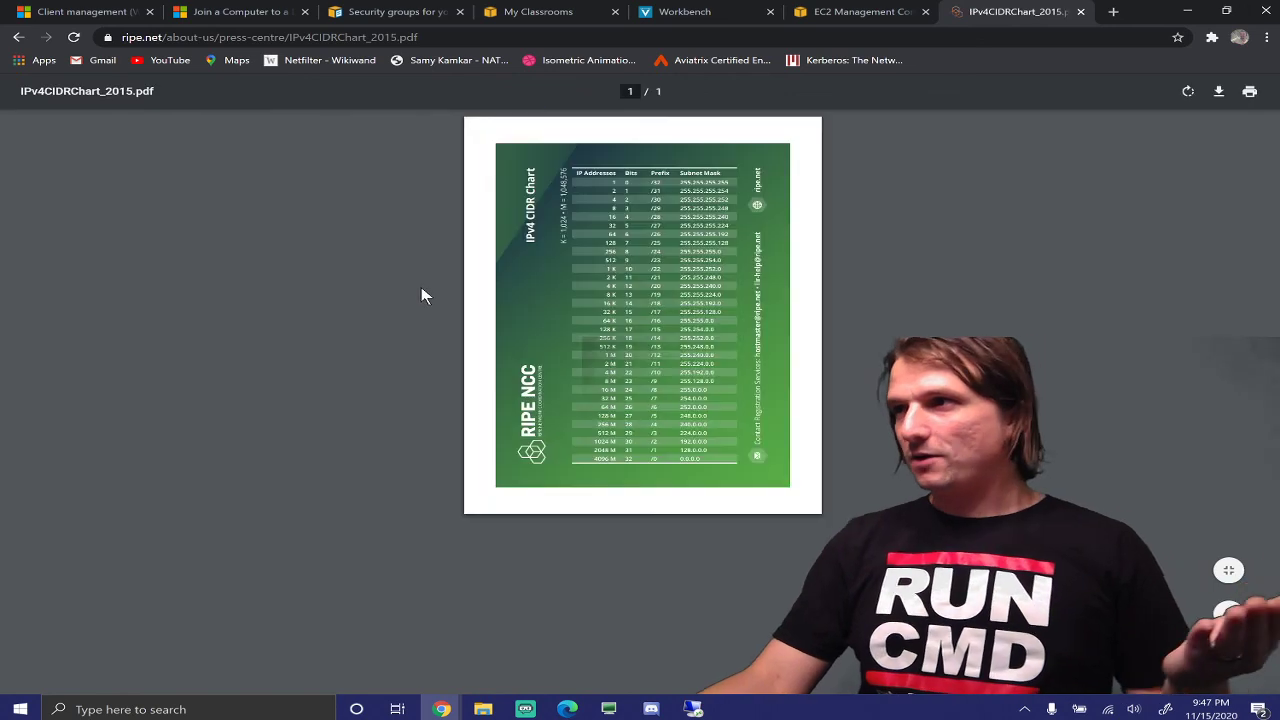
scroll(620, 345, up, 3)
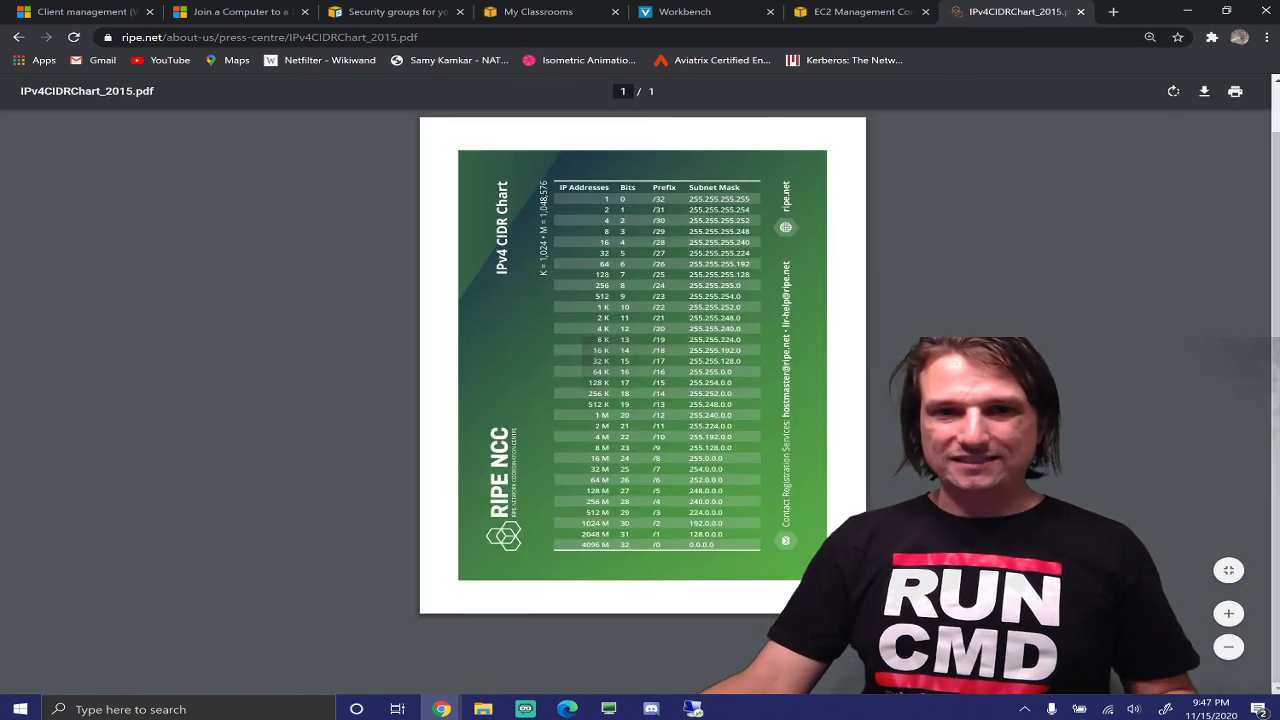
scroll(604, 352, up, 2)
scroll(604, 352, up, 1)
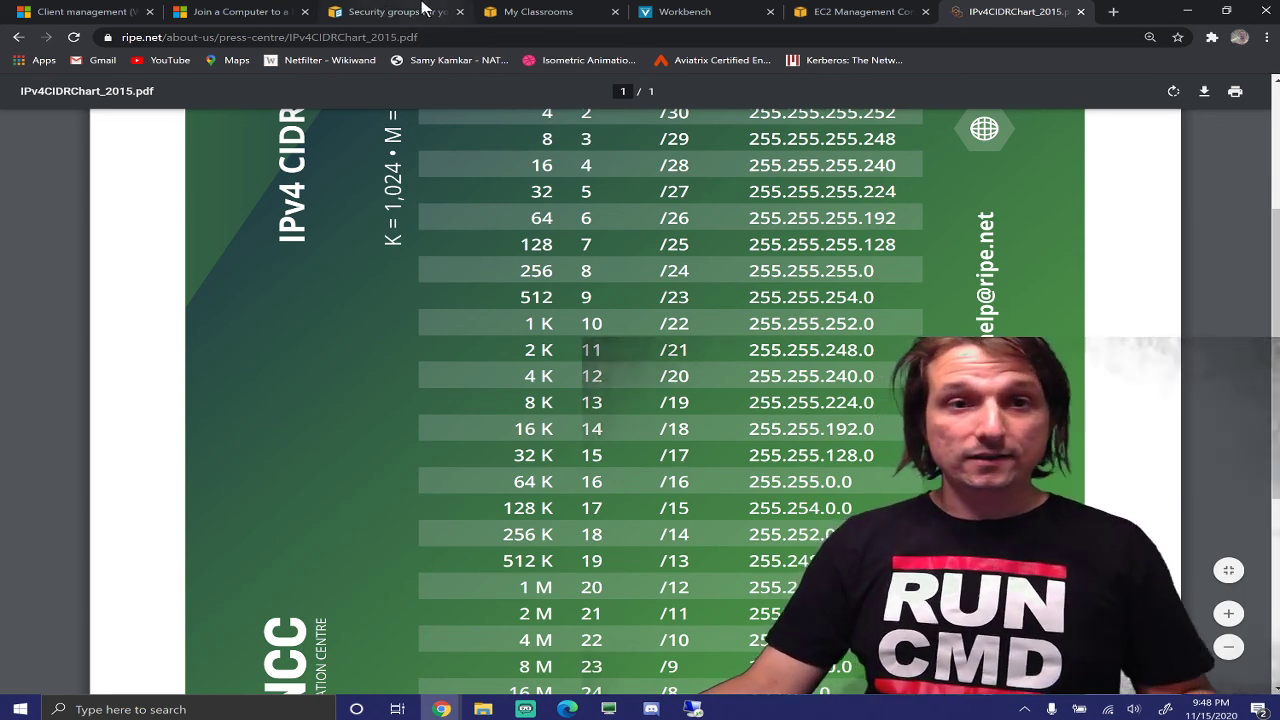
click(392, 11)
click(240, 11)
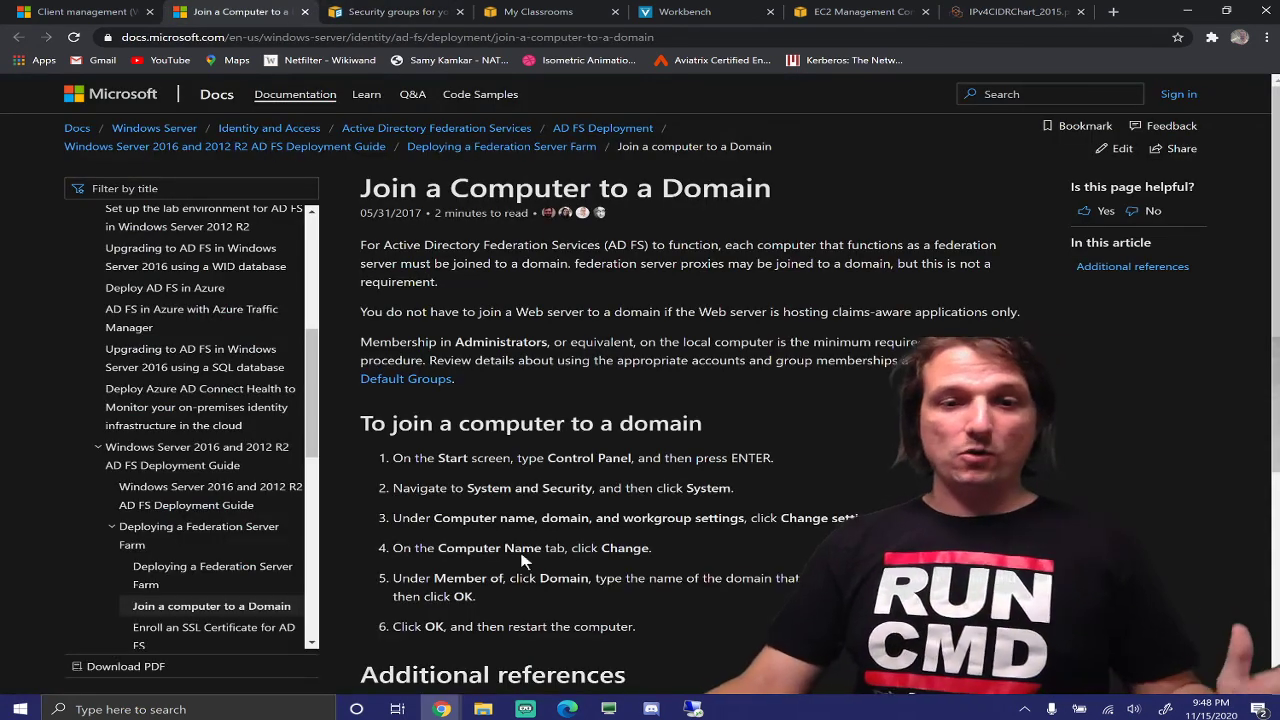
Set the All traffic rule's source to 172.31.80.0/20, remove the incomplete entries, and save the rules
click(855, 11)
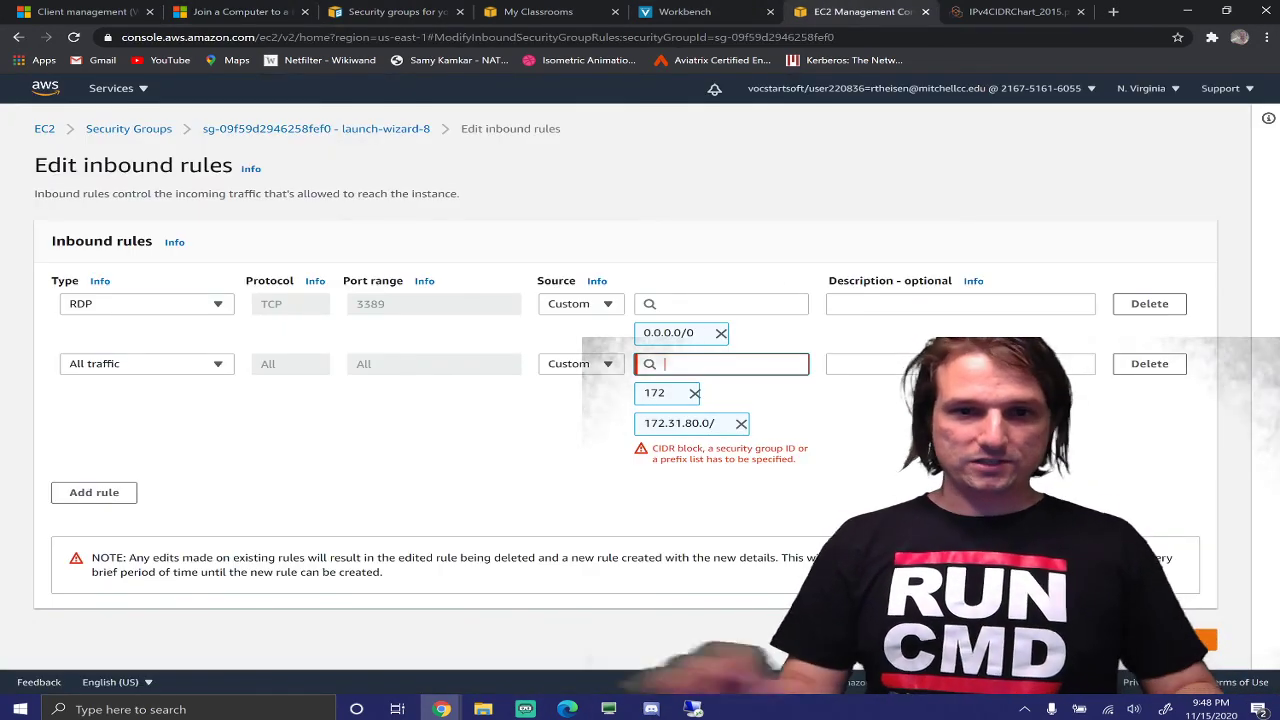
text(.0)
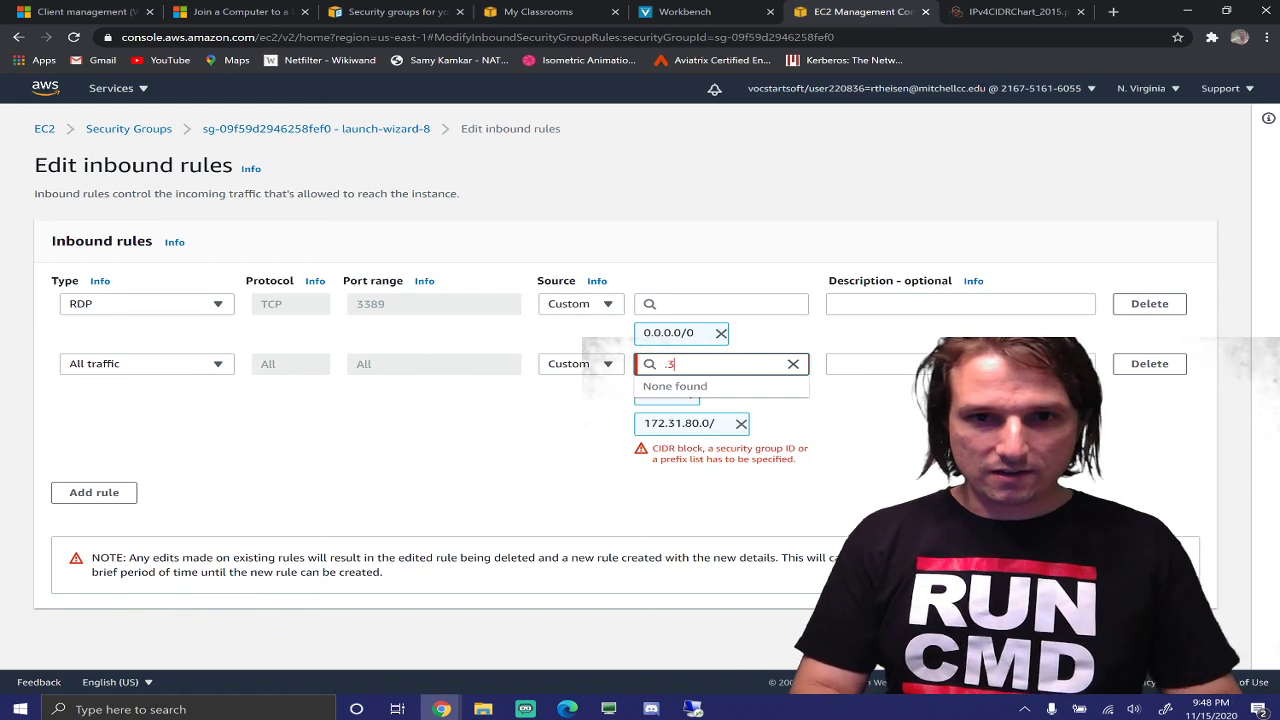
key(BackSpace)
key(BackSpace)
text(172.31.)
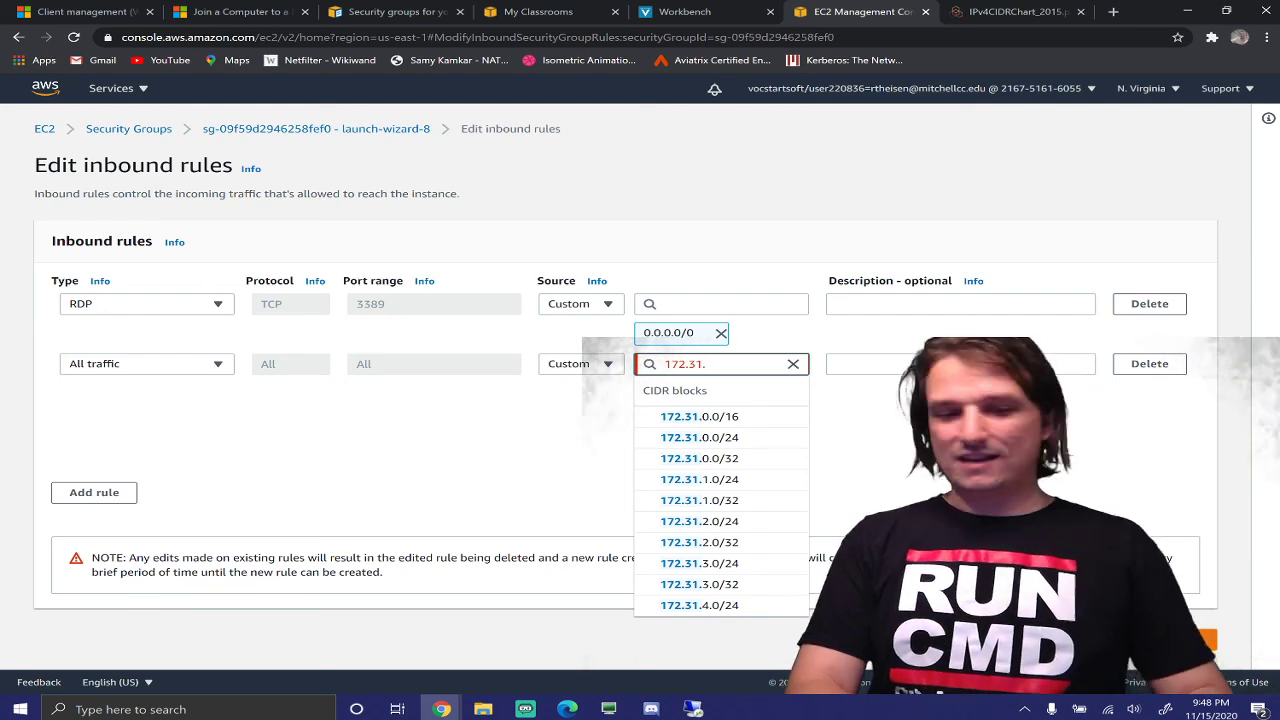
text(80.0/20)
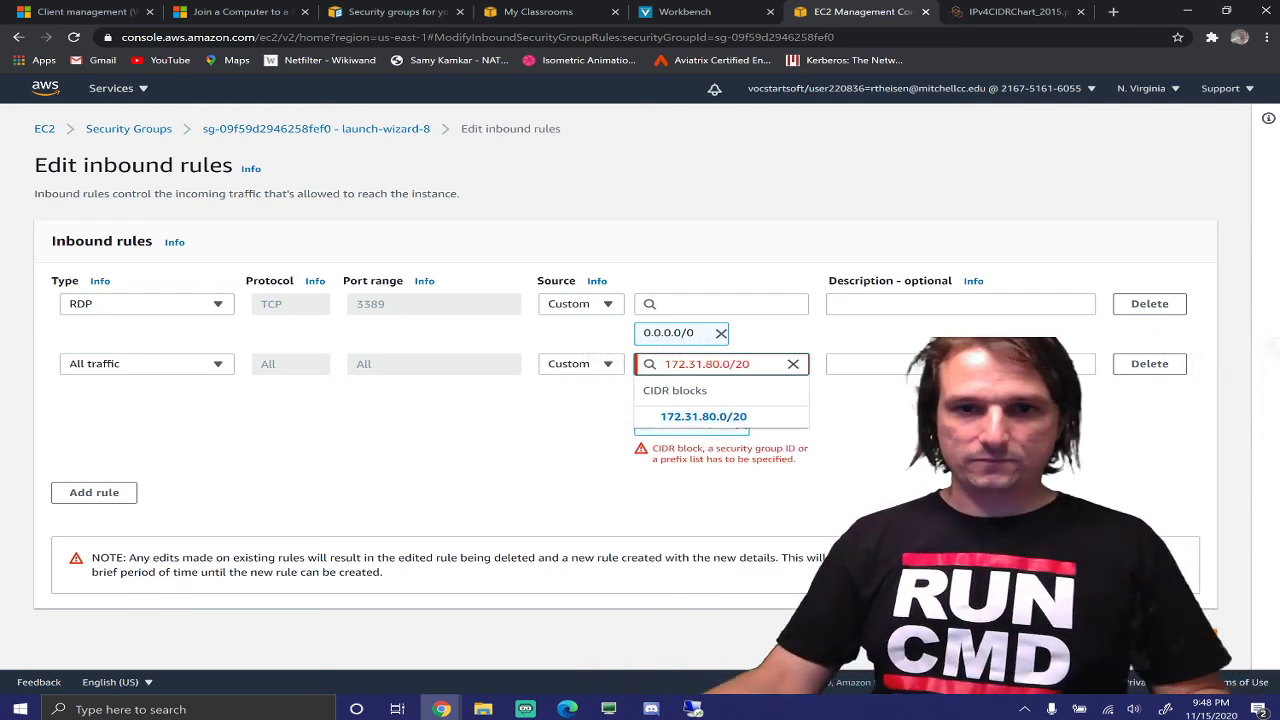
click(735, 418)
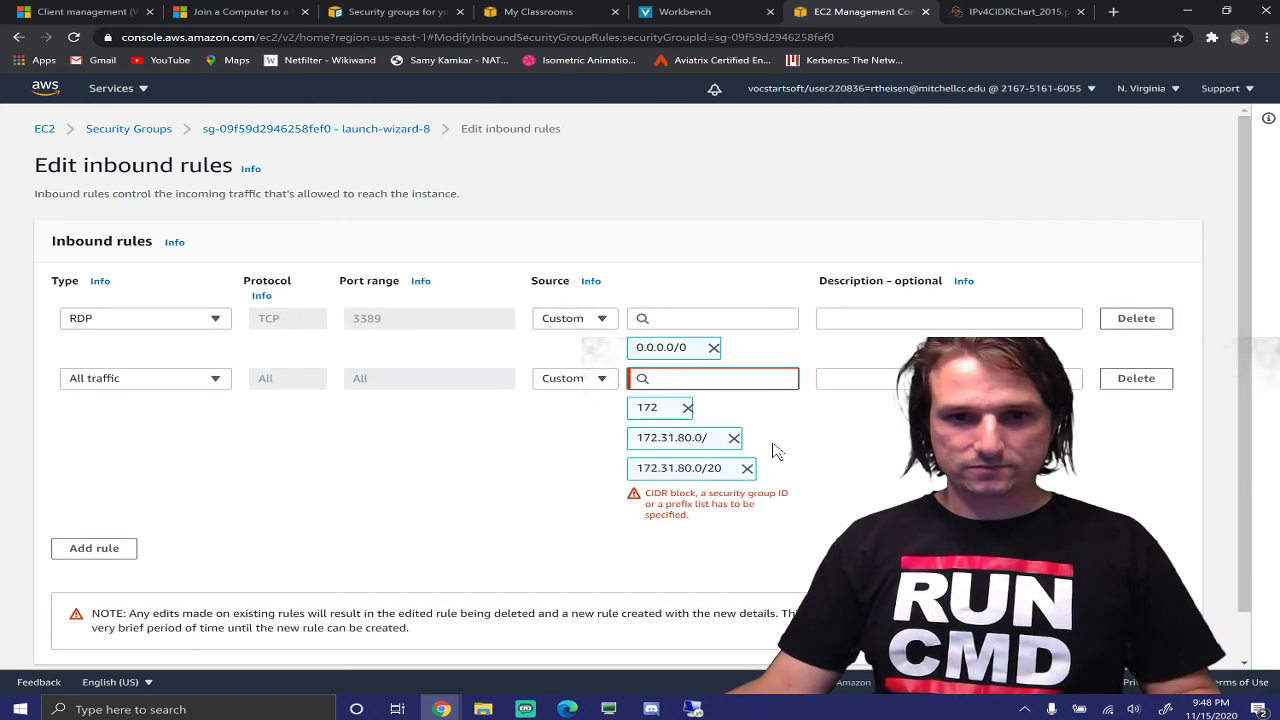
click(687, 407)
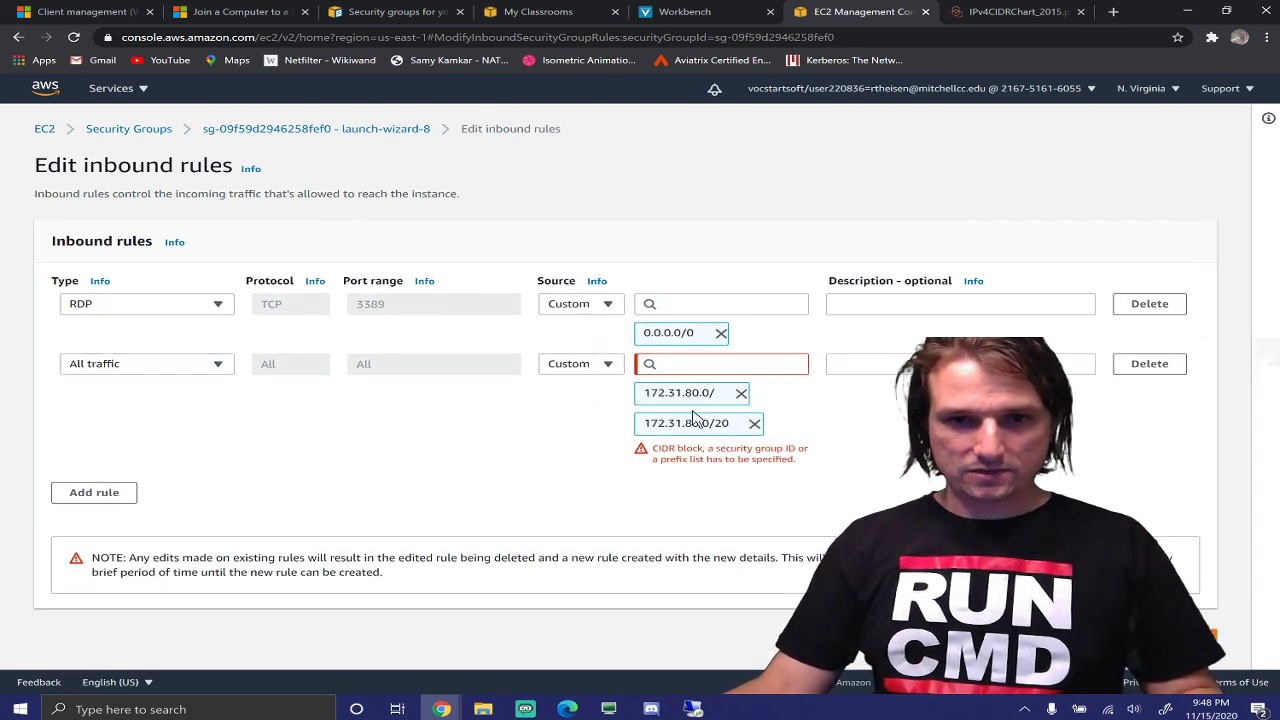
click(741, 393)
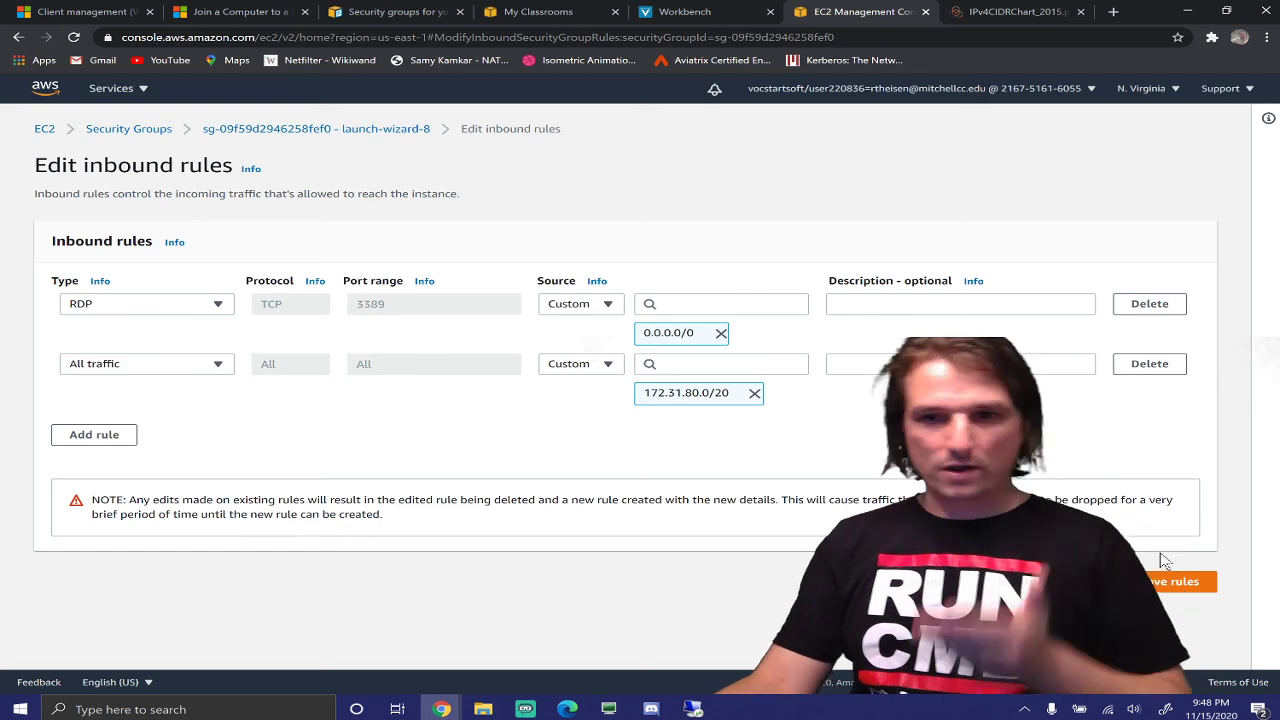
click(1170, 580)
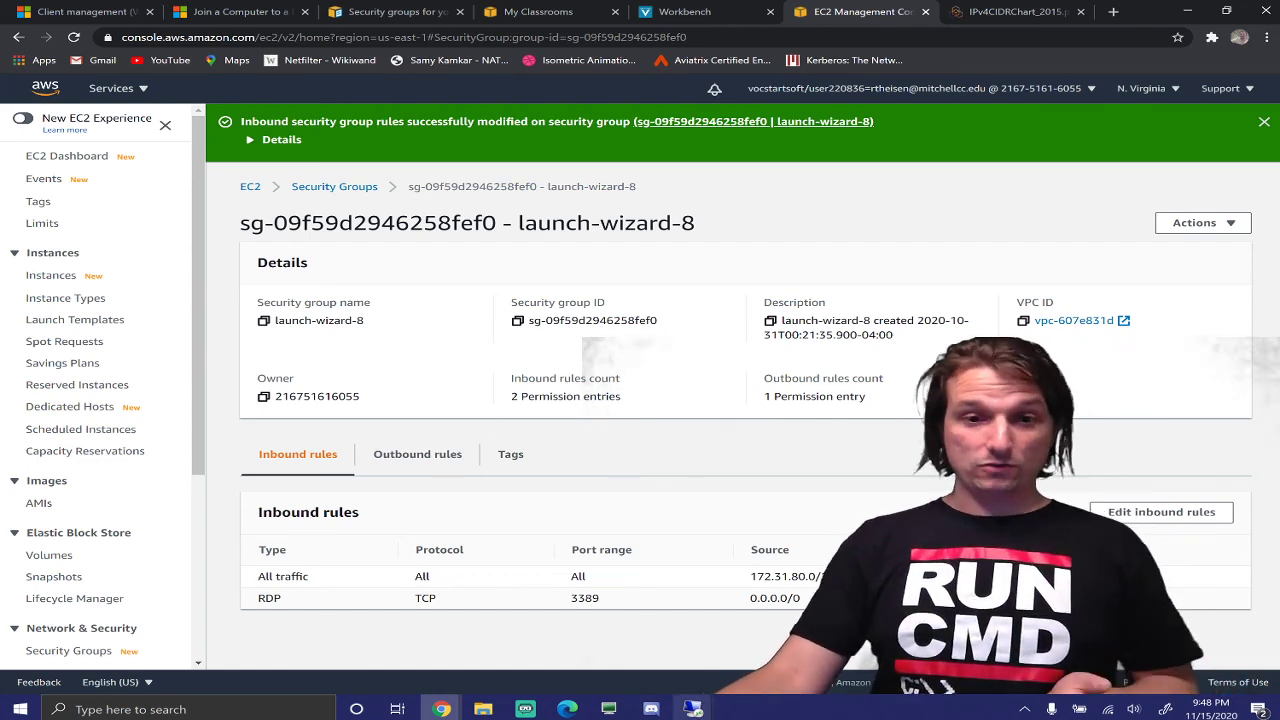
In the client's session, rerun ping 172.31.87.191 for 0% loss, then bring Network Connections forward
click(690, 709)
click(658, 667)
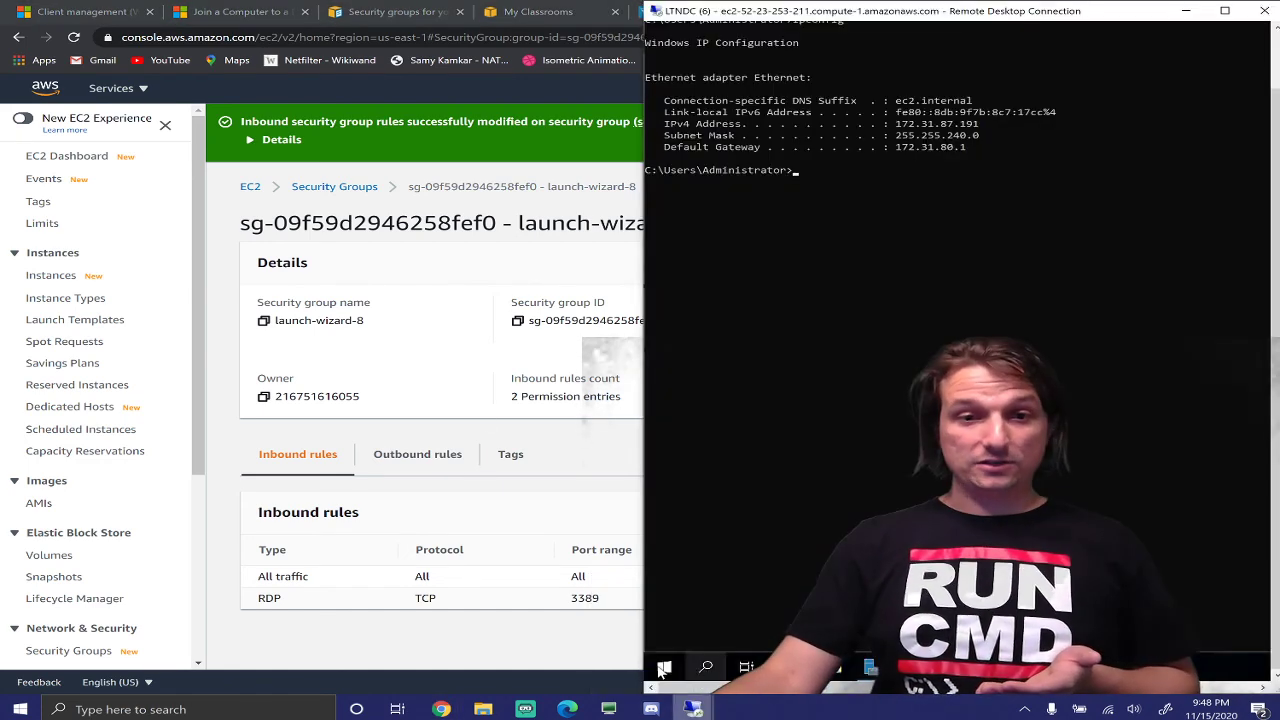
click(692, 709)
click(720, 665)
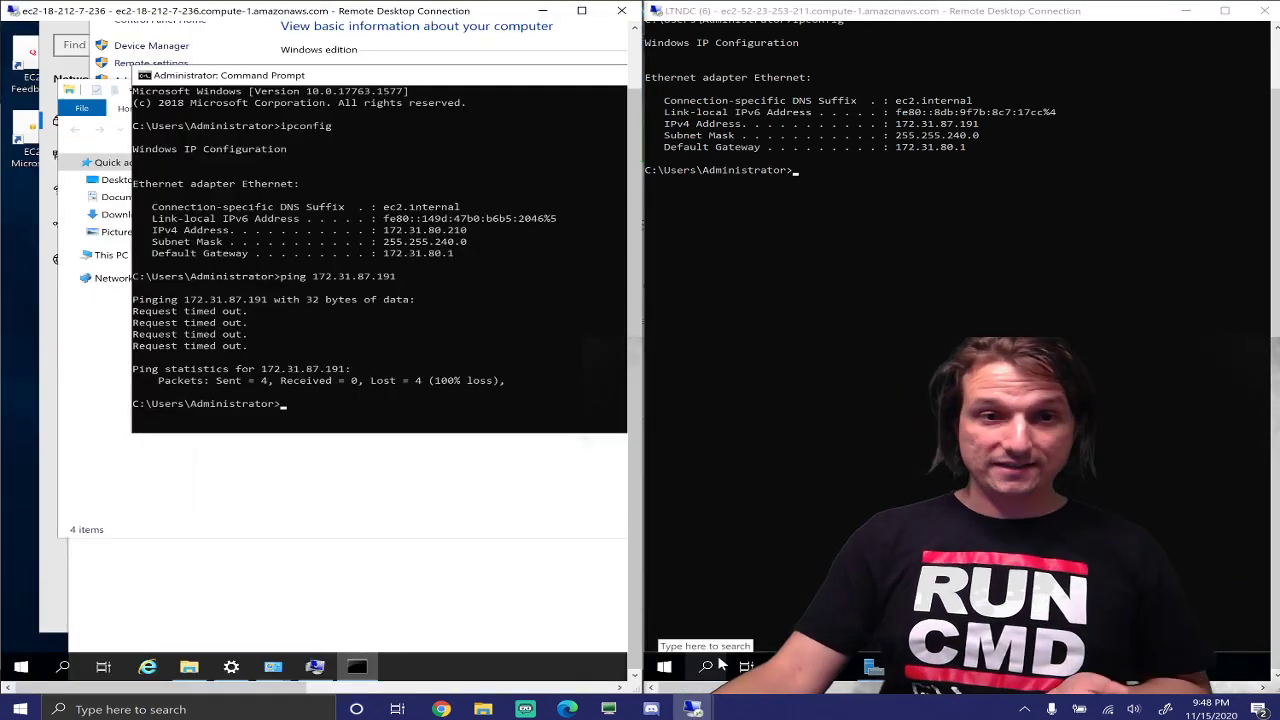
key(Up)
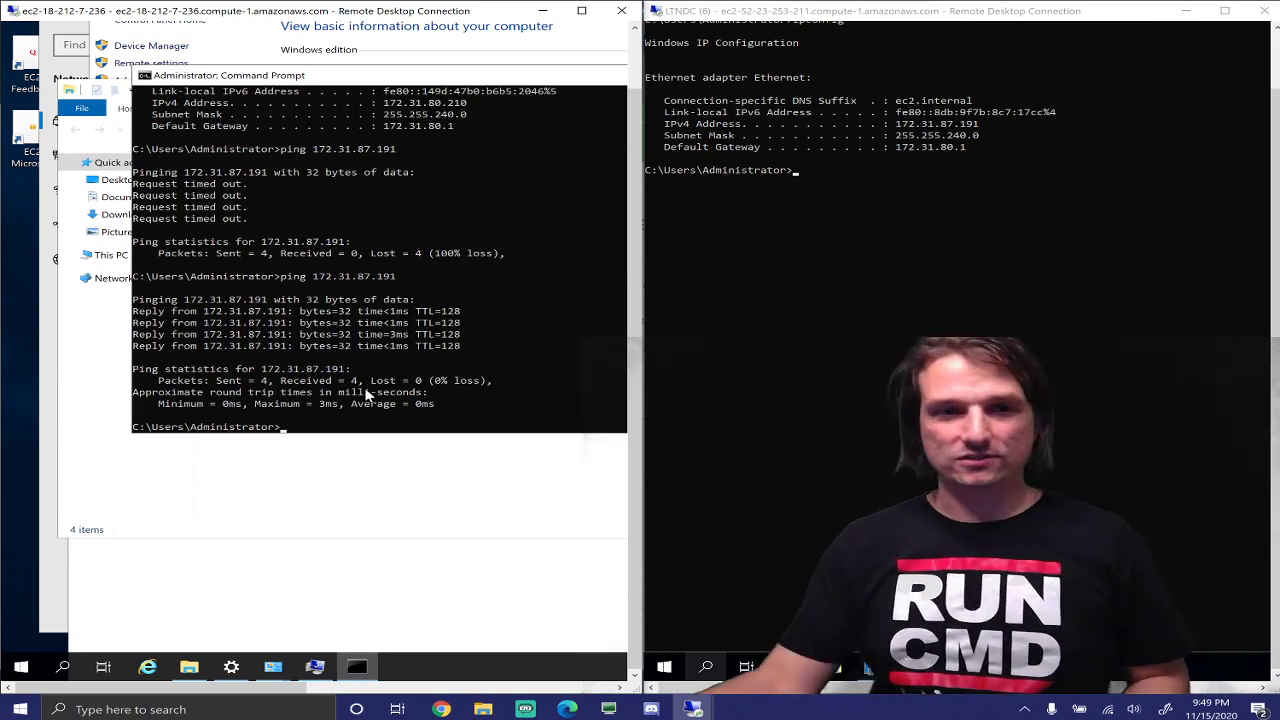
click(379, 357)
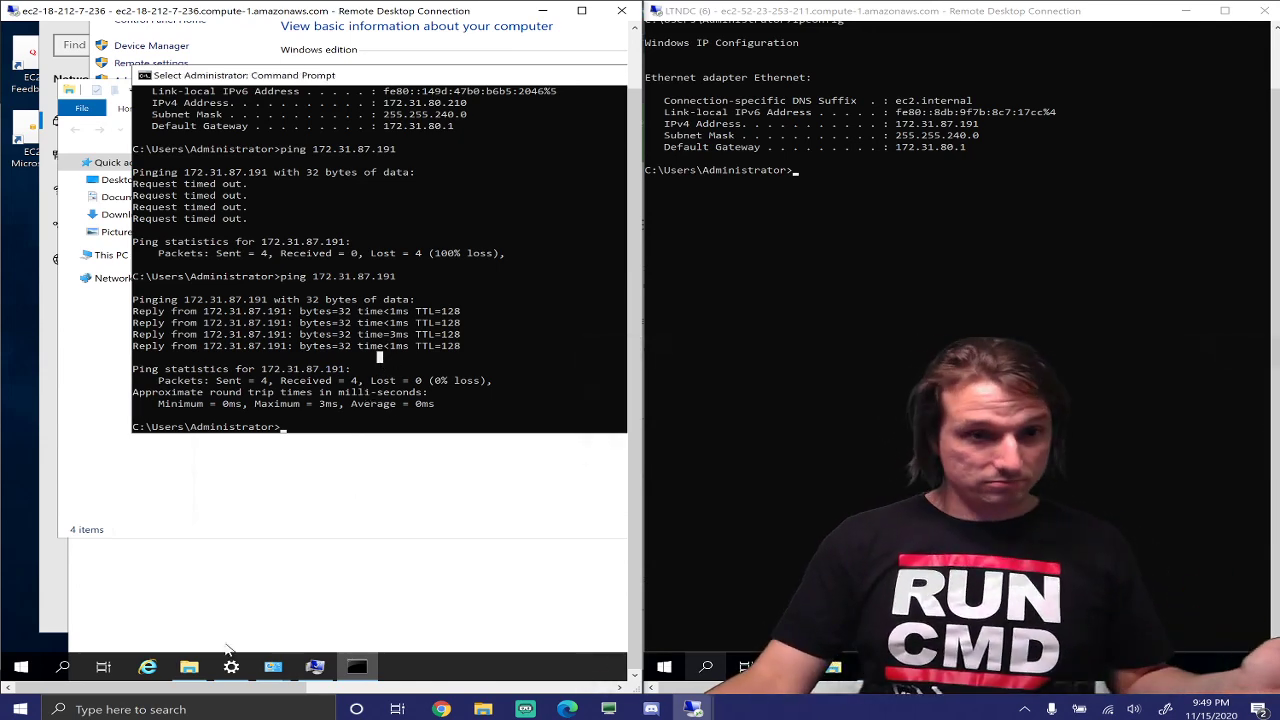
click(77, 554)
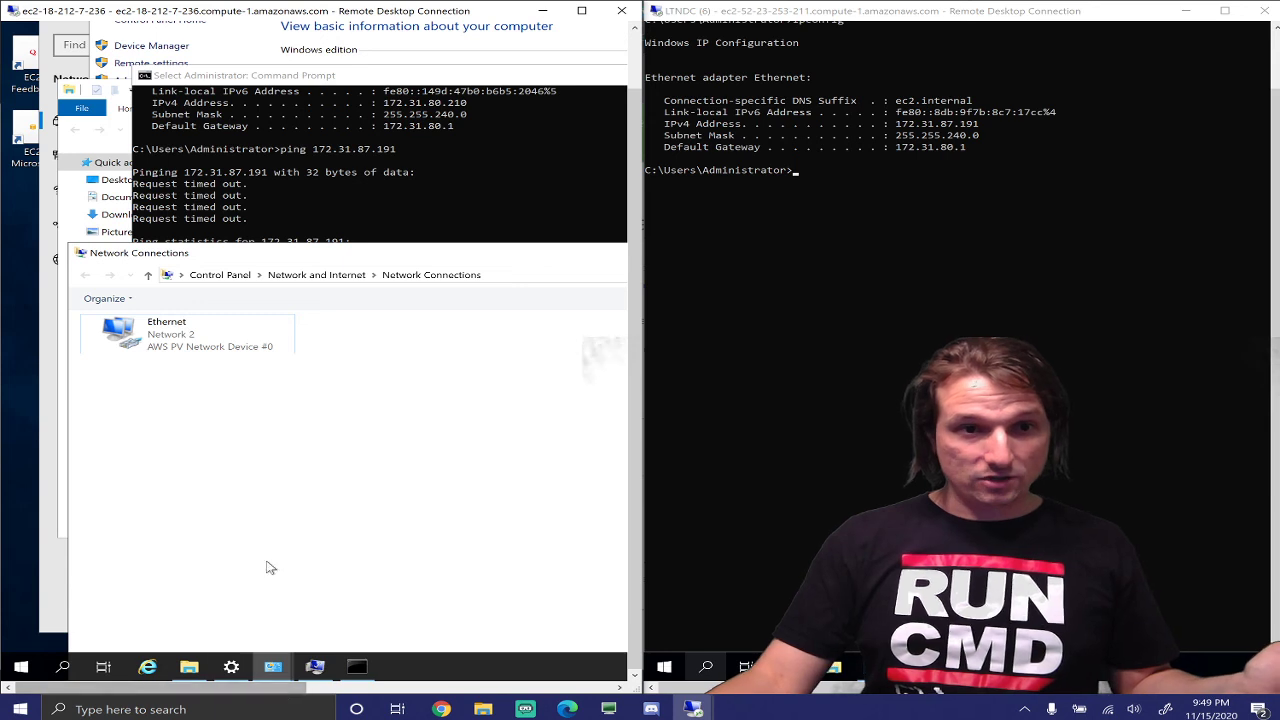
Dismiss the domain-controller-unreachable error and resubmit the LTN.internal domain join
click(323, 674)
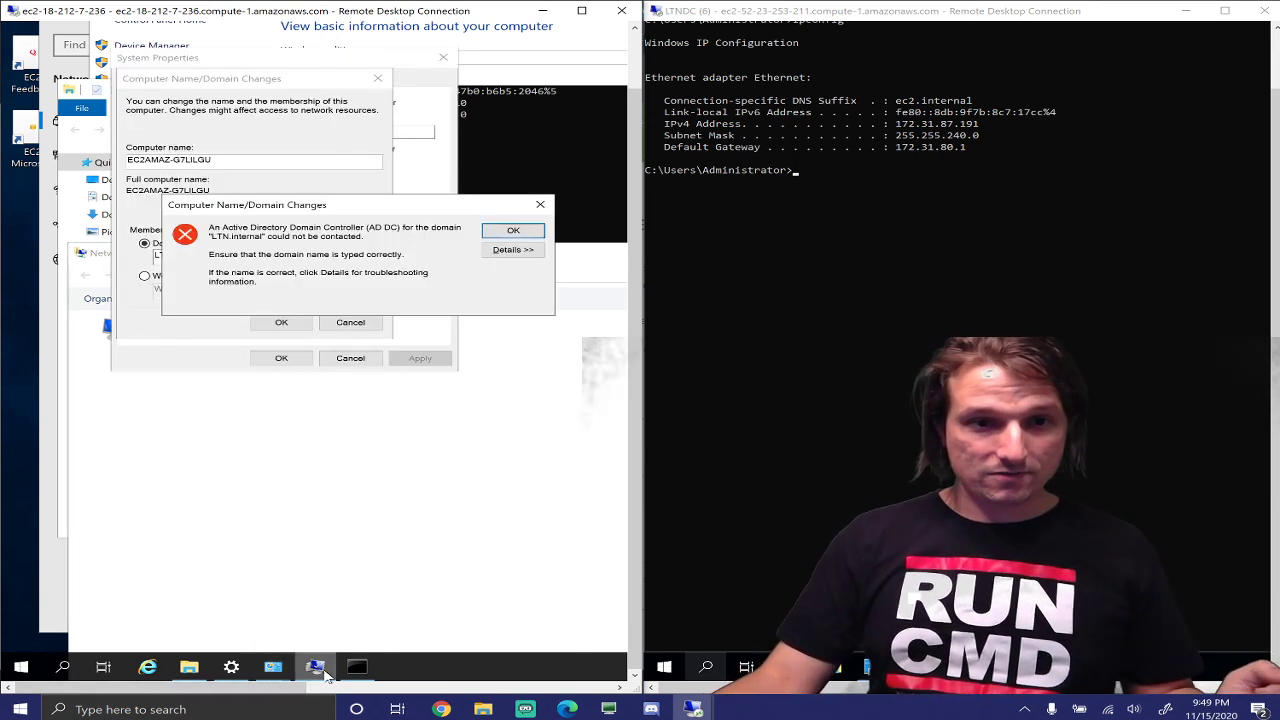
click(513, 231)
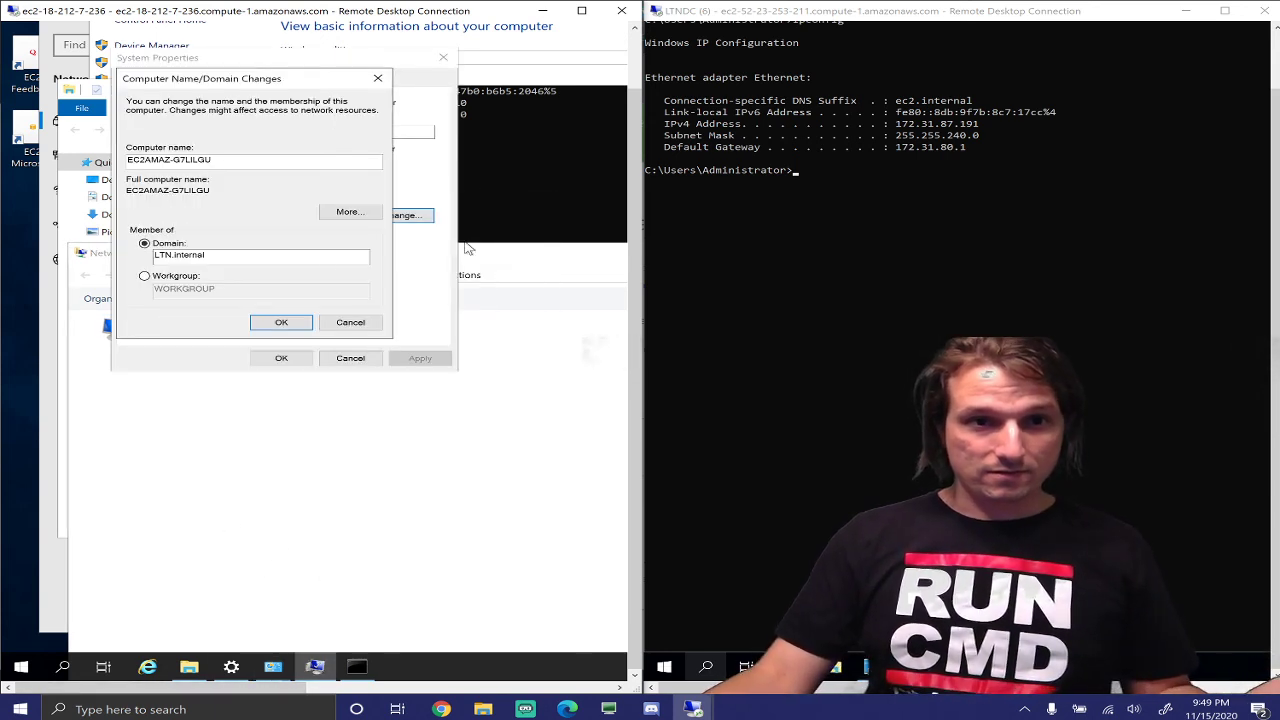
click(293, 324)
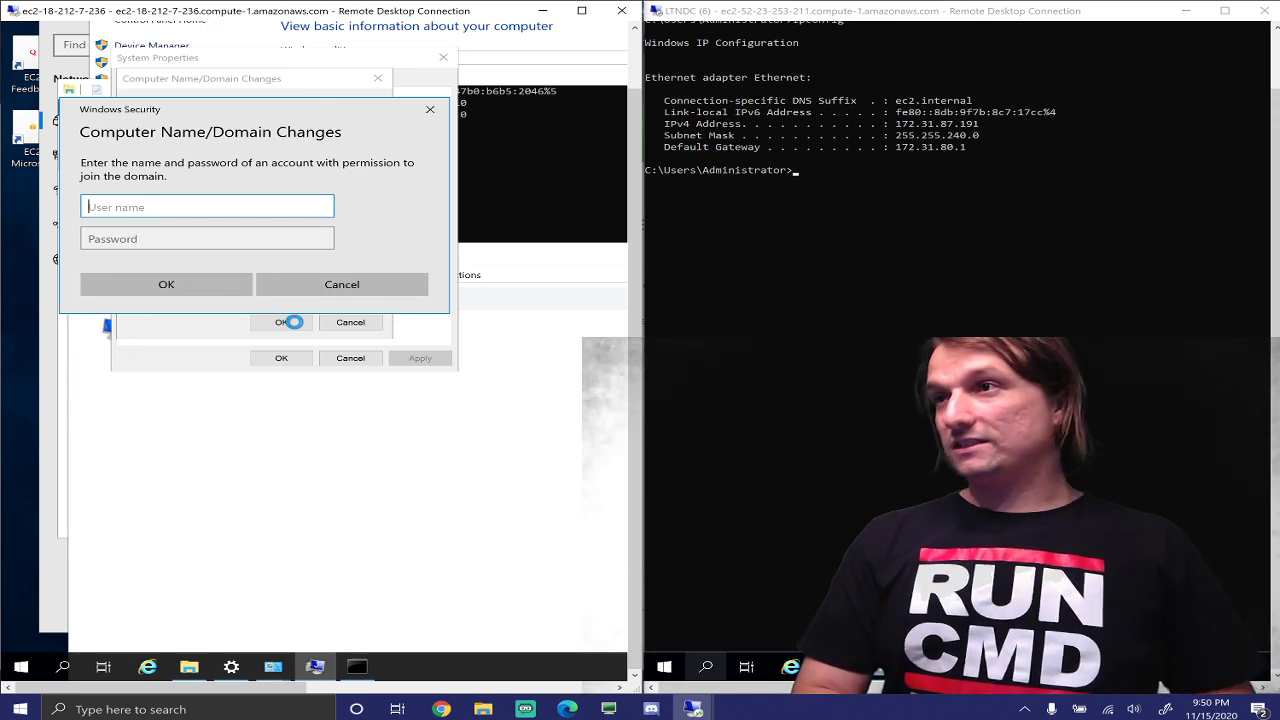
Enter the domain account's user name and password in Windows Security and submit them
text(ltn)
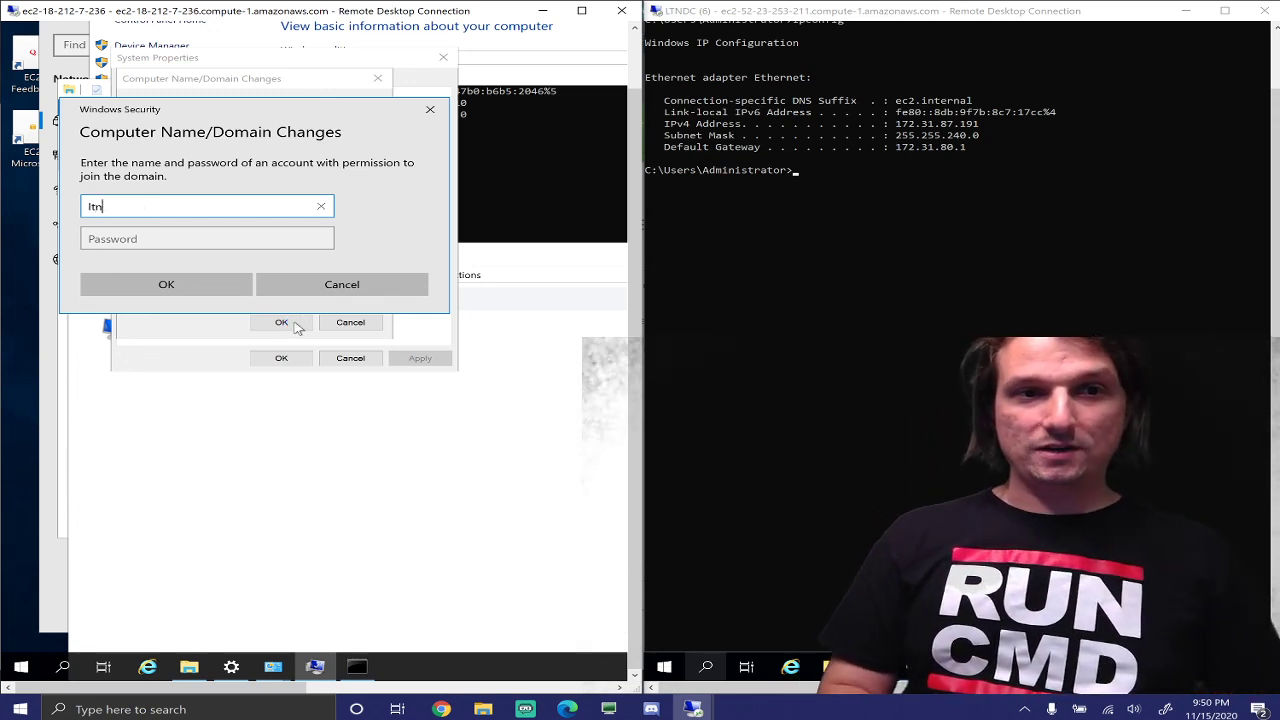
text(bob)
key(Tab)
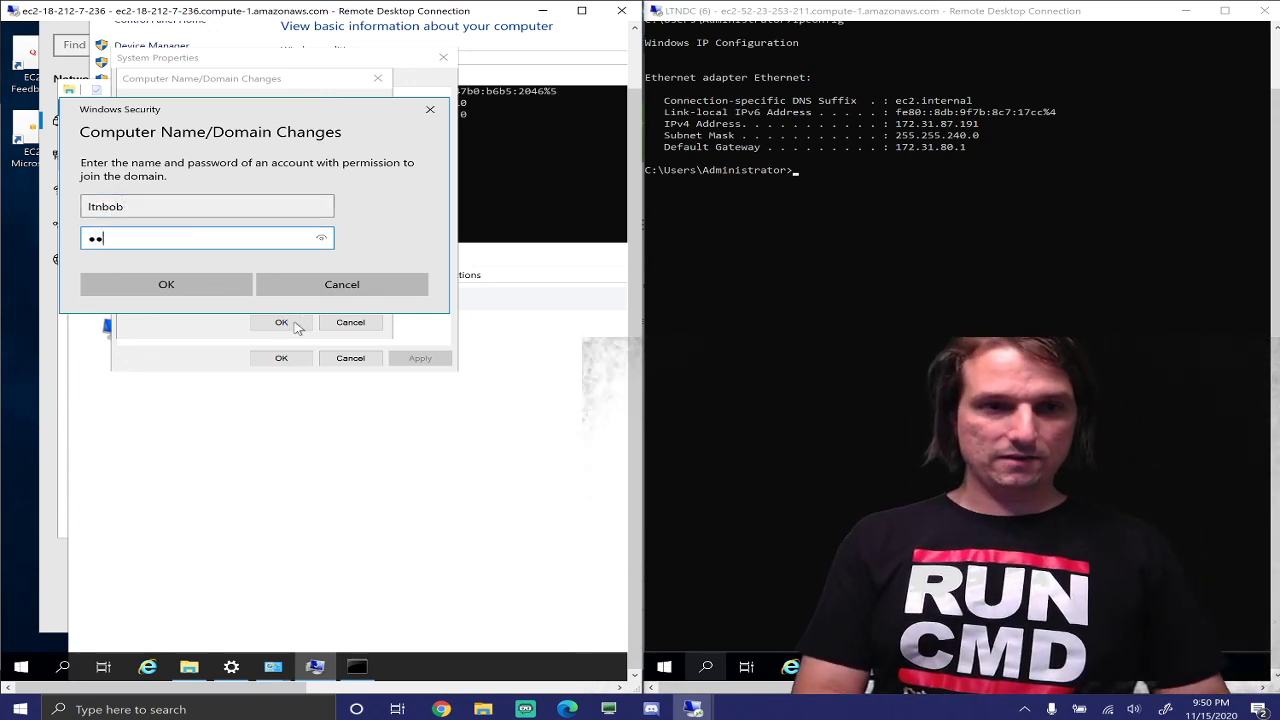
text(••••••••••)
key(Return)
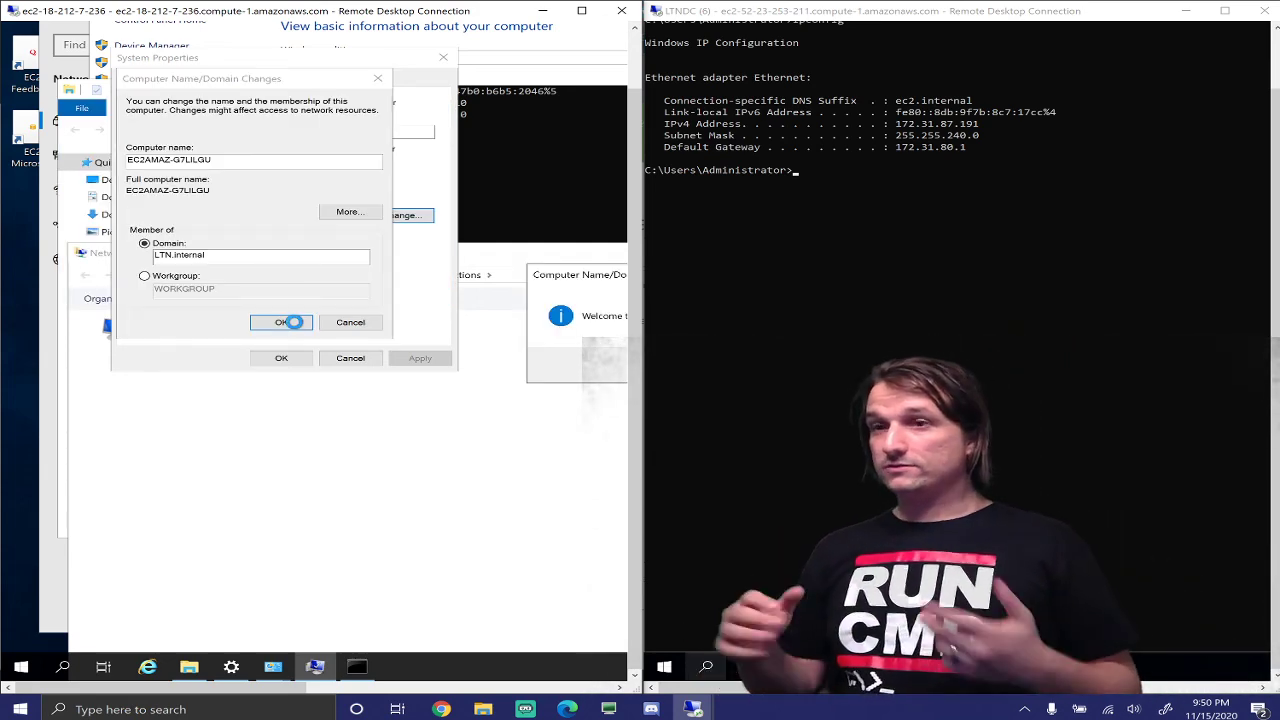
Maximize the client's remote session and acknowledge the Welcome to the LTN.internal domain message
double_click(583, 10)
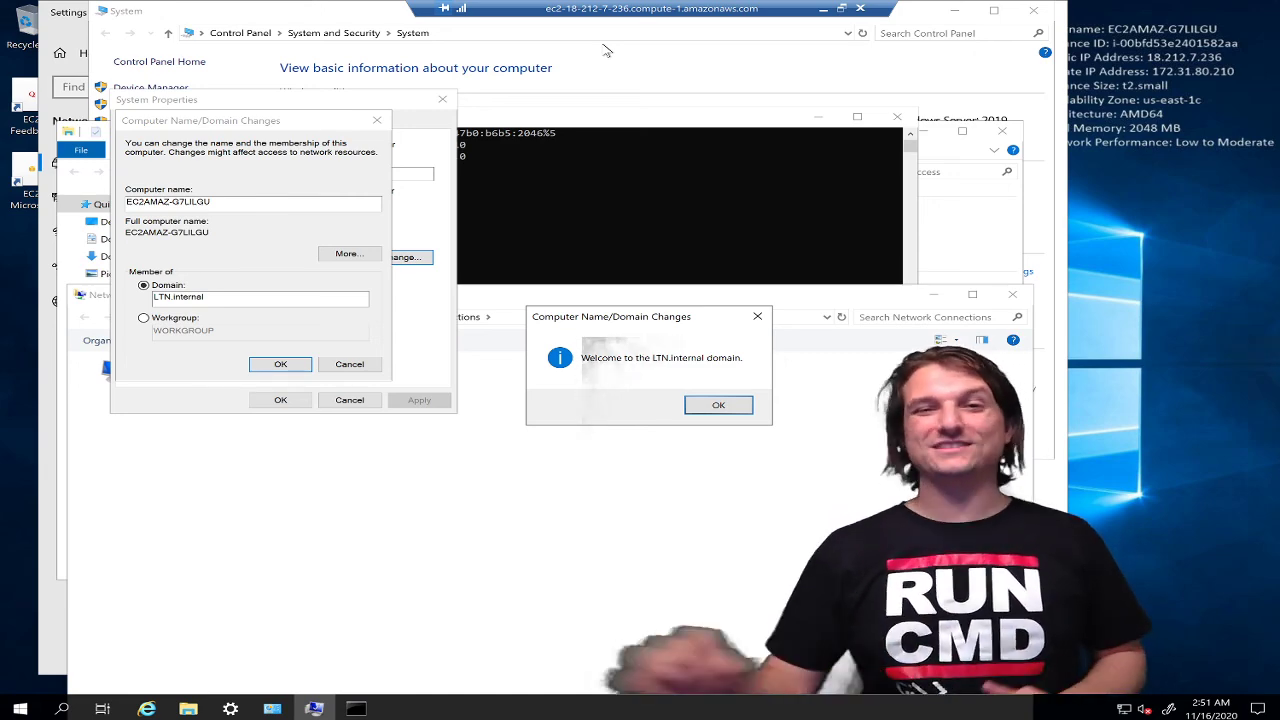
click(718, 405)
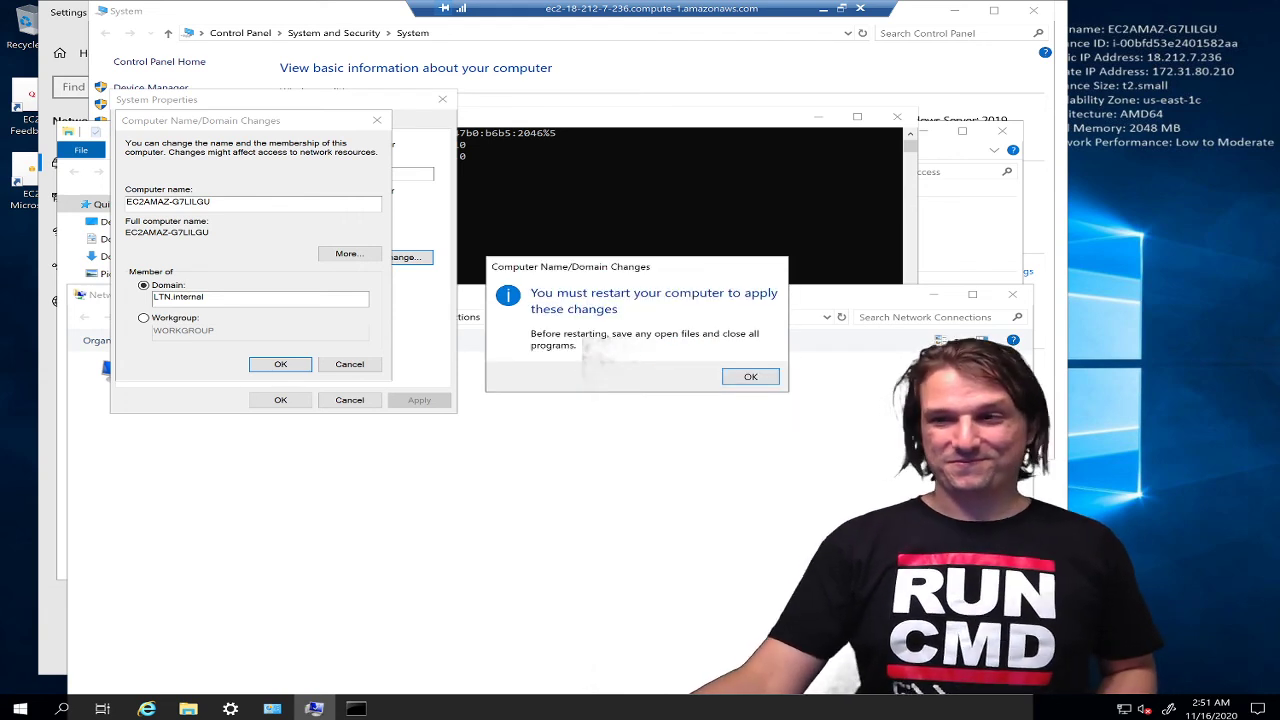